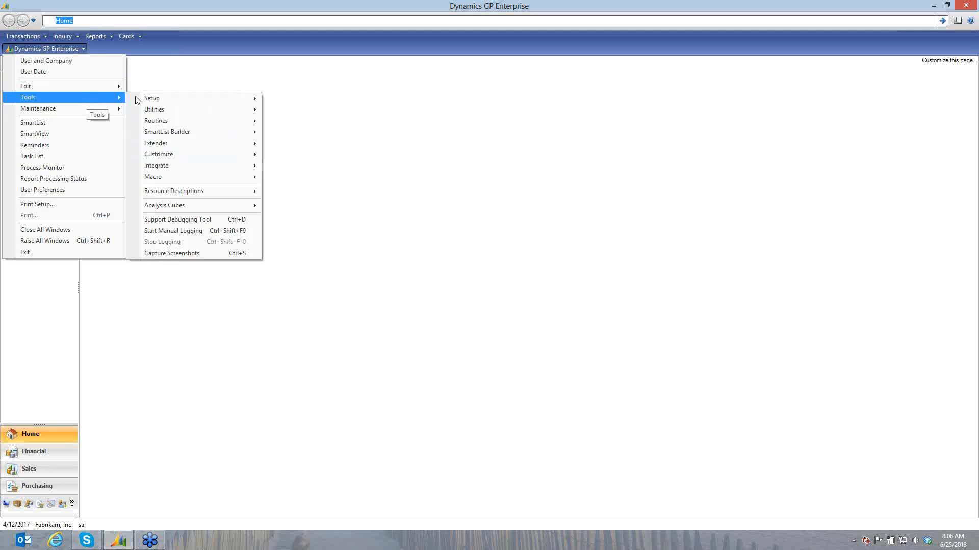
Open Extender and view the resources of the Call Tracking Template solution.
mouse_move(185, 142)
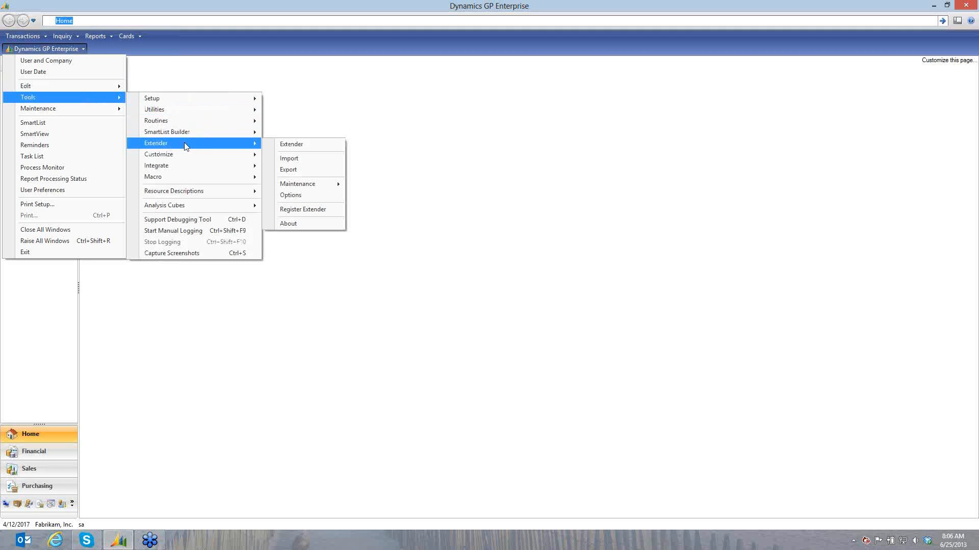
left_click(307, 145)
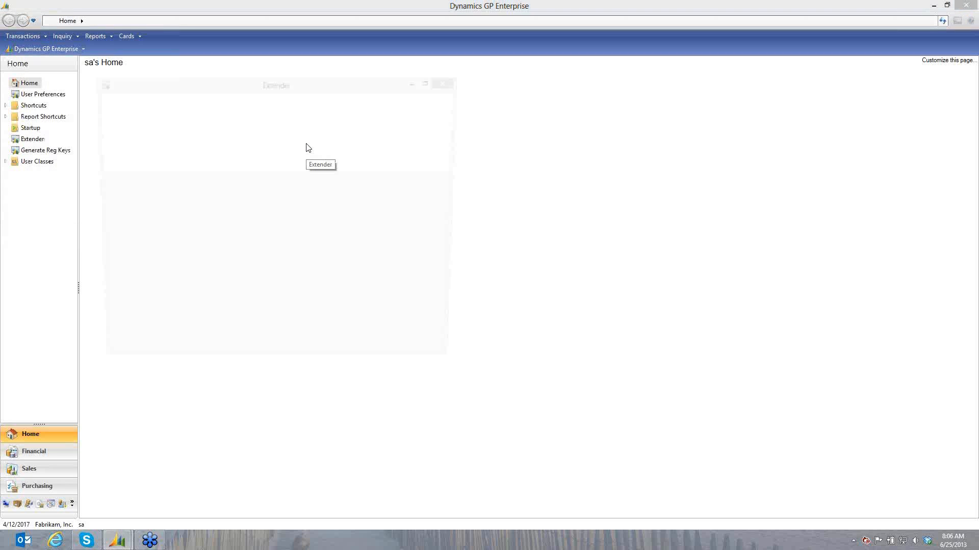
left_click_drag(301, 85, 354, 78)
left_click(158, 139)
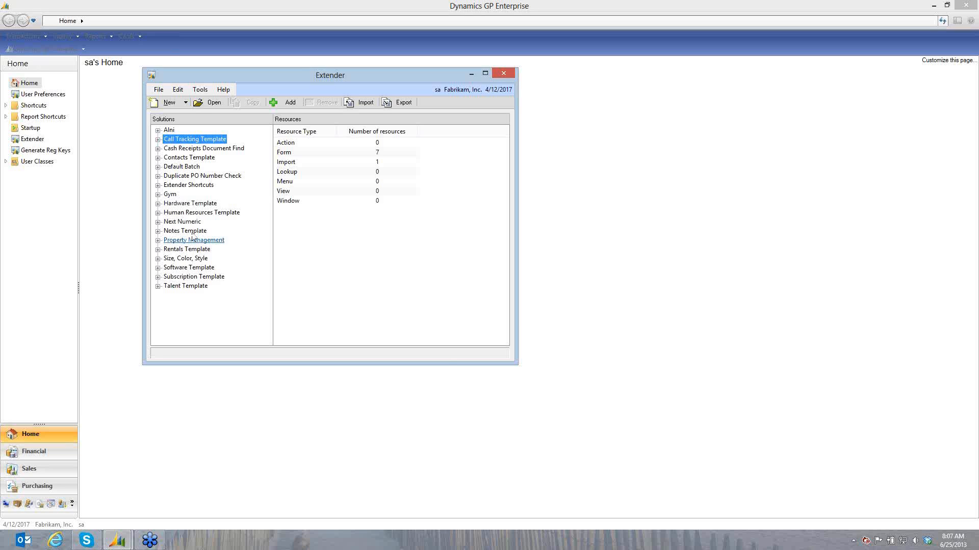
List the Gym solution's windows and widen Extender enough to show their full details.
left_click(168, 196)
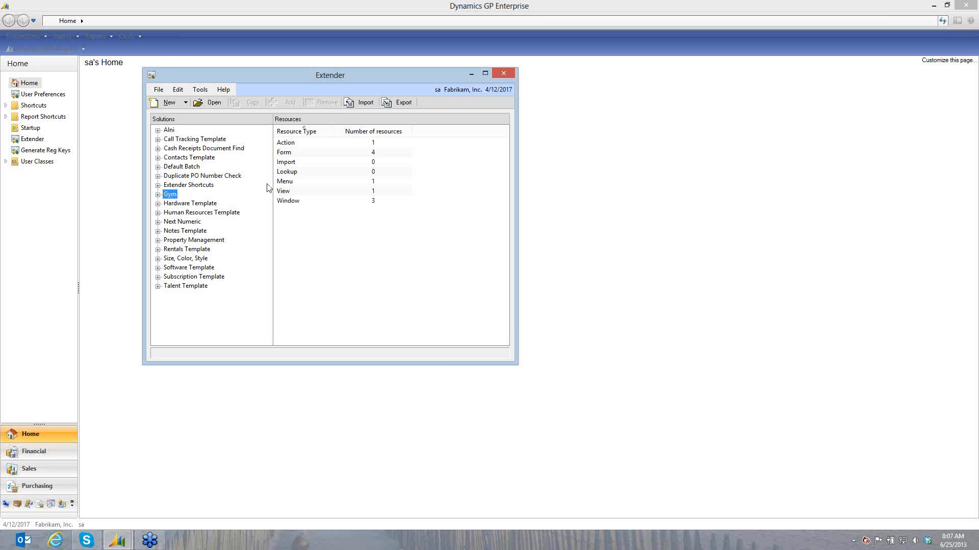
left_click(286, 200)
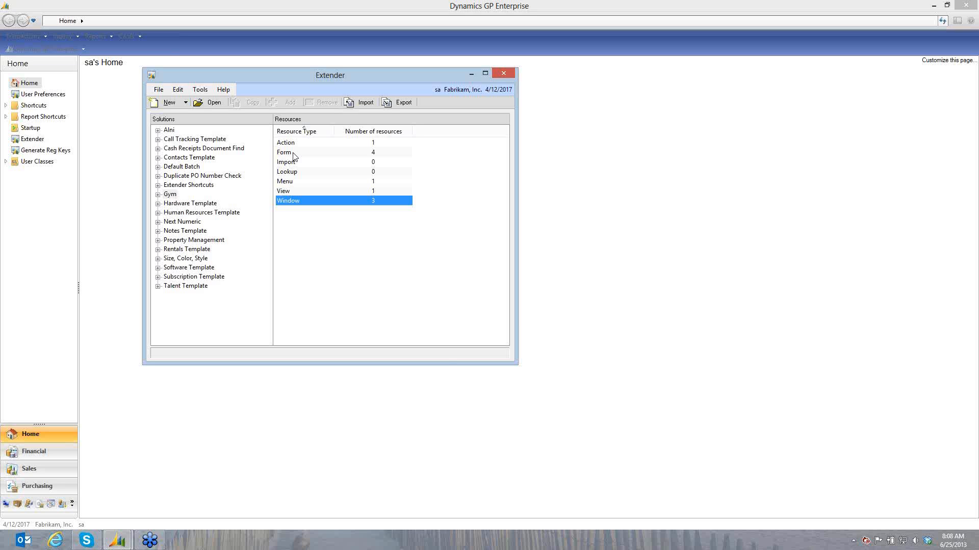
double_click(292, 201)
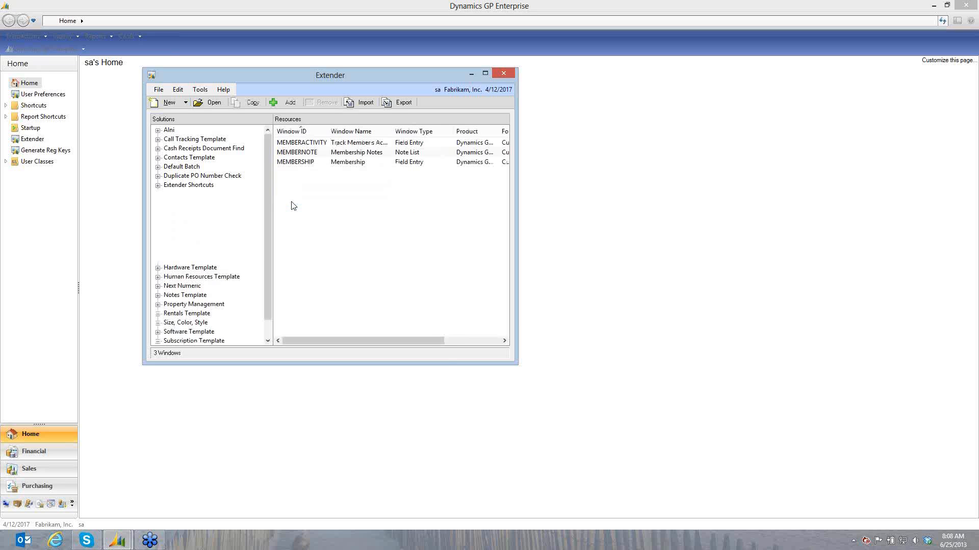
left_click_drag(518, 149, 672, 146)
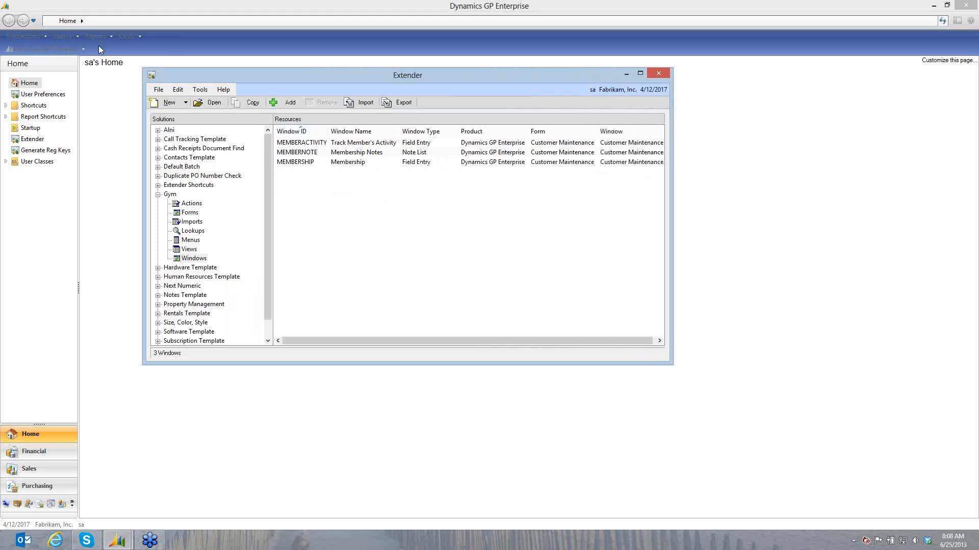
Open Customer Maintenance for a new customer, dismissing the discount reminder and cancelling the Membership window.
left_click(123, 35)
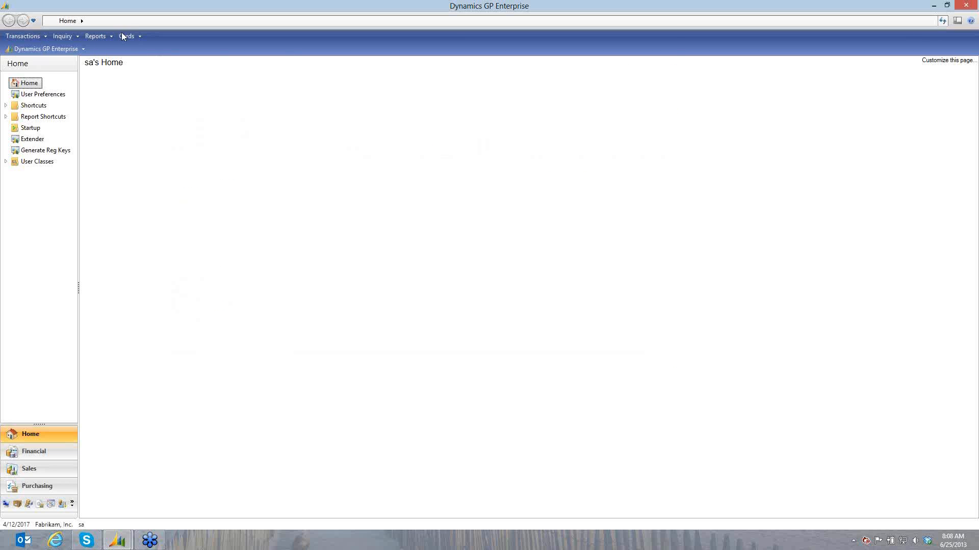
mouse_move(168, 81)
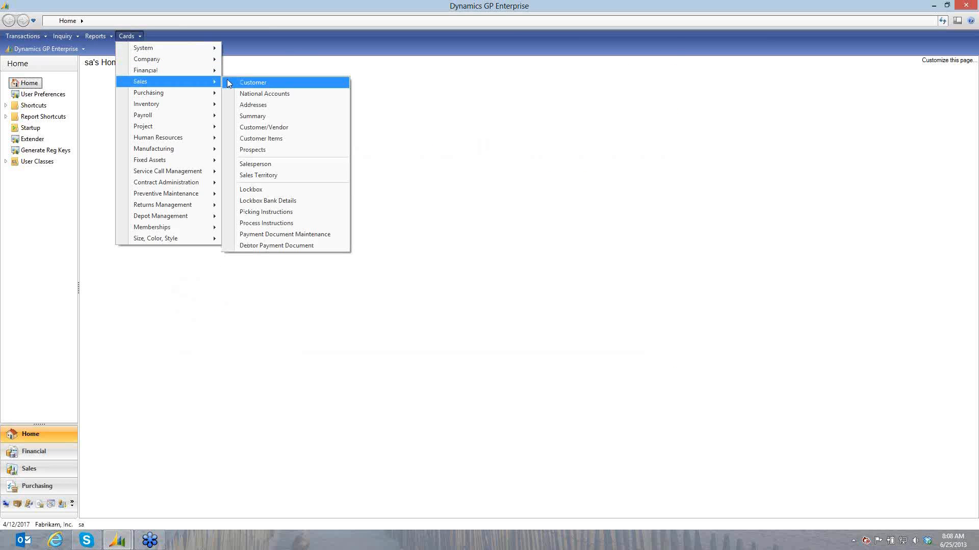
left_click(240, 83)
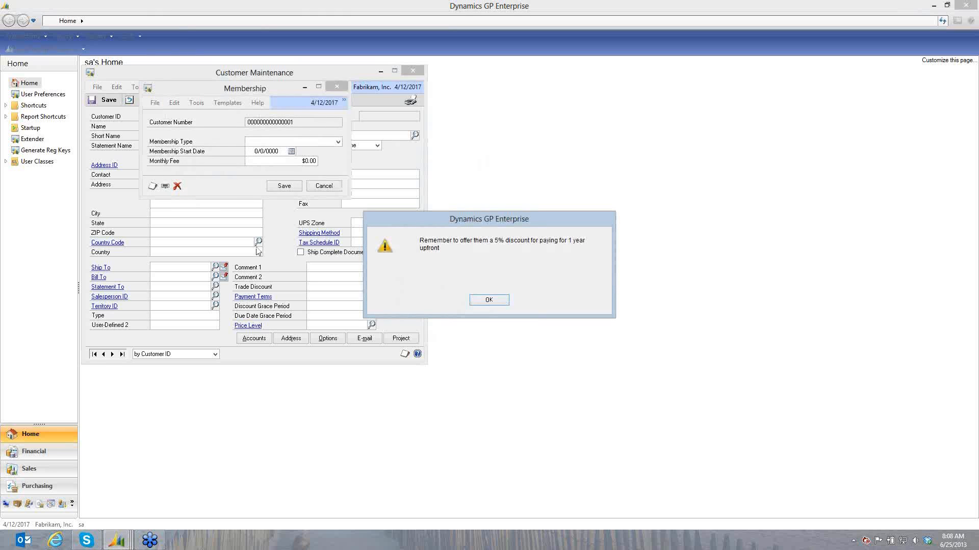
left_click_drag(222, 90, 223, 203)
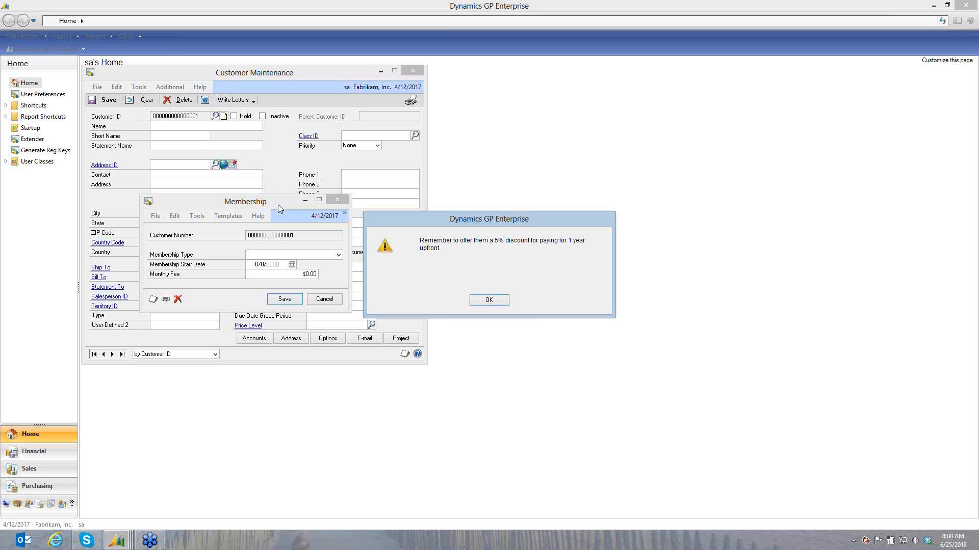
left_click_drag(245, 202, 235, 151)
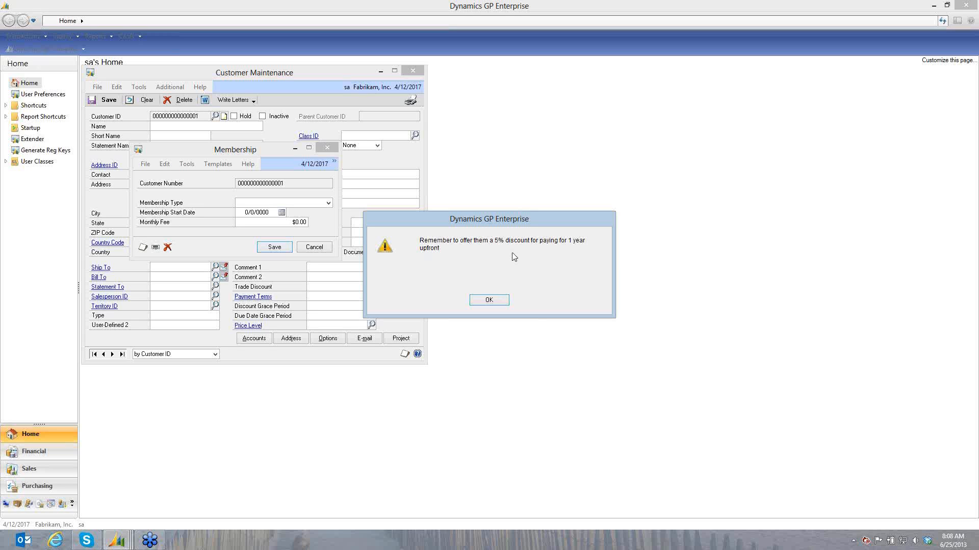
left_click(489, 299)
left_click(313, 247)
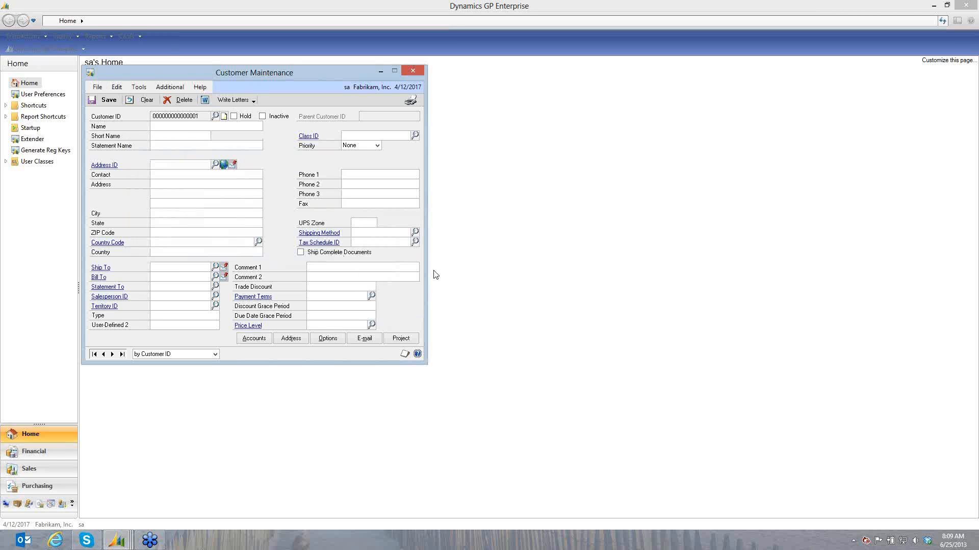
Enter the customer's name in the new customer record.
left_click_drag(243, 77, 285, 78)
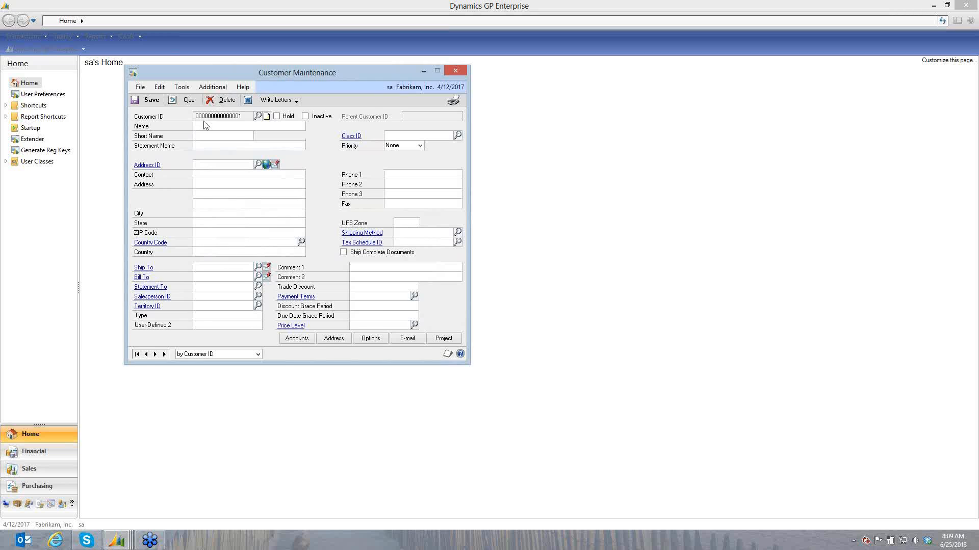
type("Niccle")
key("Tab")
Open the customer's Membership window and set the membership type to Family with start date 6/26/2013.
left_click(213, 88)
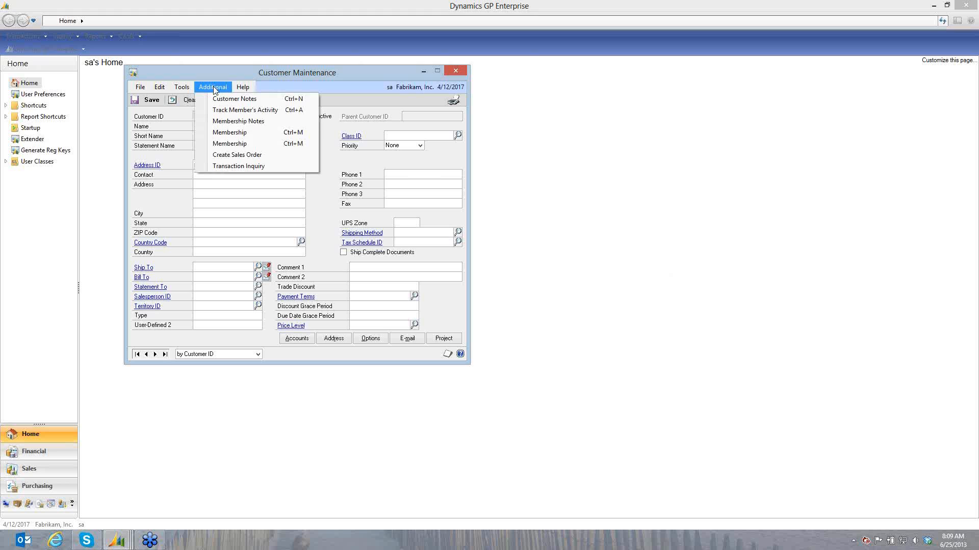
left_click(228, 134)
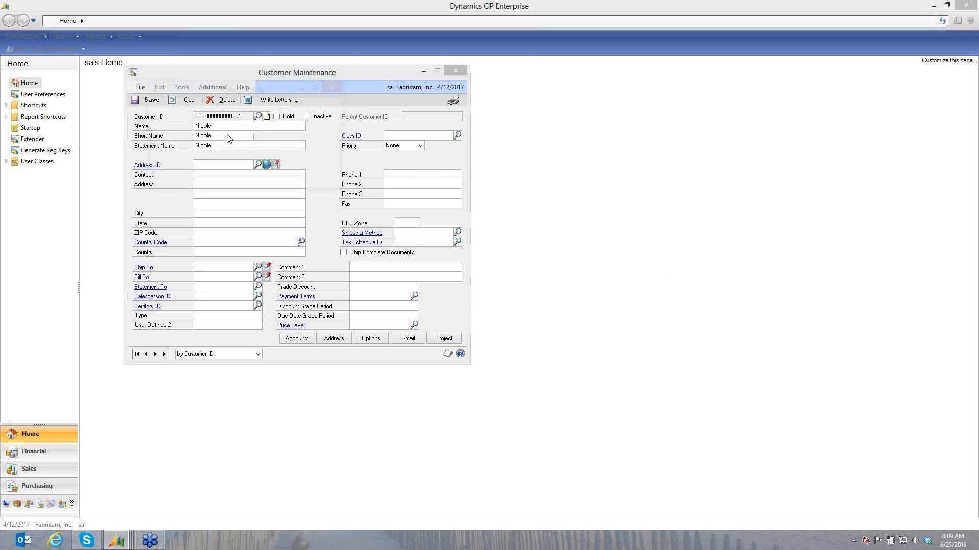
left_click(270, 143)
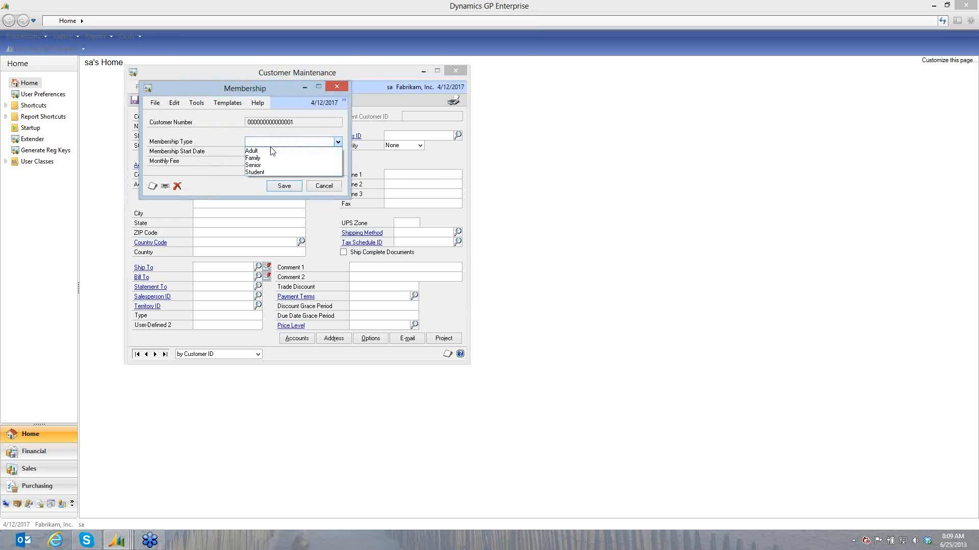
left_click(262, 162)
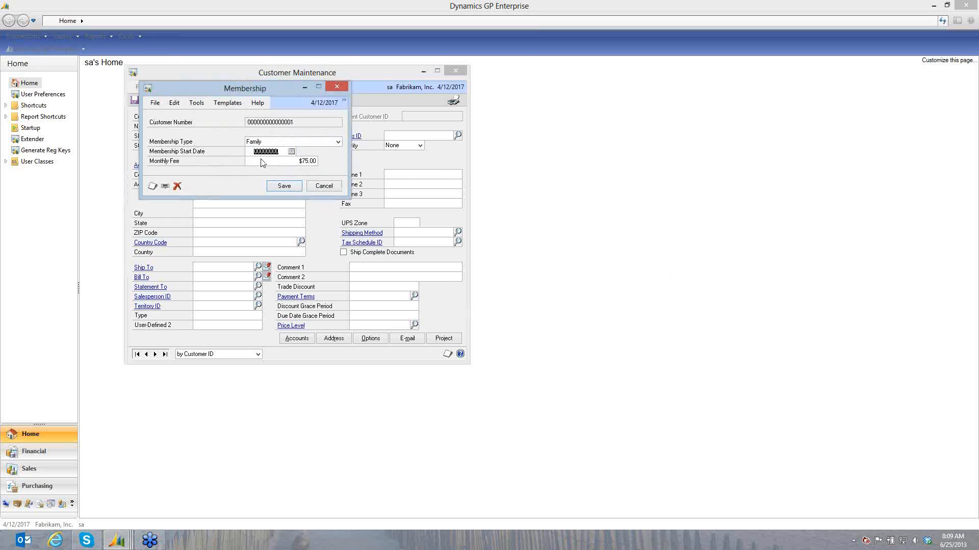
left_click(292, 152)
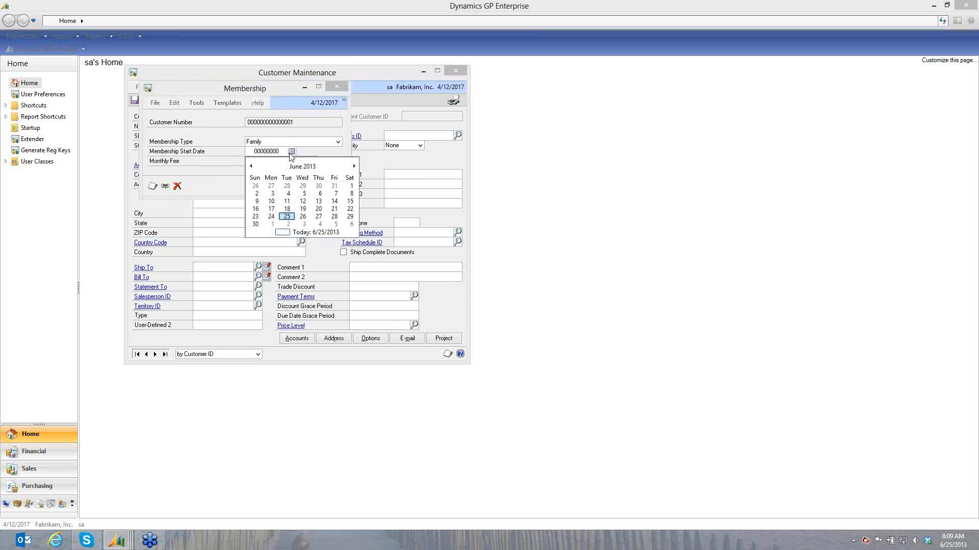
left_click(305, 231)
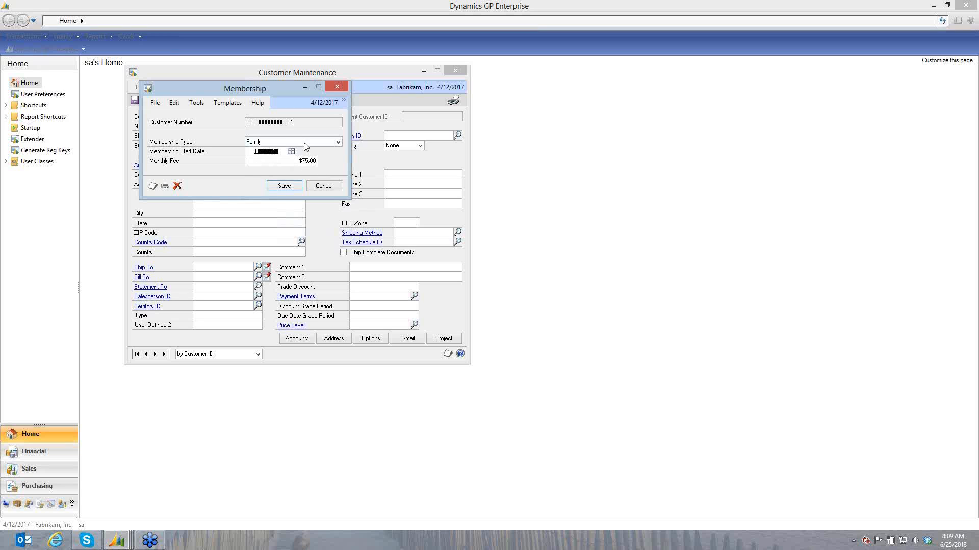
Try the Adult and Student membership types, checking the monthly fee, and return to Adult.
left_click(337, 141)
left_click(254, 151)
key("Tab")
left_click(262, 144)
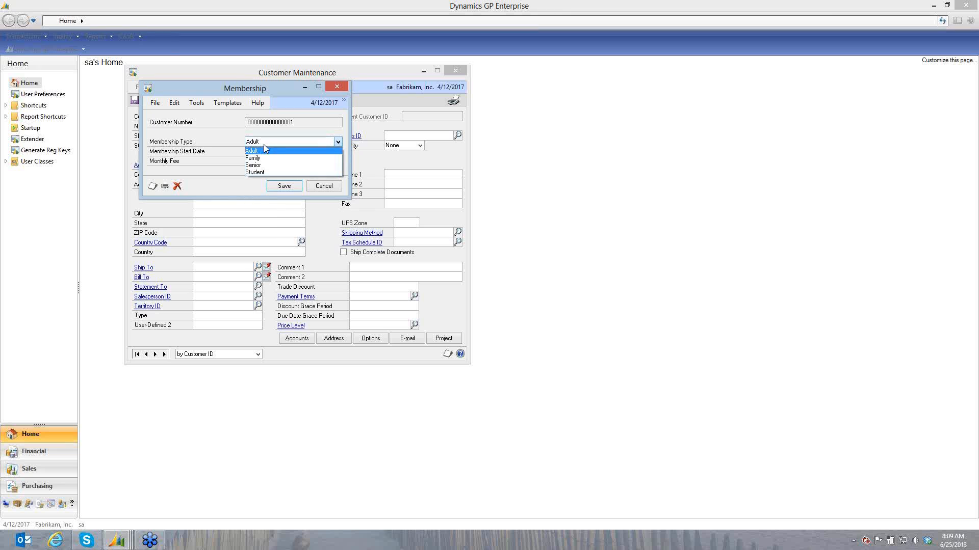
left_click(262, 173)
left_click(301, 161)
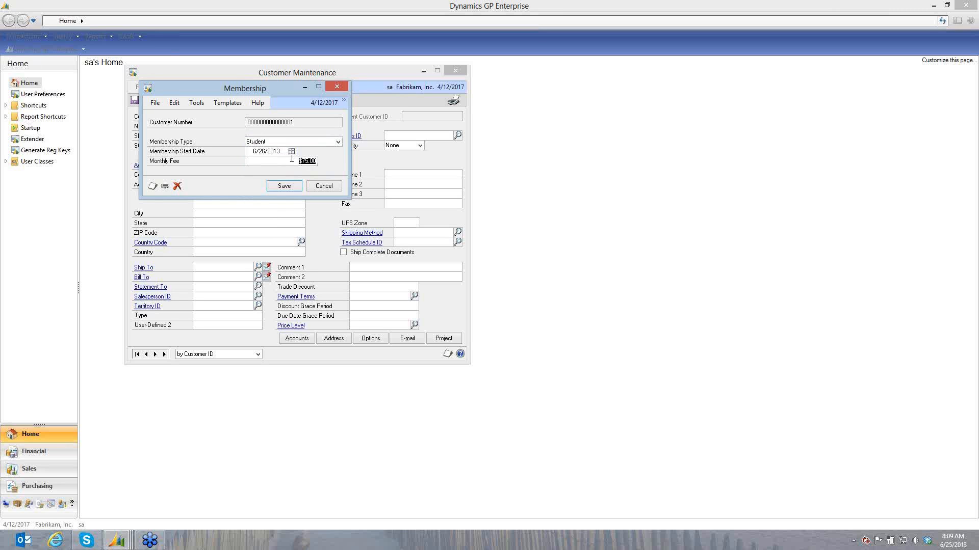
left_click(268, 142)
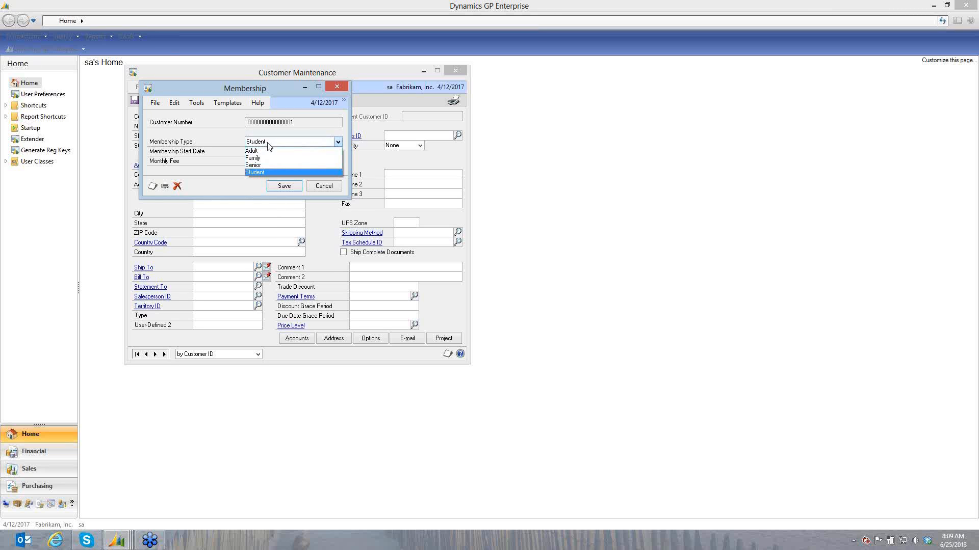
left_click(263, 149)
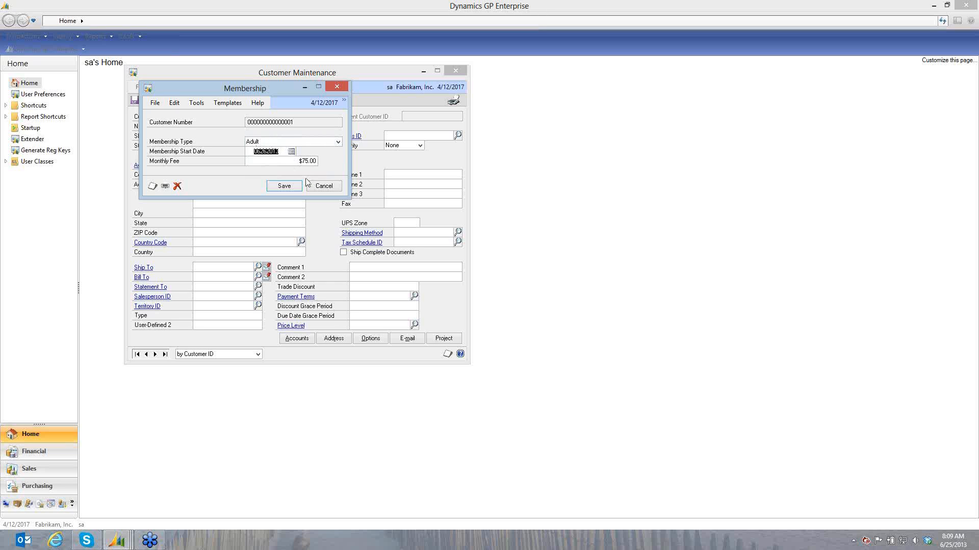
Set the membership type to Family and save the customer's membership details.
left_click(268, 143)
left_click(264, 159)
left_click(286, 188)
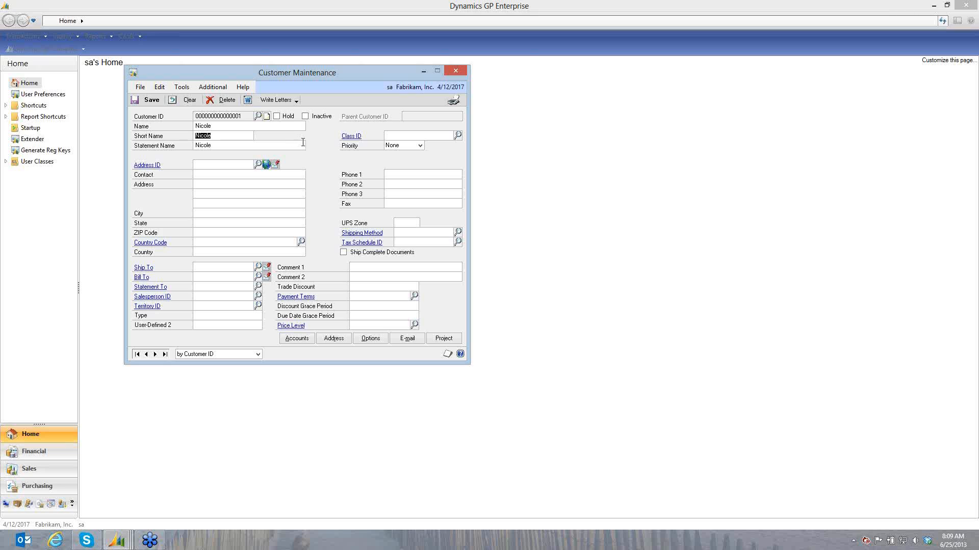
Open the Membership Notes window for the customer and move it clear of the customer fields.
left_click(227, 88)
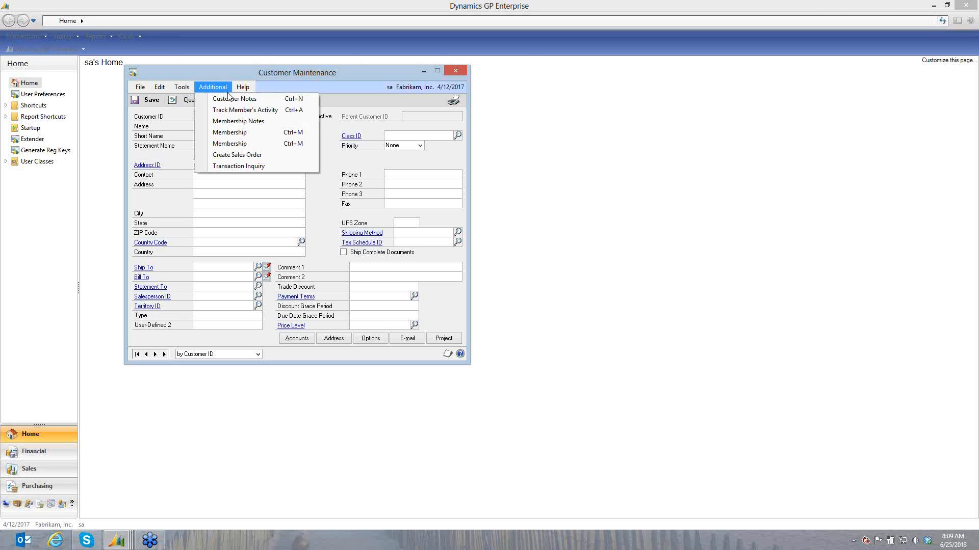
left_click(232, 121)
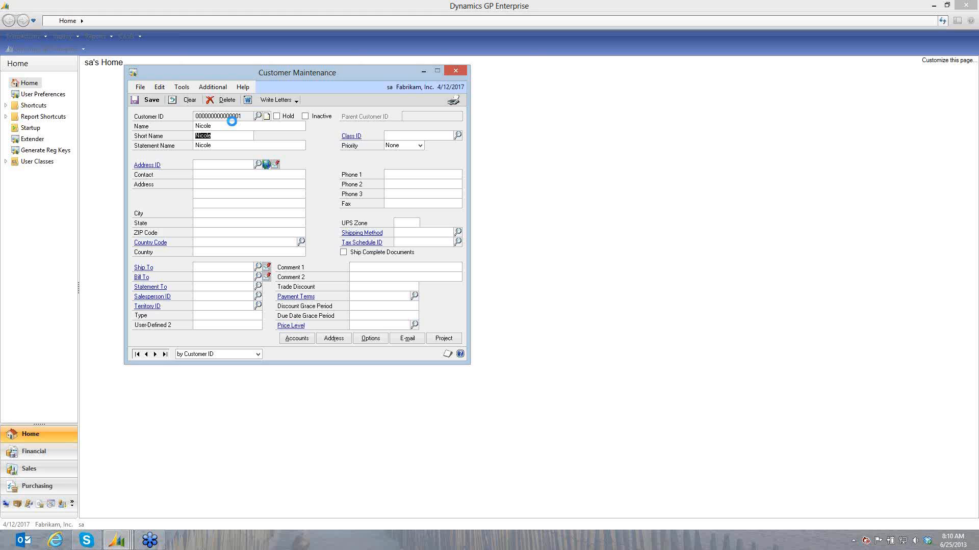
left_click_drag(243, 106, 329, 179)
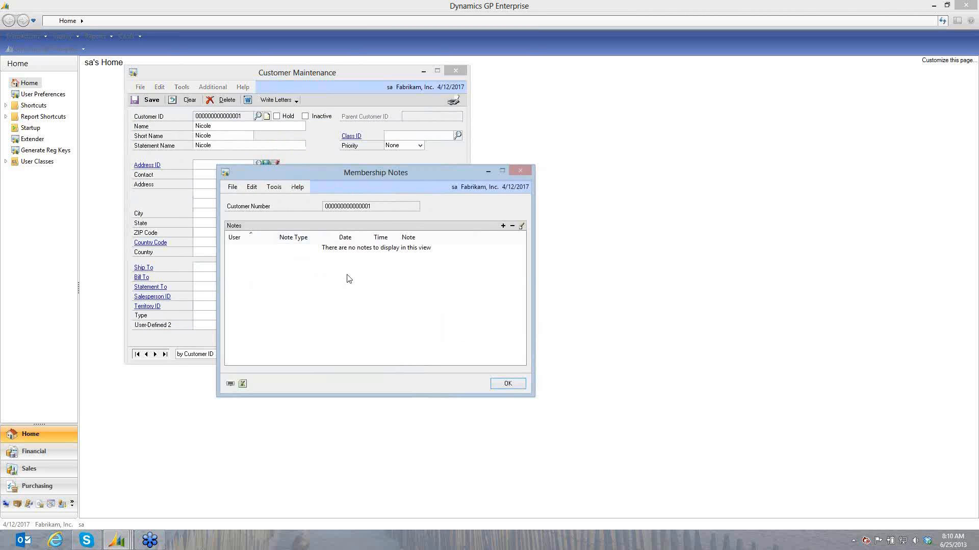
View the standard note attached to the customer ID and close it without entering text.
left_click(268, 119)
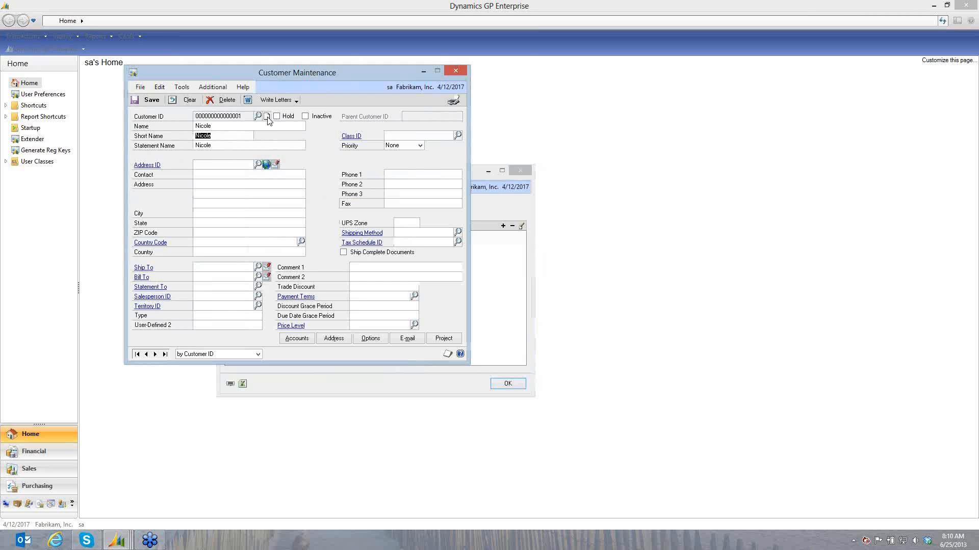
left_click(268, 118)
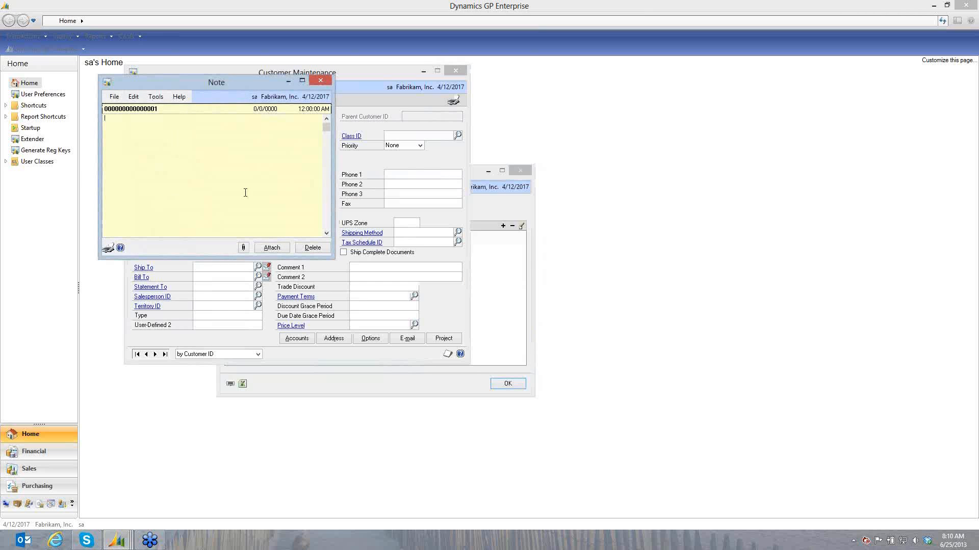
left_click(320, 81)
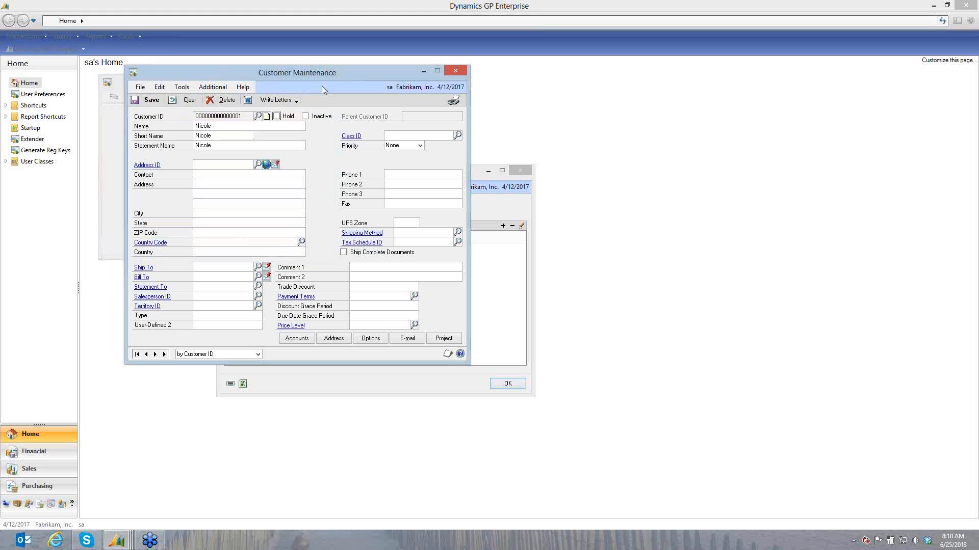
Add and save a Discounts membership note reading "They were given 4% for 9 months".
left_click(472, 187)
left_click_drag(451, 175, 427, 107)
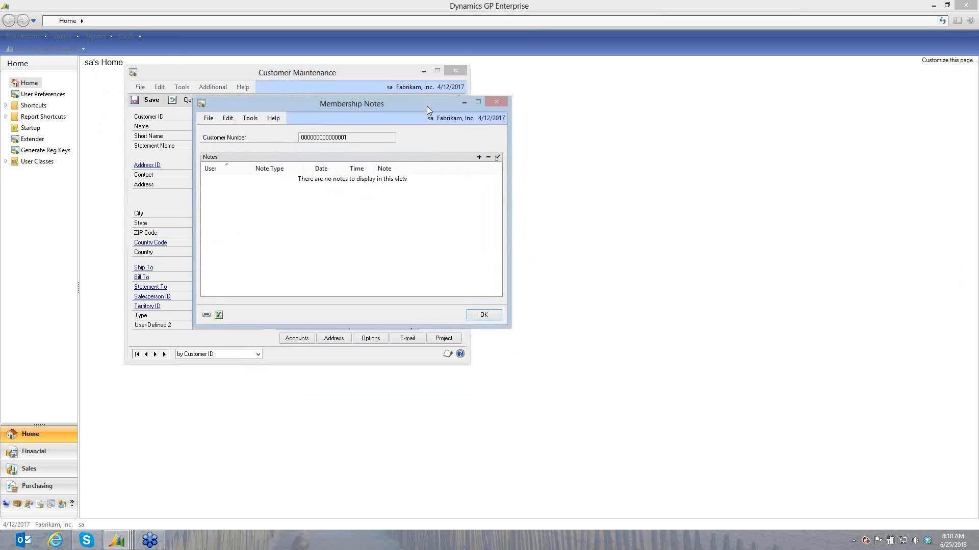
left_click(479, 157)
left_click(442, 195)
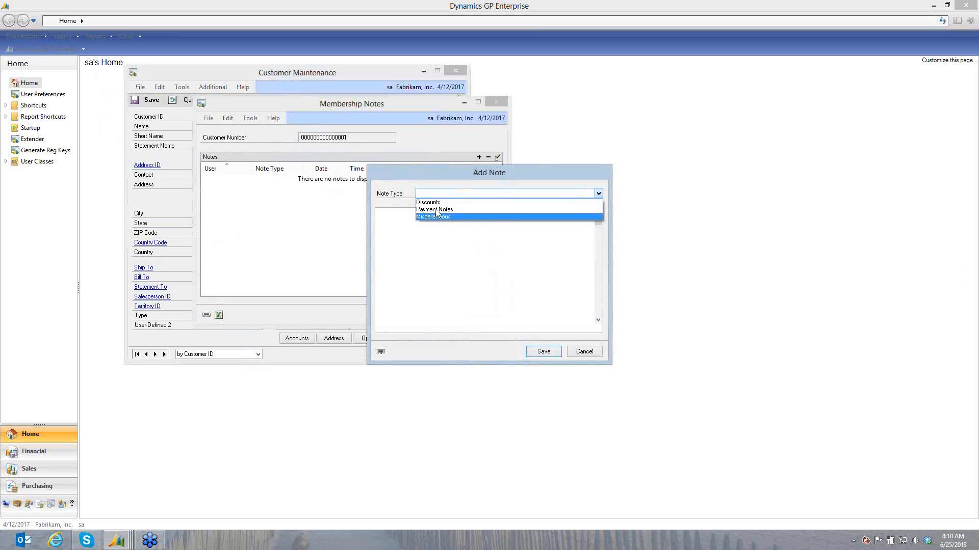
left_click(435, 203)
left_click(432, 257)
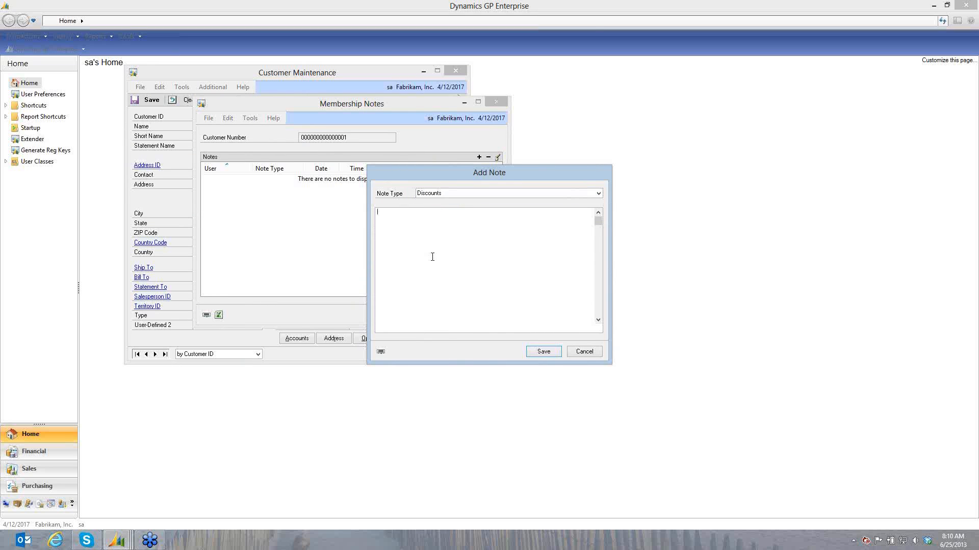
type("They were given 4% for 8")
key("BackSpace")
type("9 months")
left_click(553, 355)
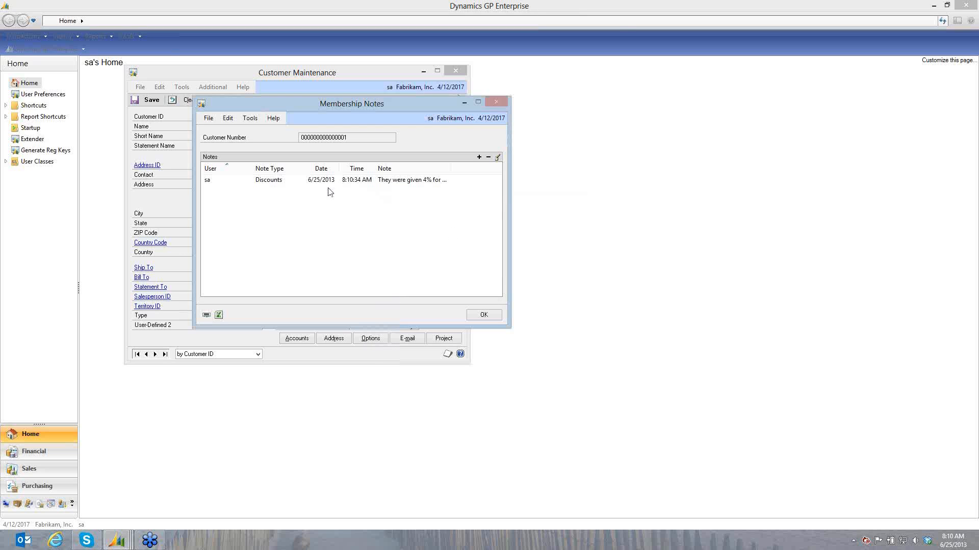
Add and save a Miscellaneous membership note reading "another note", and close the customer's notes.
left_click(479, 158)
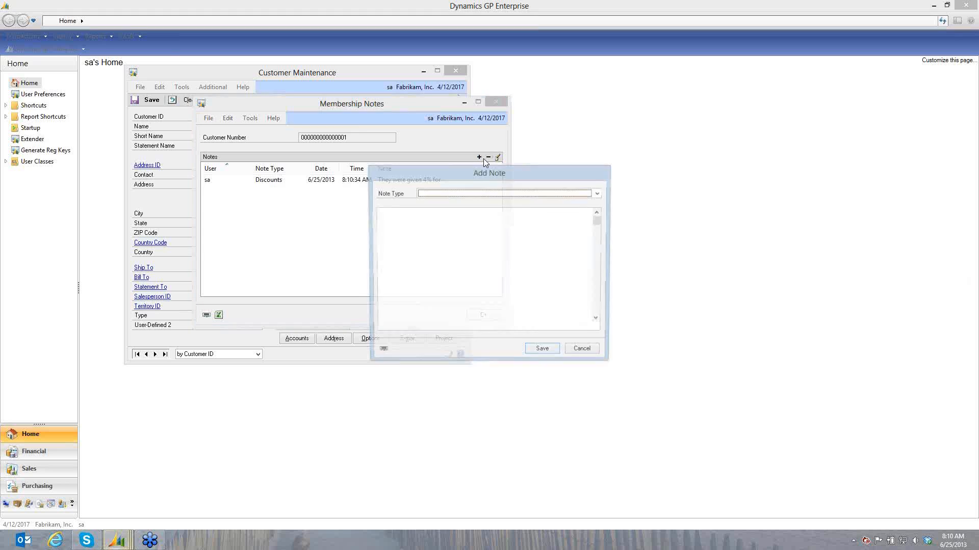
left_click(477, 193)
left_click(434, 216)
left_click(429, 224)
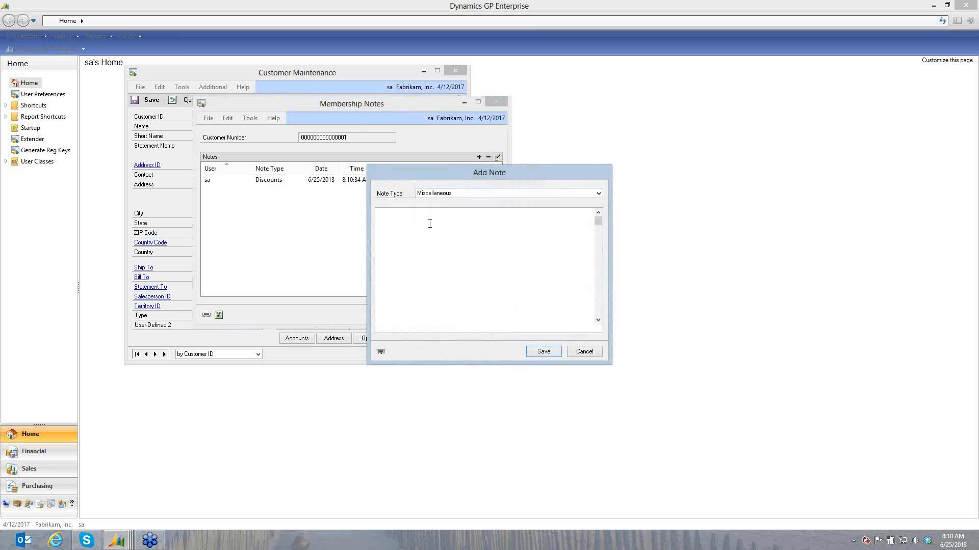
type("another note")
left_click(543, 352)
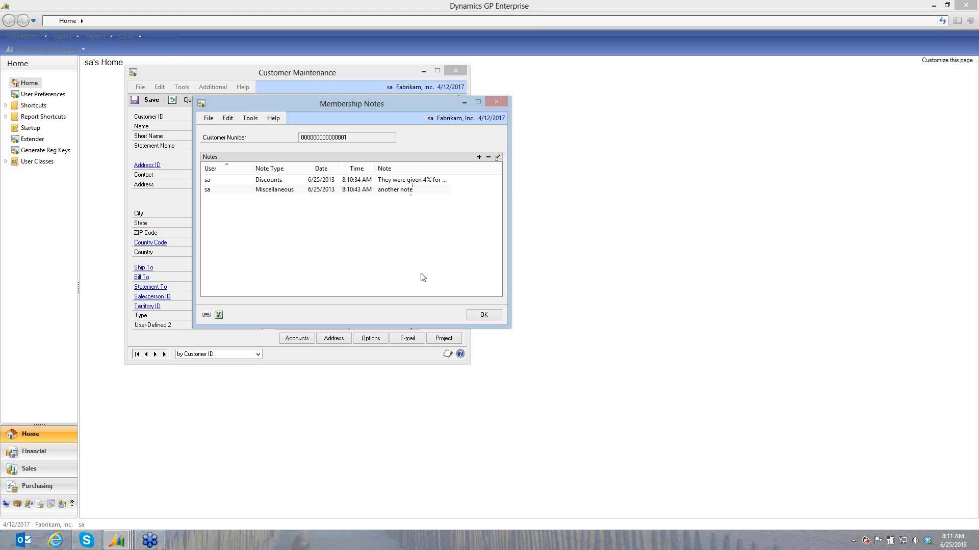
left_click(481, 318)
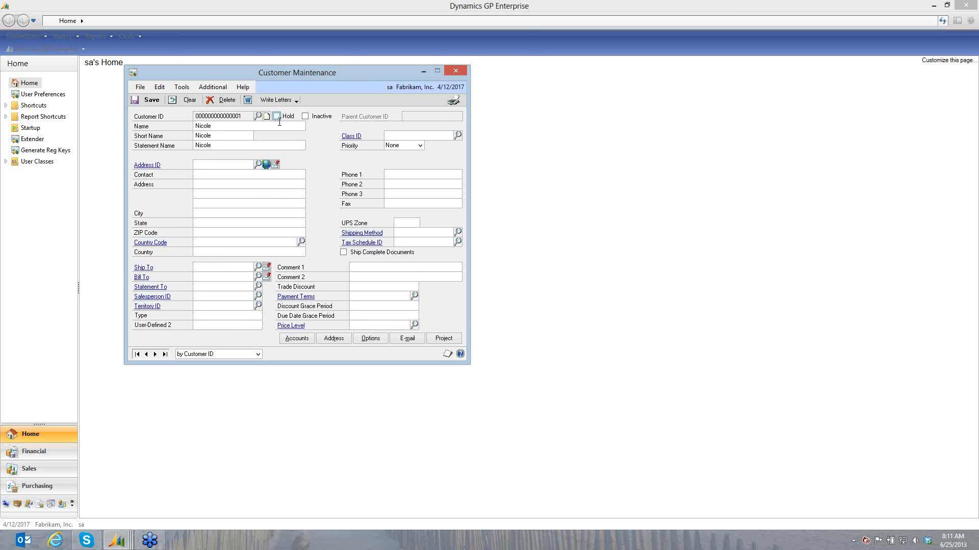
View the customer's saved Membership details and close them without changes.
left_click(212, 87)
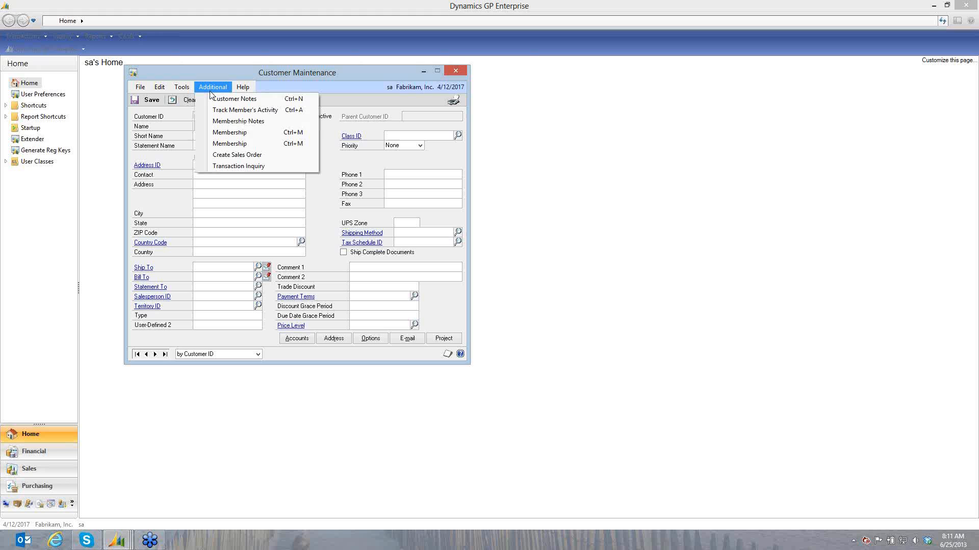
left_click(230, 141)
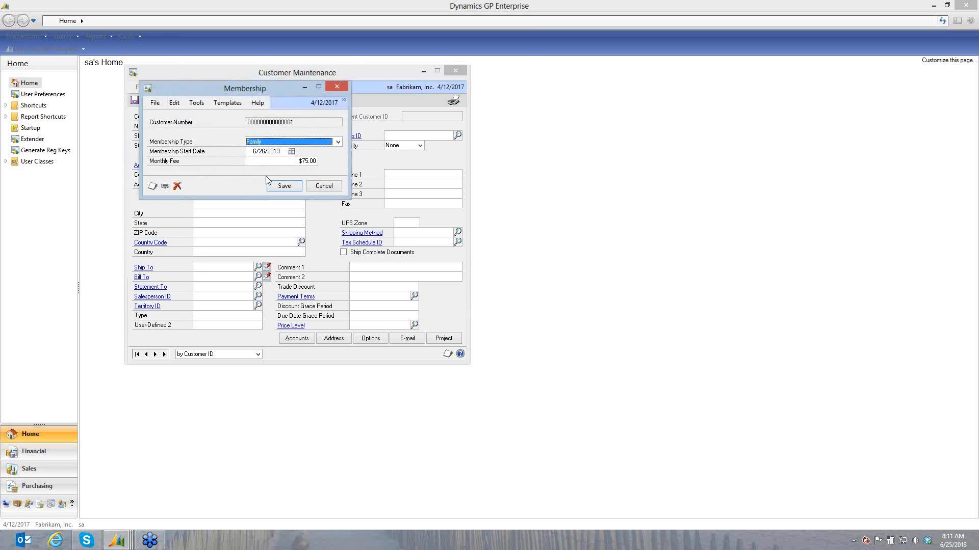
left_click(316, 188)
Open the Membership window definition in Extender, view the field types available for a new field, and cancel the addition.
left_click(117, 540)
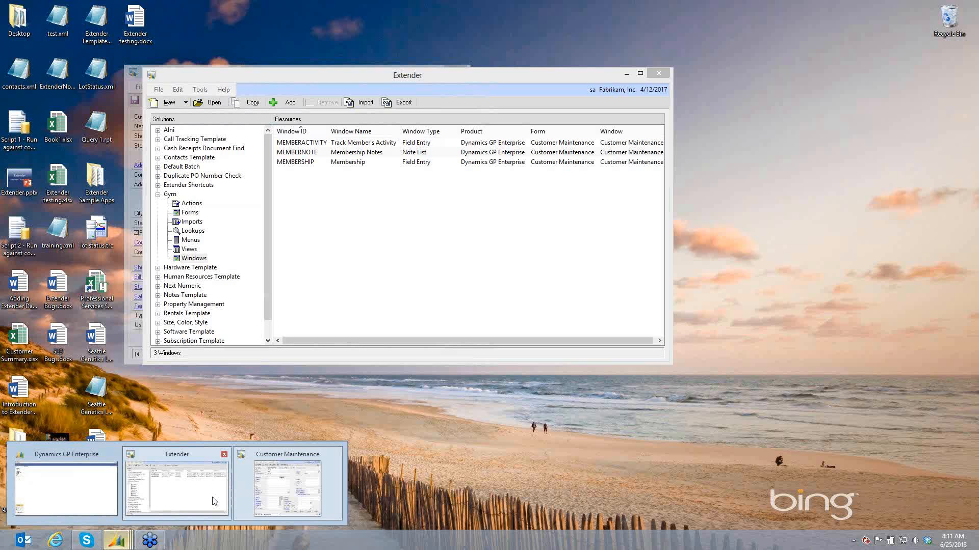
left_click(214, 502)
double_click(343, 163)
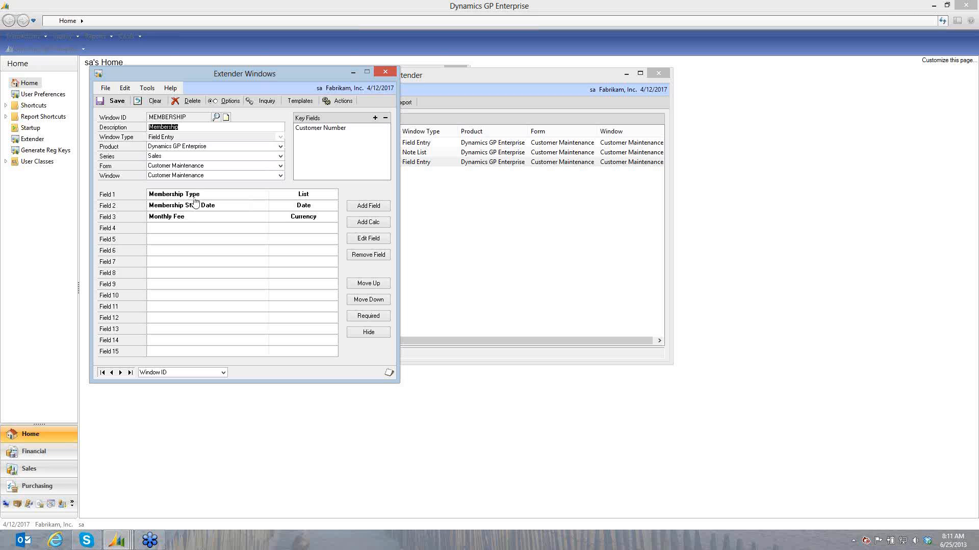
double_click(173, 231)
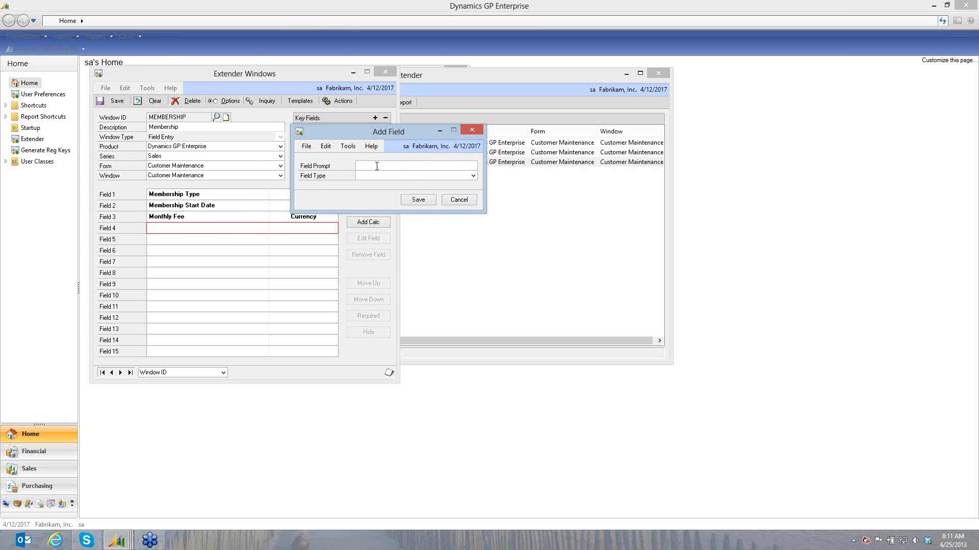
left_click(375, 176)
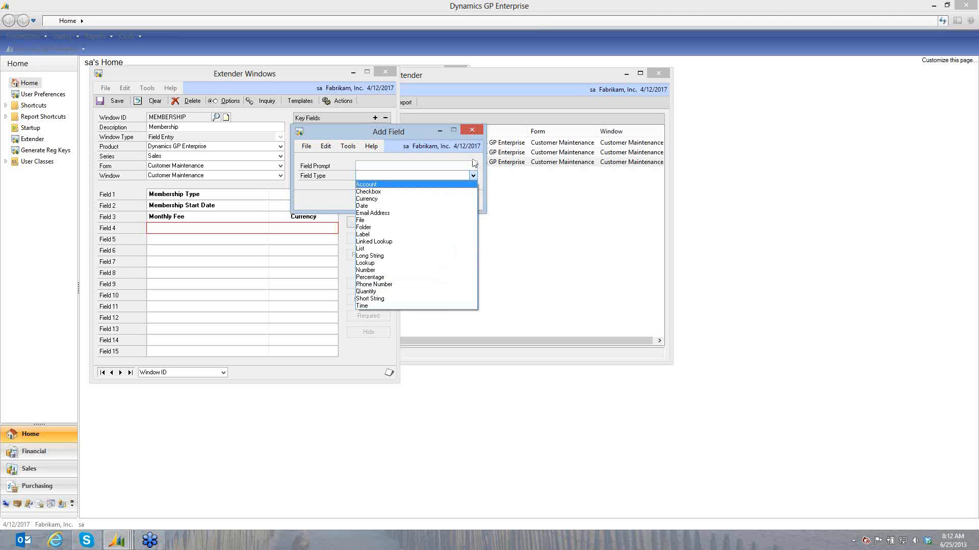
left_click(472, 131)
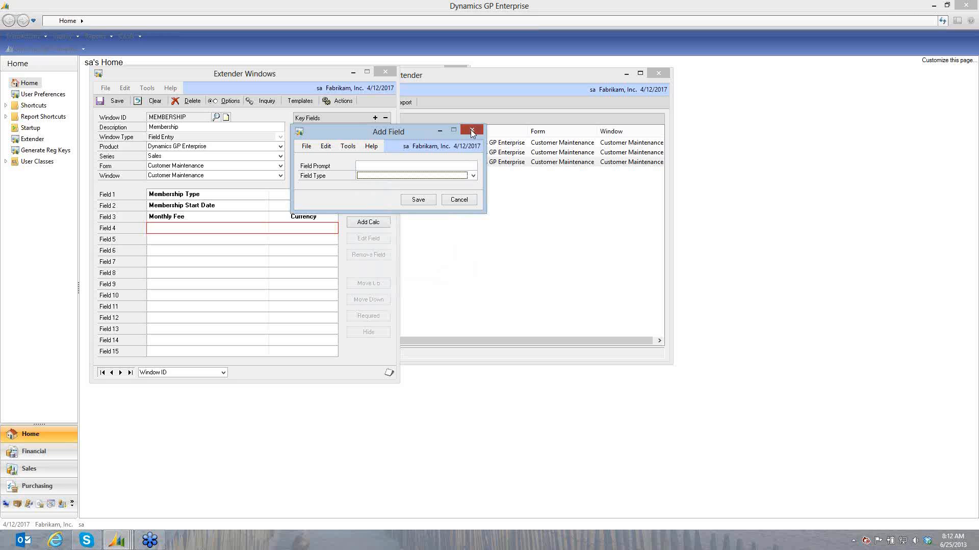
left_click(471, 131)
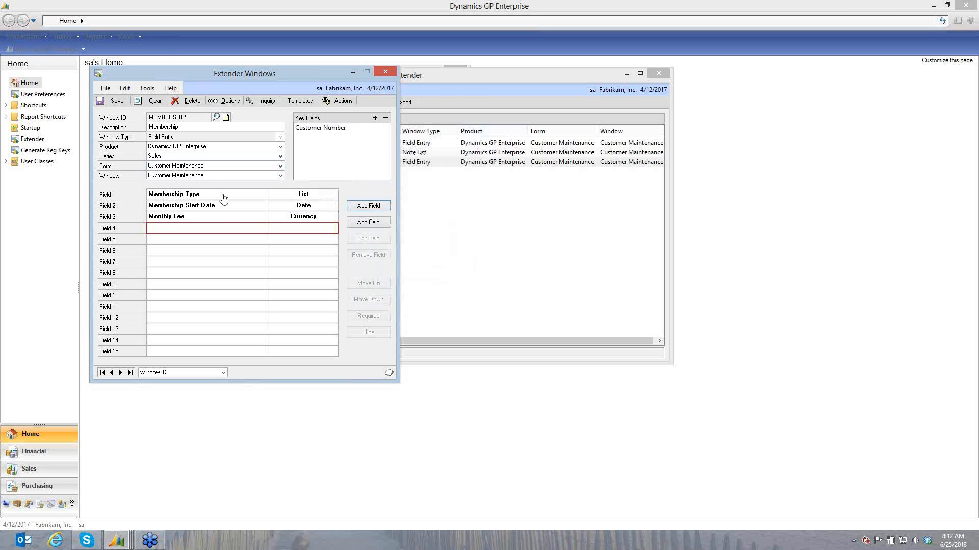
Review the Membership window's Adult Fee and Student Fee templates and close them unchanged.
left_click(300, 100)
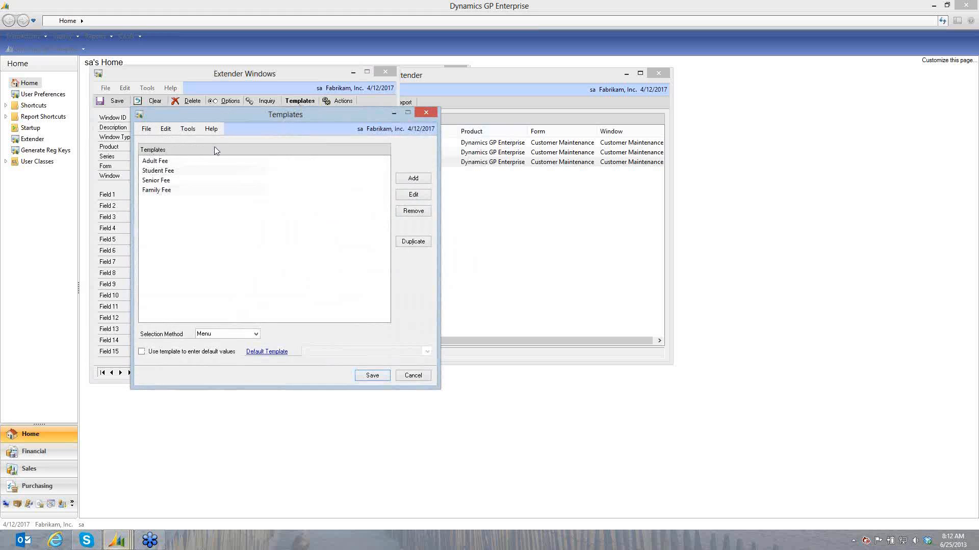
double_click(149, 162)
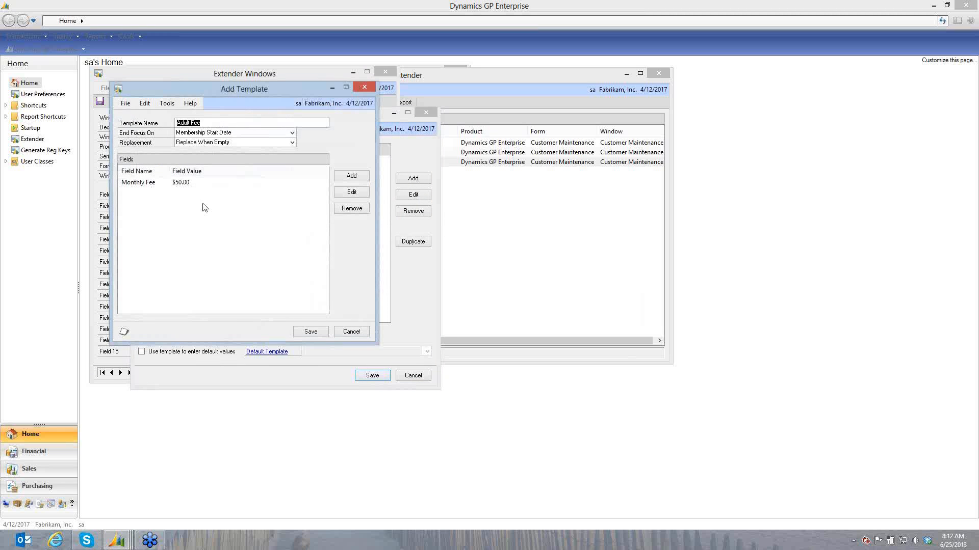
left_click(351, 331)
double_click(151, 172)
left_click(352, 330)
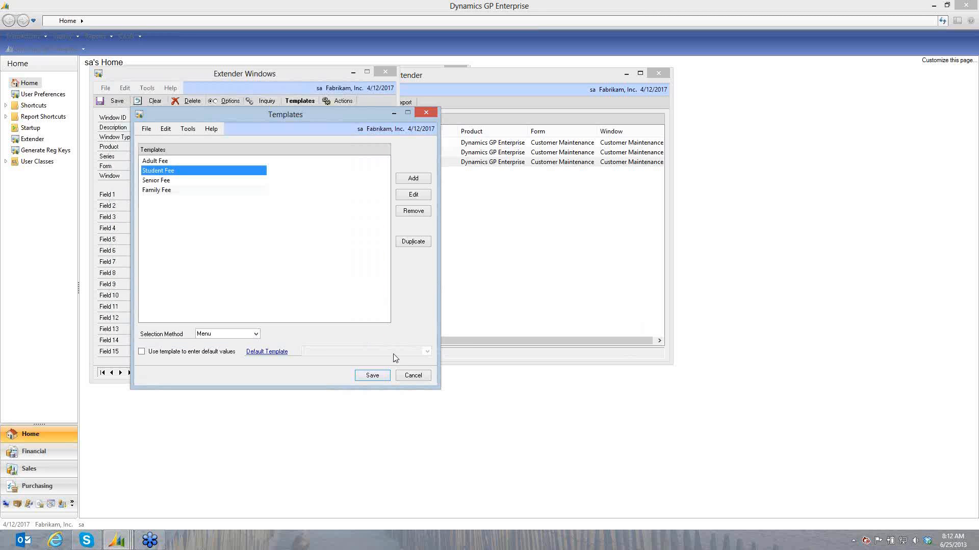
left_click(407, 378)
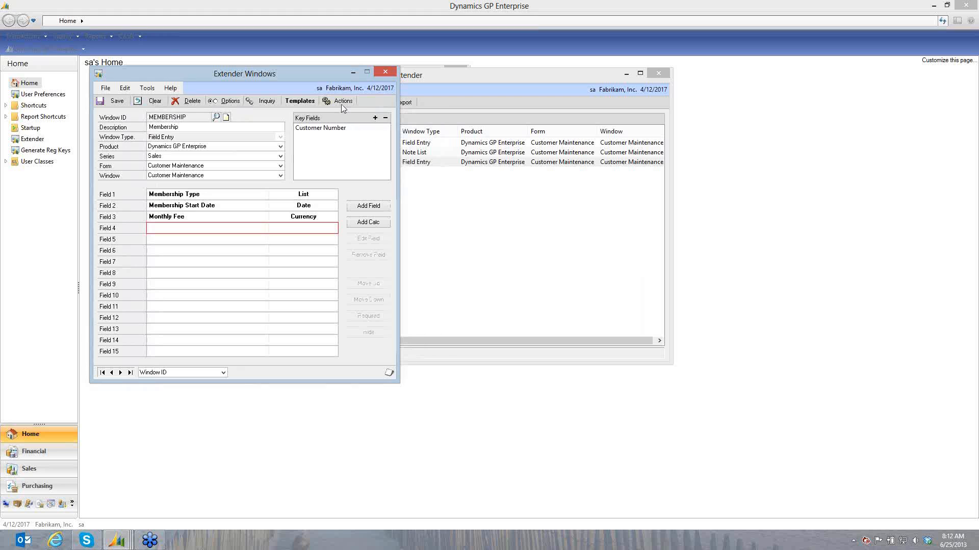
Review the actions triggered by changing the Membership Type value, and close the Membership window definition.
left_click(341, 101)
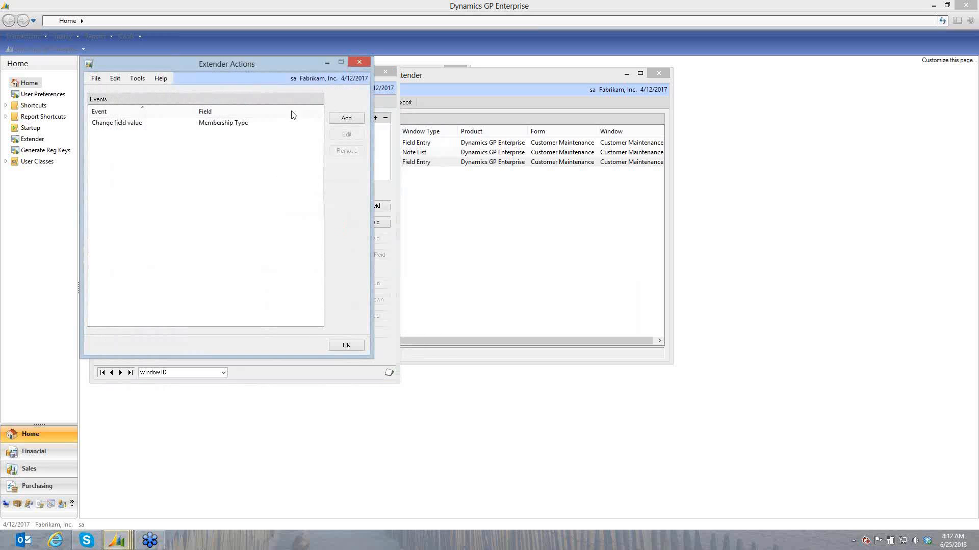
left_click(126, 128)
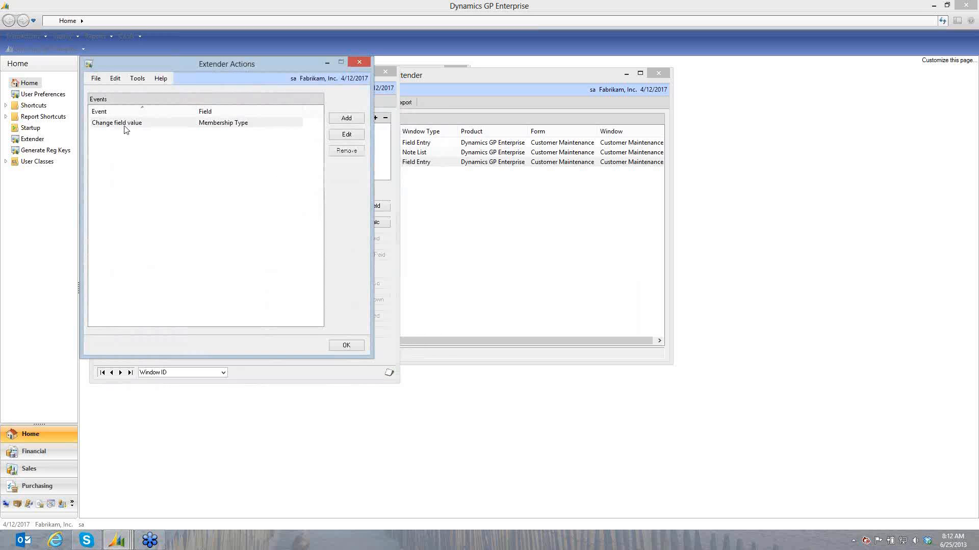
double_click(126, 130)
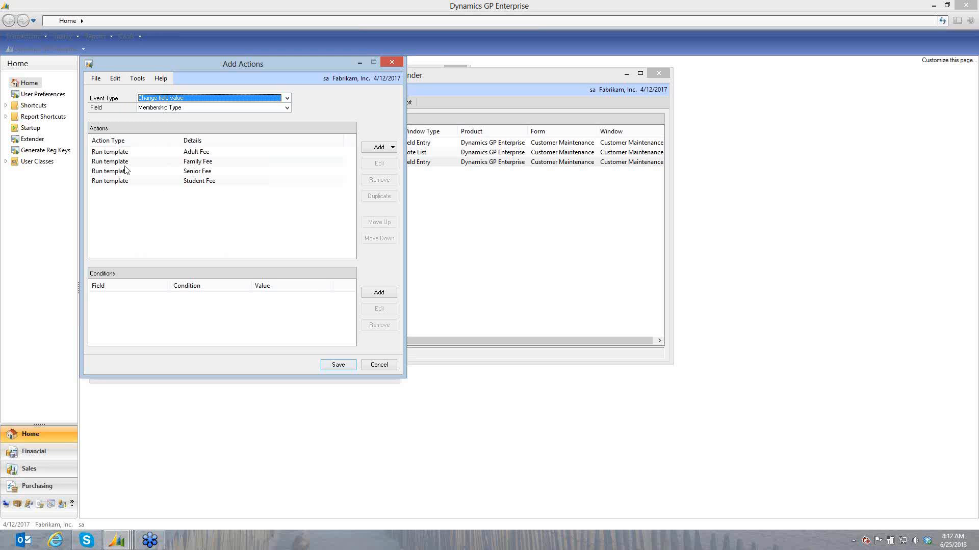
left_click(375, 365)
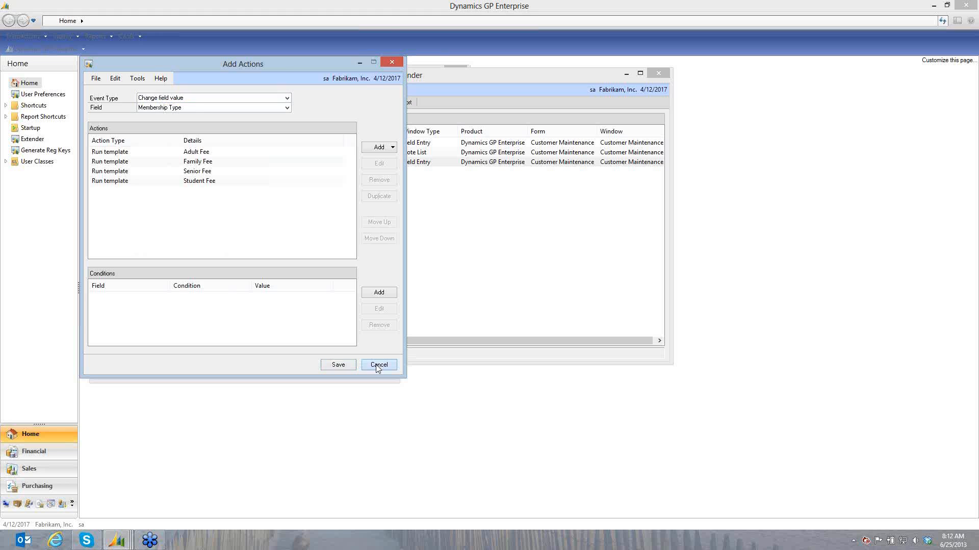
left_click(346, 345)
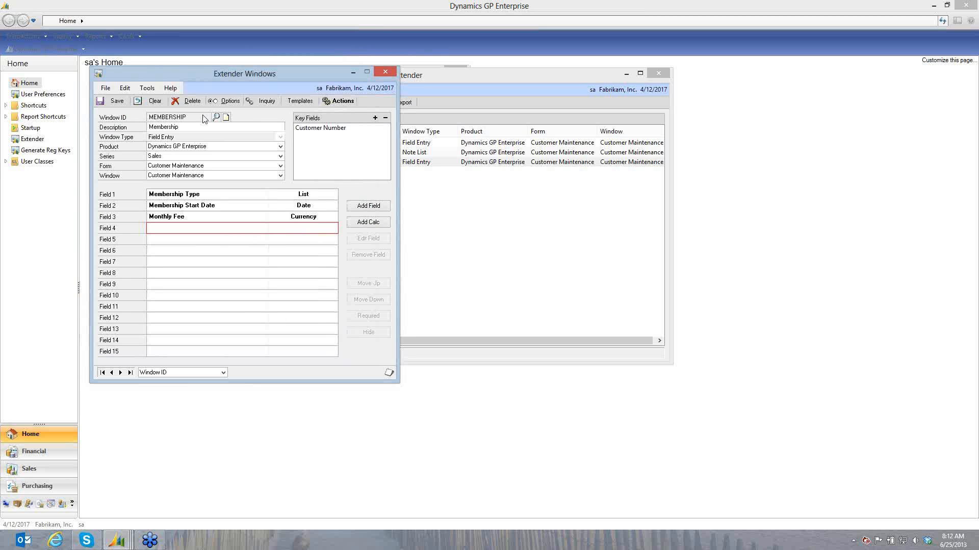
left_click(386, 74)
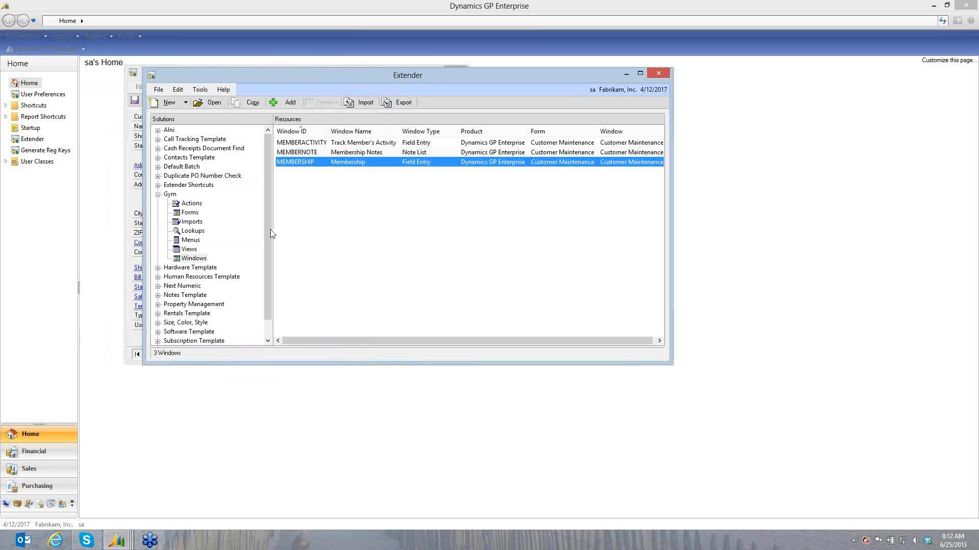
Open the Gym solution's Memberships form definition and review its templates and action events.
left_click(191, 214)
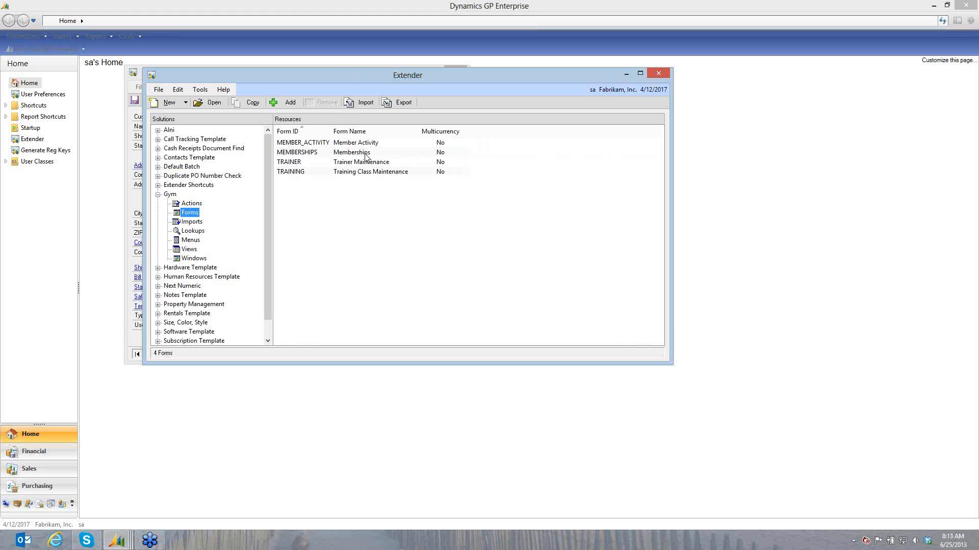
left_click(361, 155)
double_click(361, 155)
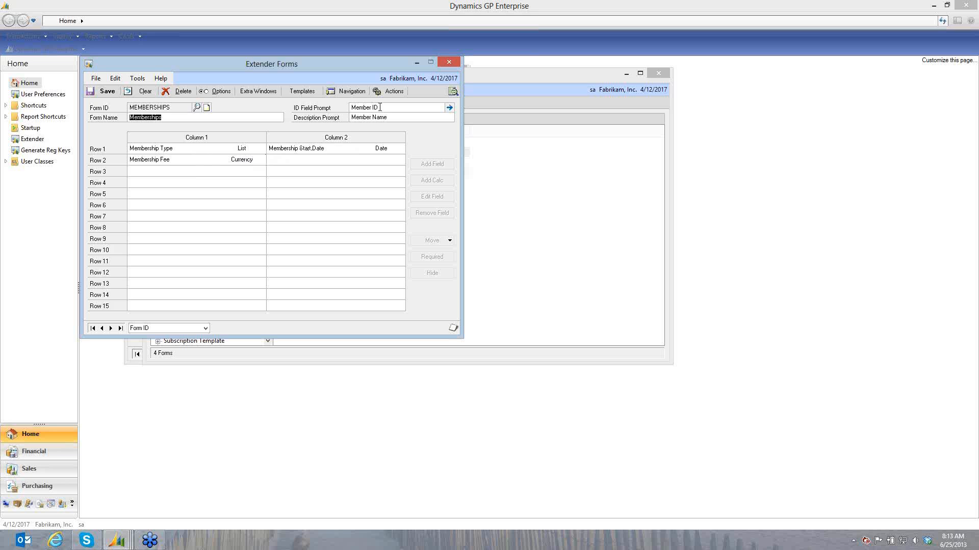
left_click(301, 90)
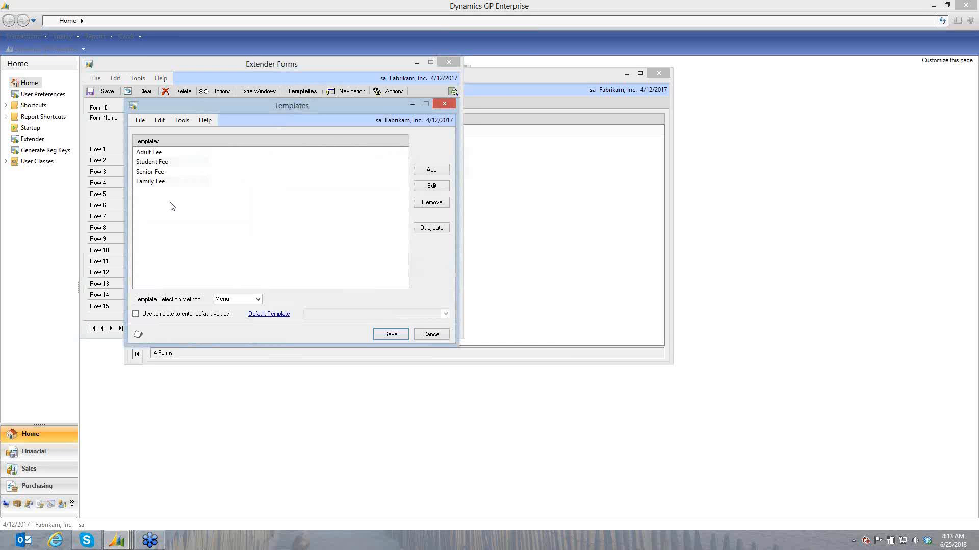
left_click(454, 104)
left_click(394, 90)
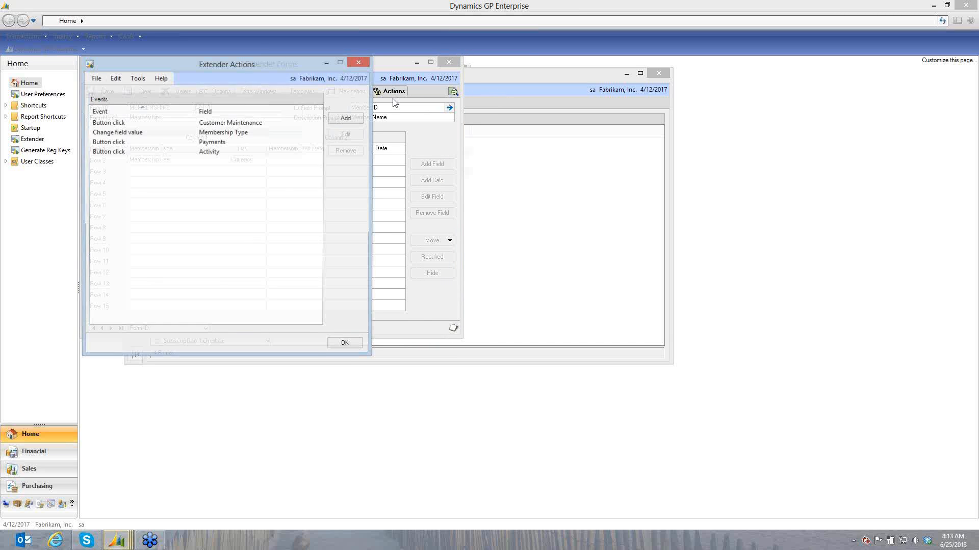
left_click(357, 62)
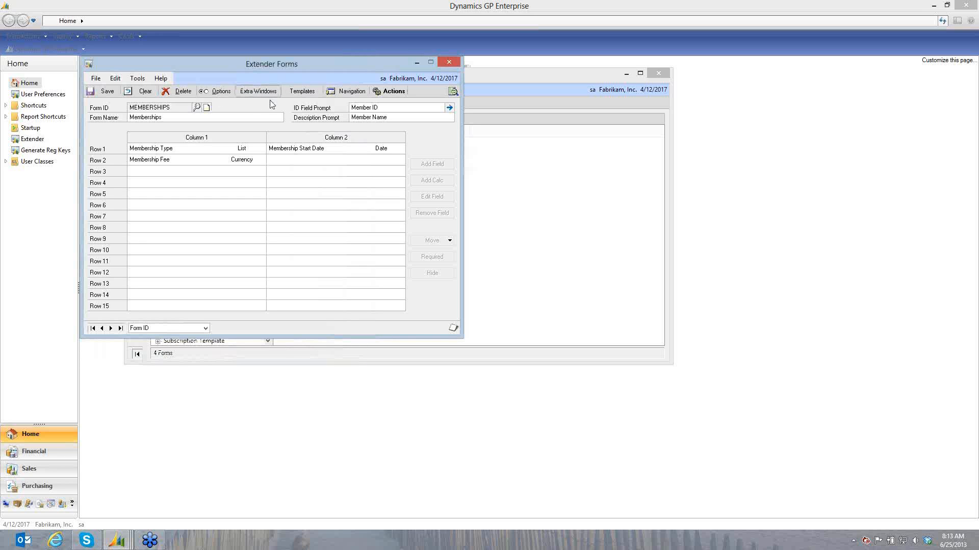
Open the Memberships entry form, move it clear of the definition's header, and choose Aaron Fitz Electrical as the member.
left_click(452, 93)
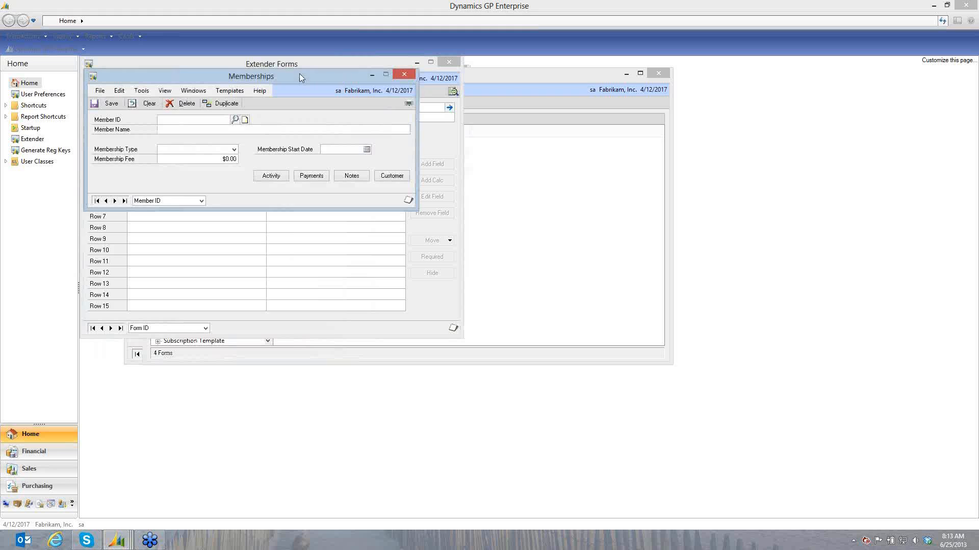
left_click_drag(299, 74, 375, 174)
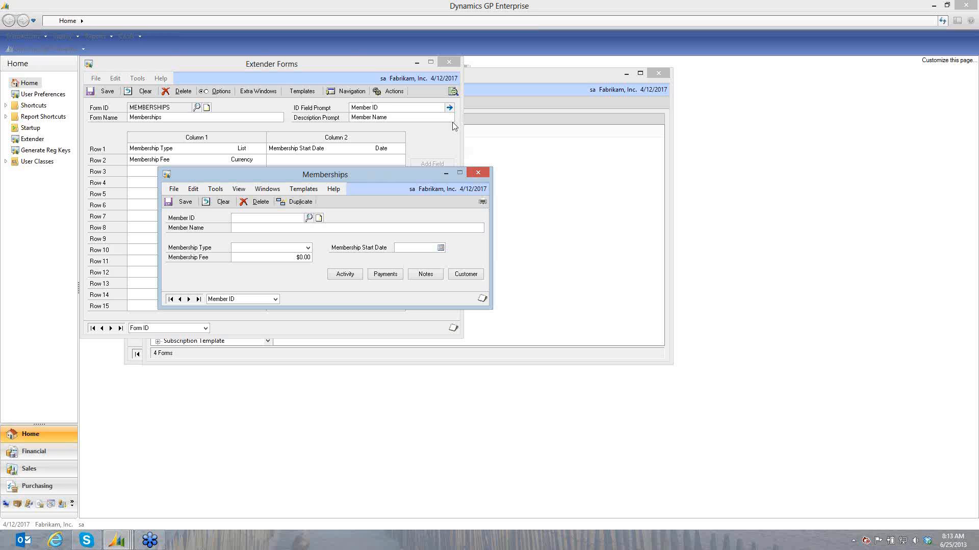
left_click_drag(396, 173, 400, 170)
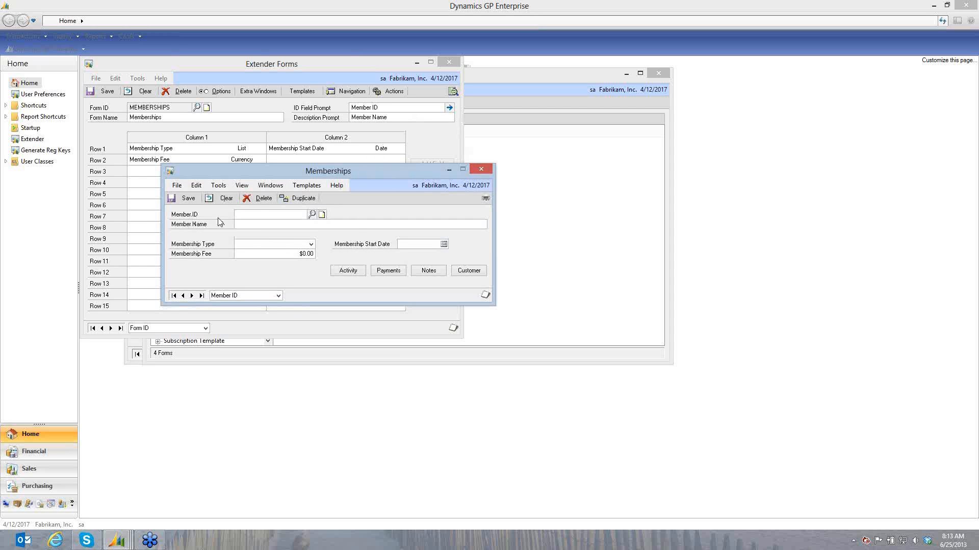
left_click(313, 215)
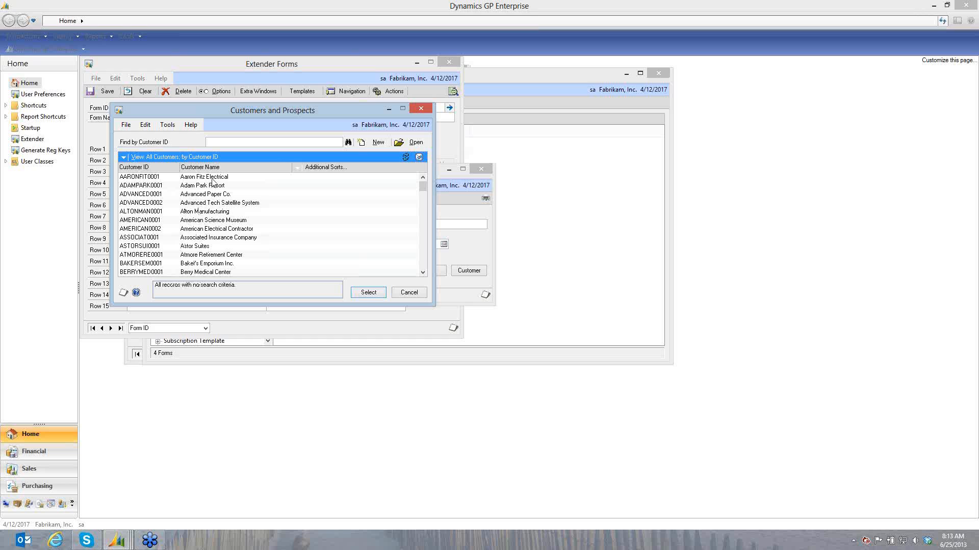
double_click(212, 179)
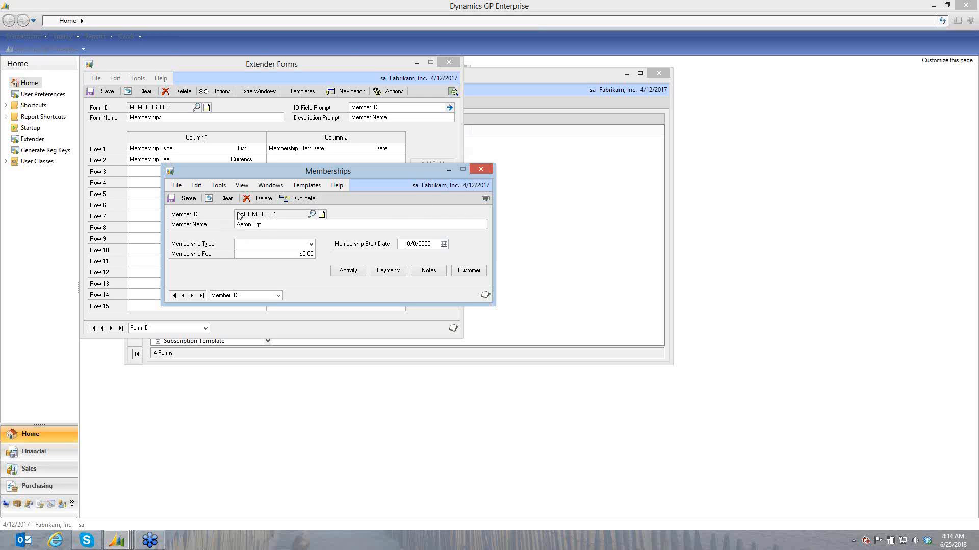
Set the member's Membership Type to Adult and the Membership Start Date to 6/19/2013.
left_click(251, 248)
left_click(250, 256)
left_click(443, 244)
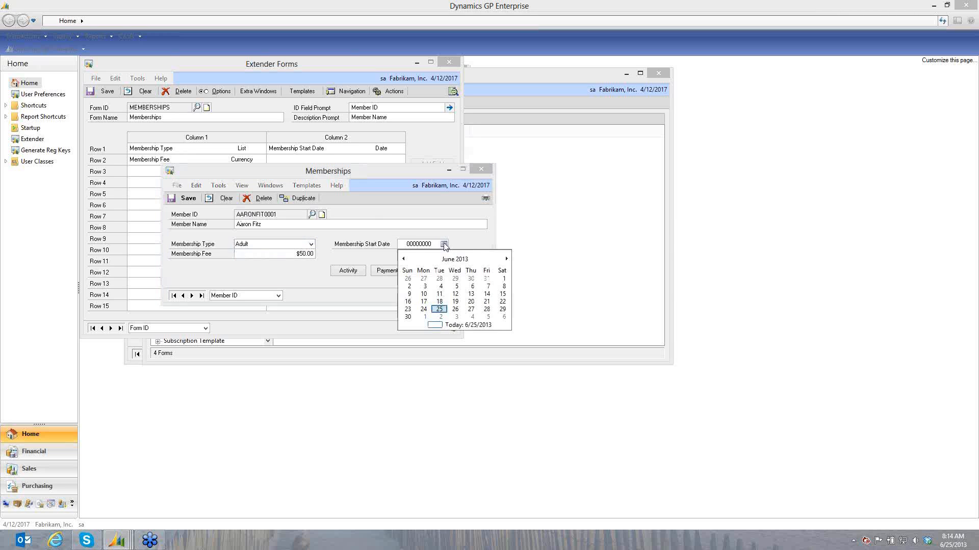
left_click(453, 307)
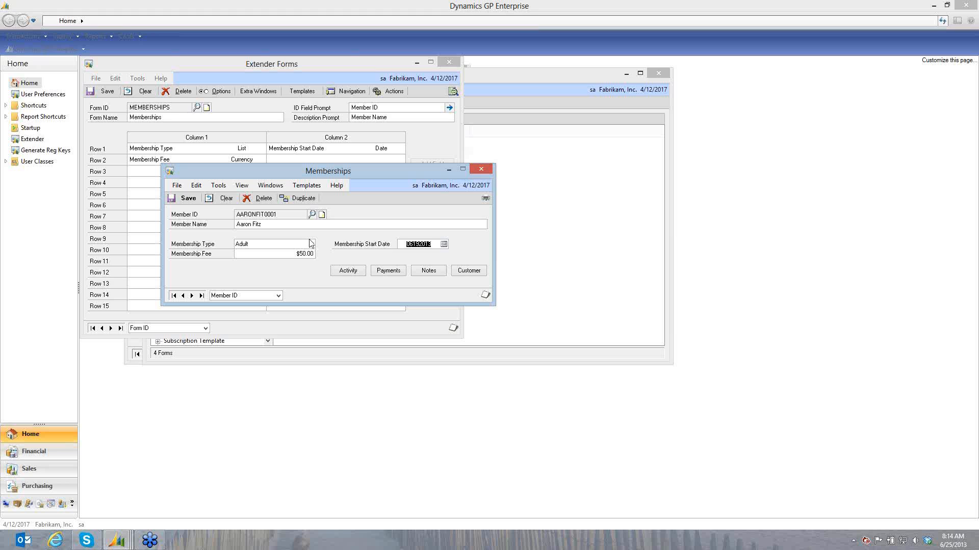
Open the member's customer record, clear the leftover new-customer entry, cancel its Membership window, and close Customer Maintenance without saving.
left_click(466, 272)
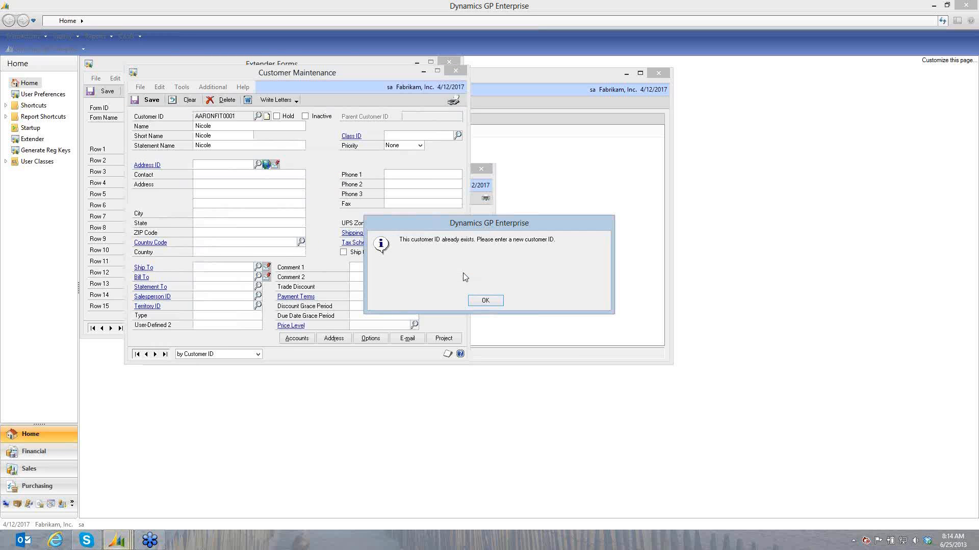
left_click(485, 300)
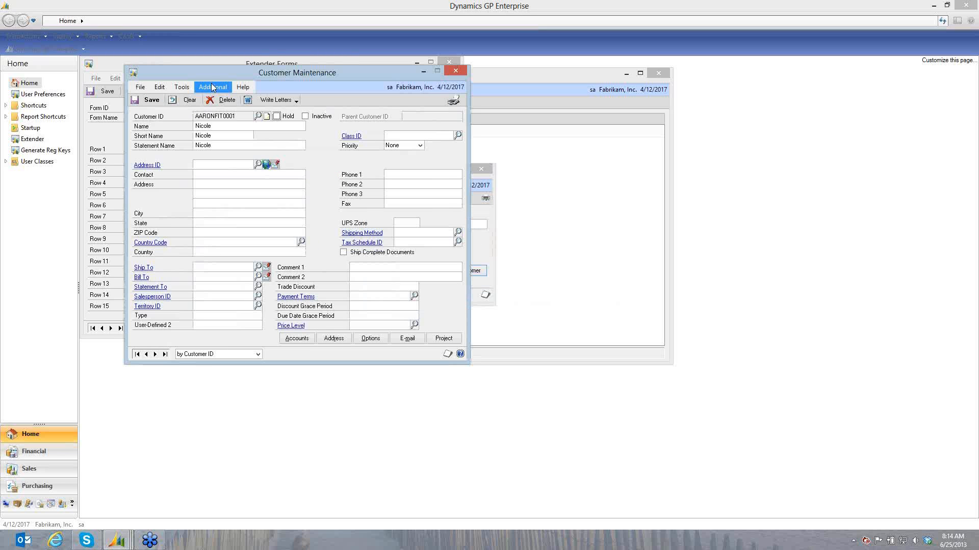
left_click(191, 100)
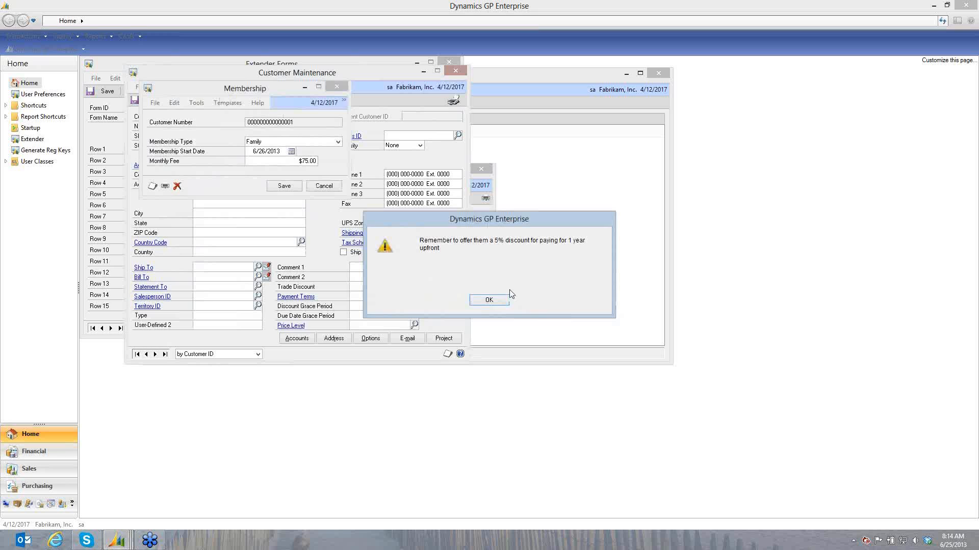
left_click(488, 299)
left_click(324, 186)
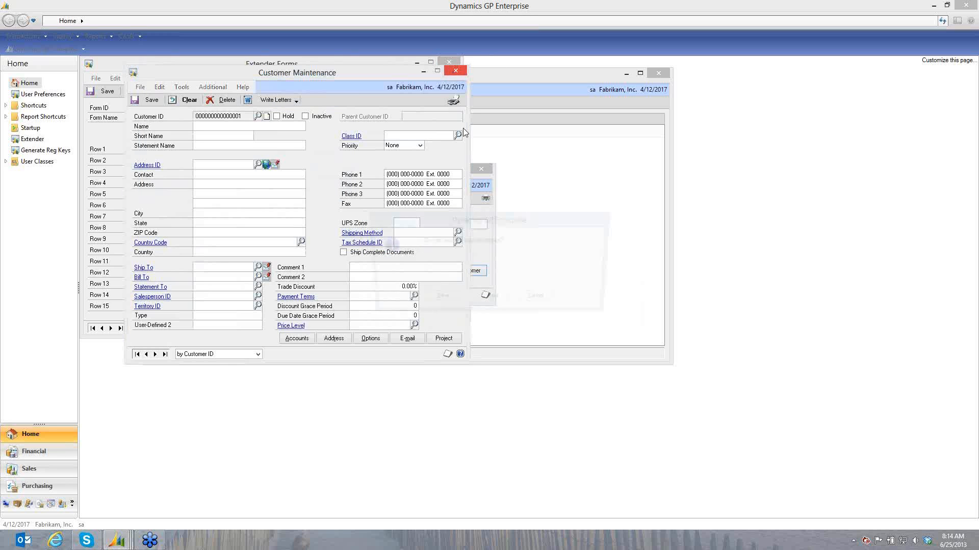
left_click(489, 300)
Review the member's customer record and notes list from the Memberships form, closing each one.
left_click(467, 270)
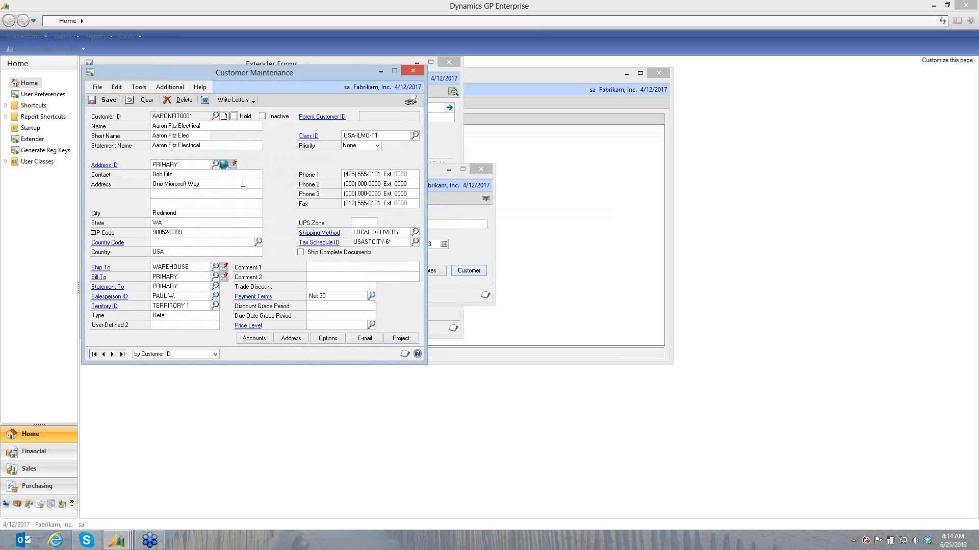
left_click(412, 71)
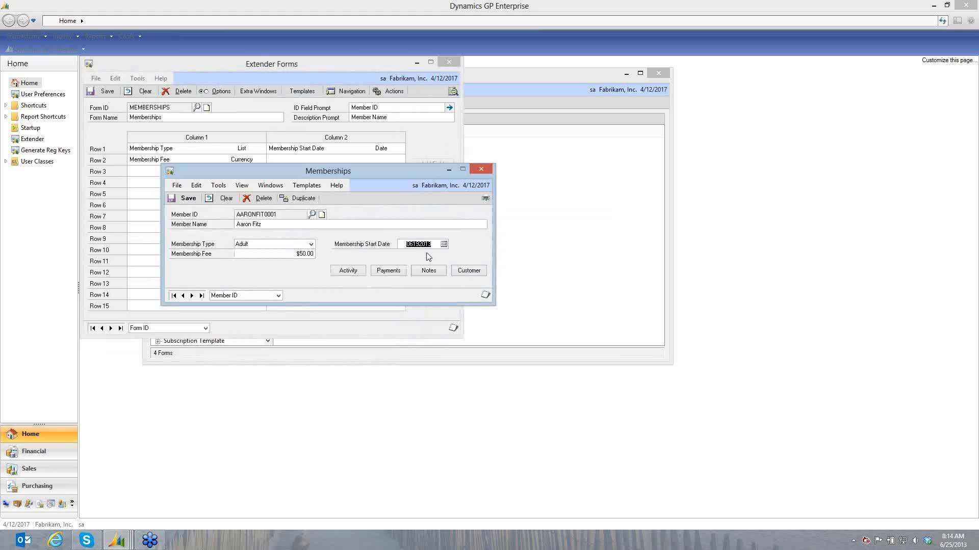
left_click(430, 272)
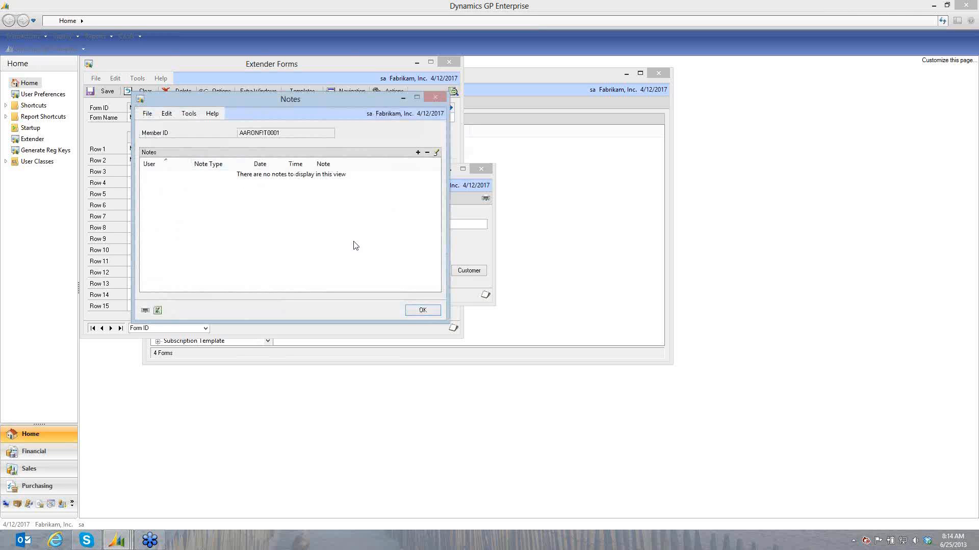
left_click(423, 310)
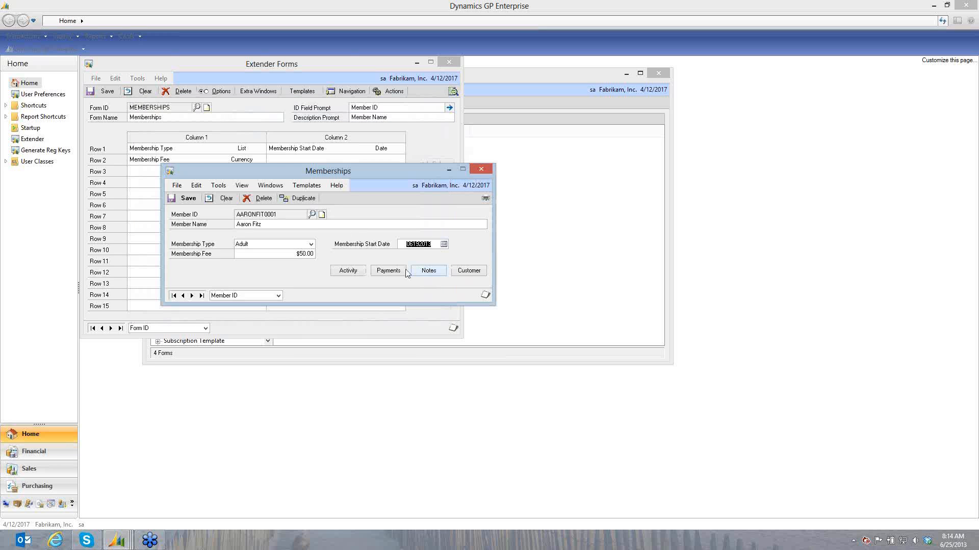
Open the member's payment in Cash Receipts Entry, place it beside the Memberships form to review, and discard the unsaved receipt.
left_click(389, 273)
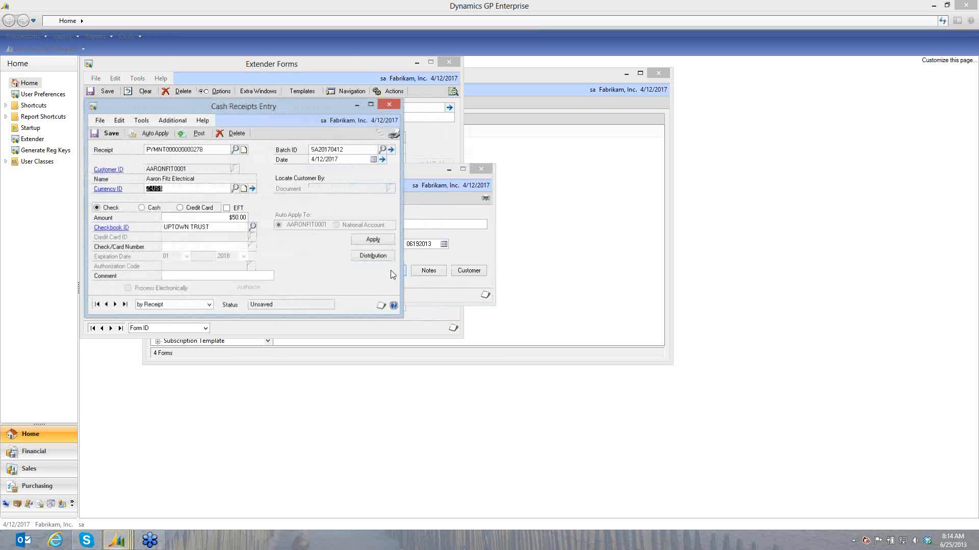
left_click_drag(262, 108, 610, 99)
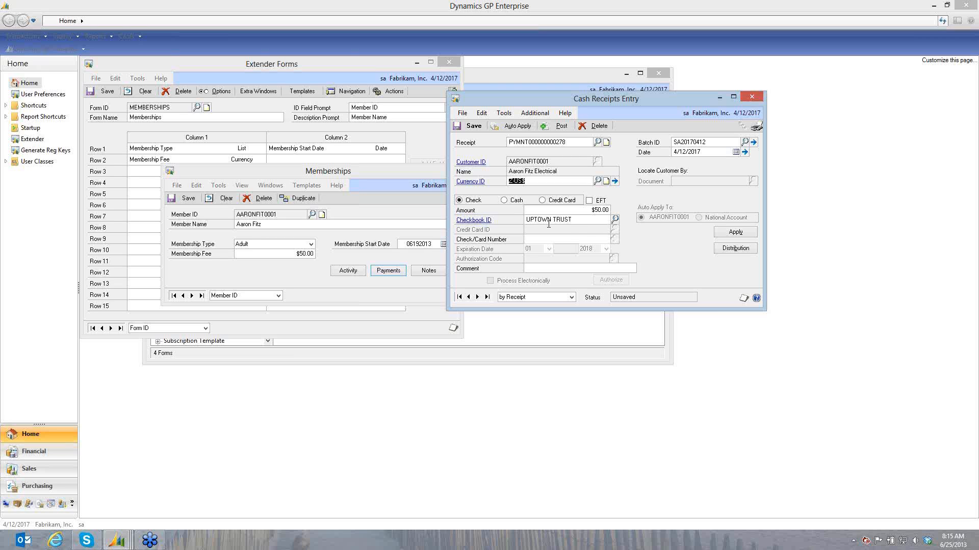
left_click(751, 98)
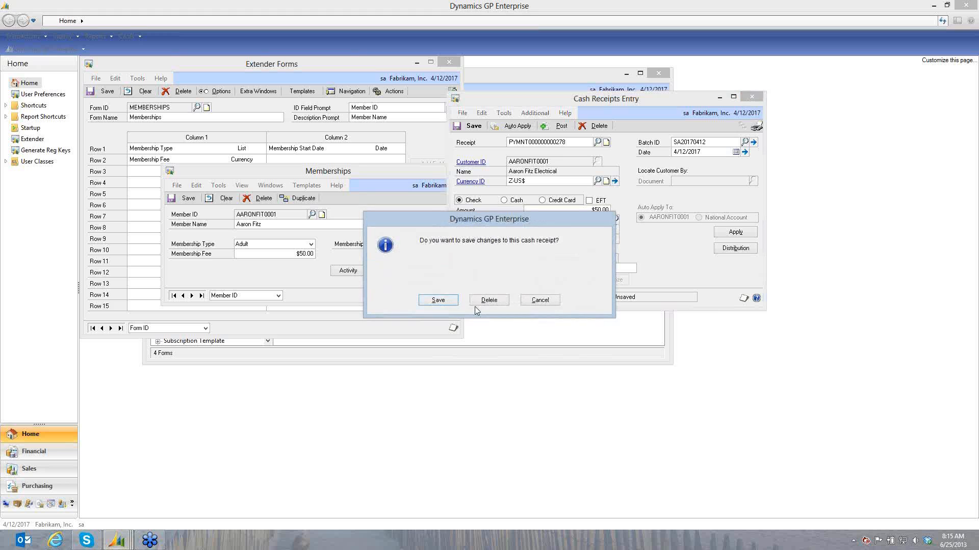
left_click(489, 300)
Open the member's activity form, move it below the membership fields, and record Elliptical on 6/18/2013 with a duration of 30.
left_click(348, 271)
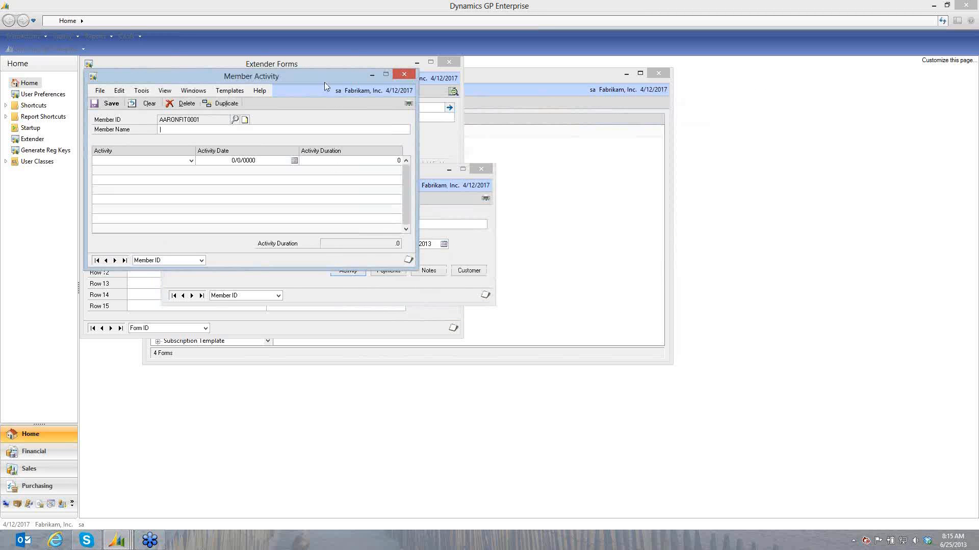
left_click_drag(318, 80, 368, 290)
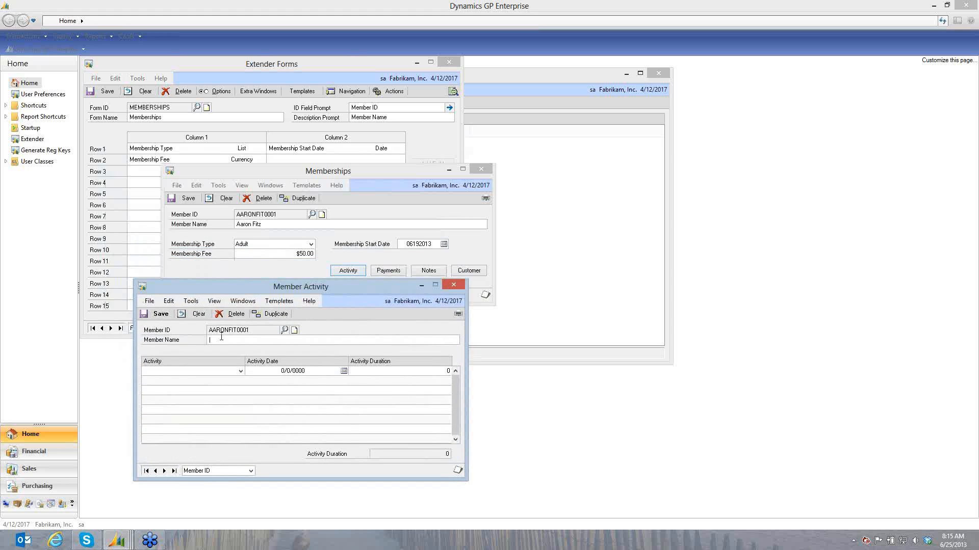
left_click_drag(284, 286, 282, 282)
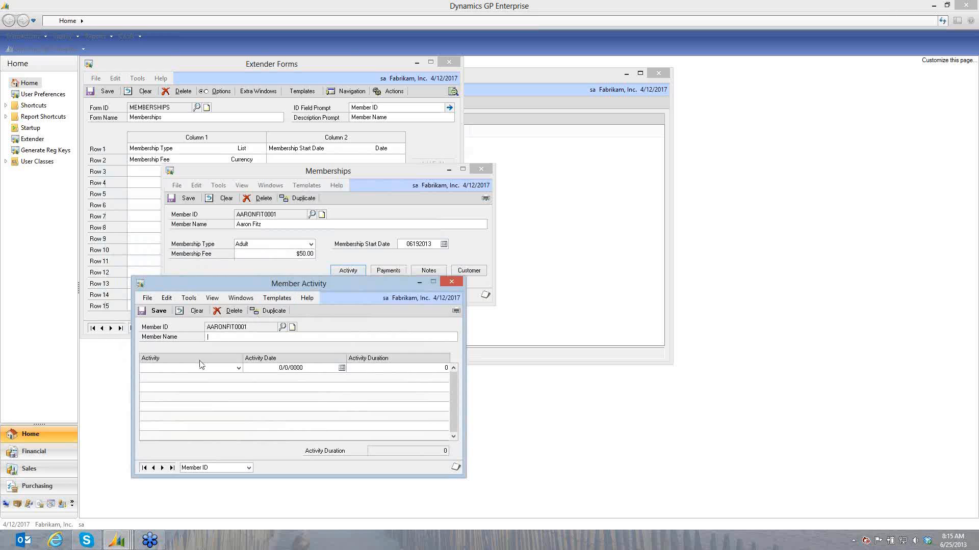
left_click(237, 369)
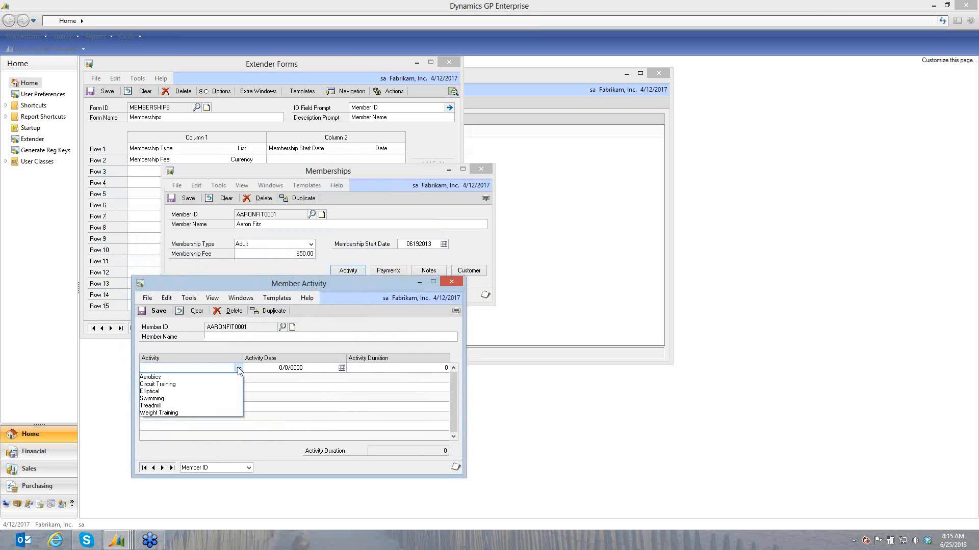
left_click(168, 392)
left_click(277, 368)
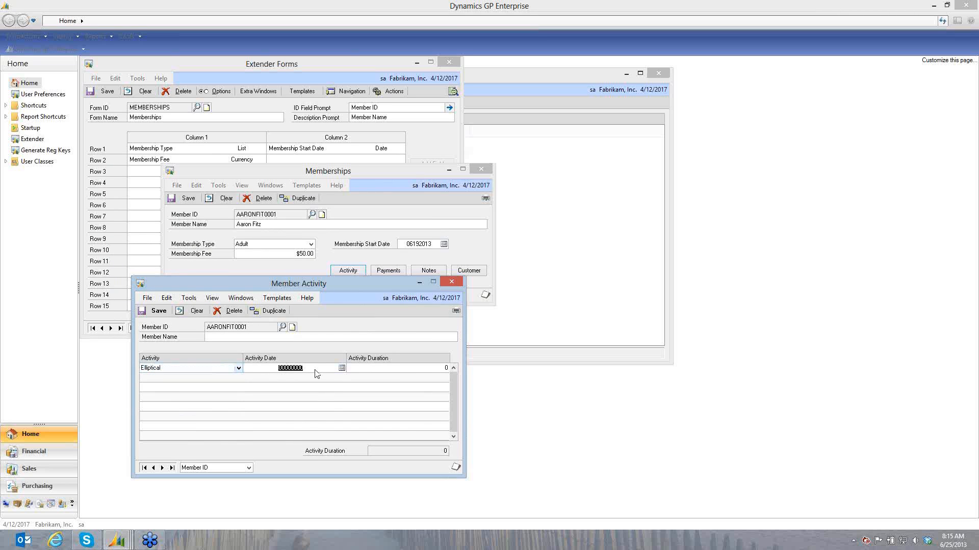
left_click(341, 368)
left_click(286, 425)
left_click(359, 368)
type("3")
key("Tab")
Add a Swimming activity dated 6/7/2013 with a duration of 60, save the member's activity record, and close the form.
left_click(238, 378)
left_click(204, 406)
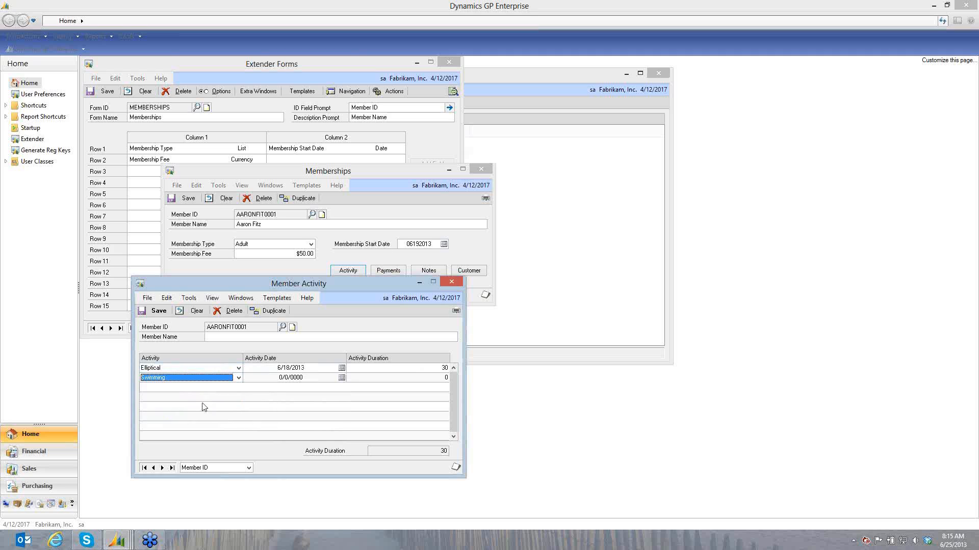
key("Tab")
left_click(342, 378)
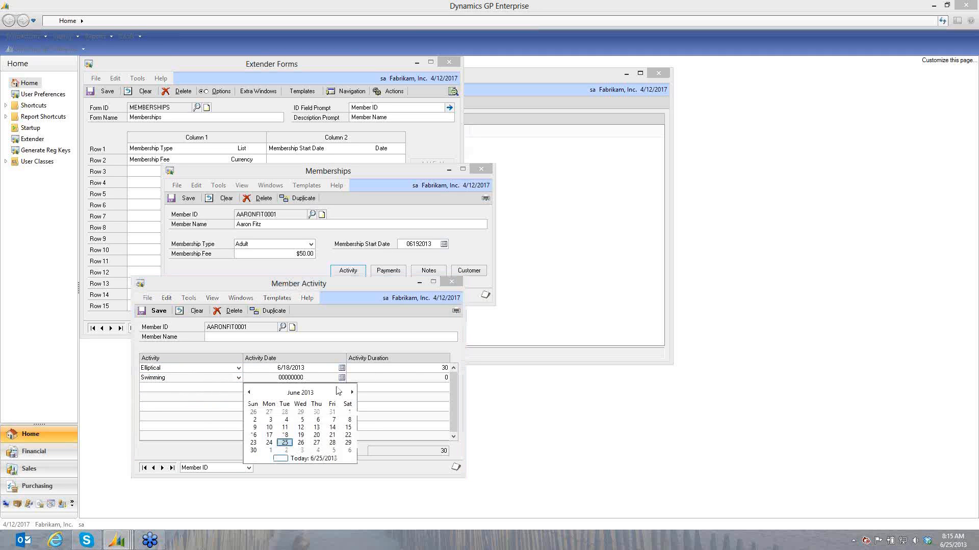
left_click(333, 420)
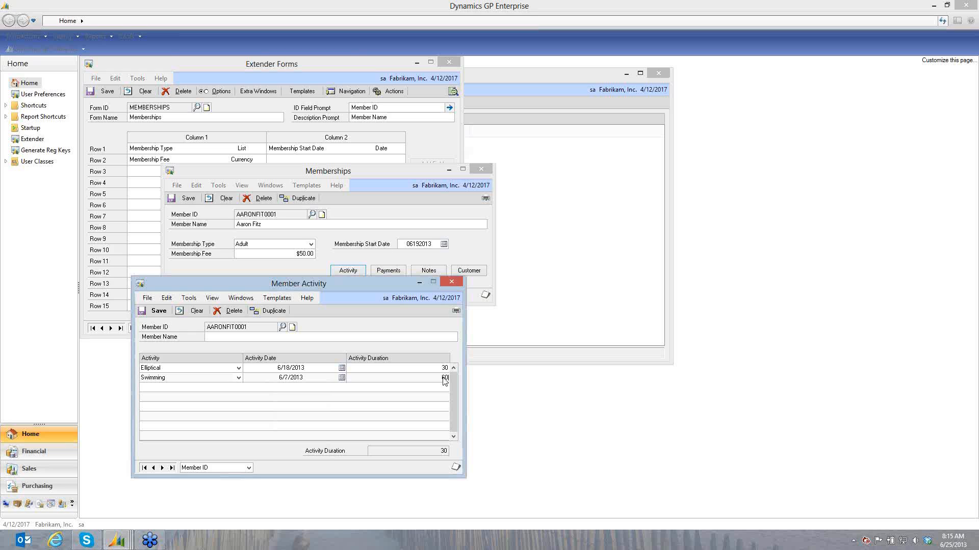
key("Tab")
left_click_drag(293, 283, 252, 282)
left_click(115, 311)
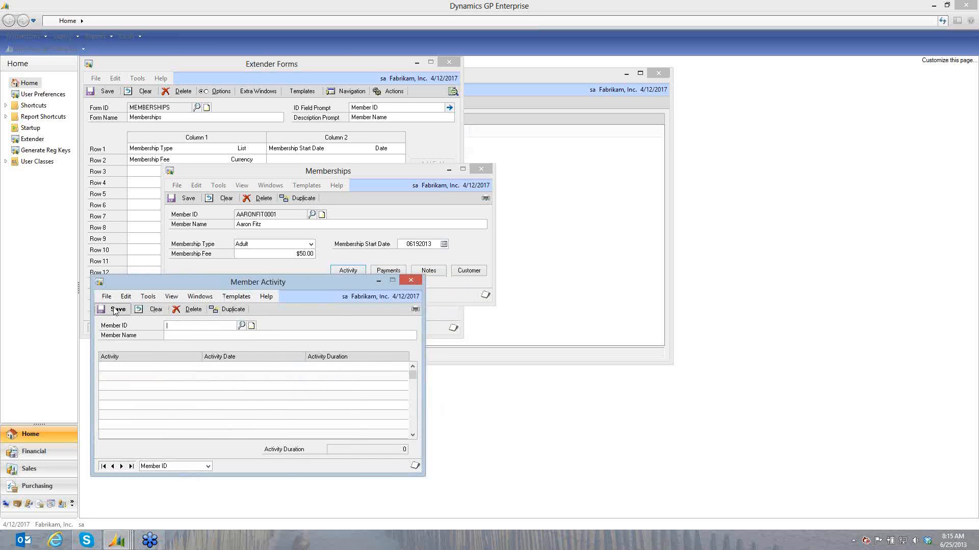
left_click(410, 280)
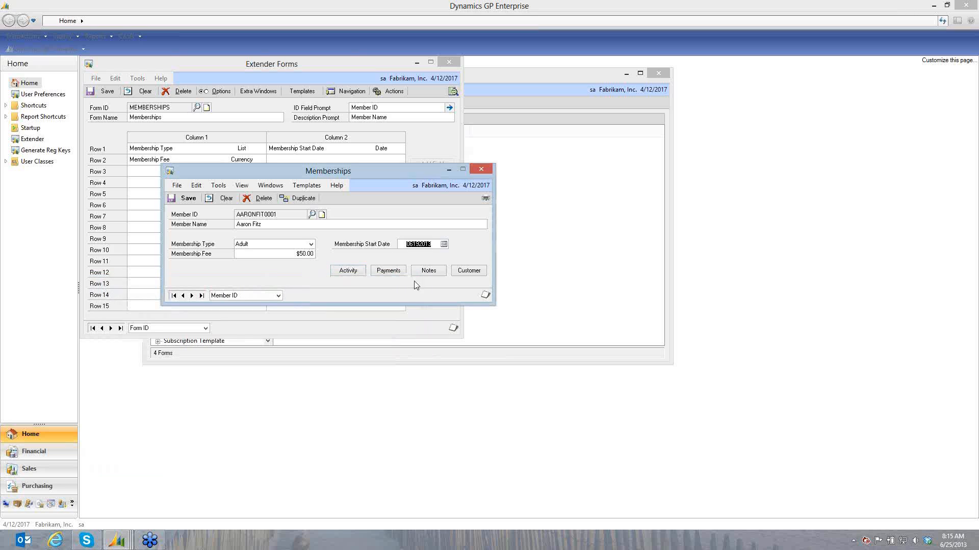
Reopen the member's activity record to review the saved entries, and return to the Gym solution's form list.
left_click(354, 272)
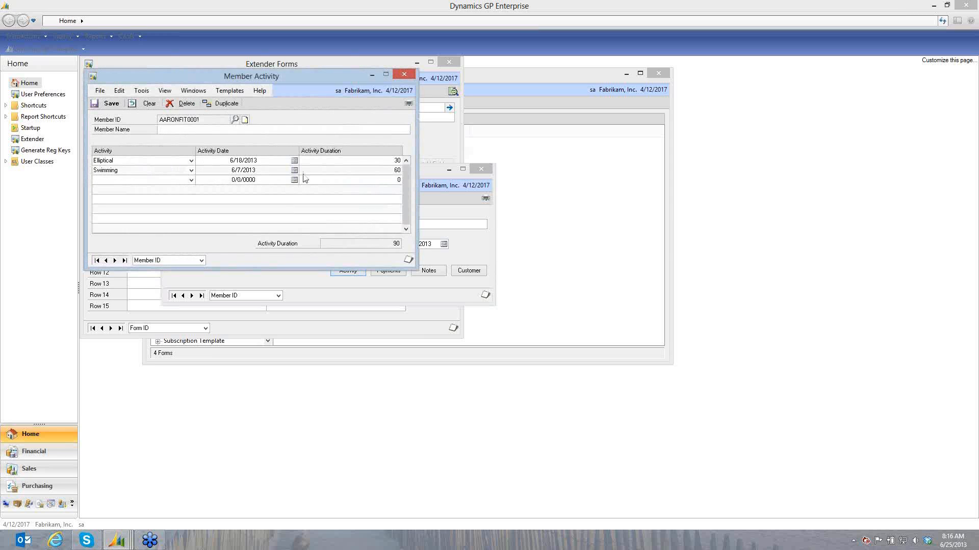
left_click(404, 75)
left_click(545, 179)
Open the Member Activity form definition, display Aaron Fitz Electrical's record in its entry form, and close both.
double_click(352, 142)
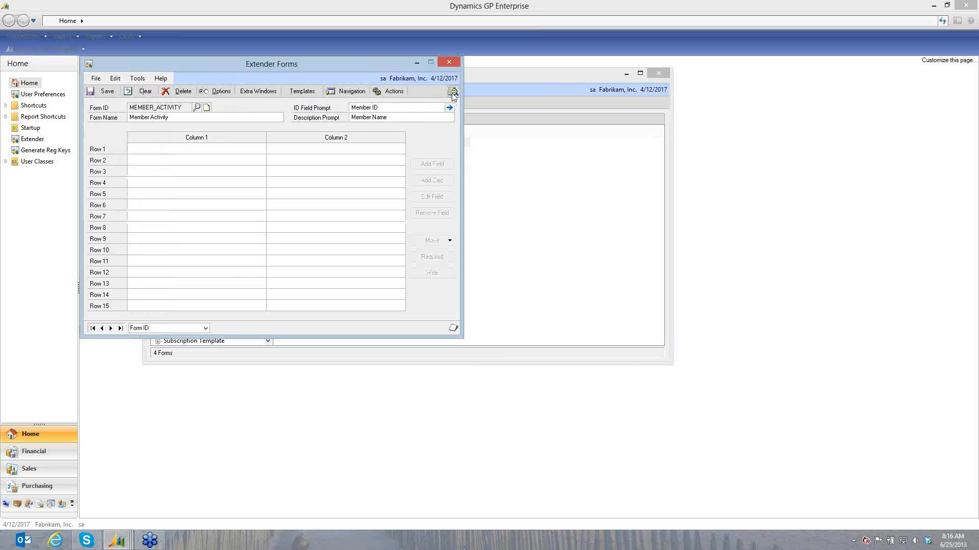
left_click(453, 93)
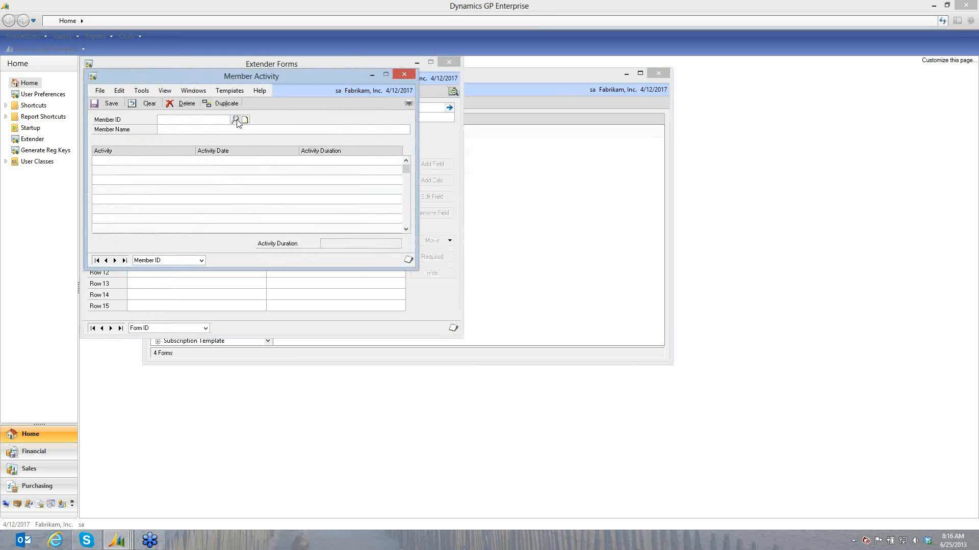
left_click(236, 121)
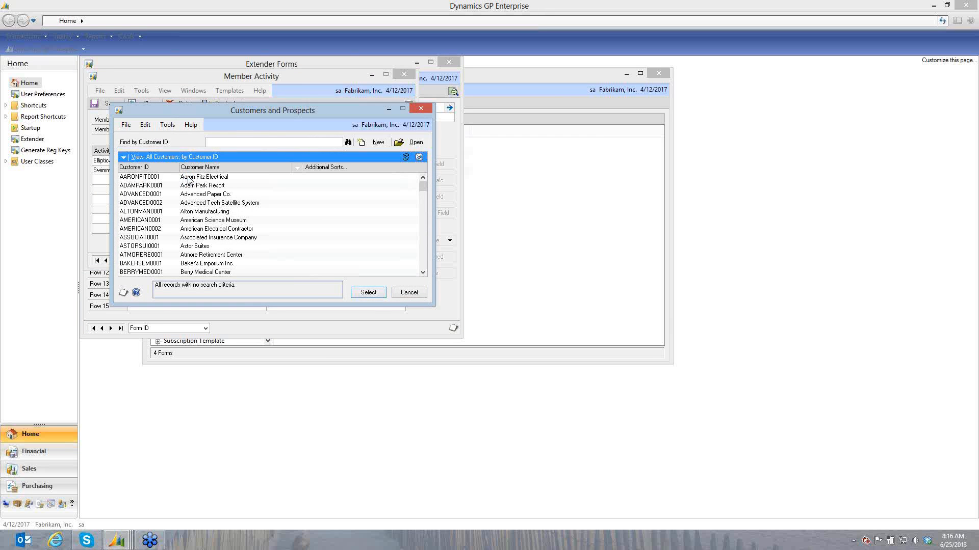
double_click(189, 179)
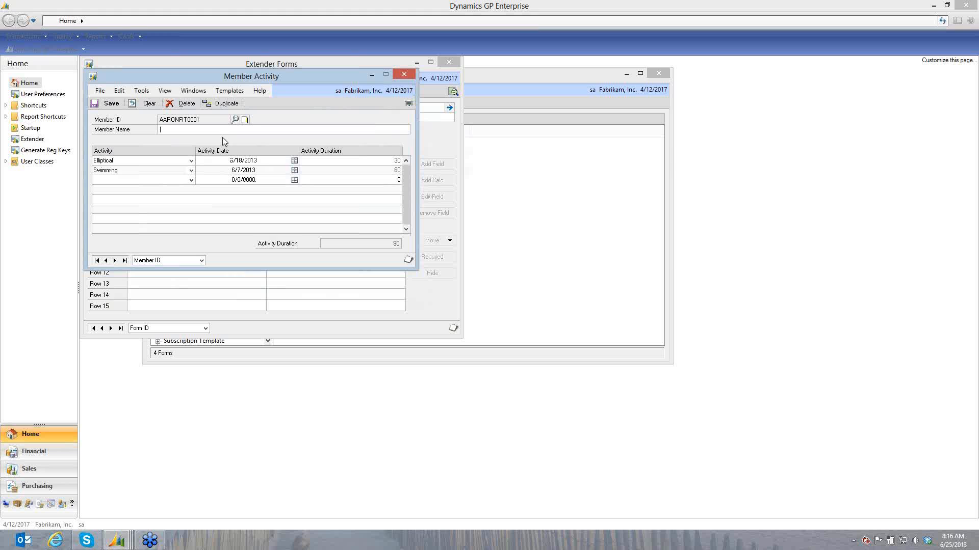
left_click(405, 76)
left_click(448, 63)
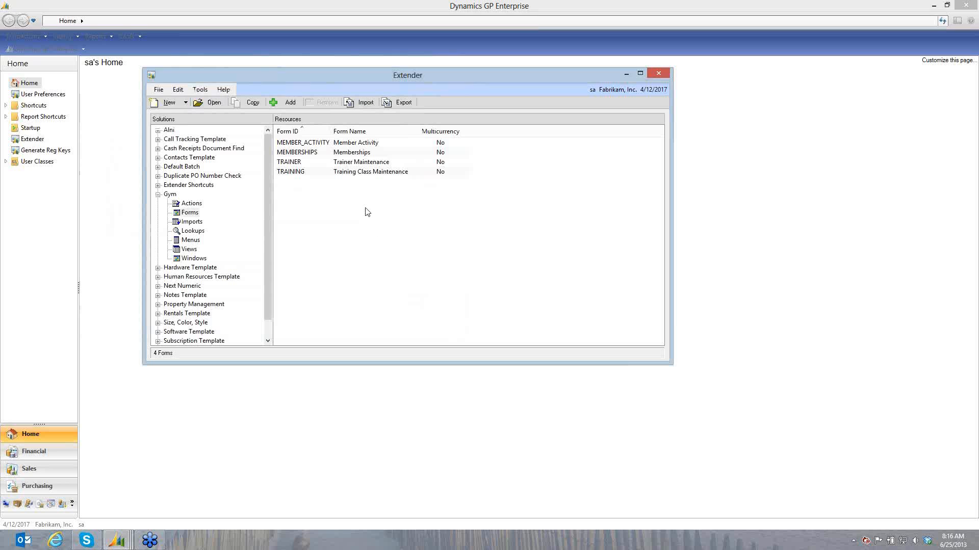
Show the Gym solution's resource summary, list its Windows resources, and select the Membership window.
left_click(158, 194)
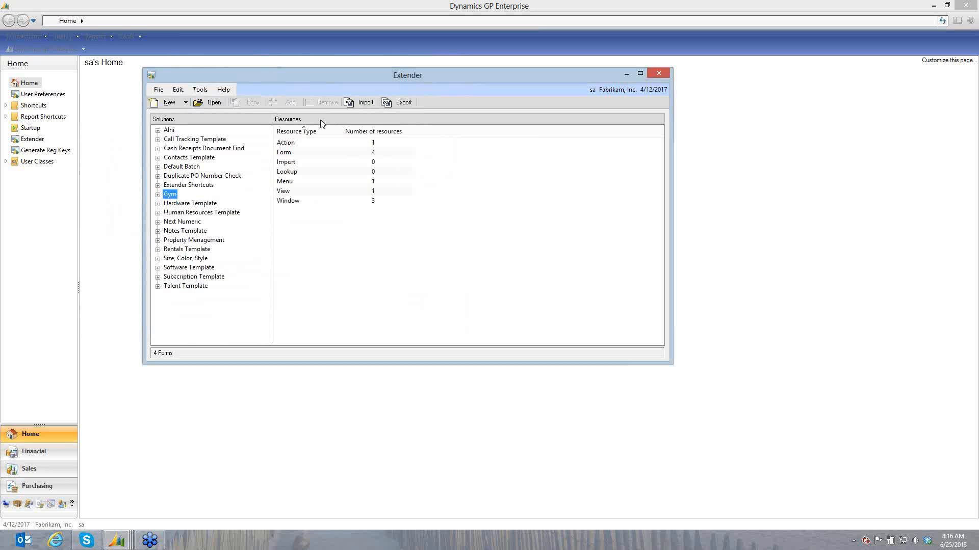
left_click(286, 202)
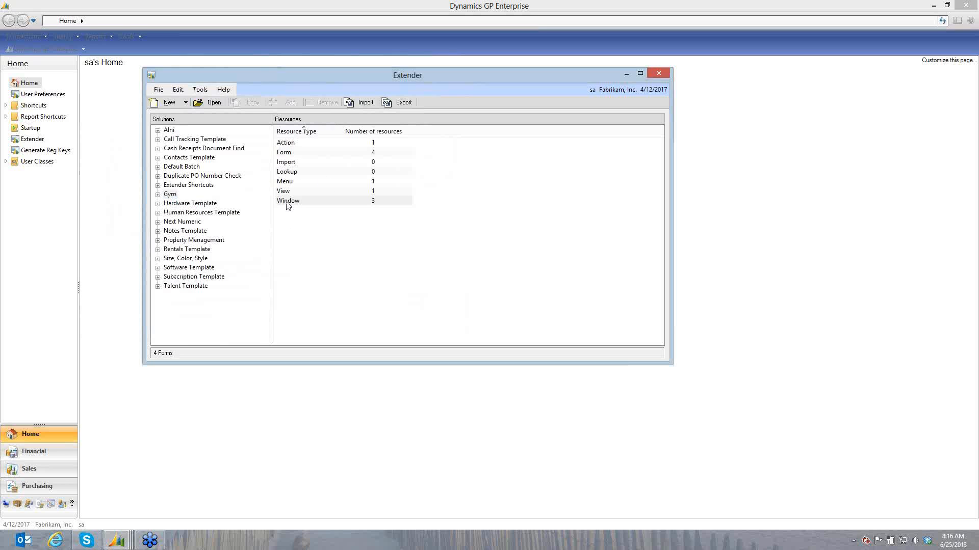
double_click(289, 203)
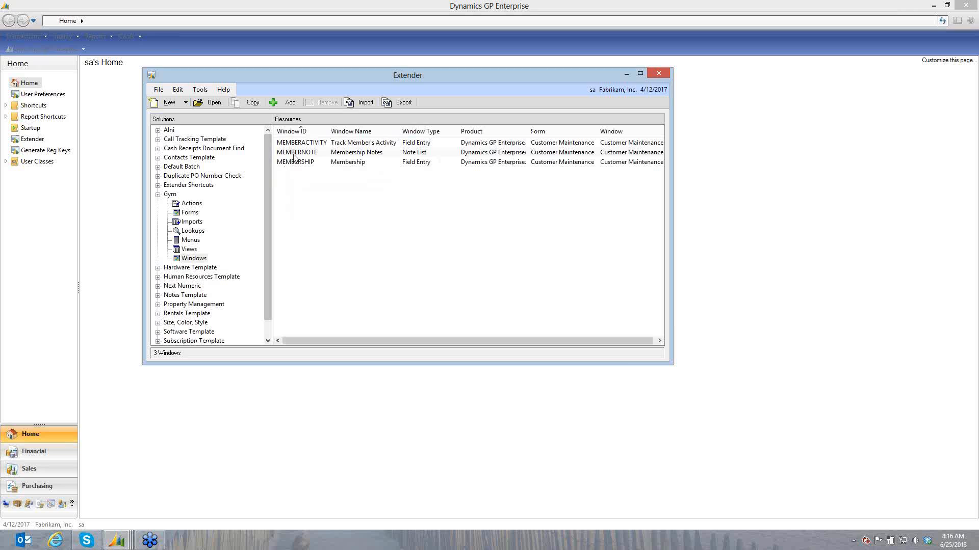
left_click(323, 163)
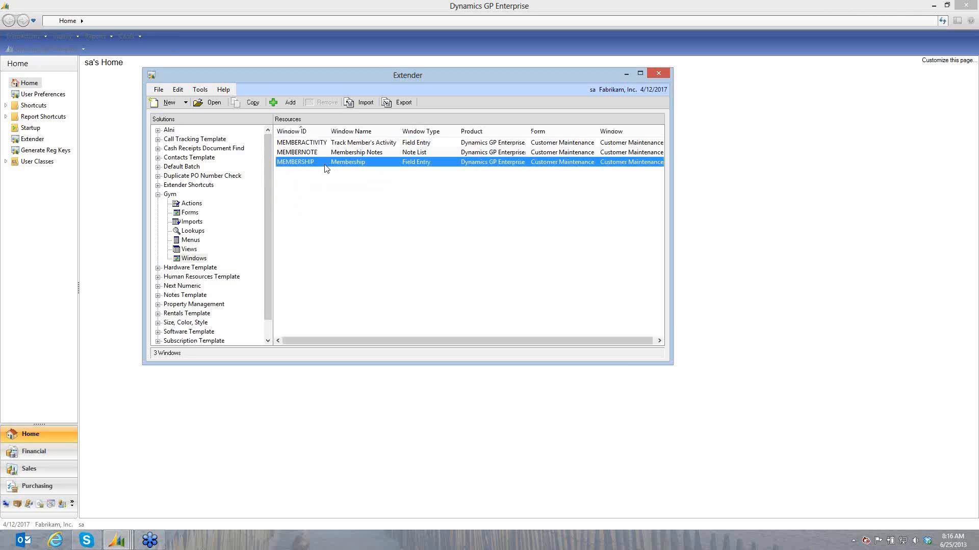
List the Gym solution's forms, open the Memberships form definition to review its fields, and close it.
left_click(189, 214)
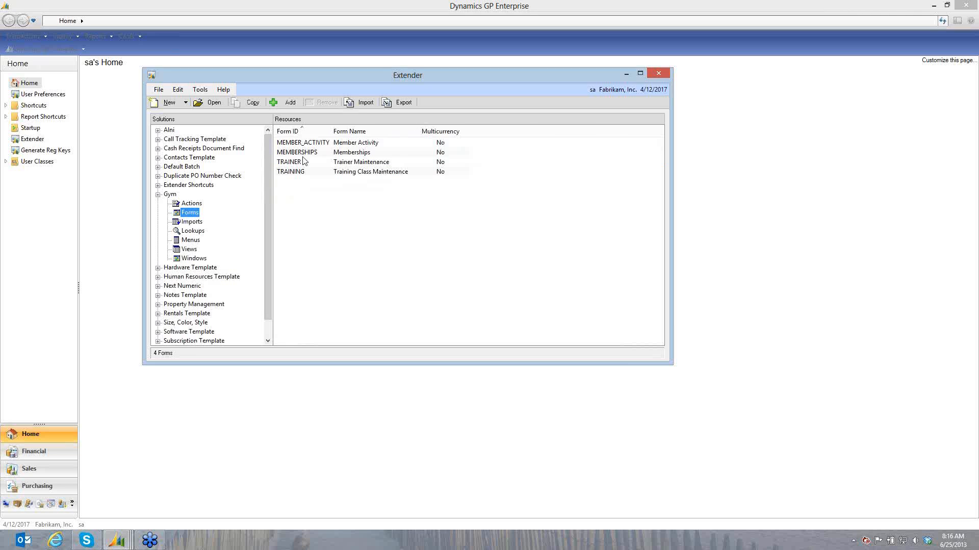
left_click(293, 154)
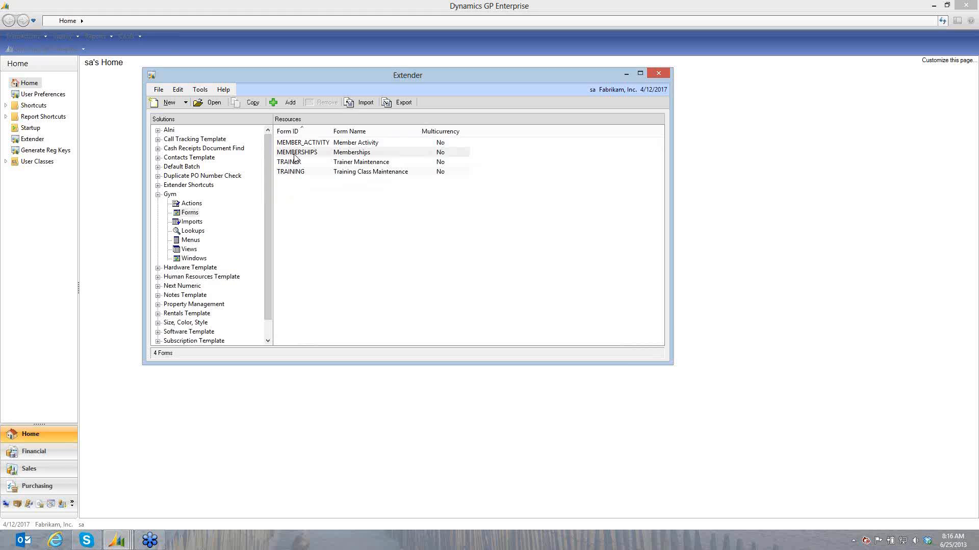
double_click(294, 154)
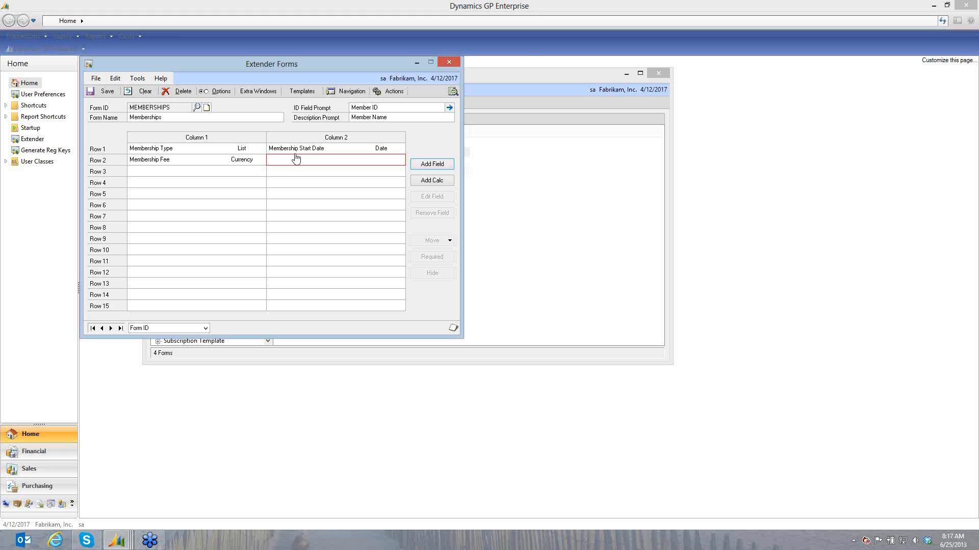
left_click(449, 63)
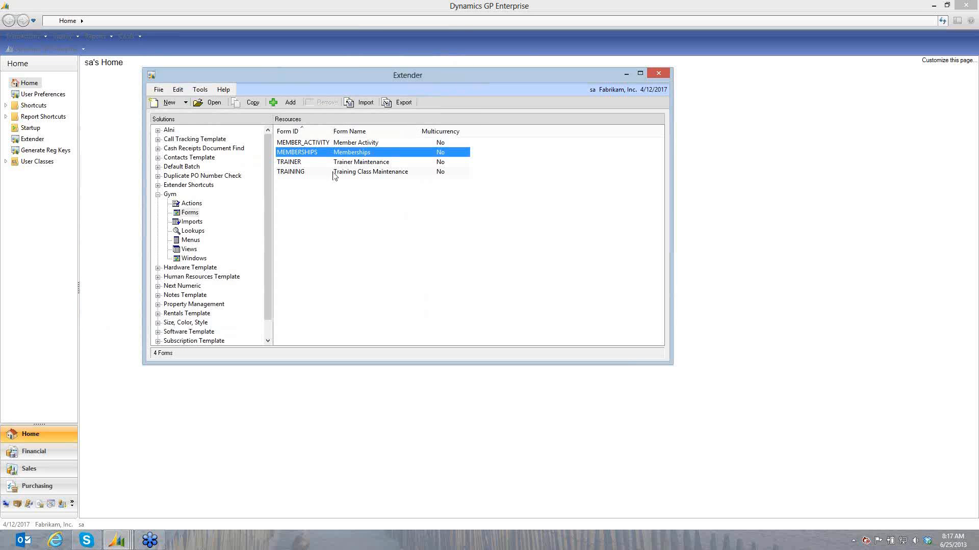
Review the Gym solution's menus and forms, open the Memberships menu definition, and view its menu group options, keeping Cards.
left_click(192, 240)
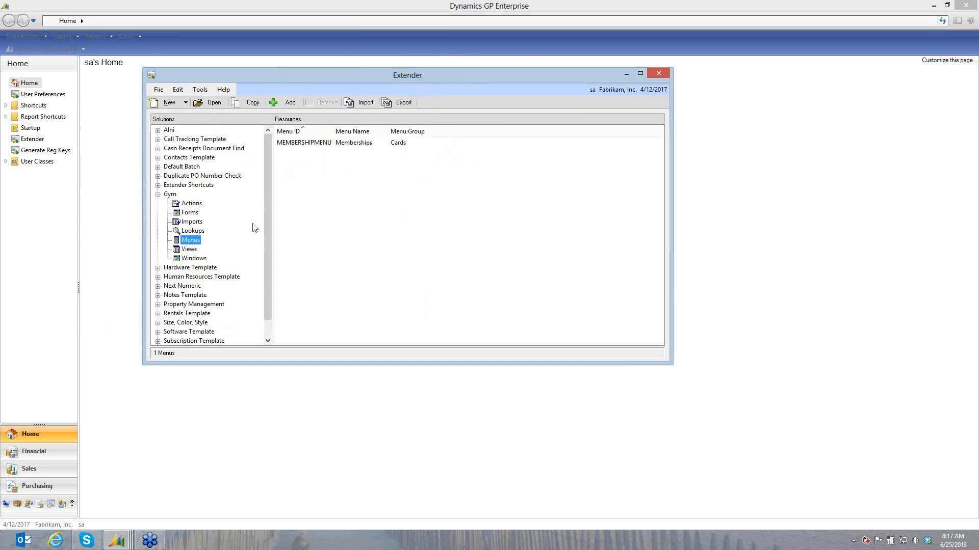
left_click(189, 213)
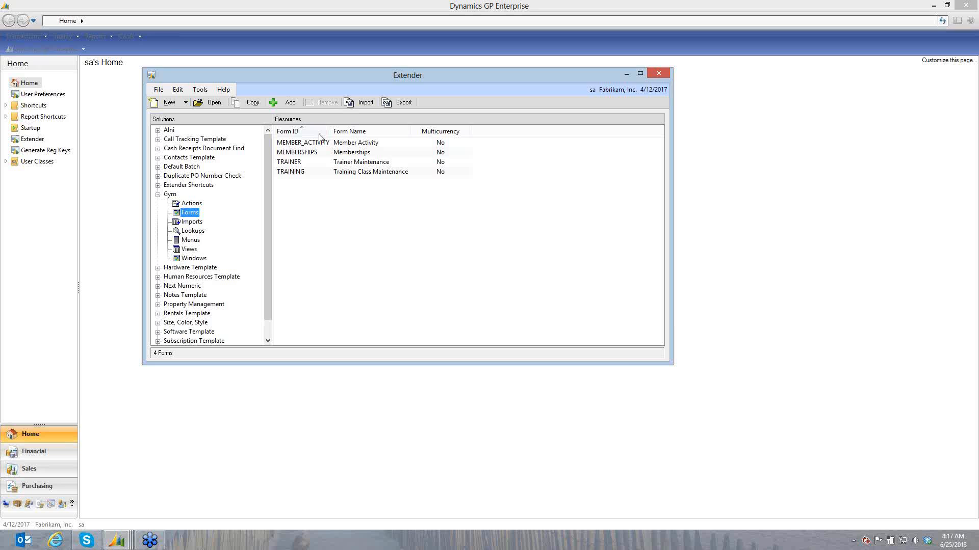
left_click(294, 153)
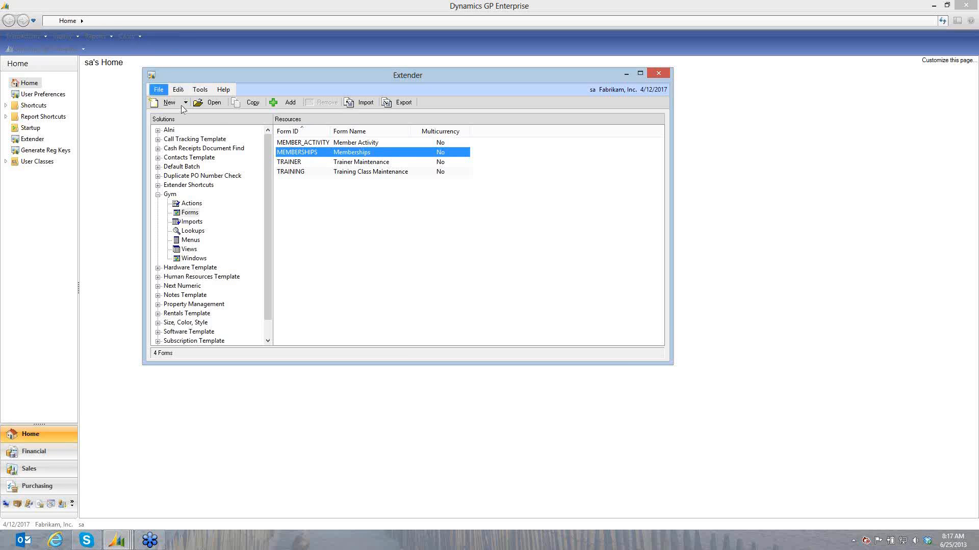
left_click(196, 240)
double_click(305, 142)
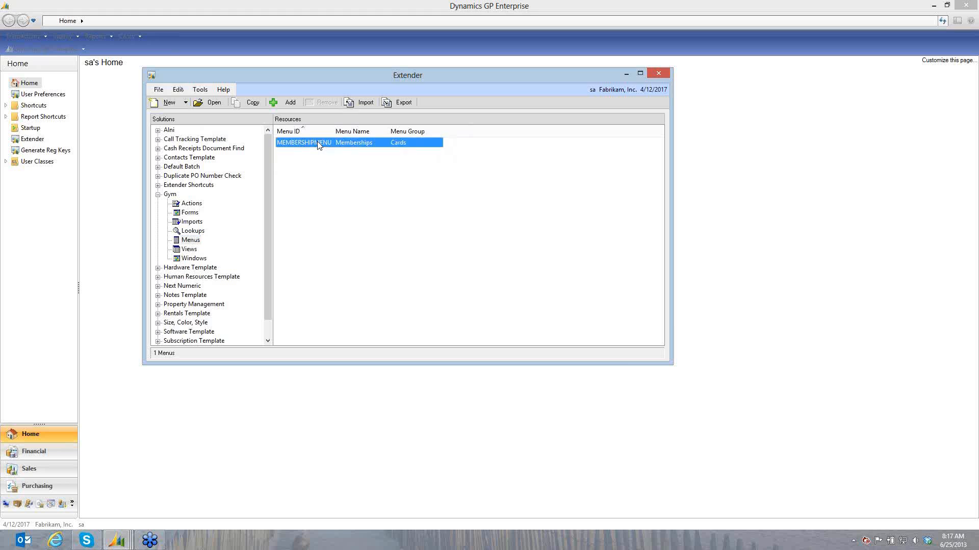
left_click(219, 174)
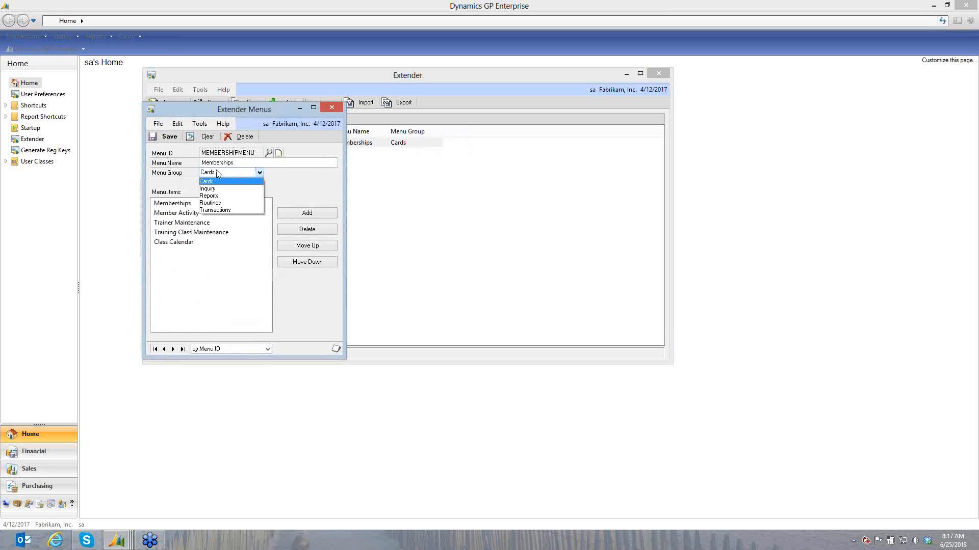
left_click(219, 173)
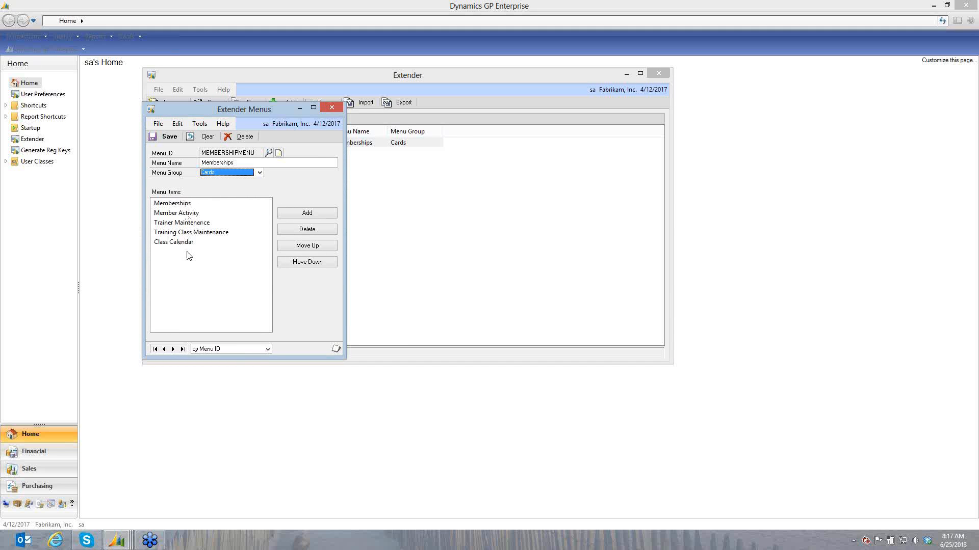
Try adding the Sales series' Customer Maintenance form to the Memberships menu items, and close the menu definition discarding the change.
left_click(286, 217)
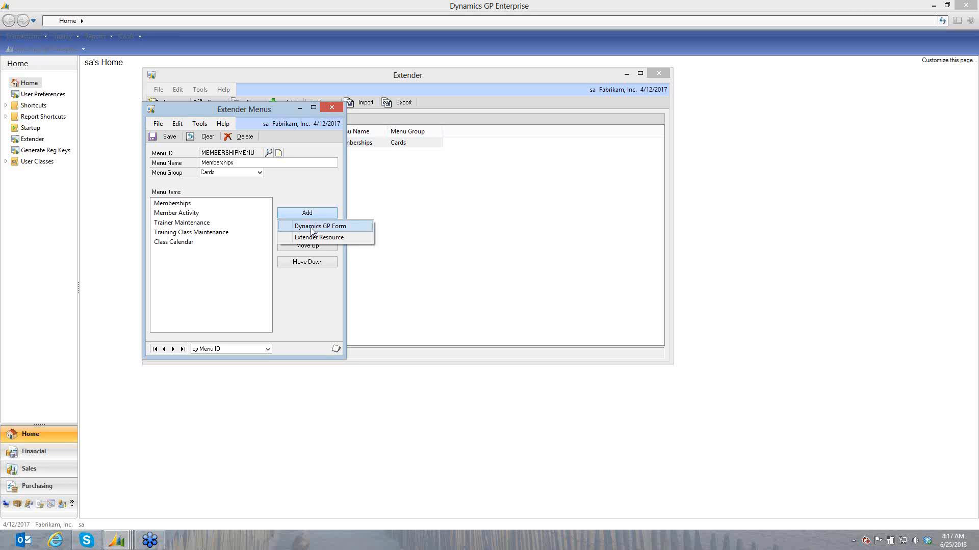
left_click(311, 227)
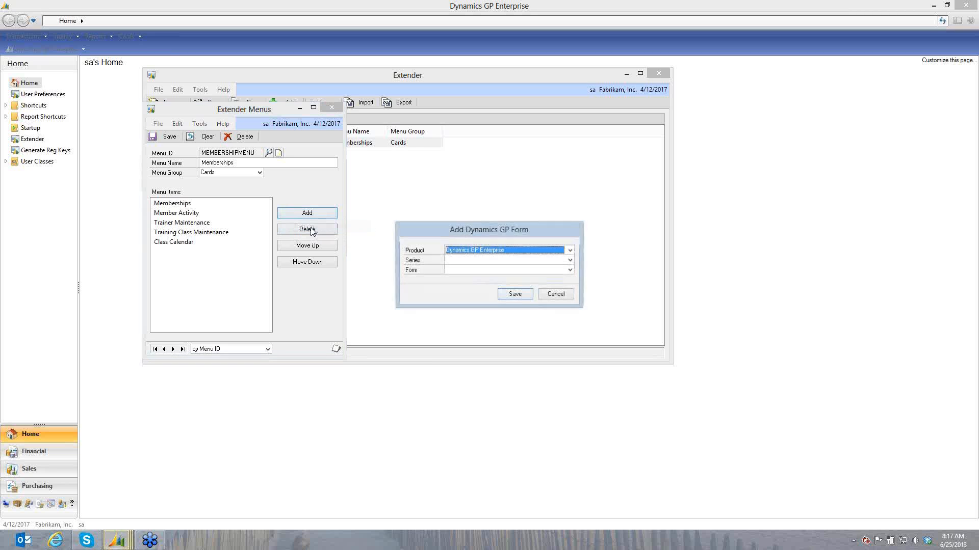
left_click(464, 264)
left_click(459, 270)
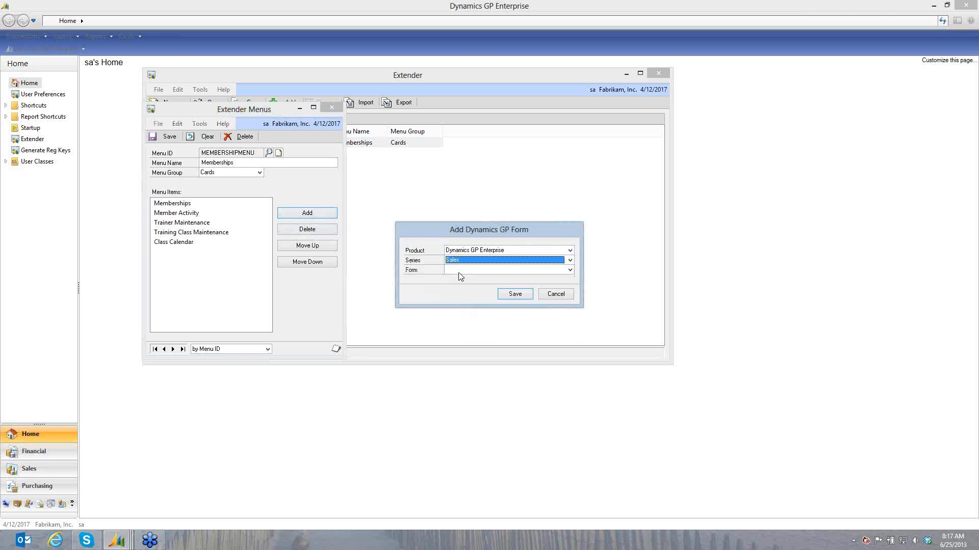
left_click(458, 272)
scroll(571, 376, "down", 1)
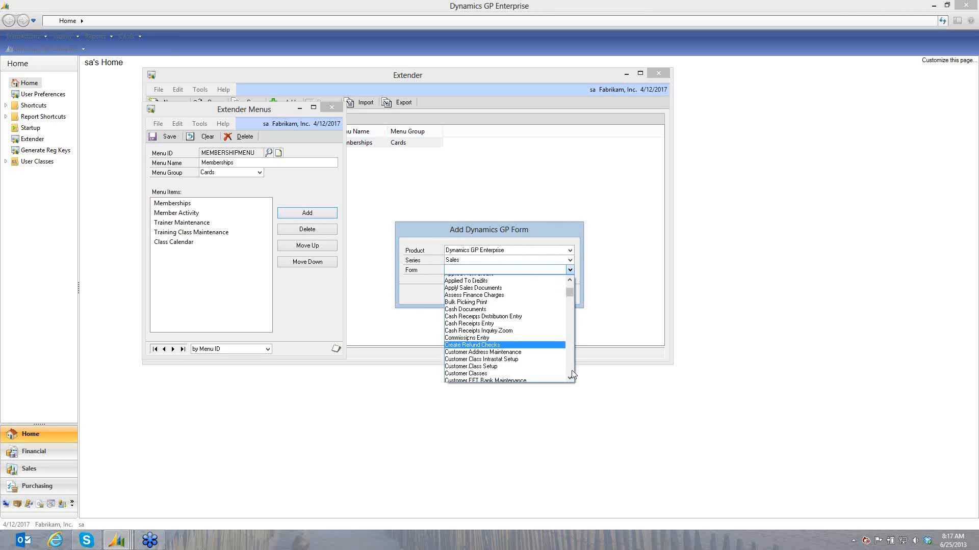
scroll(570, 376, "down", 3)
left_click(499, 328)
left_click(517, 300)
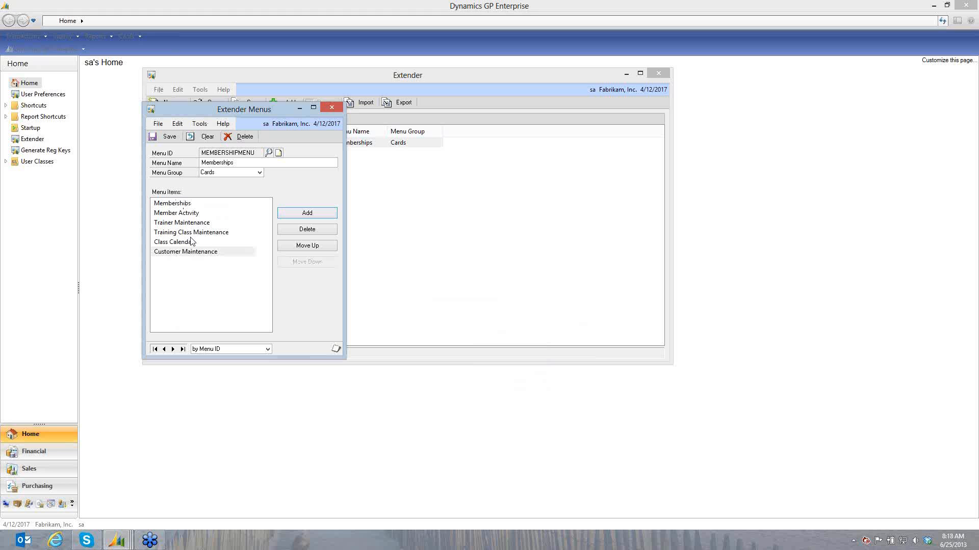
left_click(332, 107)
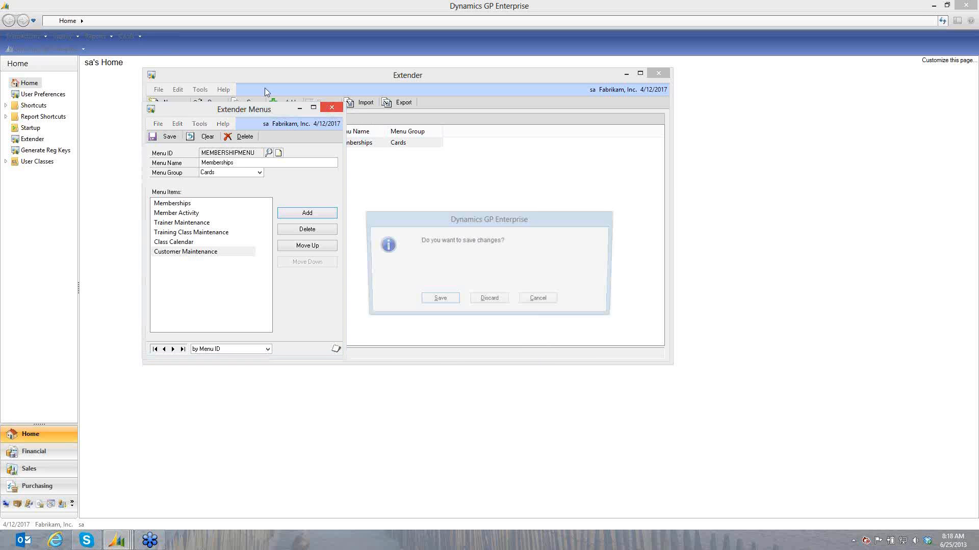
left_click(491, 298)
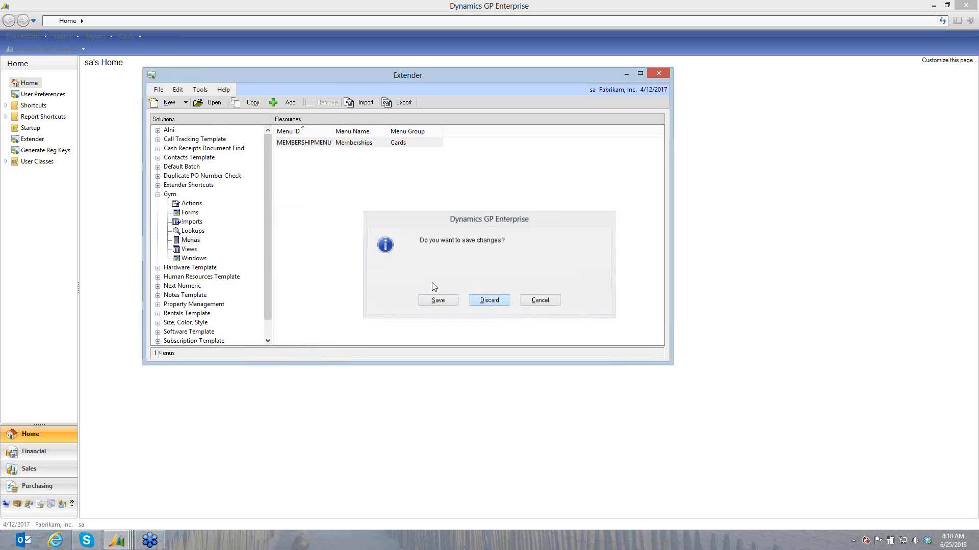
Display the Memberships submenu among the Cards, open the Memberships entry form from it, and close the form.
left_click(128, 39)
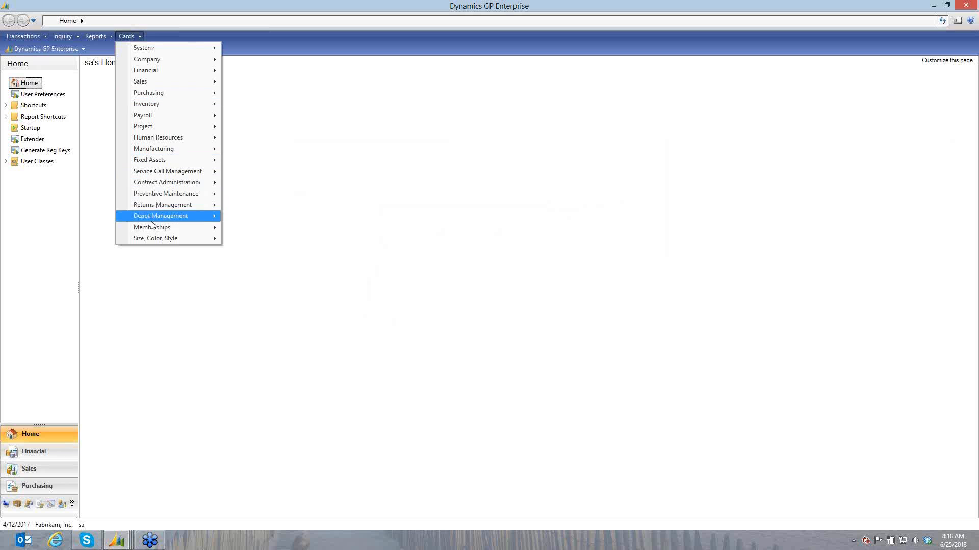
mouse_move(160, 225)
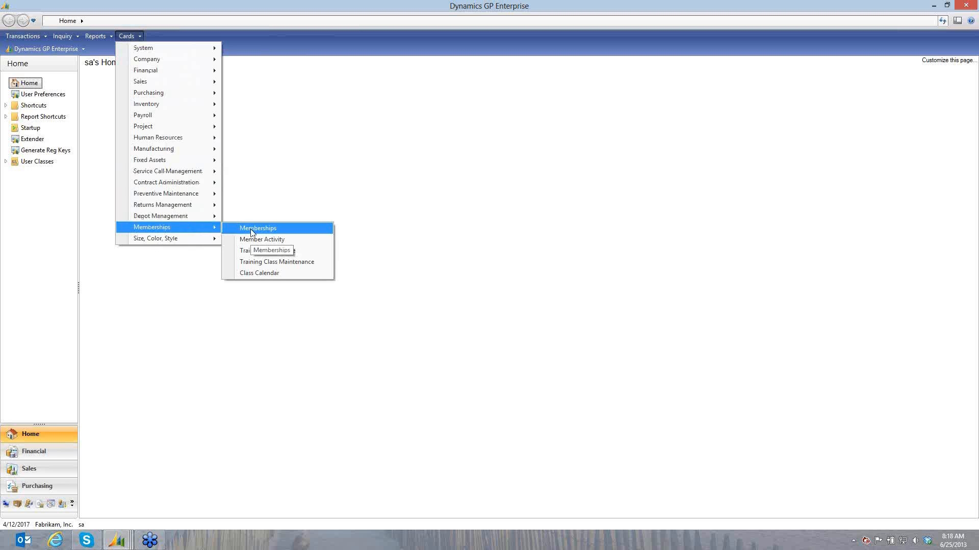
left_click(260, 227)
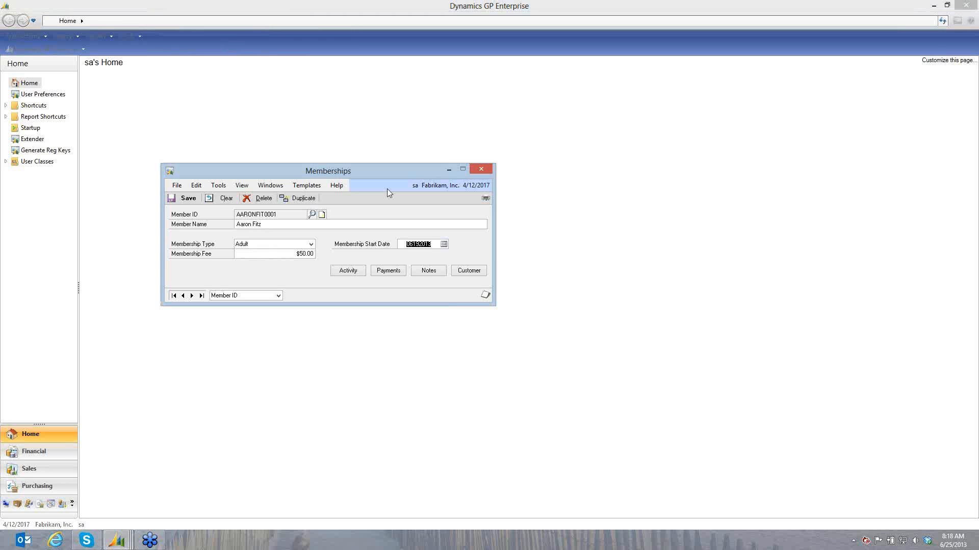
left_click(474, 168)
left_click(489, 301)
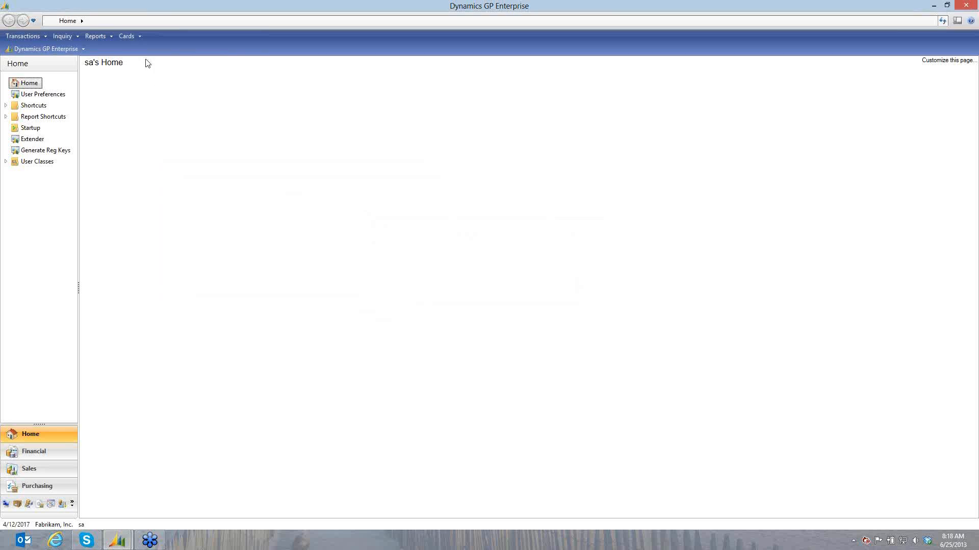
Open the blank Memberships and Member Activity entry forms in turn from the Cards' Memberships submenu, closing each one.
left_click(127, 36)
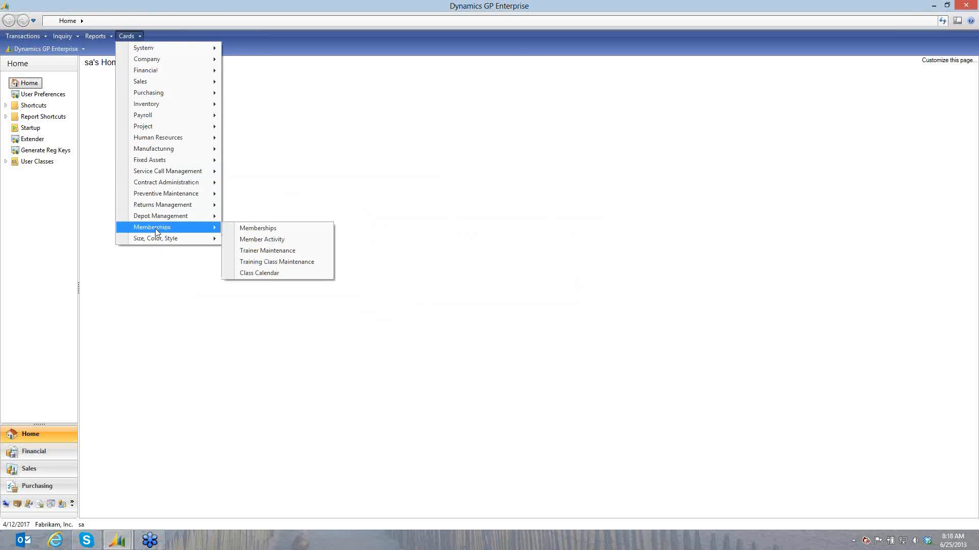
left_click(258, 228)
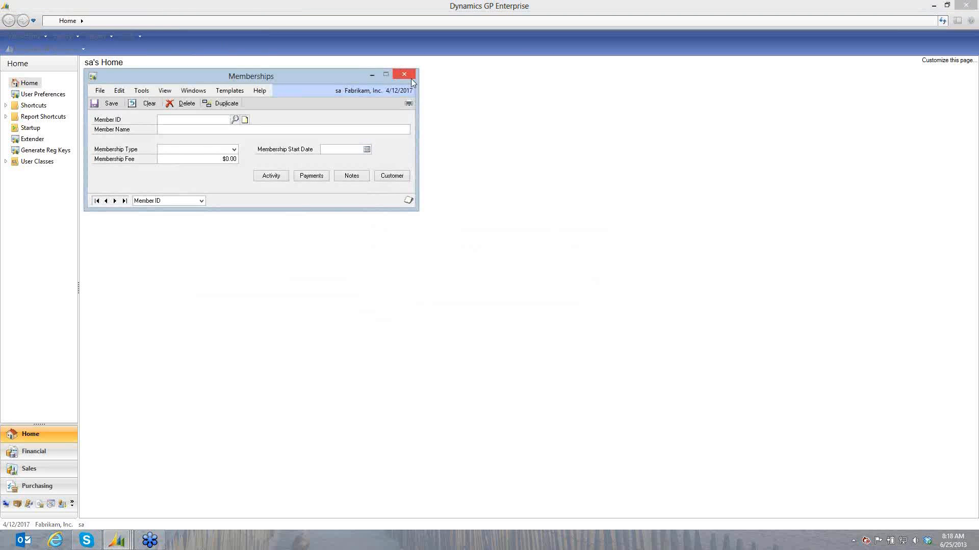
left_click(404, 75)
left_click(126, 36)
mouse_move(151, 231)
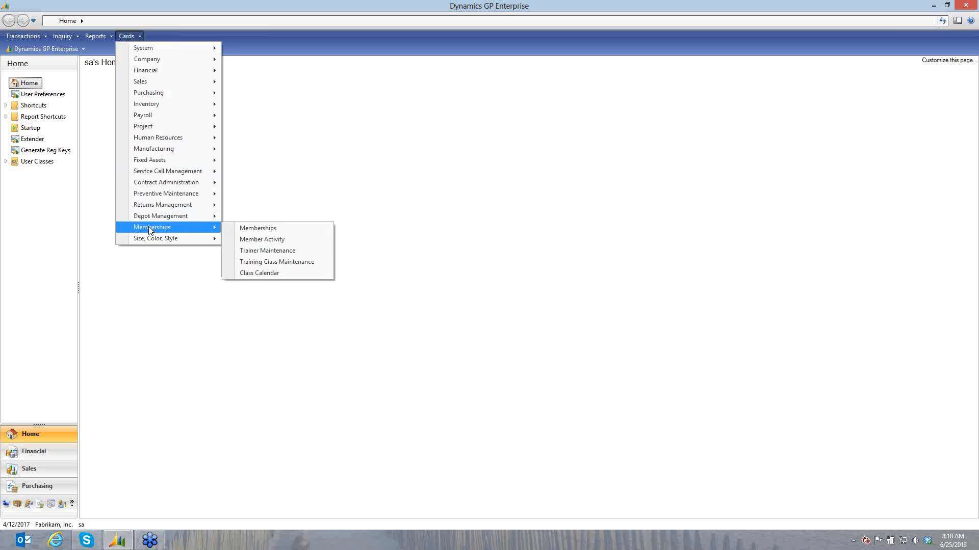
left_click(279, 241)
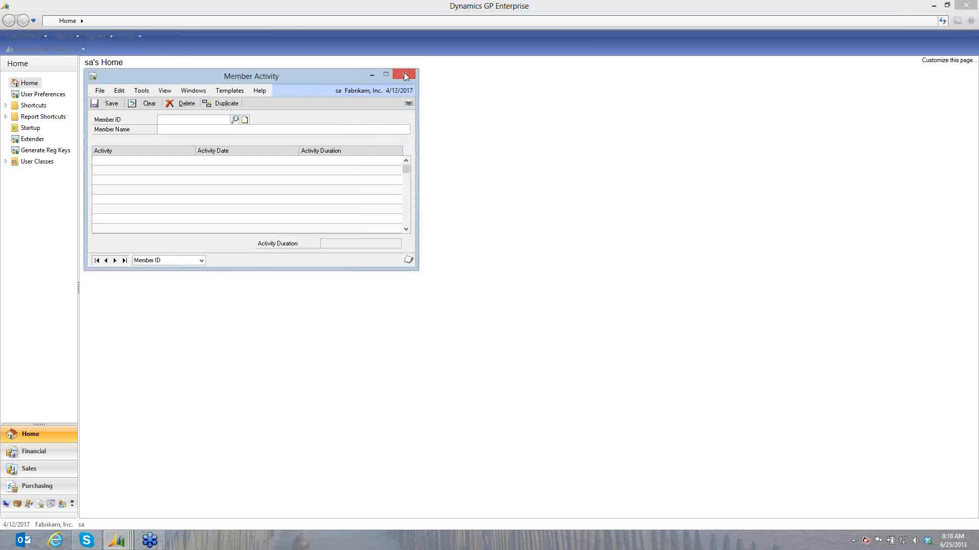
left_click(404, 74)
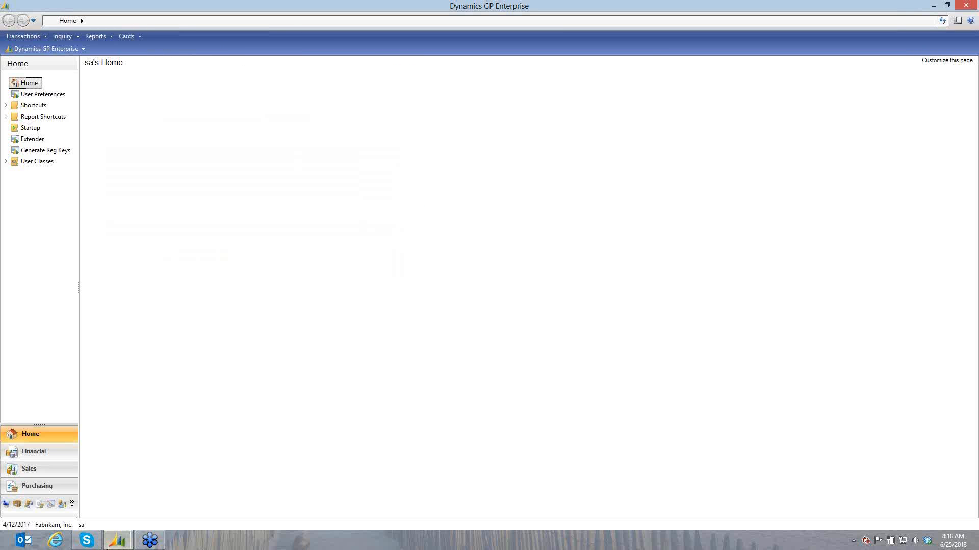
Return to the Gym solution's form list, view the Memberships form's navigation settings, and close the form definition.
mouse_move(117, 542)
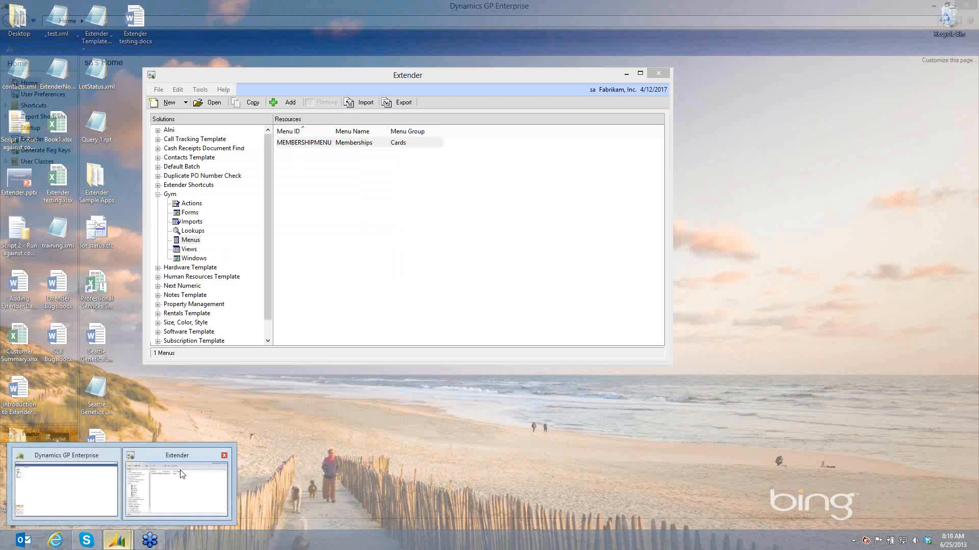
left_click(182, 474)
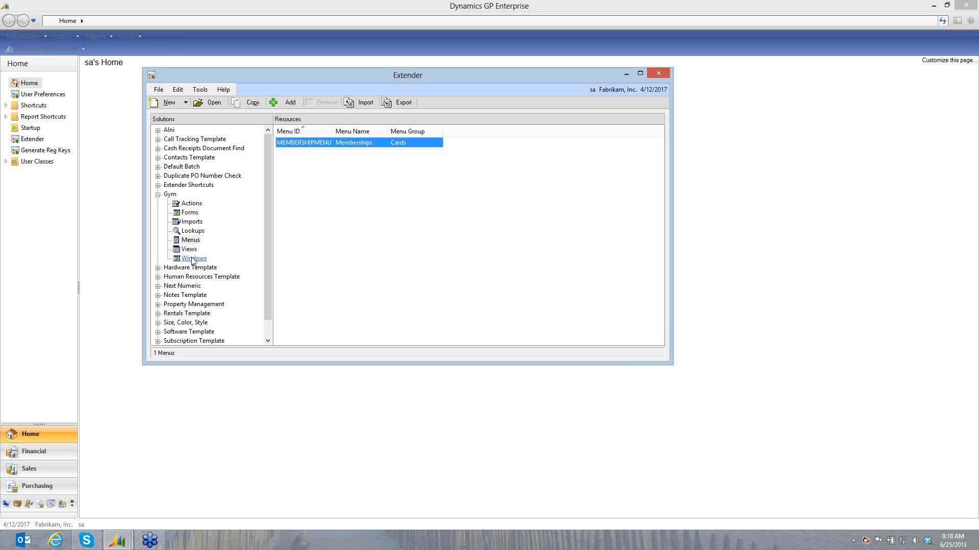
left_click(189, 212)
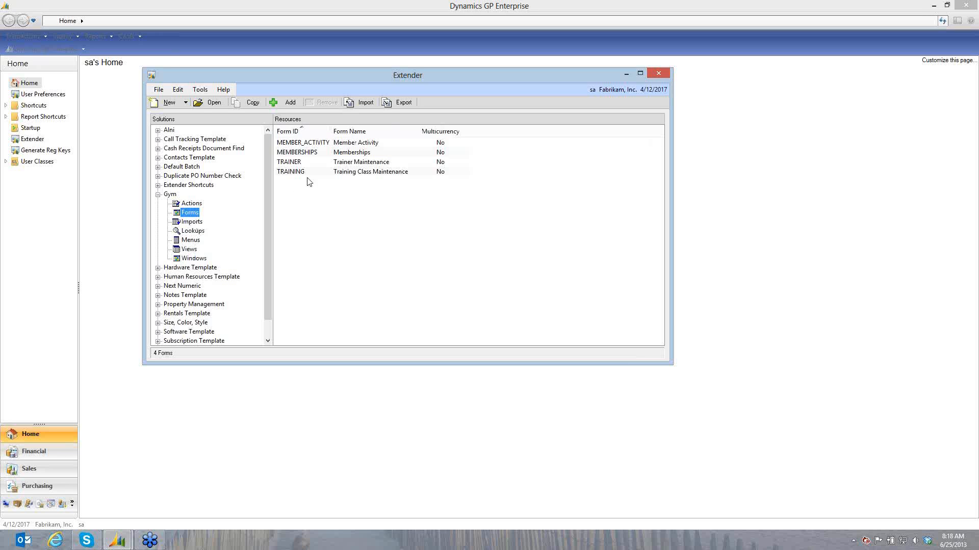
double_click(297, 153)
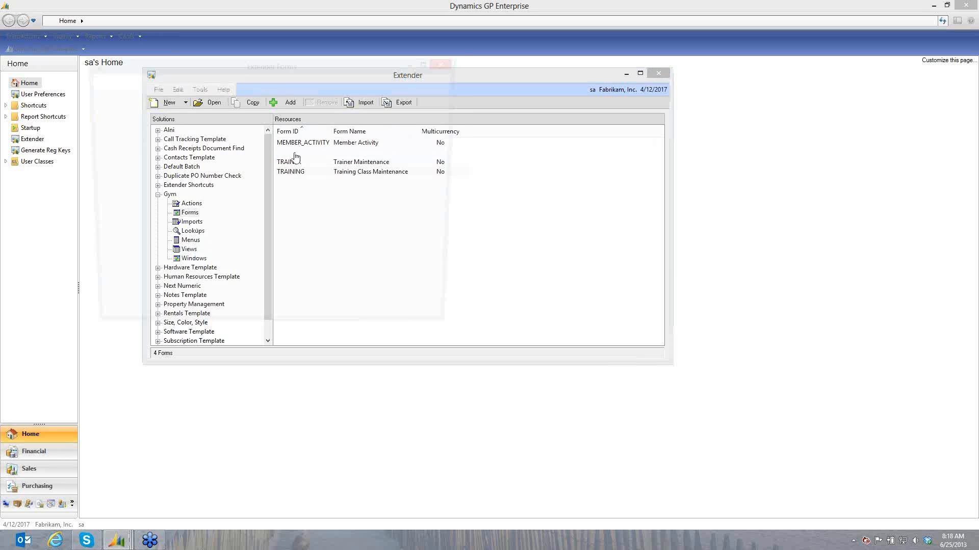
left_click(348, 94)
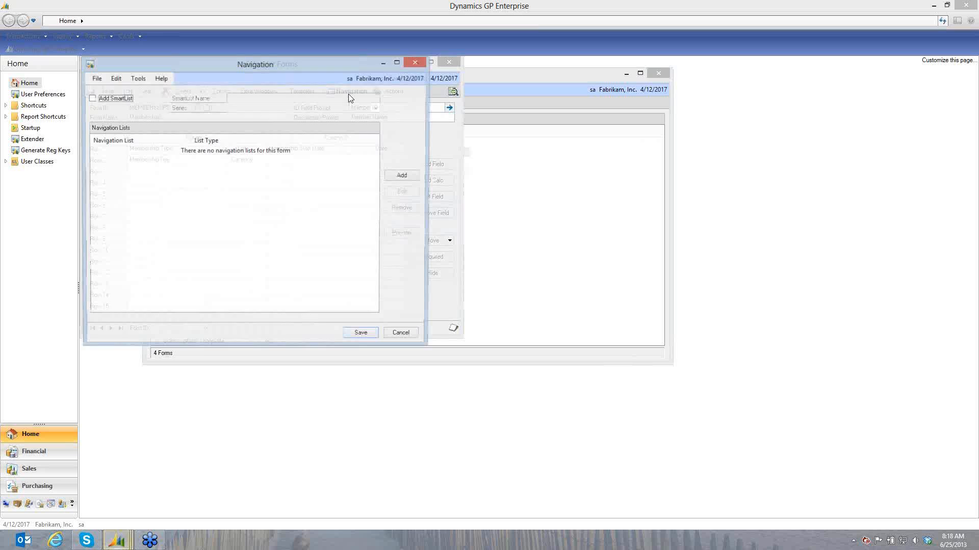
left_click(414, 63)
left_click(449, 61)
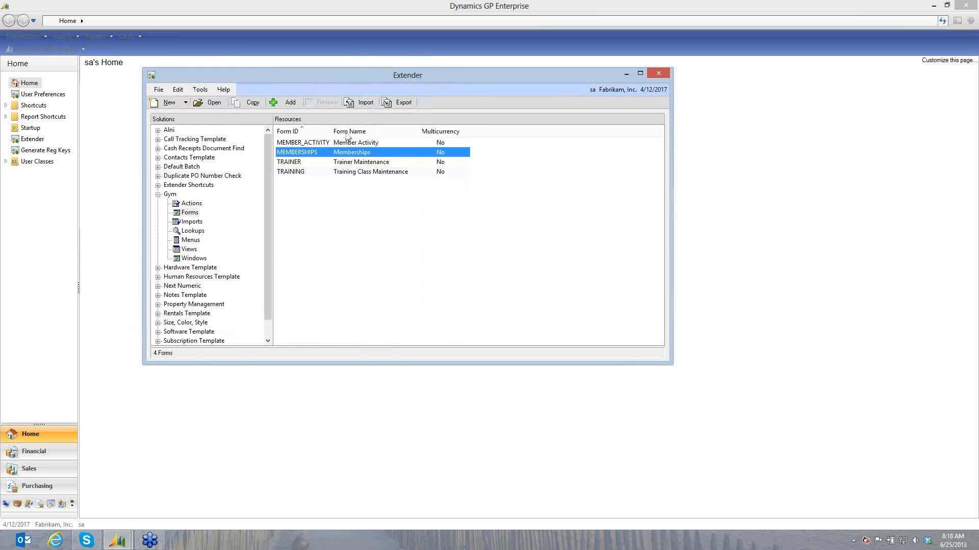
Open the Training Class Maintenance form's navigation settings and display the definition of its Class Calendar navigation list.
double_click(291, 172)
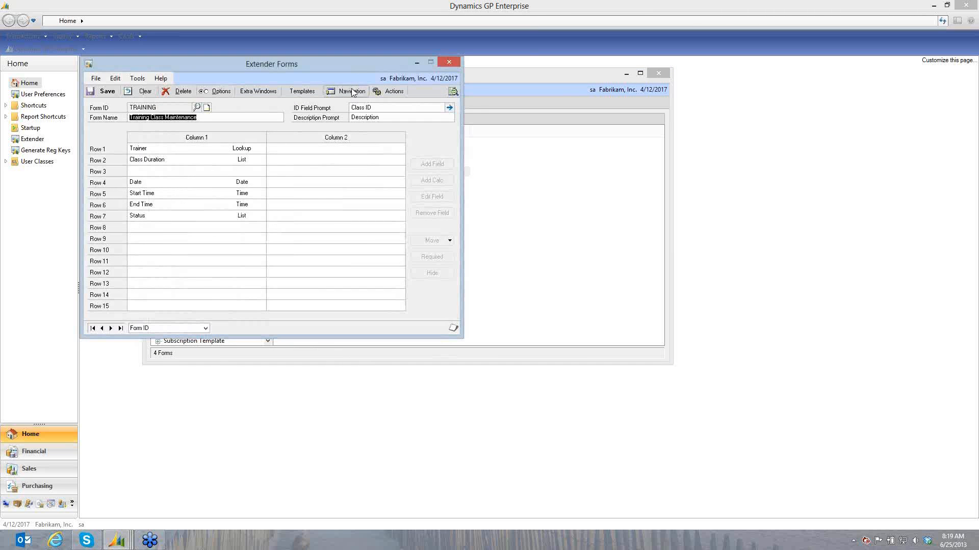
left_click(352, 91)
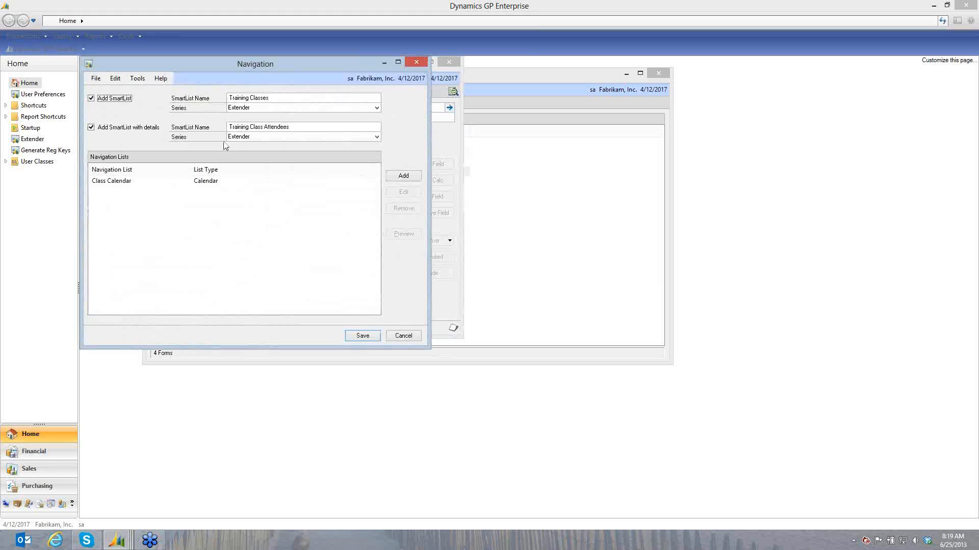
left_click(107, 183)
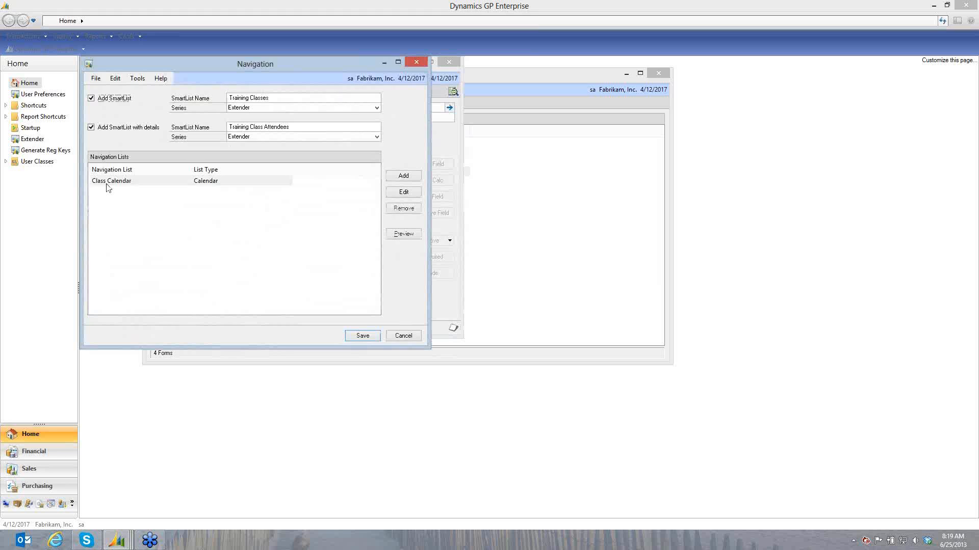
left_click(383, 62)
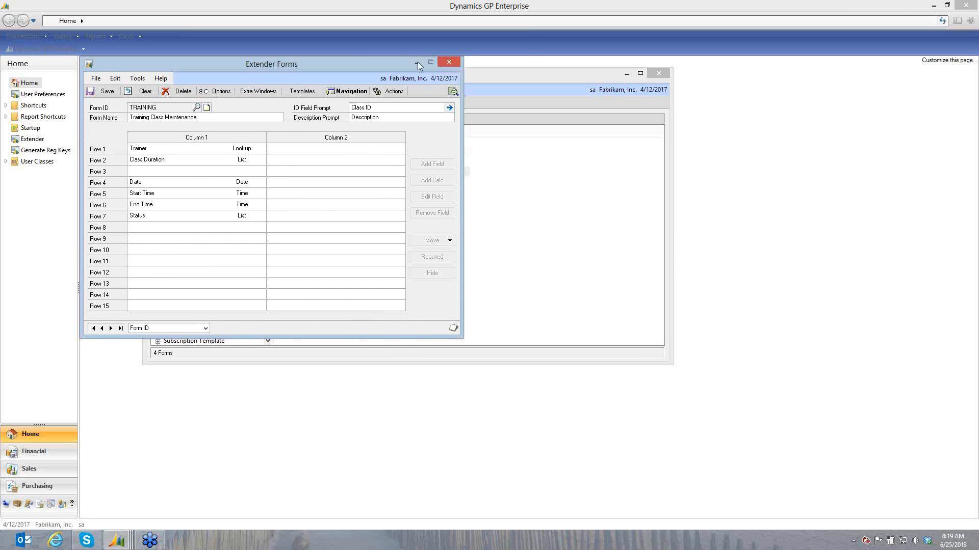
left_click(449, 61)
mouse_move(123, 544)
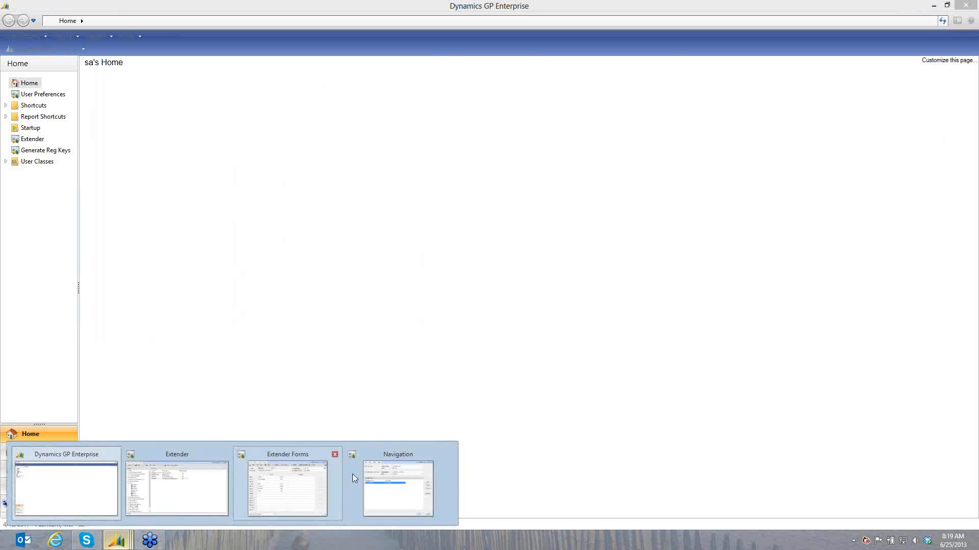
left_click(377, 481)
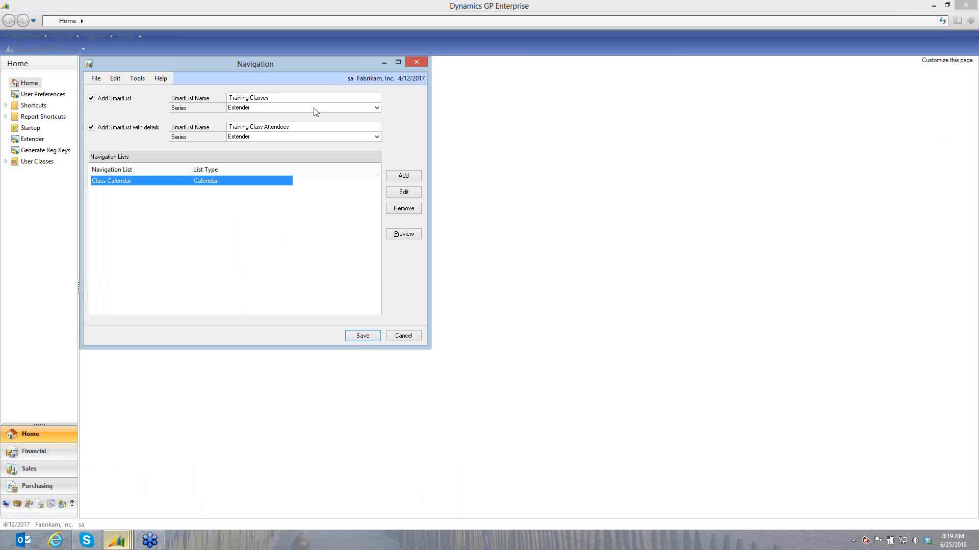
double_click(131, 185)
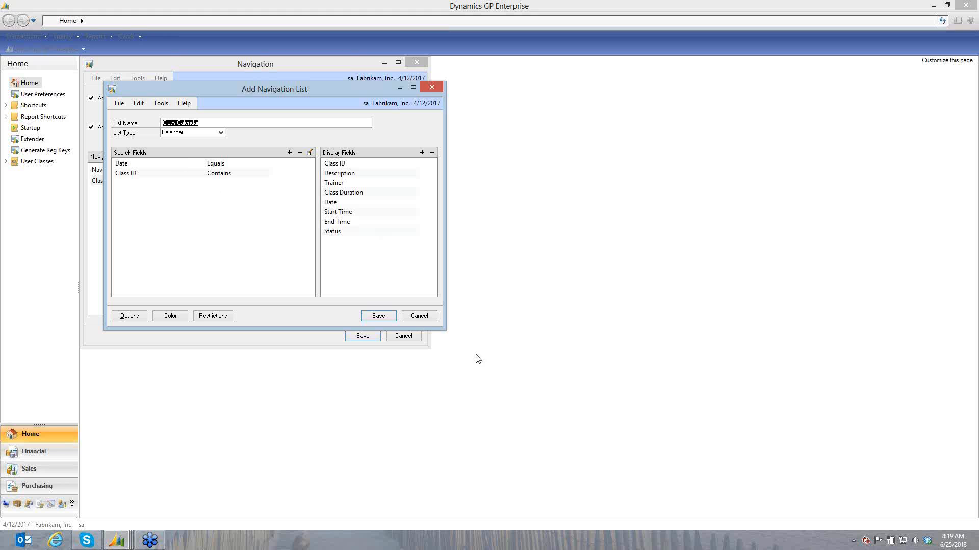
Leave the navigation settings unchanged, view the Class Calendar from the Cards' Memberships submenu for another April 2017 date, and close it.
left_click(418, 316)
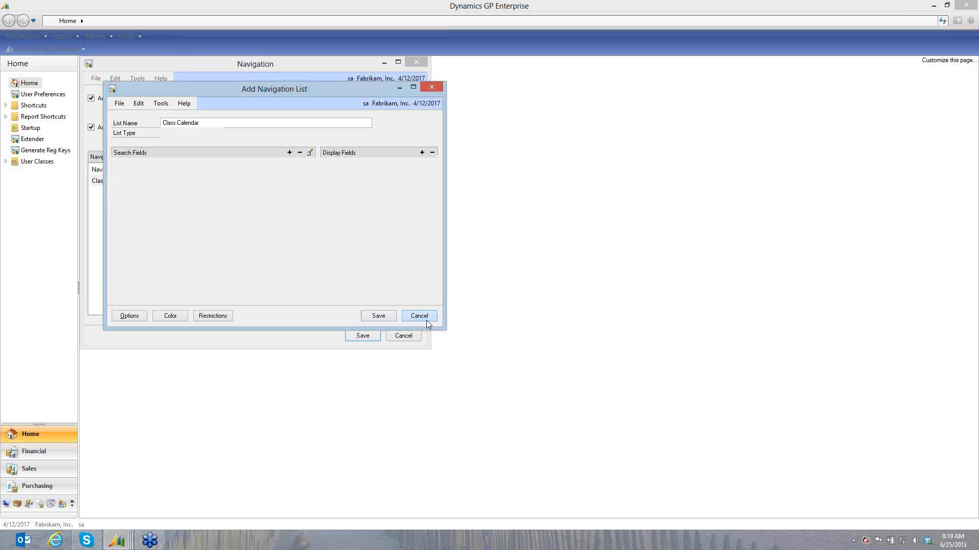
left_click(401, 336)
left_click(125, 35)
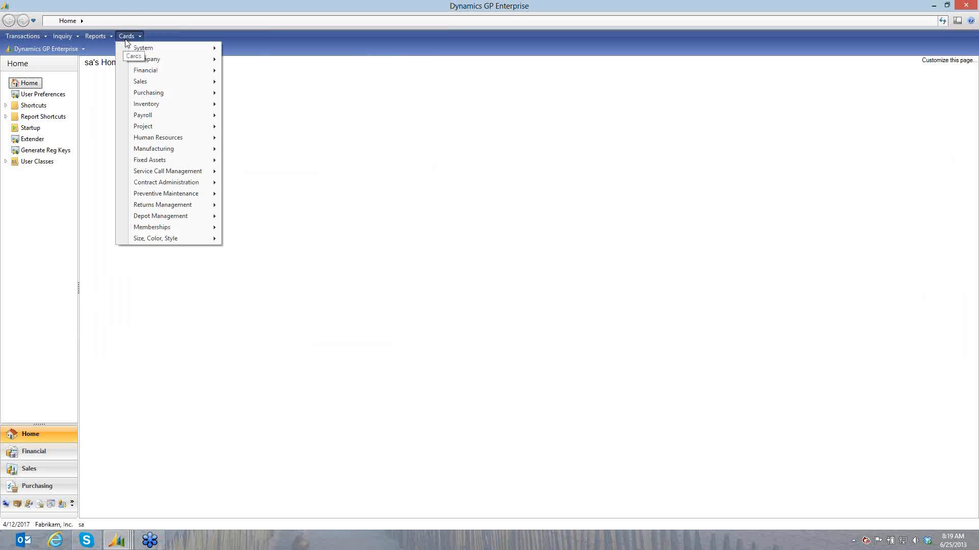
mouse_move(136, 64)
mouse_move(154, 227)
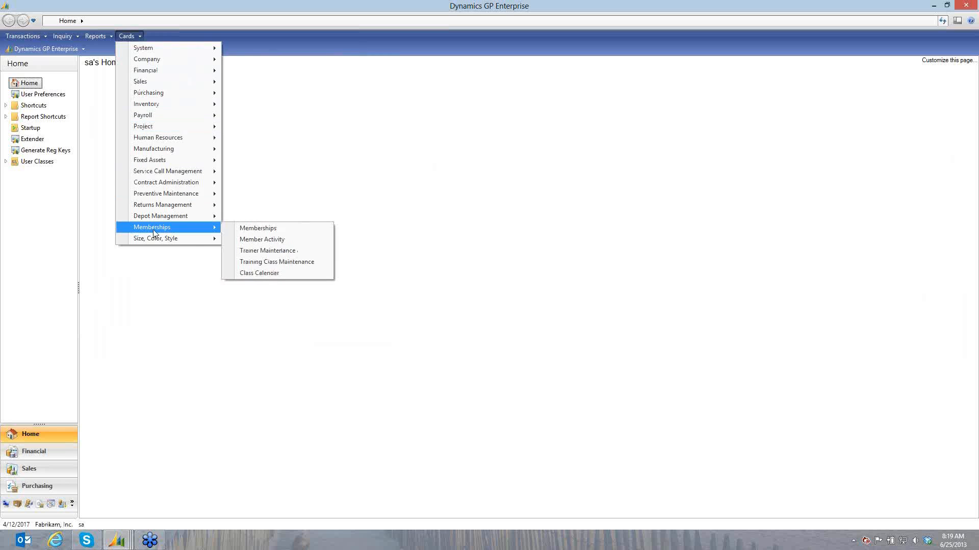
left_click(253, 275)
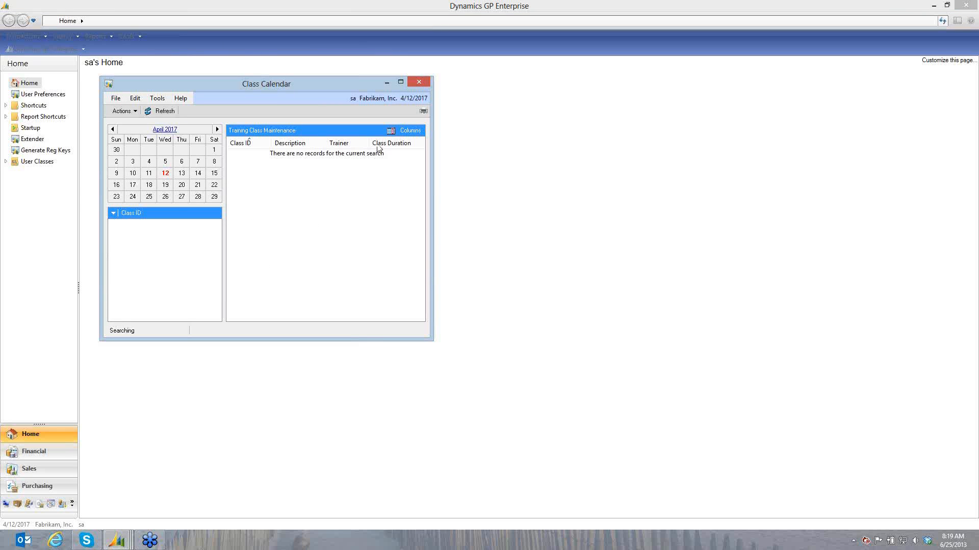
left_click(150, 187)
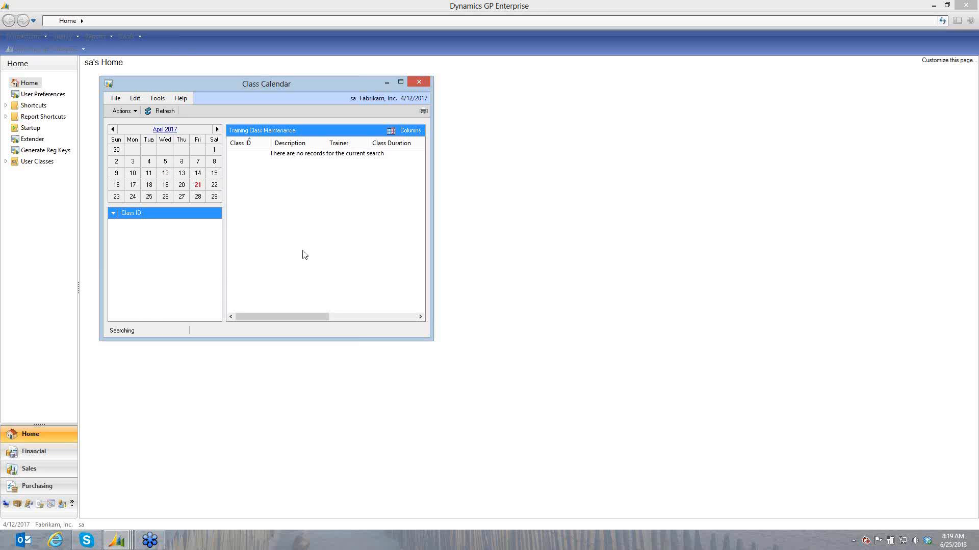
left_click(421, 82)
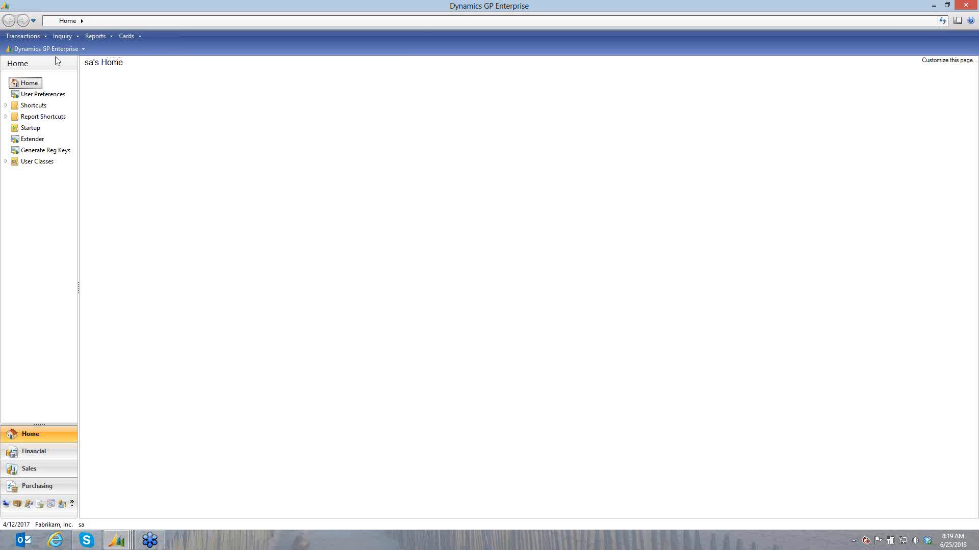
Reopen Extender, collapse the Gym solution, and create a new solution named Training.
left_click(32, 139)
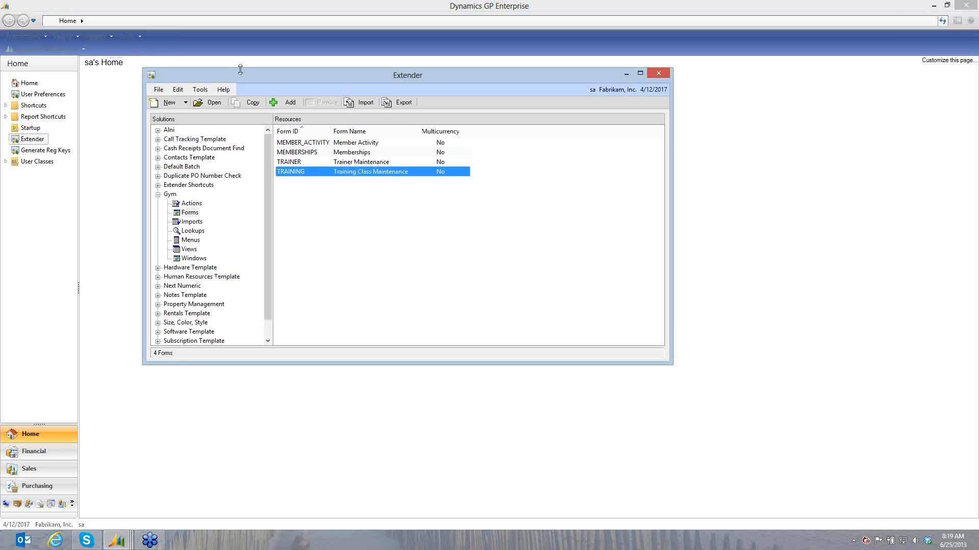
left_click_drag(234, 75, 228, 79)
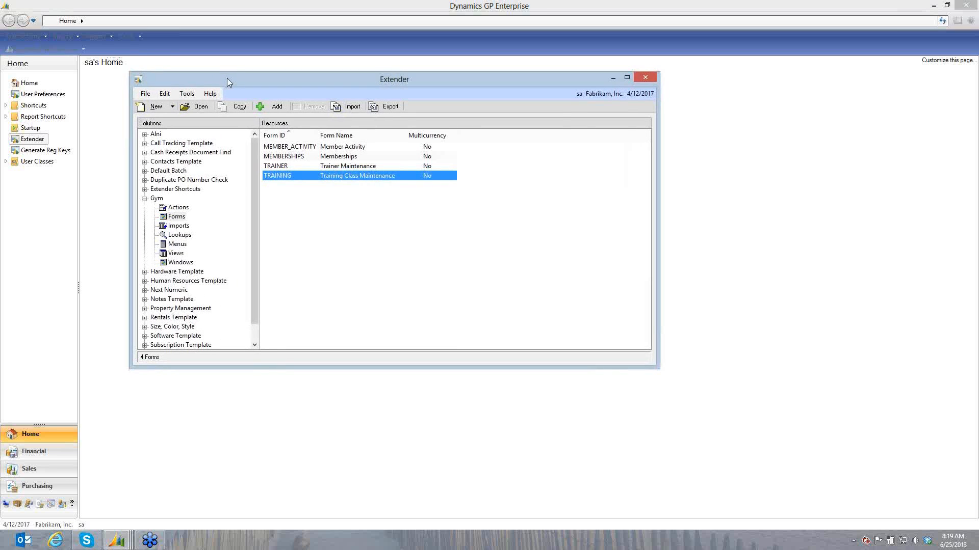
left_click(145, 198)
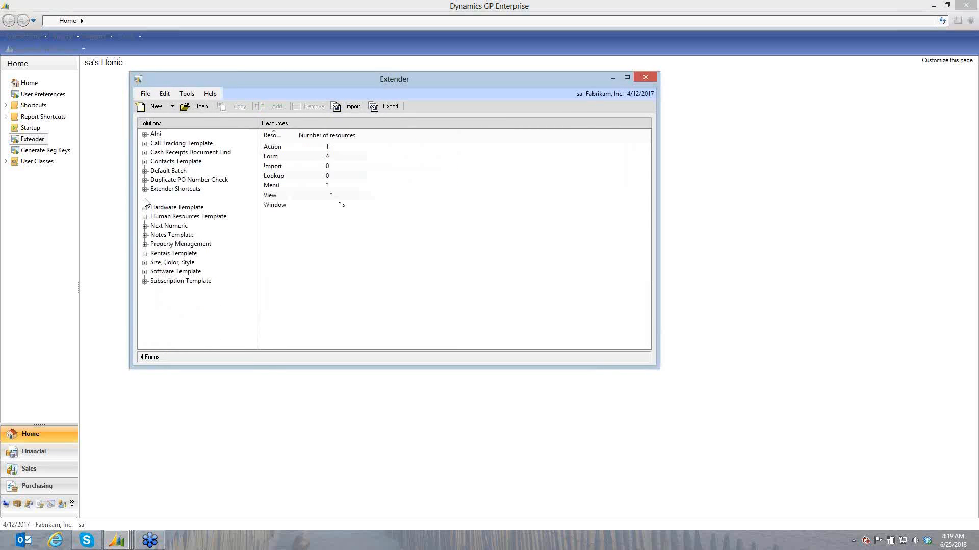
left_click(173, 107)
left_click(196, 120)
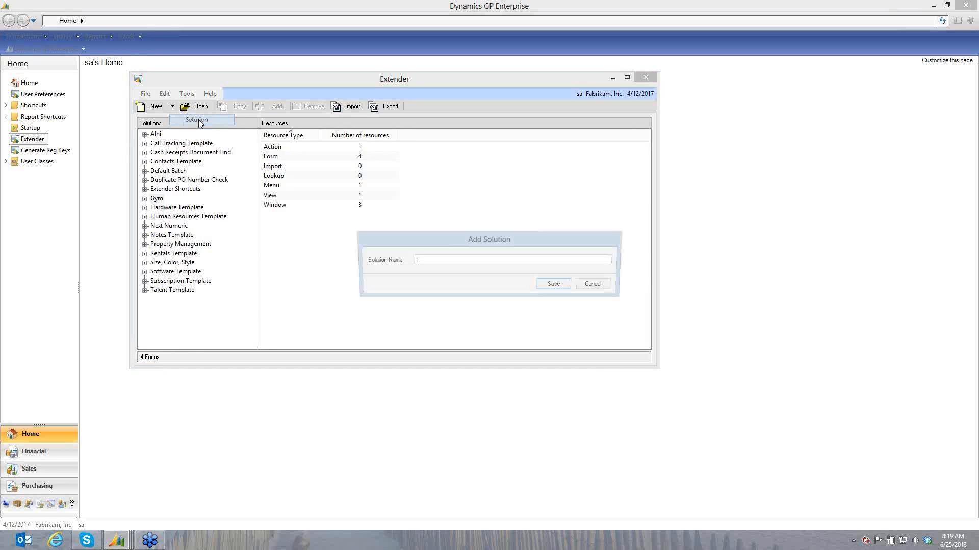
type("Tr")
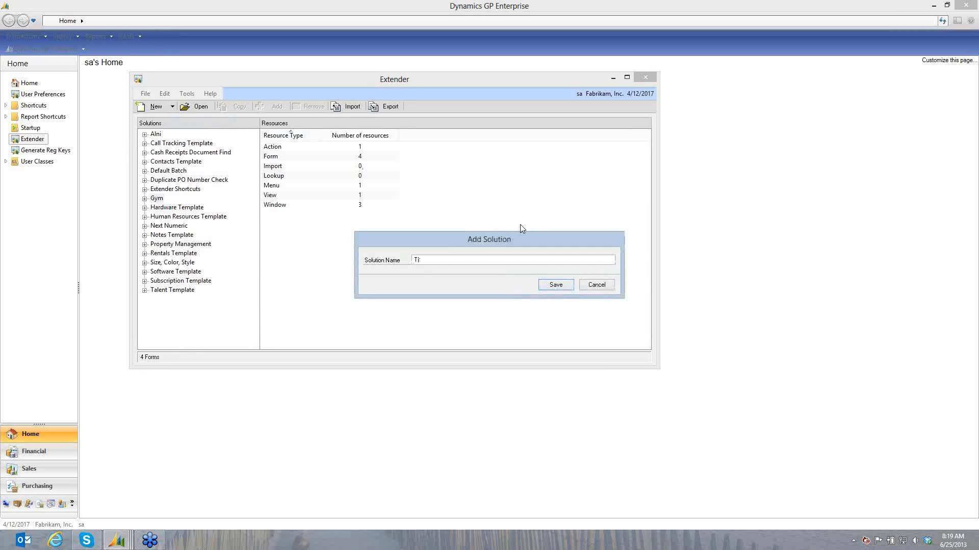
type("aining")
left_click(563, 285)
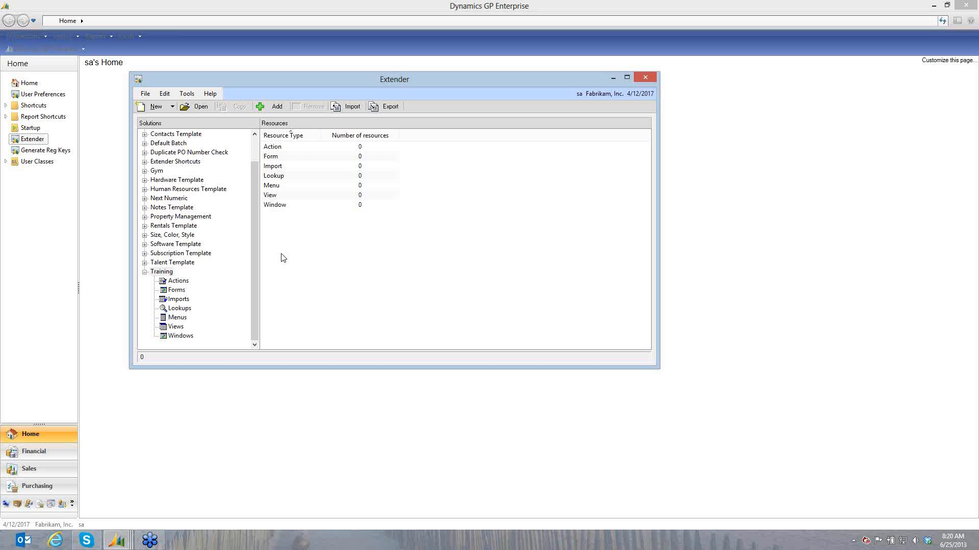
Start a blank form in the Training solution, clearing the Training Class Maintenance definition that is still loaded.
left_click(177, 291)
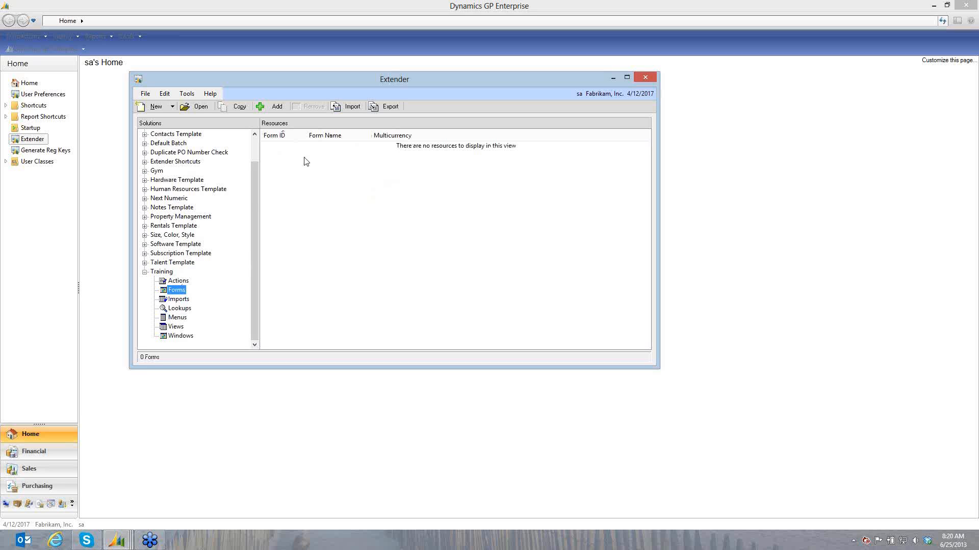
left_click(171, 107)
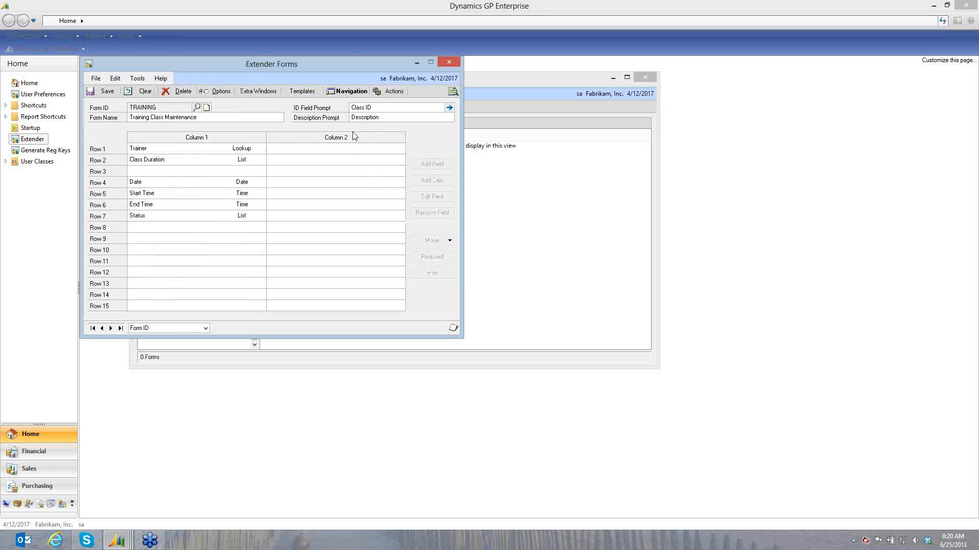
left_click(143, 92)
left_click(448, 61)
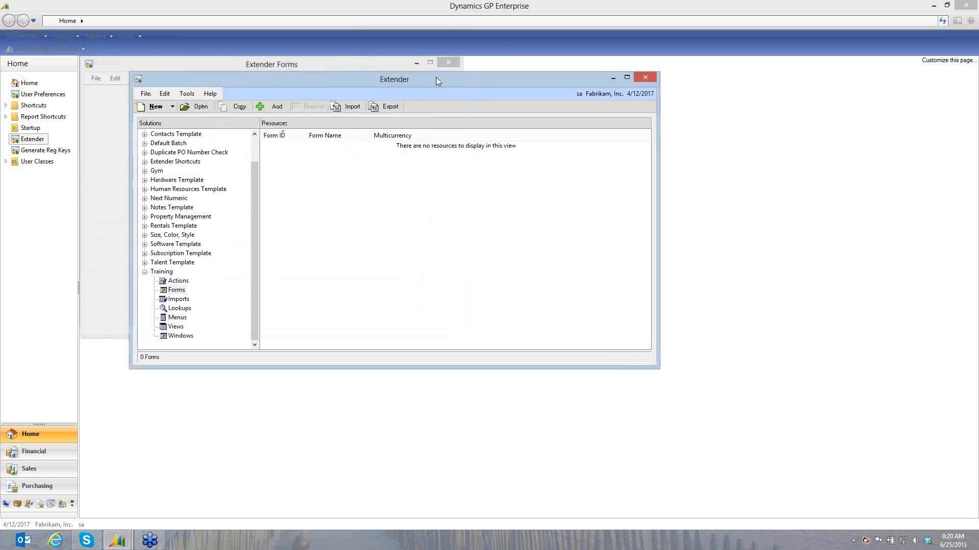
left_click(159, 110)
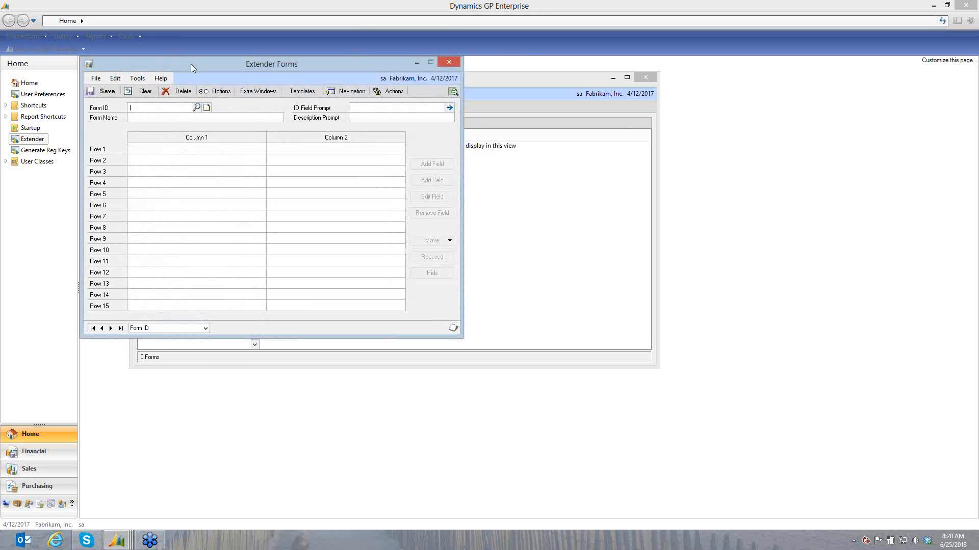
left_click_drag(190, 63, 403, 163)
Give the new form the ID TRAINING_CLASS and the name Training Classes.
type("TRAIN")
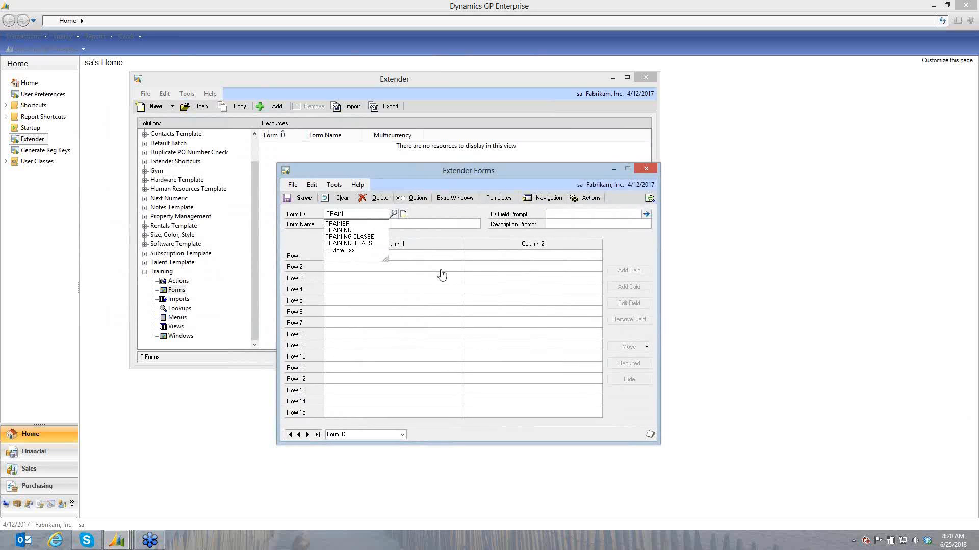
key("Down")
key("Down")
key("Down")
key("Down")
key("Tab")
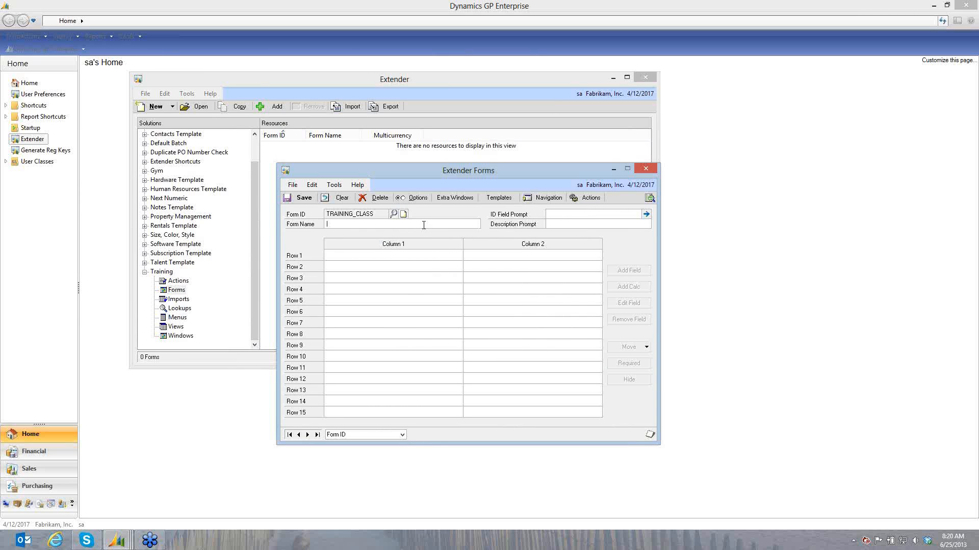
type("Training Classes")
Set the form's ID prompt to Class ID and description prompt to Class Description, and open the ID field options.
left_click(551, 214)
type("Clas")
key("Tab")
type("Class Description")
left_click(646, 215)
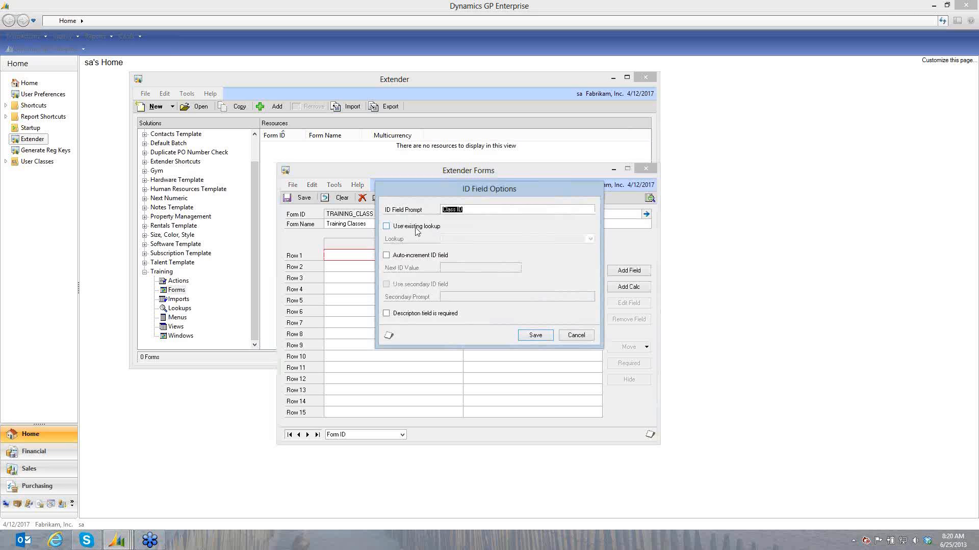
left_click(403, 227)
left_click(465, 240)
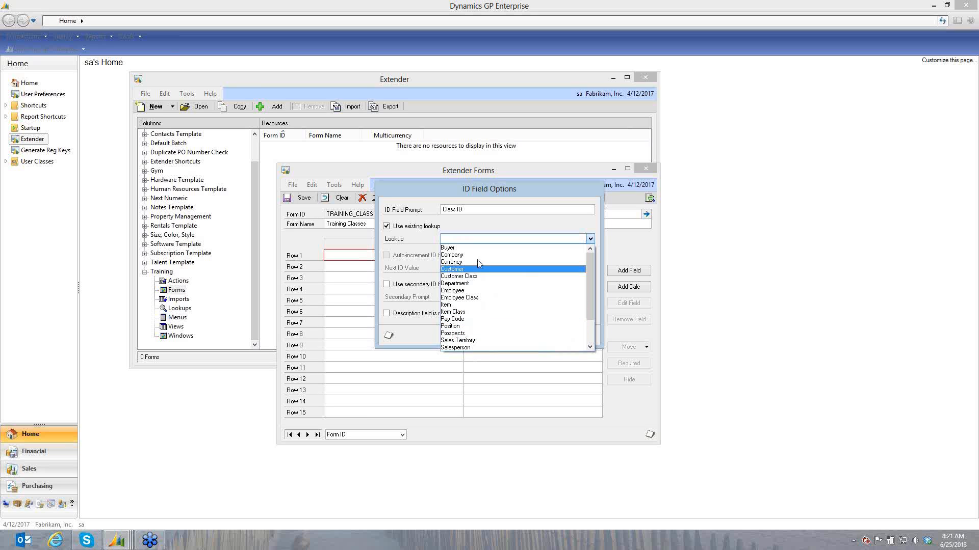
left_click(468, 227)
left_click(386, 226)
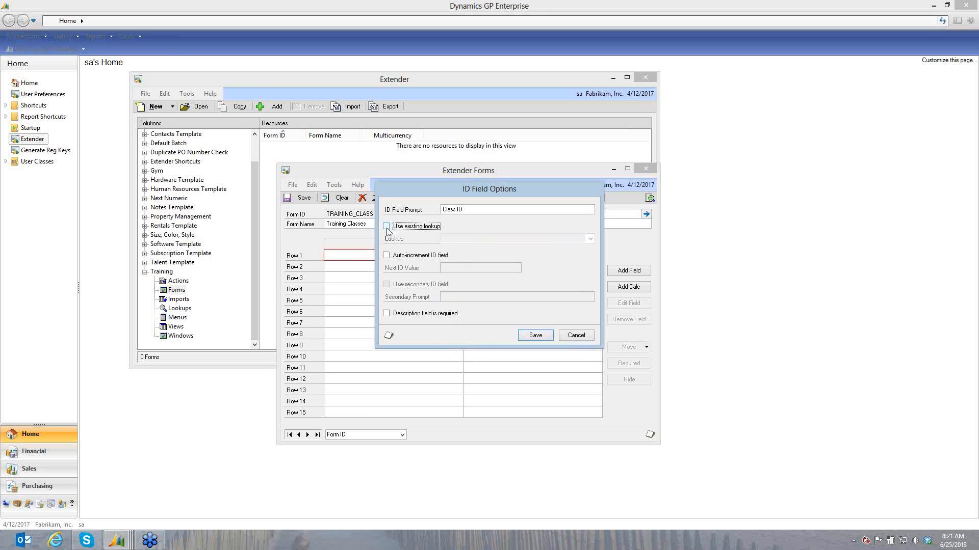
Make the Class ID field auto-increment with a next ID value of TC00001, and save the ID field options.
left_click(386, 256)
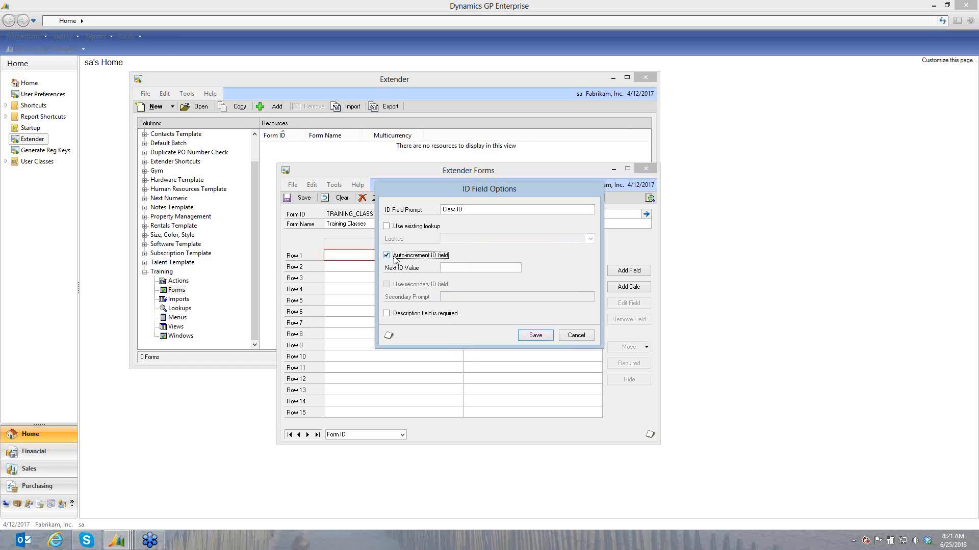
left_click(441, 268)
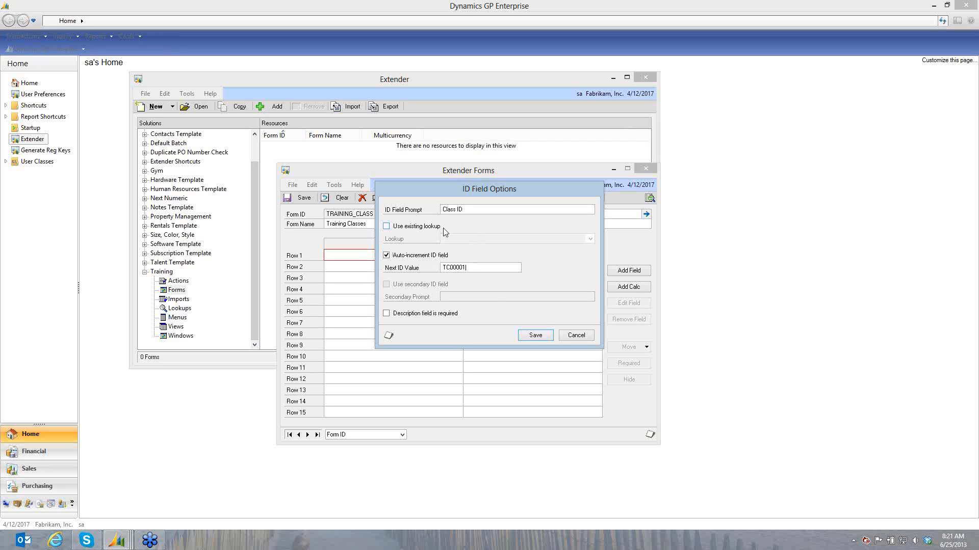
left_click(539, 339)
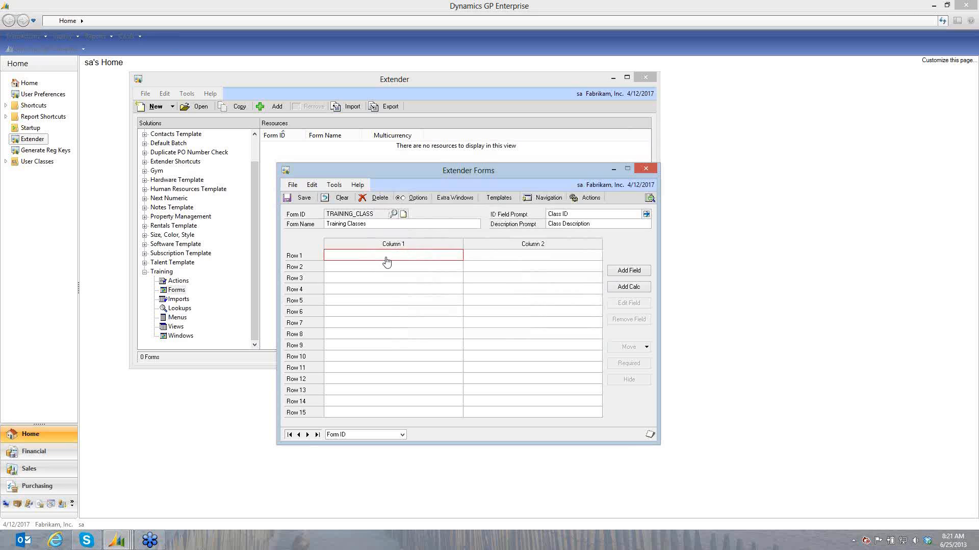
Add a Trainer field in row 1 of column 1 as a Lookup type using the Employee lookup.
double_click(339, 259)
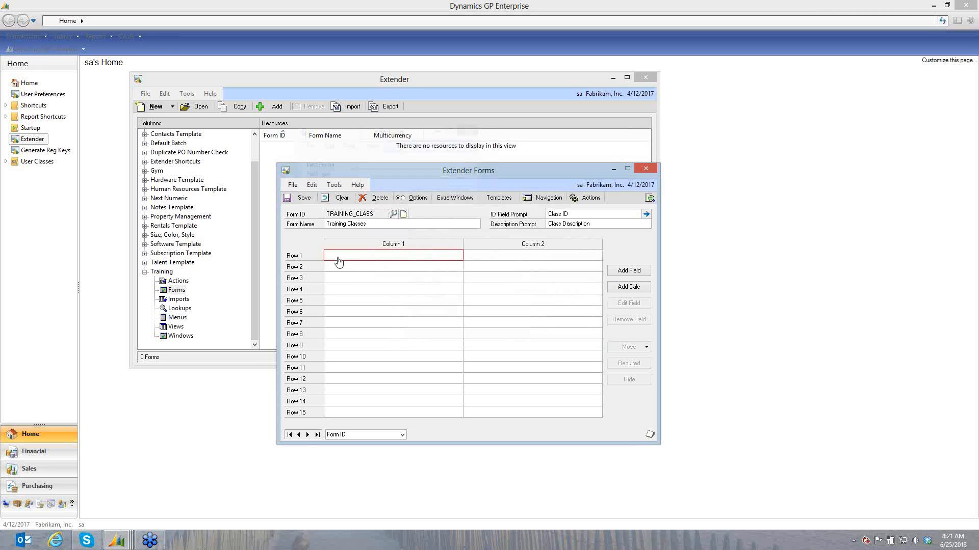
type("Traine")
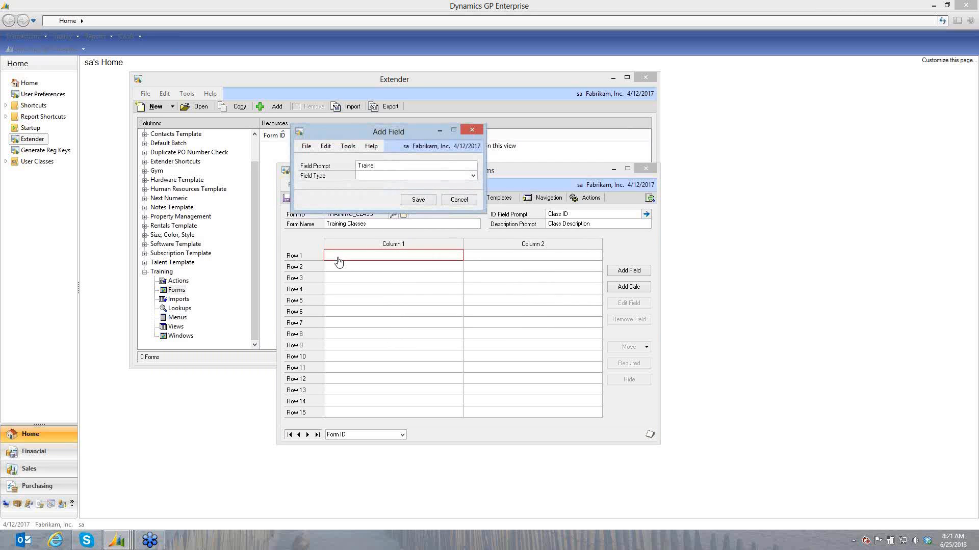
key("Tab")
key("l")
key("l")
key("l")
key("l")
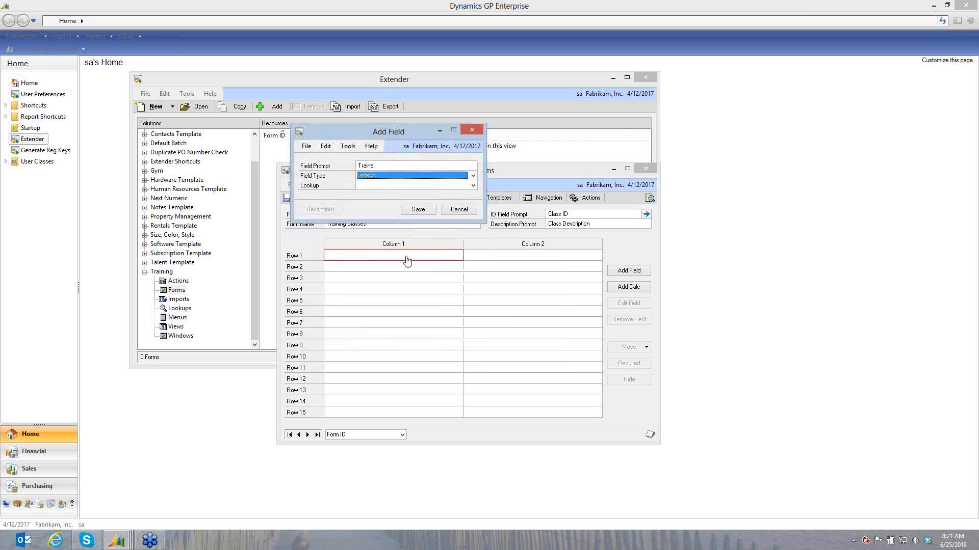
left_click(369, 185)
left_click(369, 187)
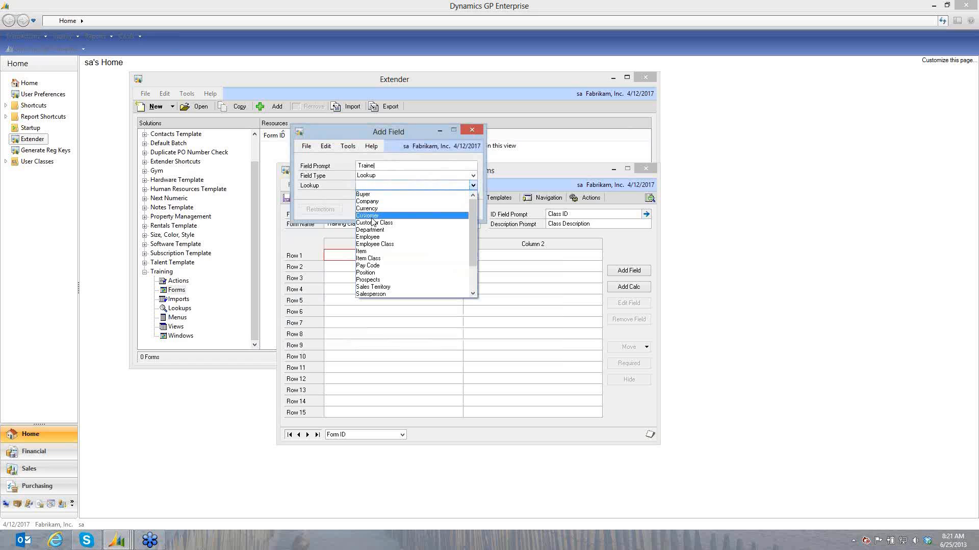
left_click(372, 241)
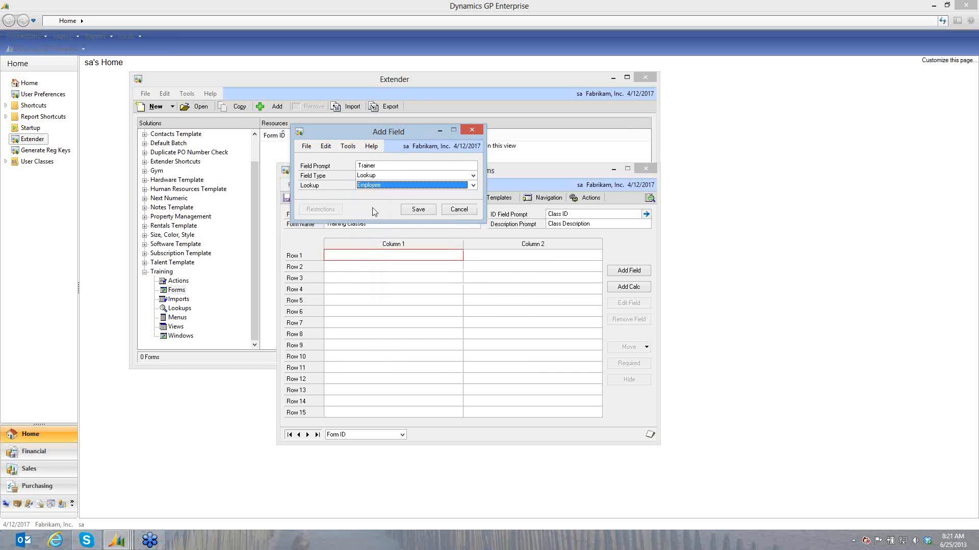
left_click(413, 210)
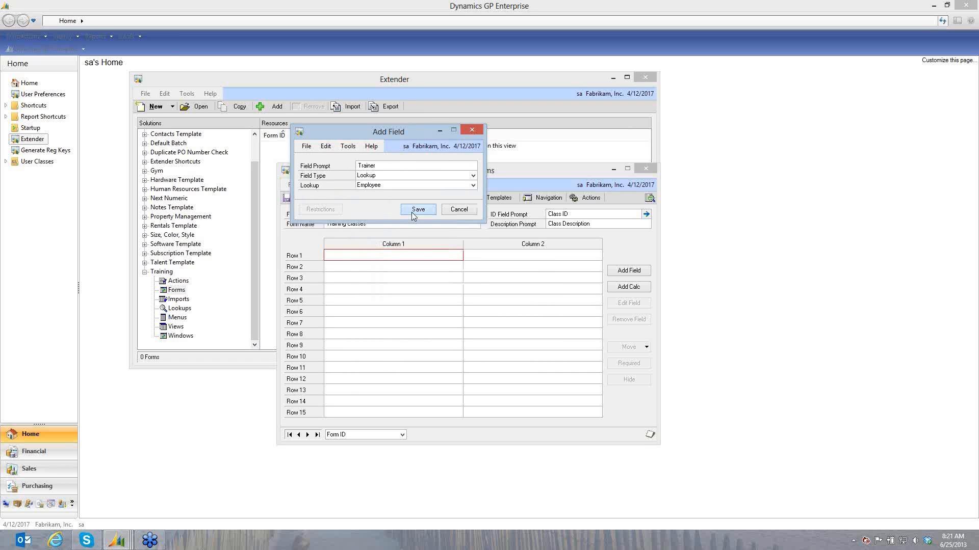
Add a Date field of type Date in row 2 of column 1.
left_click(366, 270)
double_click(367, 275)
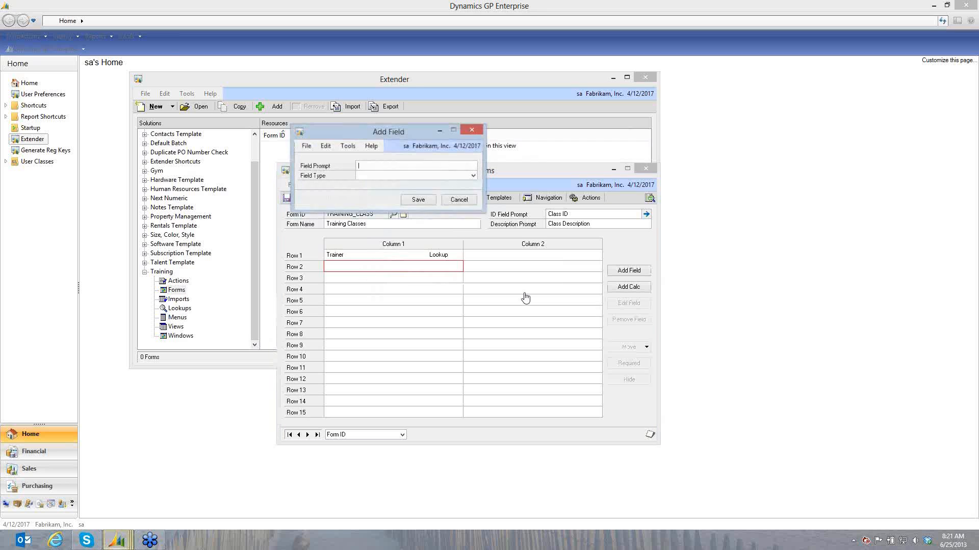
type("Date")
key("Tab")
key("d")
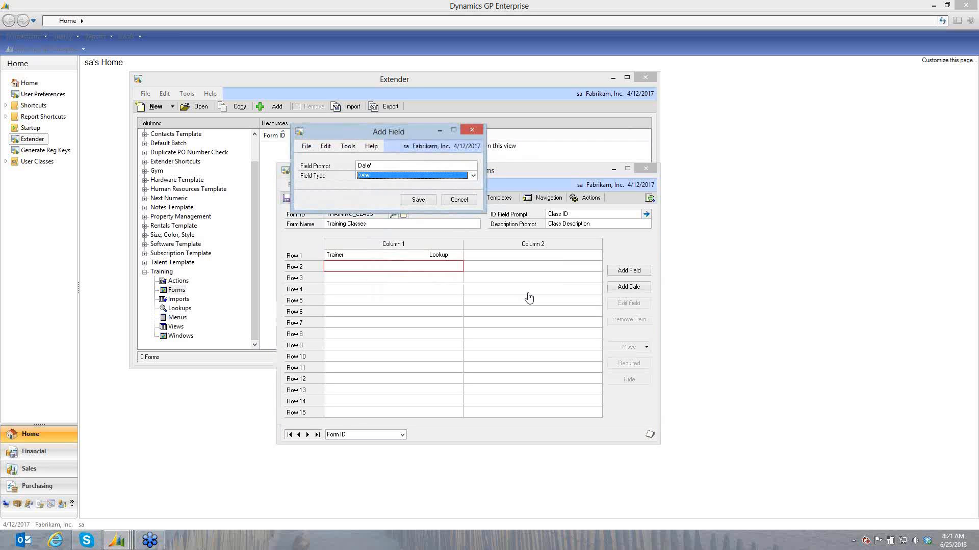
left_click(419, 200)
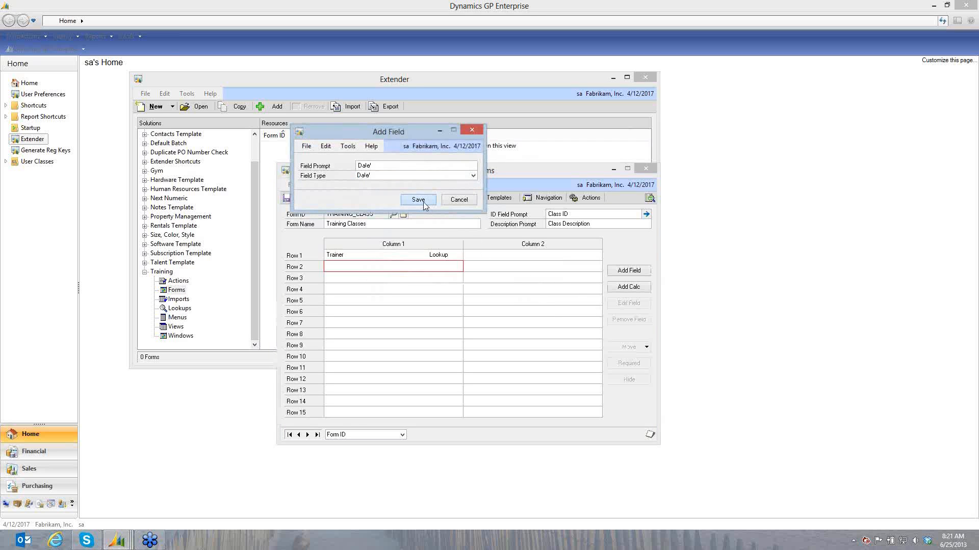
Add a Start Time field of type Time in row 1 of column 2.
double_click(483, 256)
type("Sta")
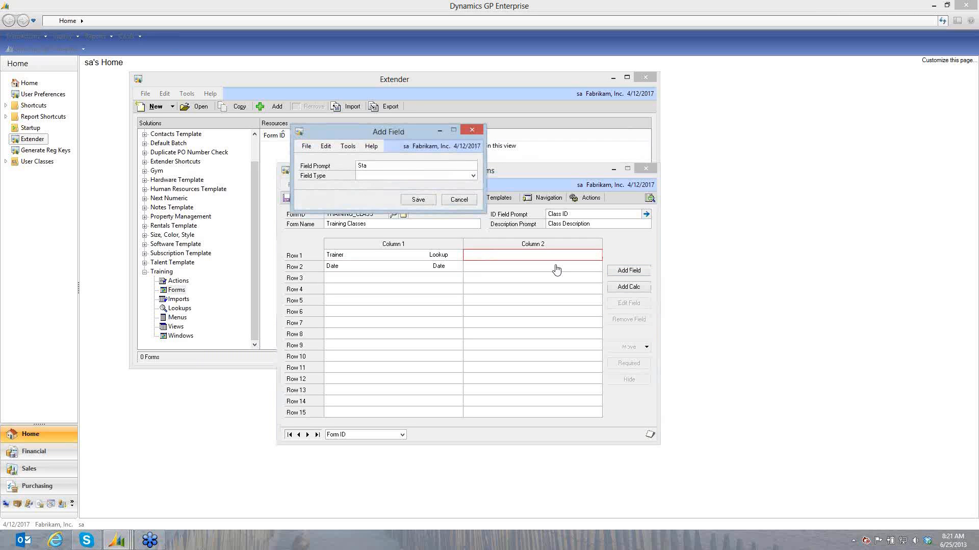
type("rt Time")
key("Tab")
type("t")
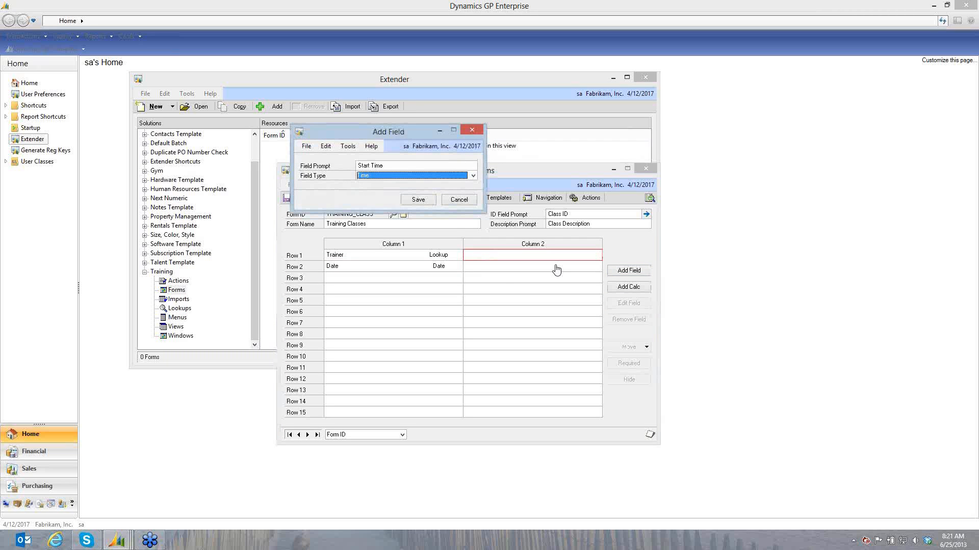
left_click(418, 200)
Add an End Time field of type Time in row 2 of column 2.
double_click(473, 268)
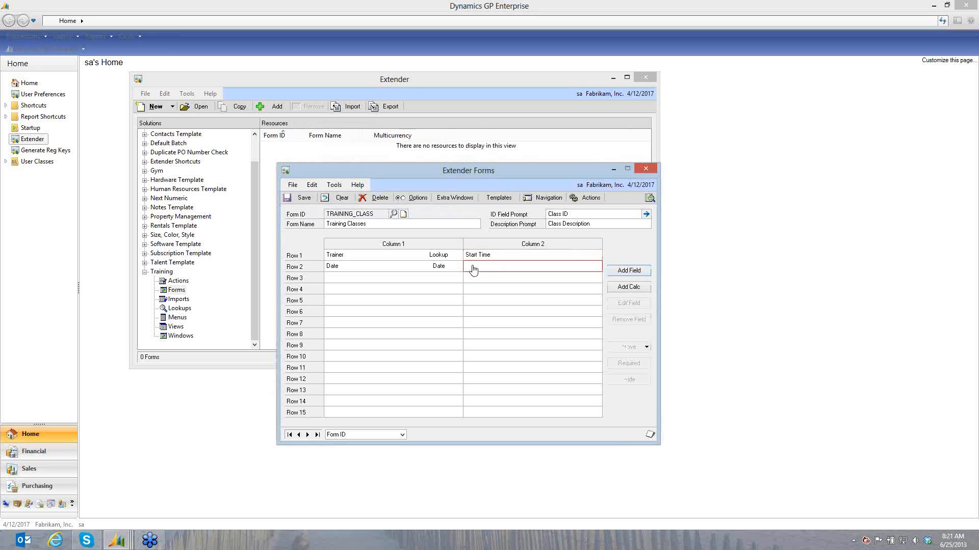
type("End Time")
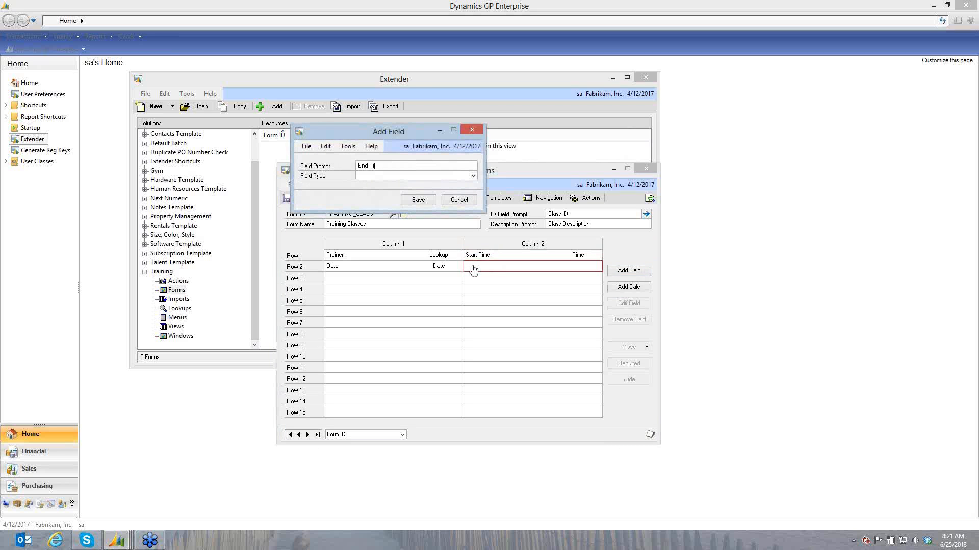
key("Tab")
type("t")
left_click(427, 200)
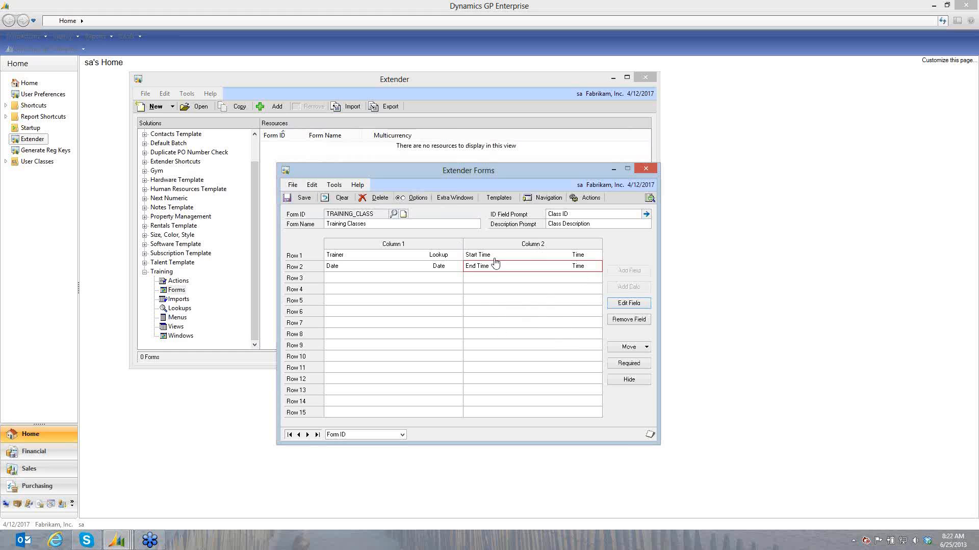
Open the Training Classes form, reposition its window, and check the Class ID lookup for existing records before cancelling it.
left_click(650, 199)
left_click_drag(307, 75, 391, 89)
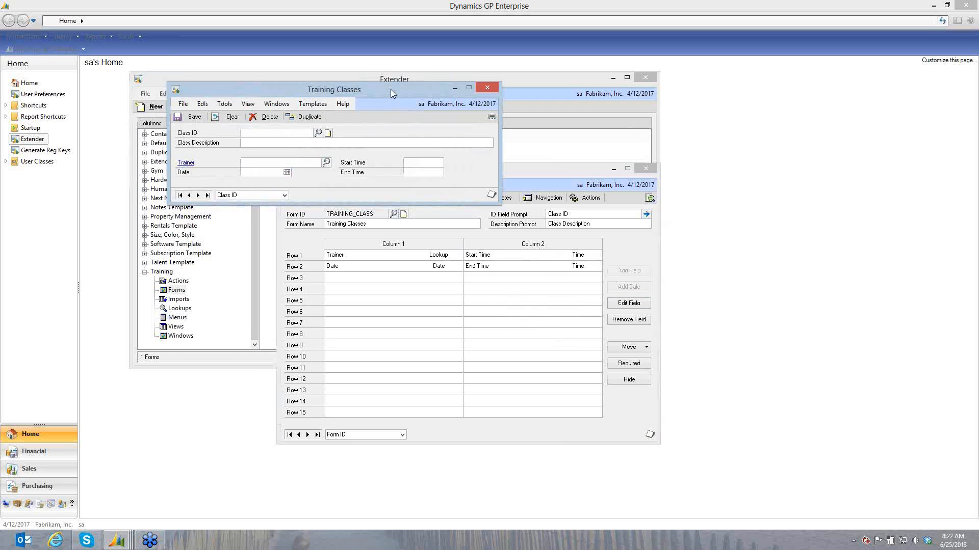
left_click(320, 133)
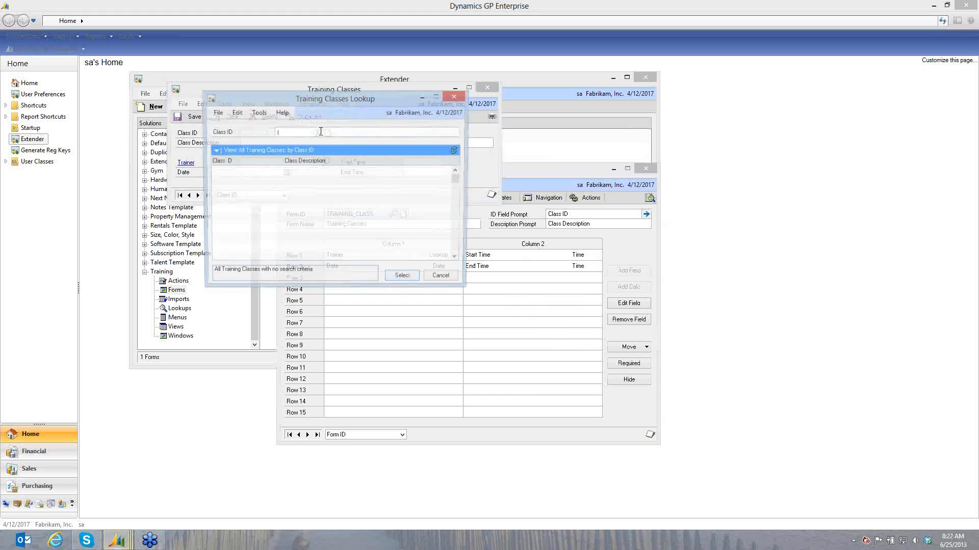
left_click(451, 282)
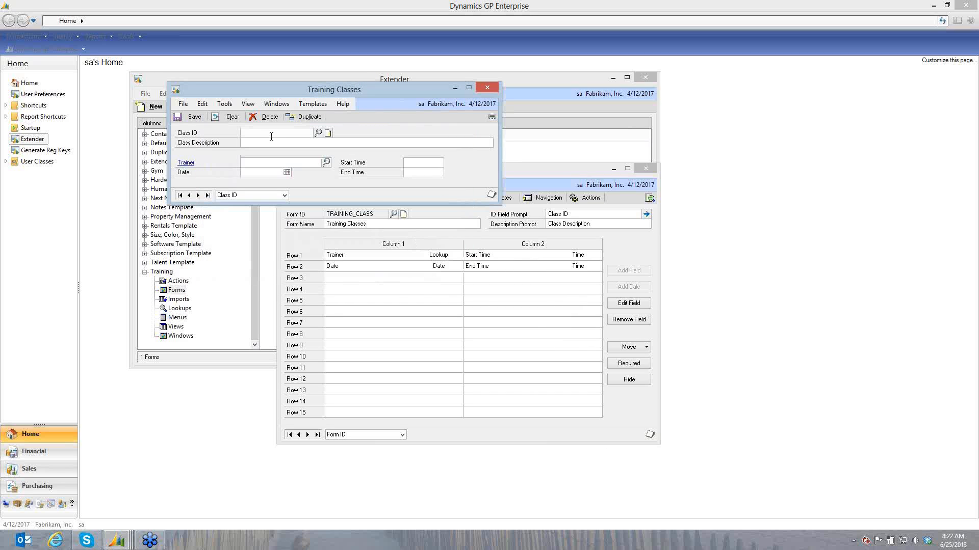
Start a class record with the auto-generated ID TC00001 and the description New Employee Orientation.
left_click(266, 140)
left_click(266, 135)
type("Employee Orientation")
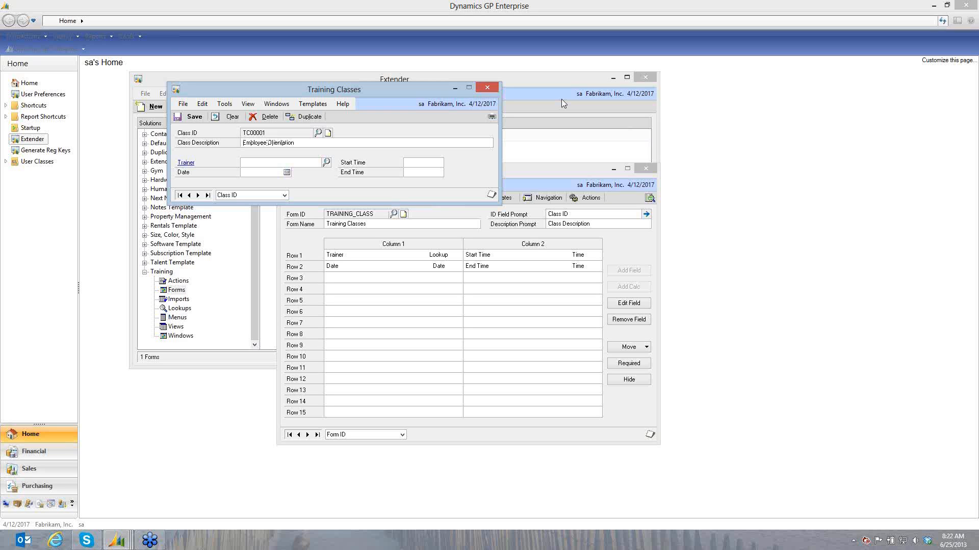
key("Home")
type("New")
Assign the twelfth employee in the lookup as trainer, and review the employee list again without changing the selection.
left_click(323, 162)
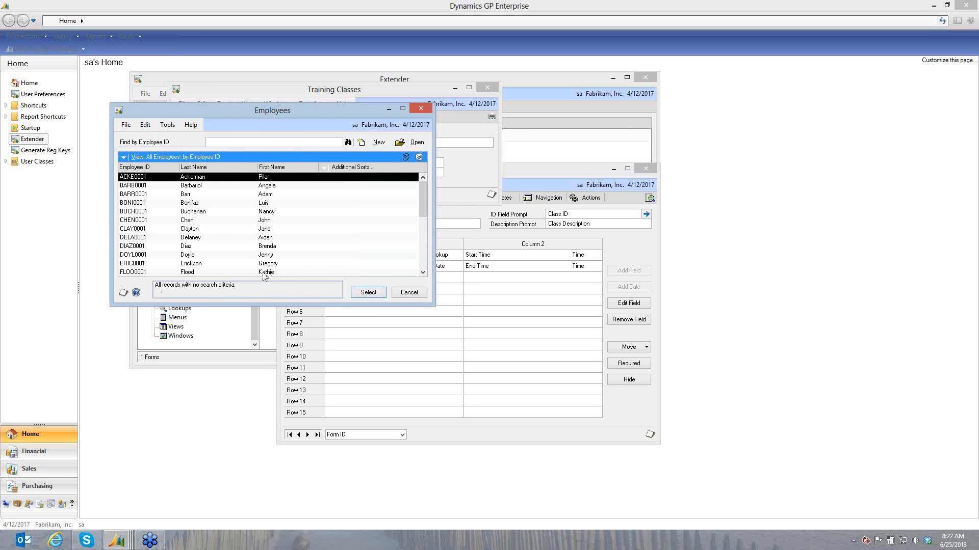
left_click(266, 274)
double_click(266, 273)
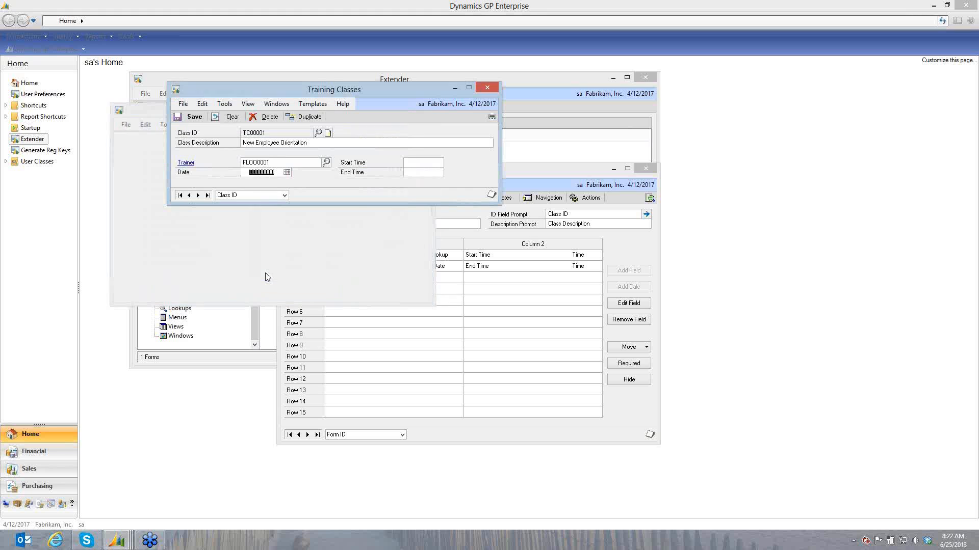
left_click(329, 163)
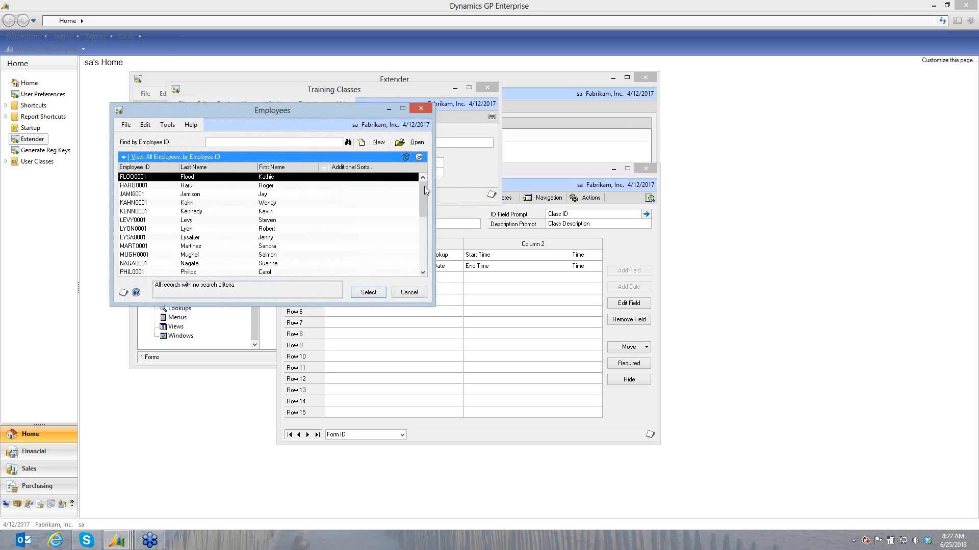
left_click(424, 186)
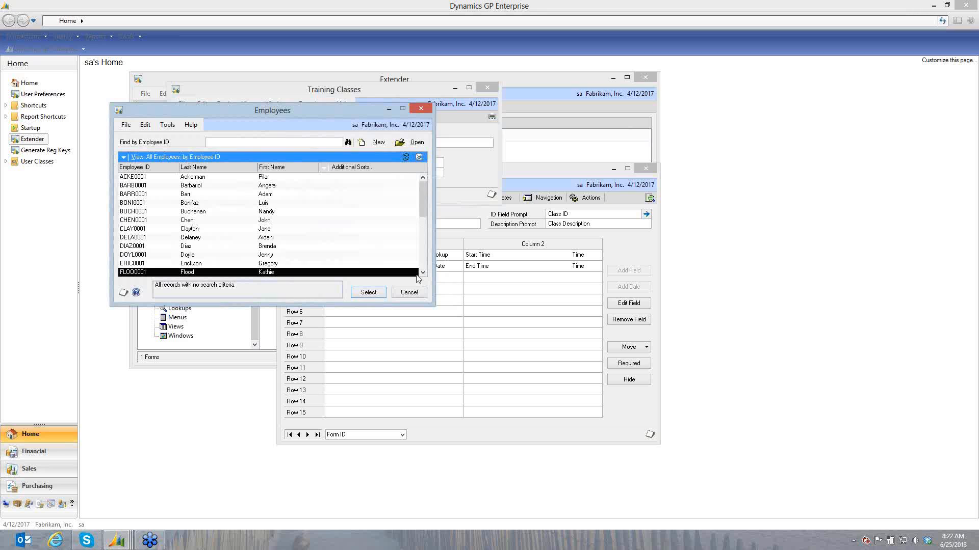
left_click(408, 292)
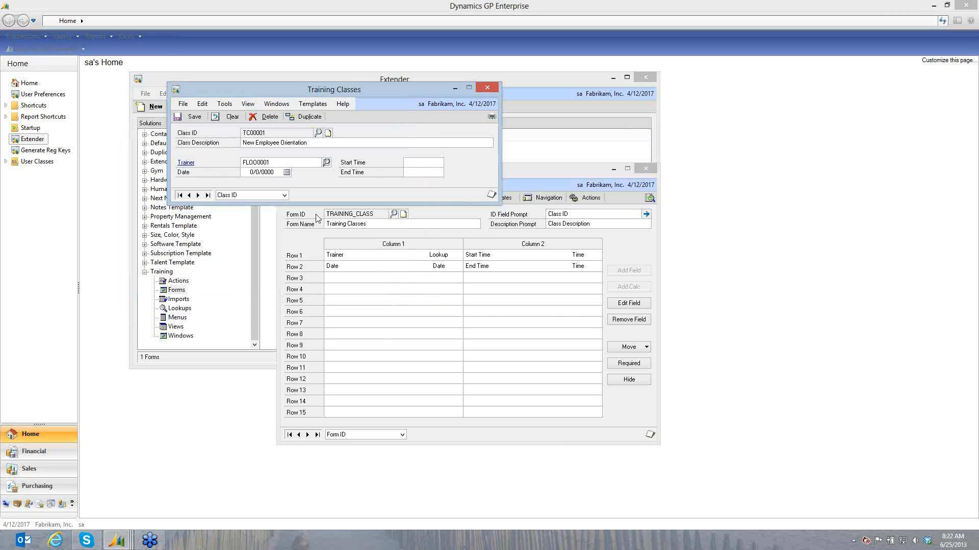
Set the class date to 6/13/2013 using the calendar.
left_click(287, 173)
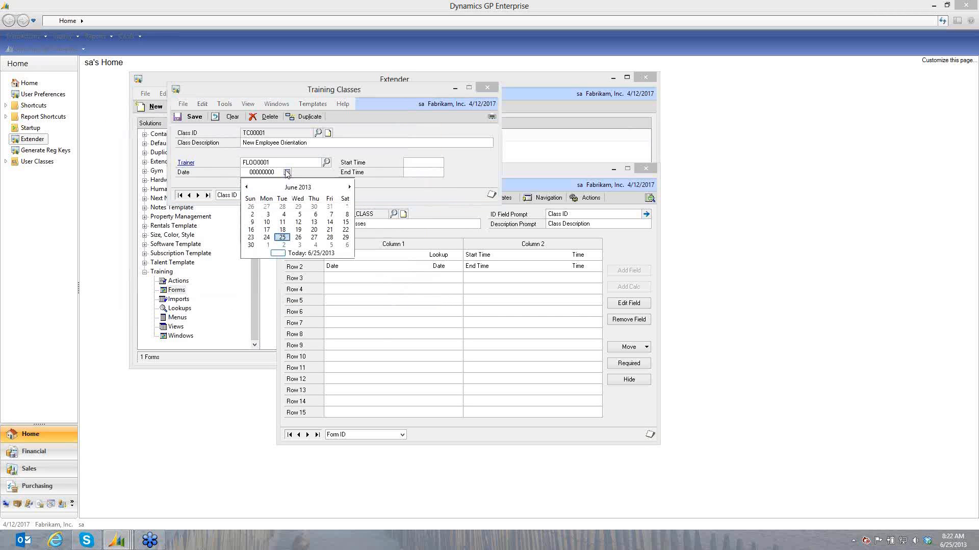
left_click(315, 223)
key("Tab")
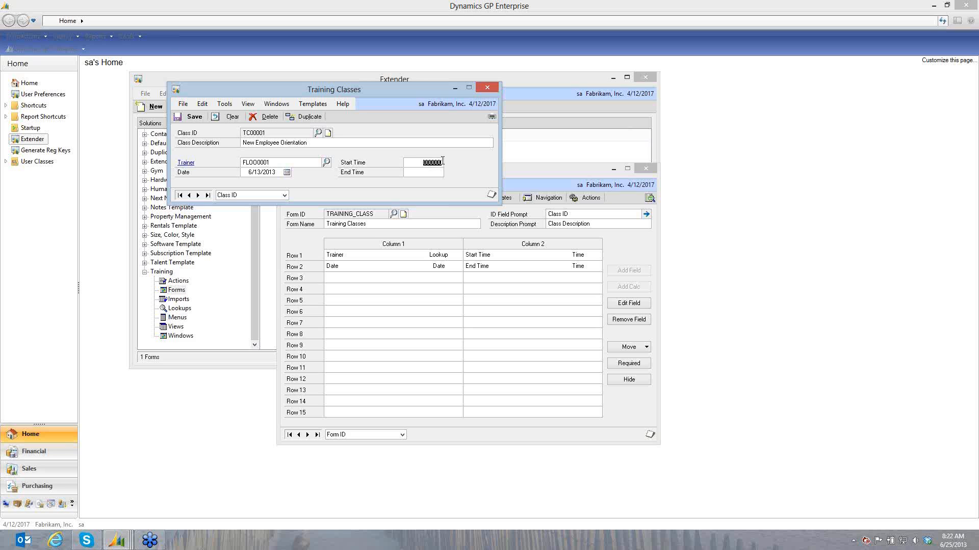
Set the start time to 2:00 PM and the end time to 3:00 PM, and save the class record.
type("1400")
key("Tab")
left_click(442, 161)
type("2:00")
key("Tab")
left_click(442, 161)
type("1400")
key("Tab")
type("1500")
key("Tab")
left_click(194, 118)
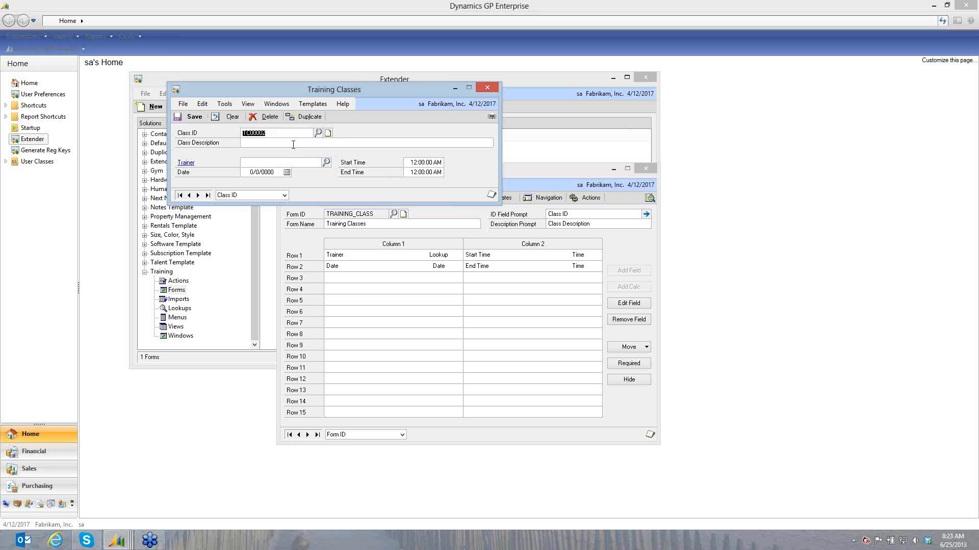
Close the Training Classes window and enable displaying a scrolling grid on the main window in the form's options.
left_click(485, 88)
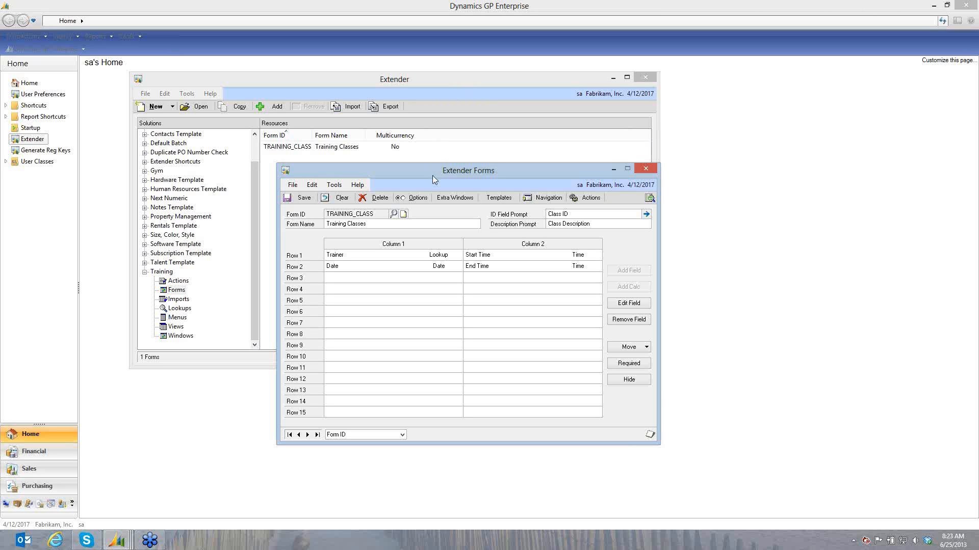
left_click(421, 201)
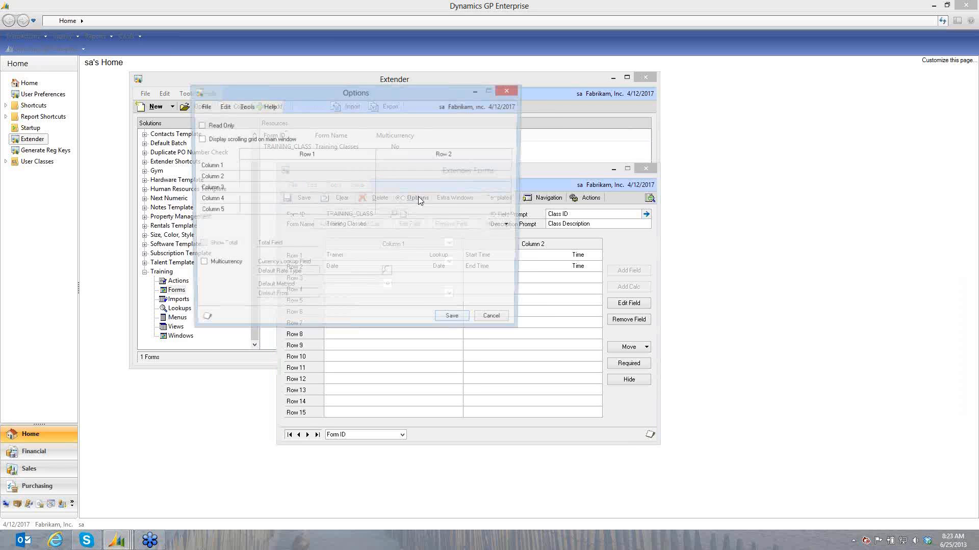
left_click(238, 140)
Add an Attendees field to row 1 of grid column 1 as a Lookup type using the Employee lookup, and save the options.
left_click(250, 166)
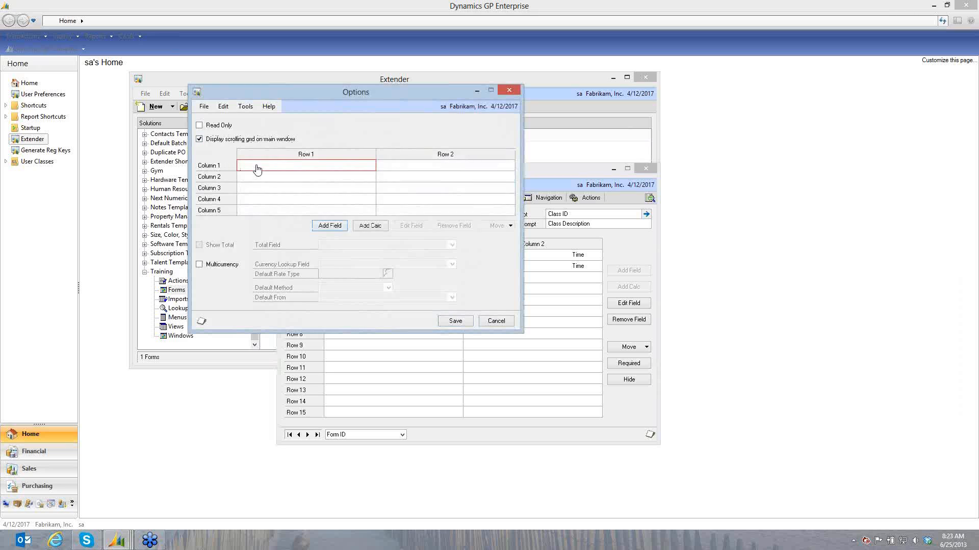
double_click(257, 167)
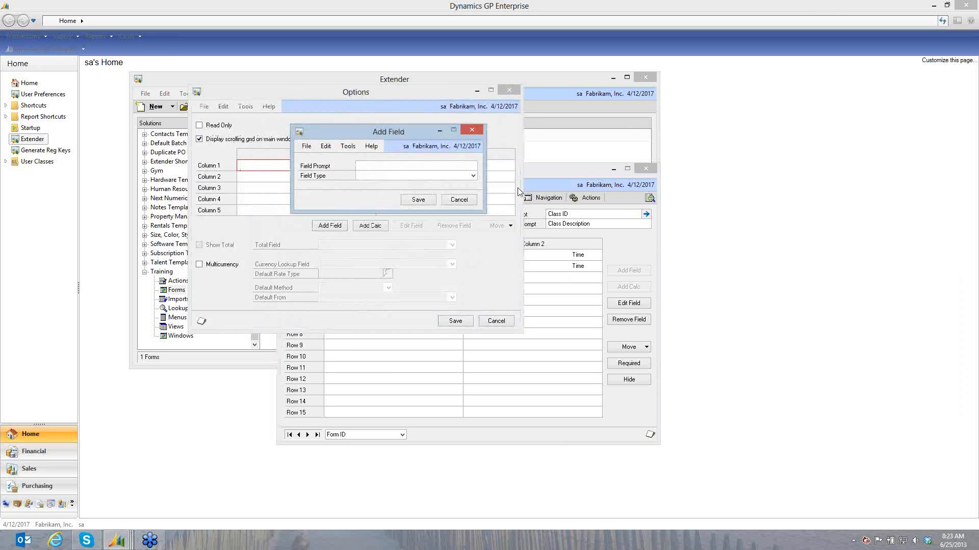
type("Attendees")
key("Tab")
key("l")
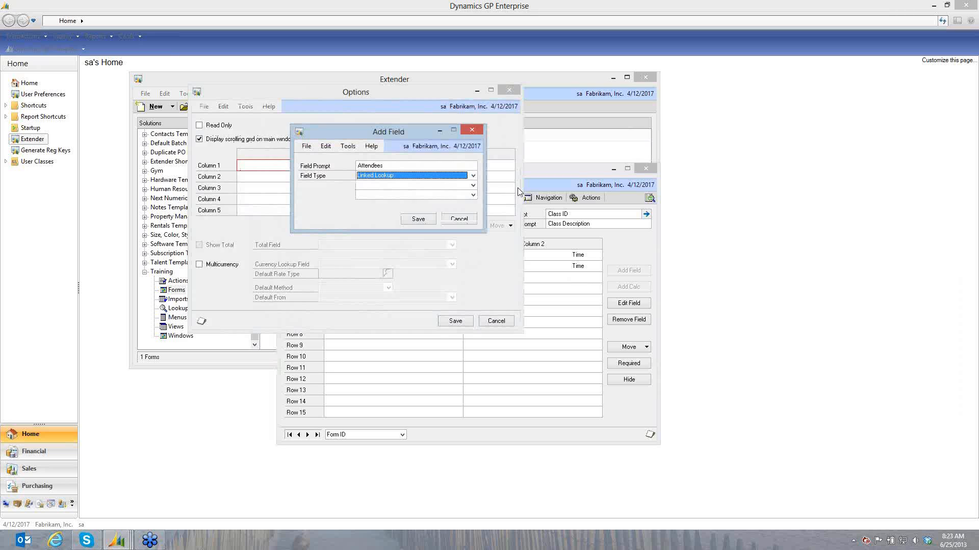
key("l")
key("l")
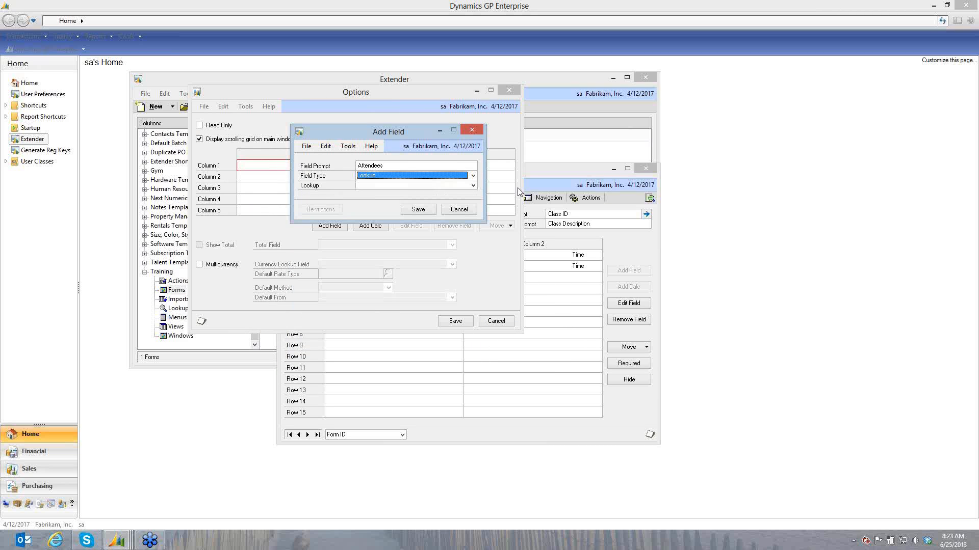
left_click(473, 186)
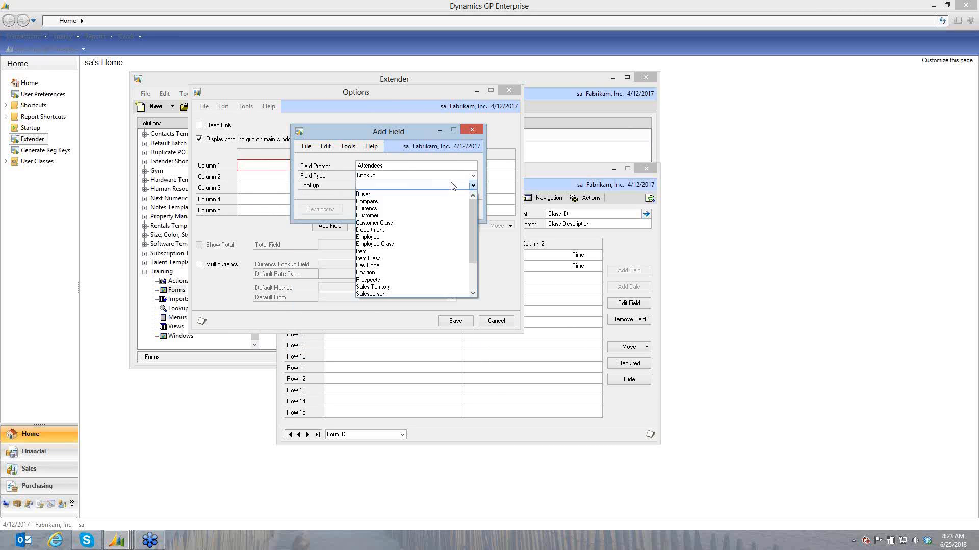
left_click(380, 237)
left_click(422, 210)
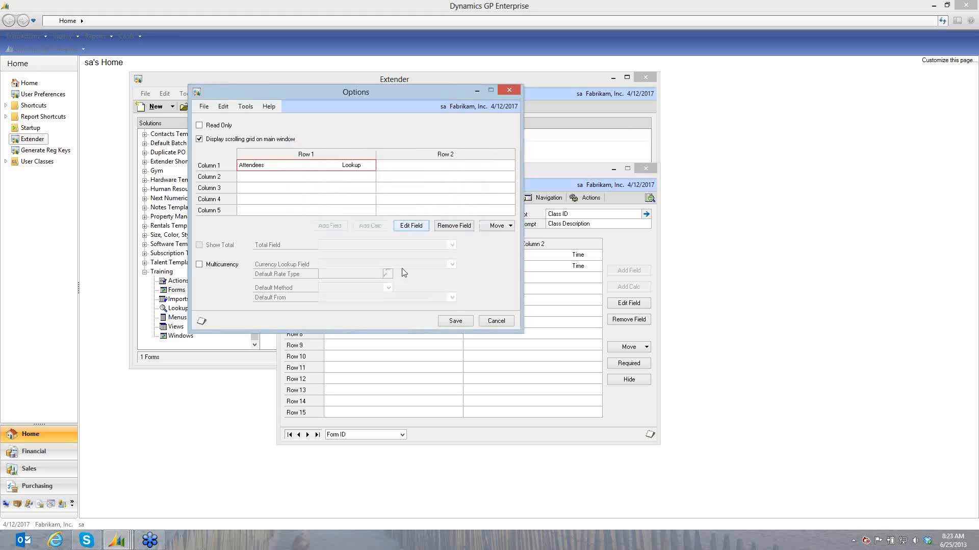
left_click(460, 324)
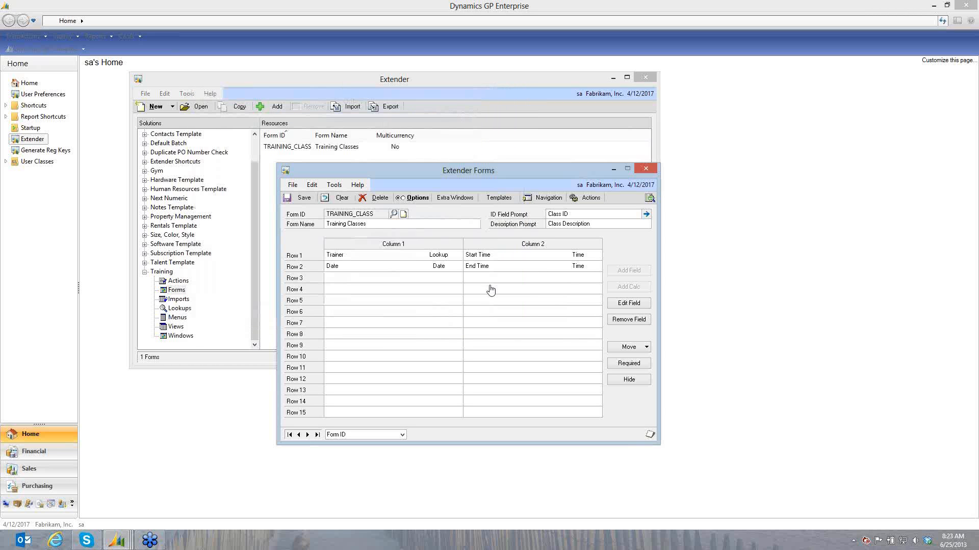
Reopen the Training Classes form and load class record TC00001.
left_click(649, 197)
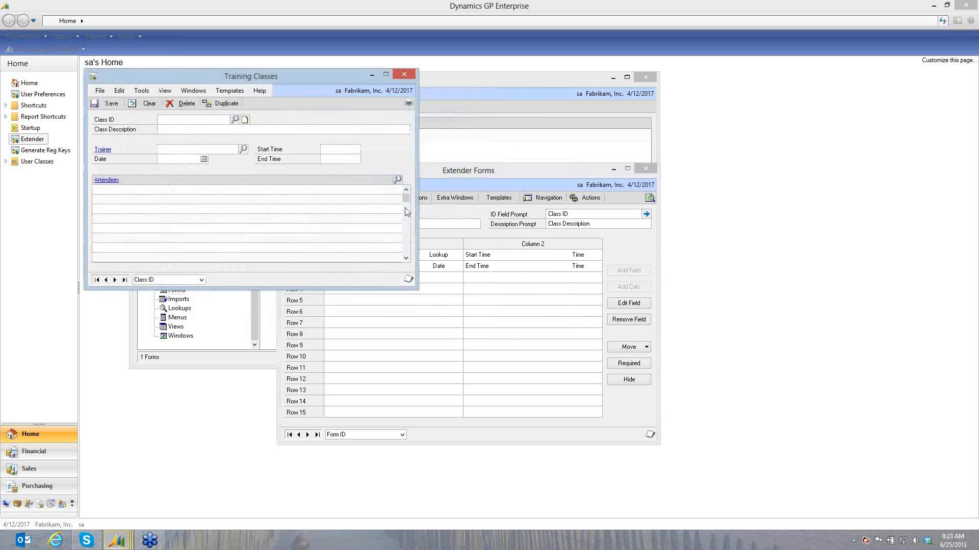
left_click(236, 120)
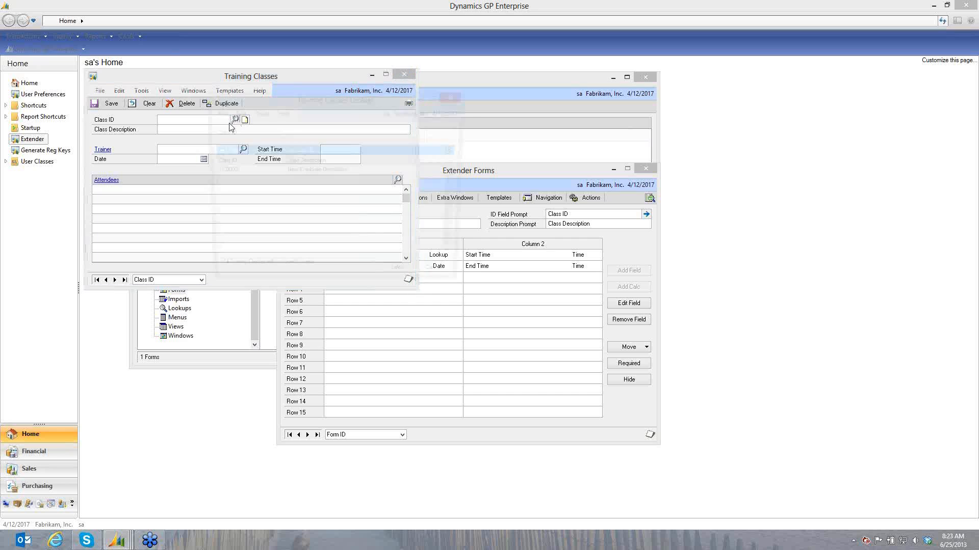
double_click(219, 171)
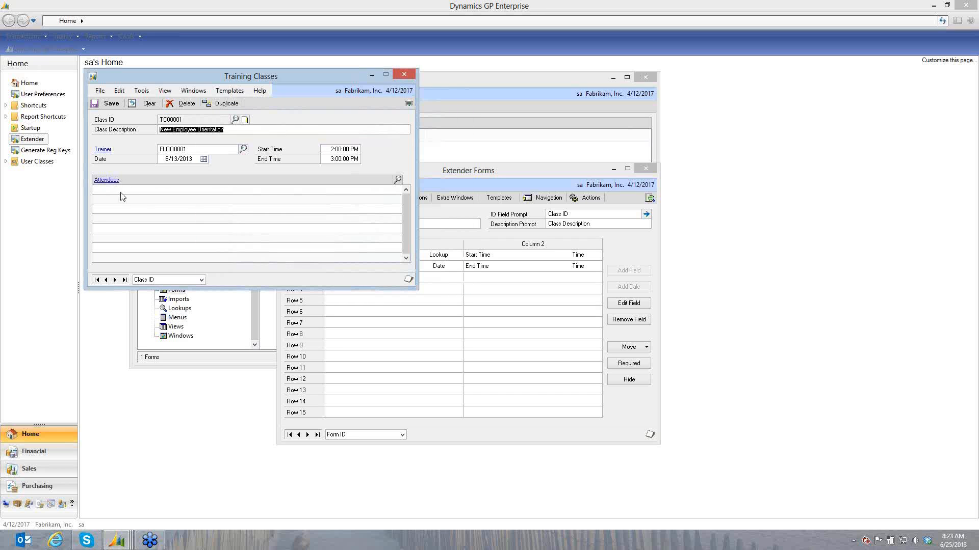
Add the eleventh and seventh employees from the lookup as the first and second attendees in the grid.
left_click(398, 180)
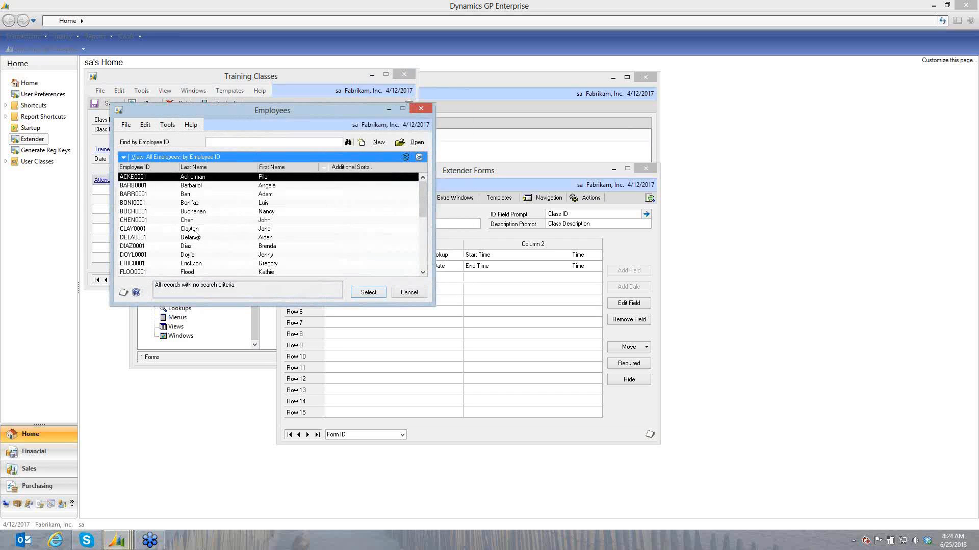
double_click(193, 266)
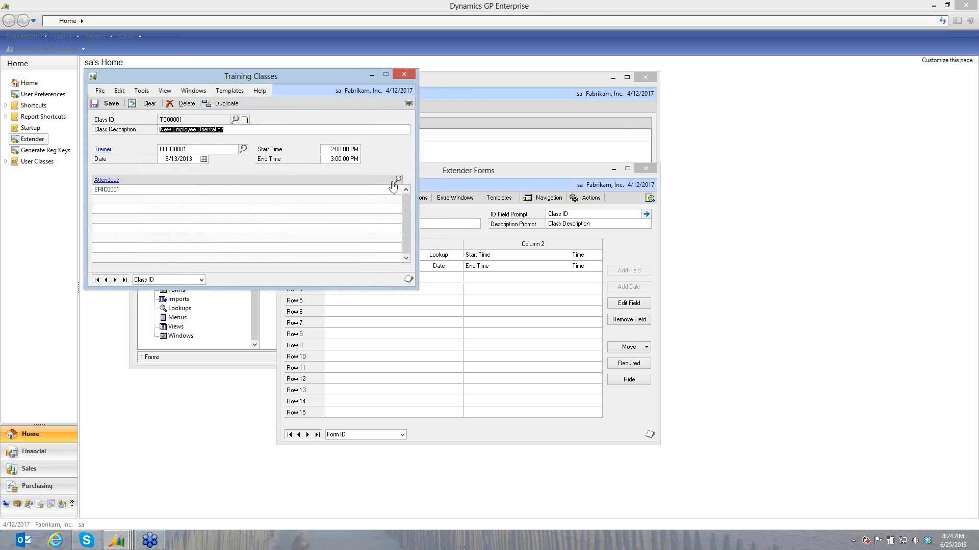
left_click(392, 182)
left_click(408, 80)
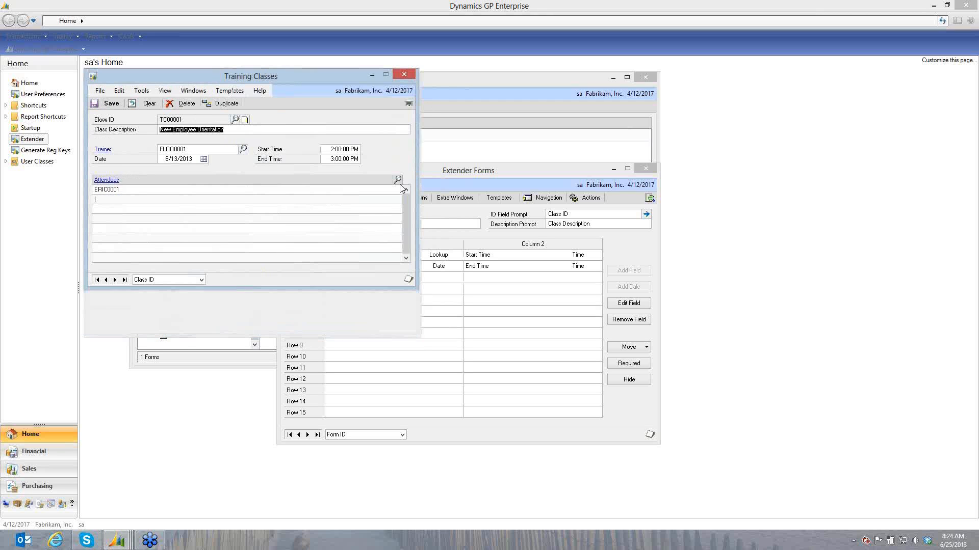
left_click(395, 179)
double_click(192, 230)
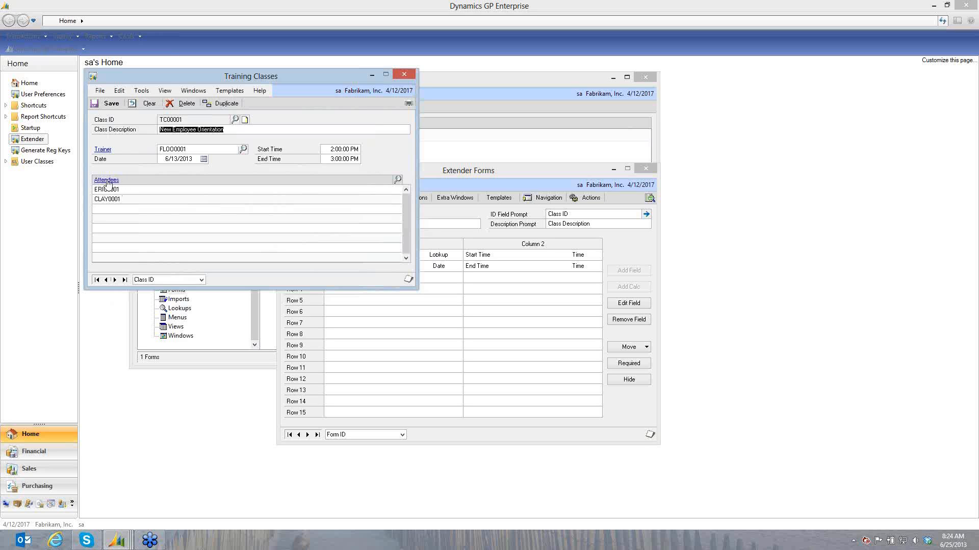
View the Employee Maintenance window linked from the Attendees heading, and close it again.
left_click(106, 180)
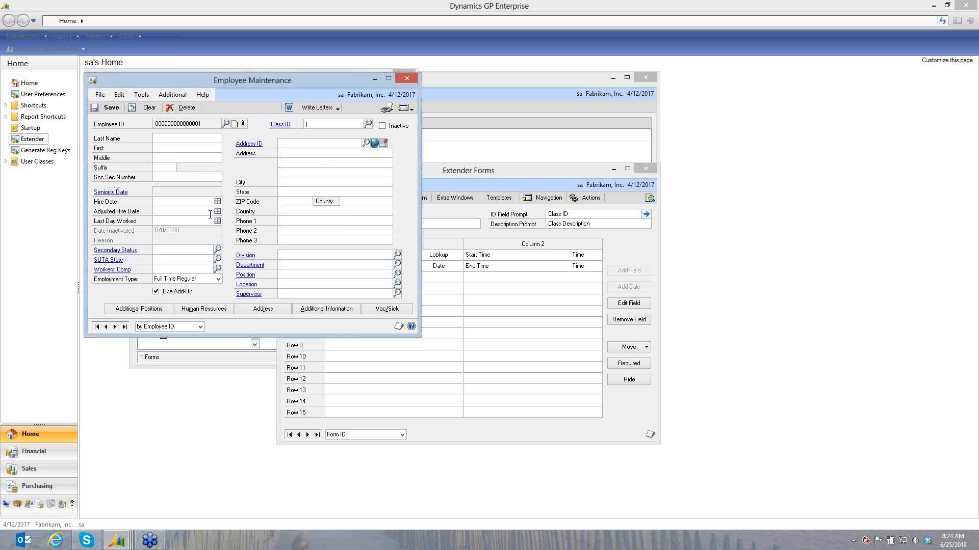
left_click(407, 78)
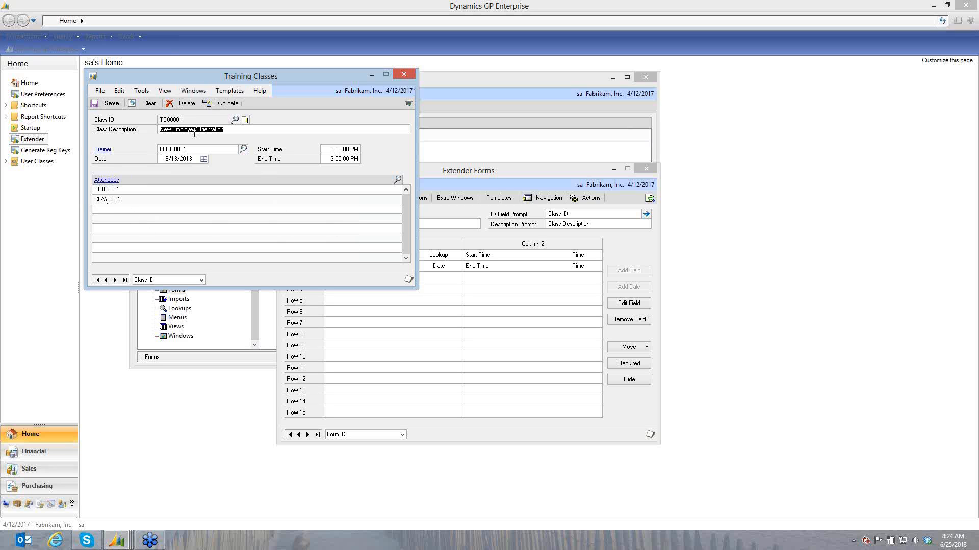
Save class record TC00001 with its attendees and close the Training Classes entry window.
left_click(106, 105)
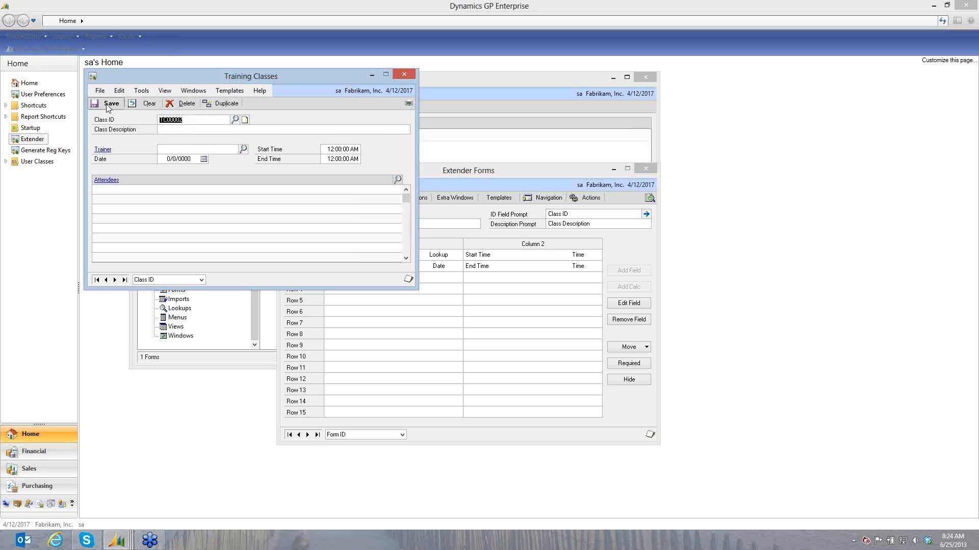
left_click(403, 75)
left_click_drag(459, 168, 451, 136)
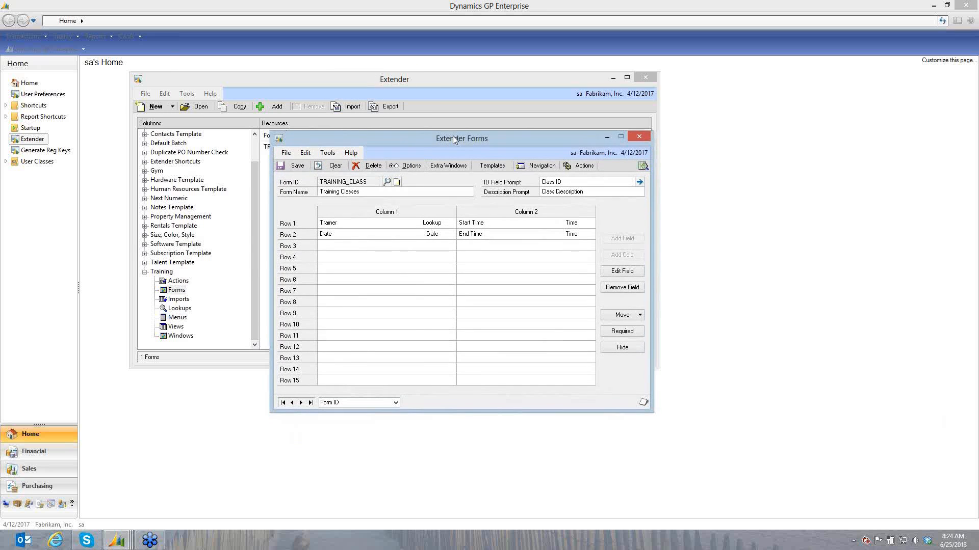
Review the scrolling grid settings in the Training Classes form's options, and close them without changes.
left_click(397, 165)
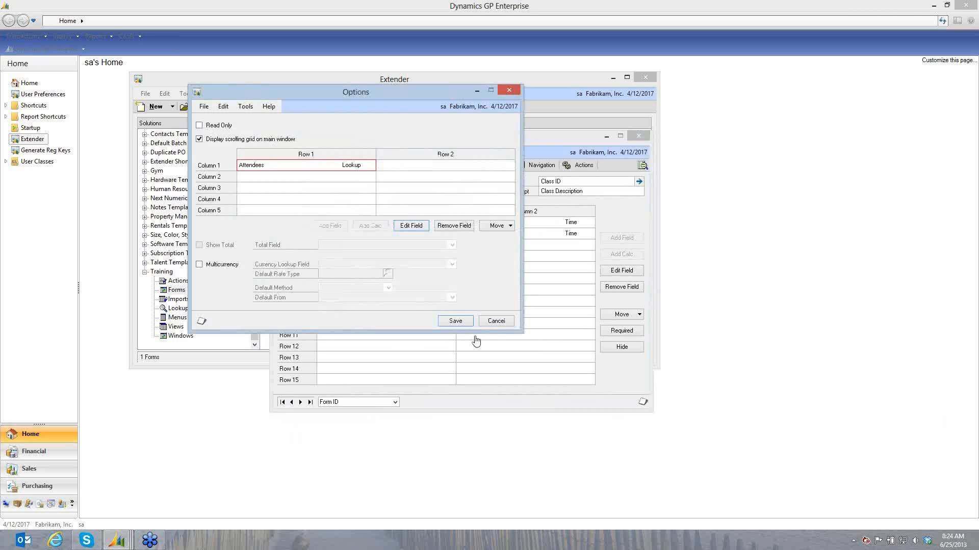
left_click(470, 321)
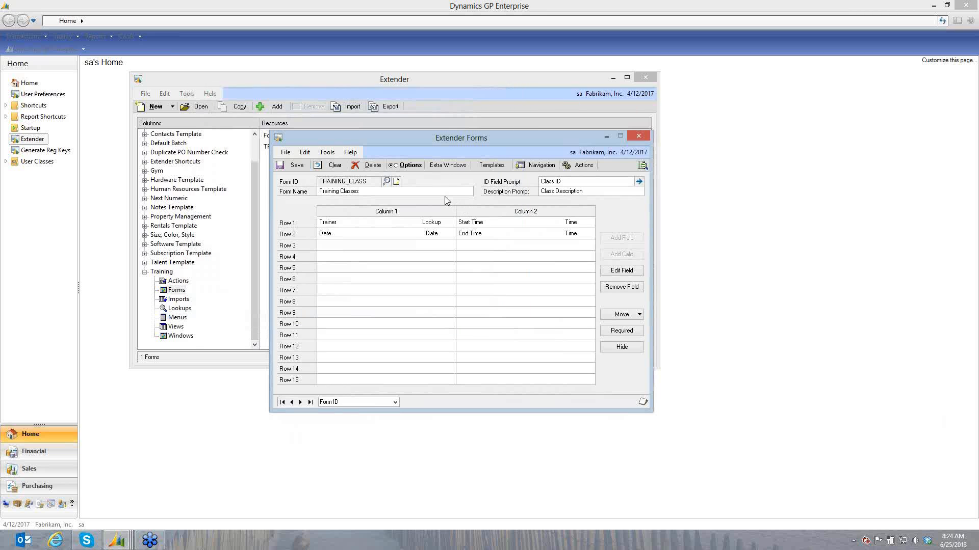
left_click(411, 165)
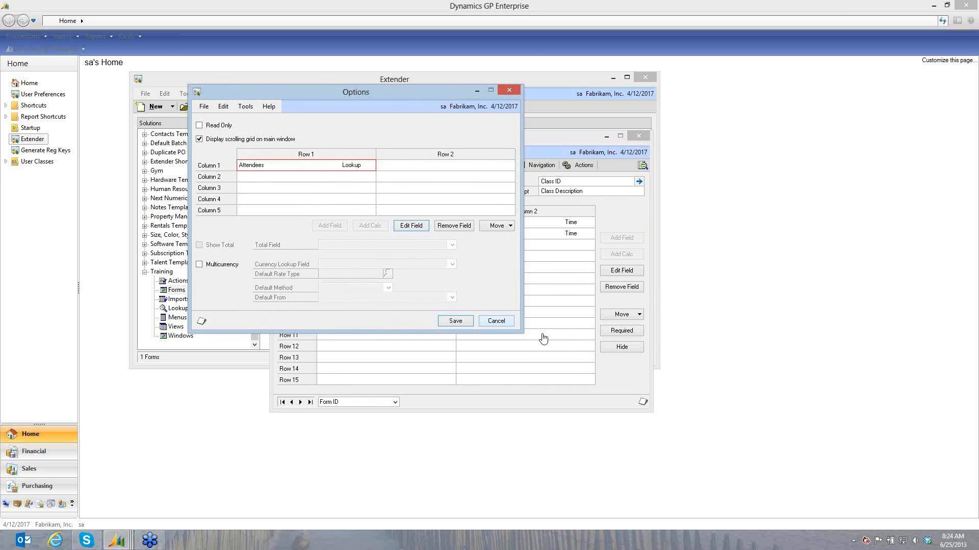
left_click(500, 322)
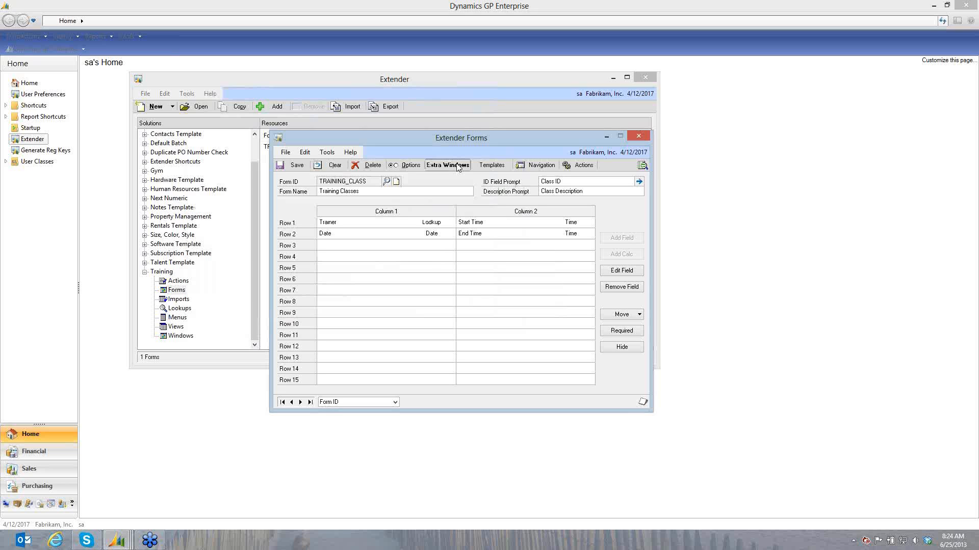
Open the extra windows setup for the Training Classes form.
left_click(447, 166)
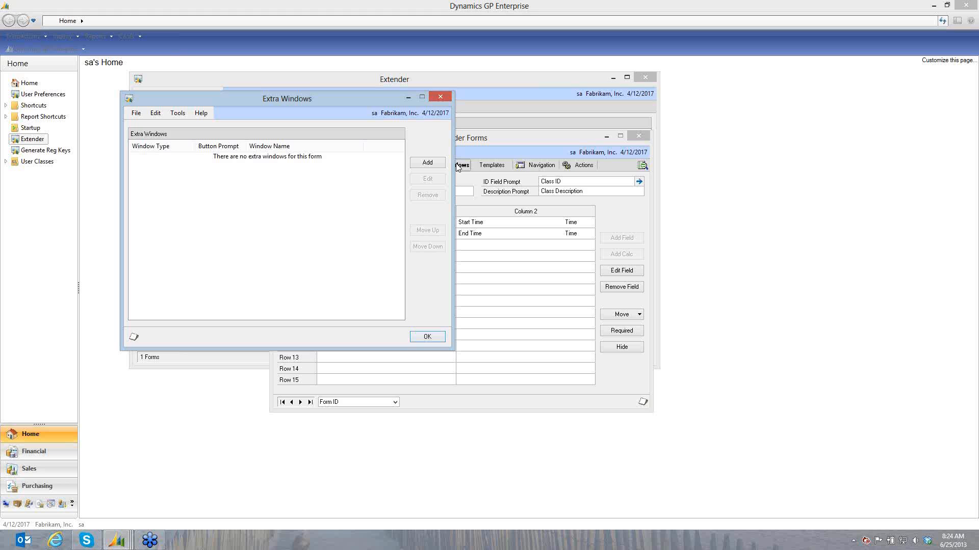
Add an extra window with button prompt and window name Class Notes, using the Note List window type.
left_click(428, 163)
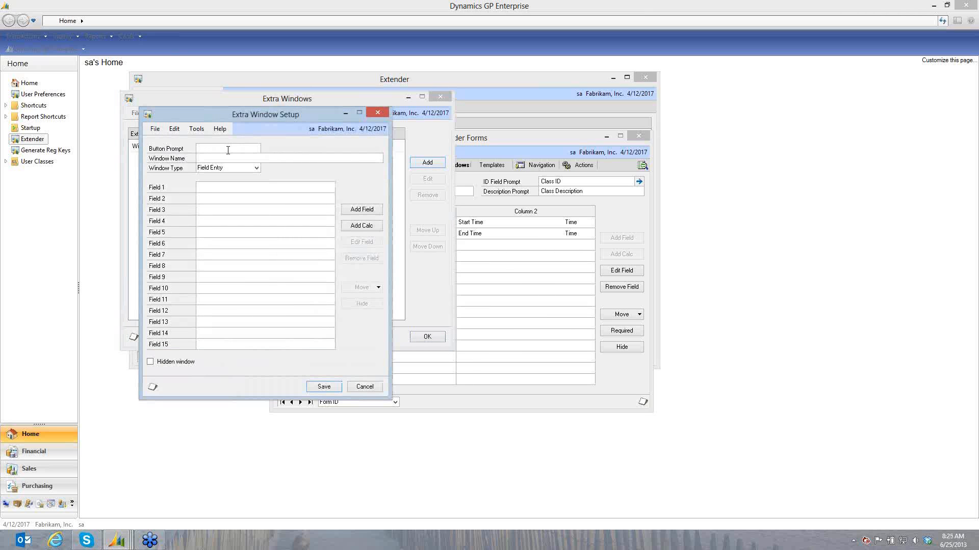
type("Note")
key("BackSpace")
key("BackSpace")
key("BackSpace")
type("Class Notes")
key("Tab")
left_click(224, 168)
left_click(213, 186)
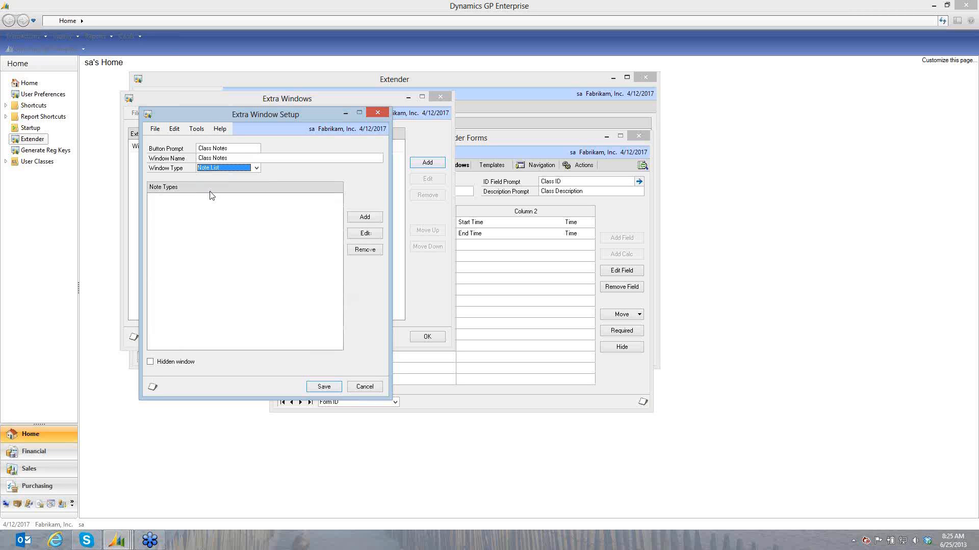
Define the note types Attendee, Trainer and Other for the Class Notes window, and save the extra window setup.
left_click(379, 220)
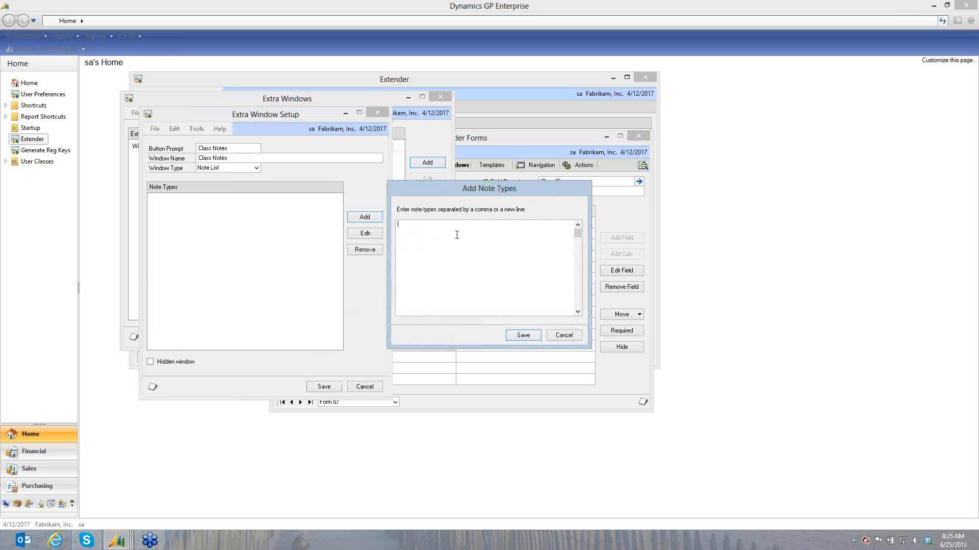
type("T")
key("BackSpace")
key("BackSpace")
type("Attendher")
left_click(523, 335)
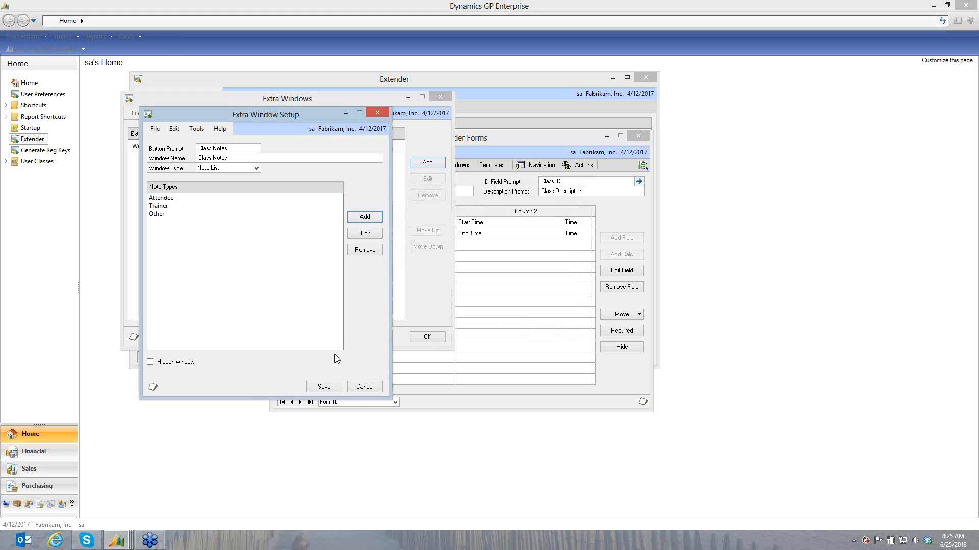
left_click(325, 386)
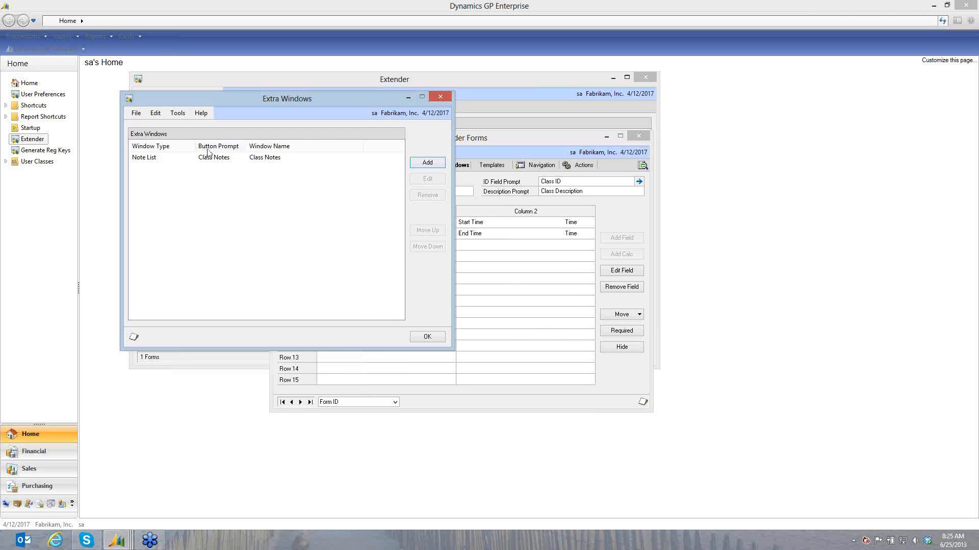
left_click(428, 336)
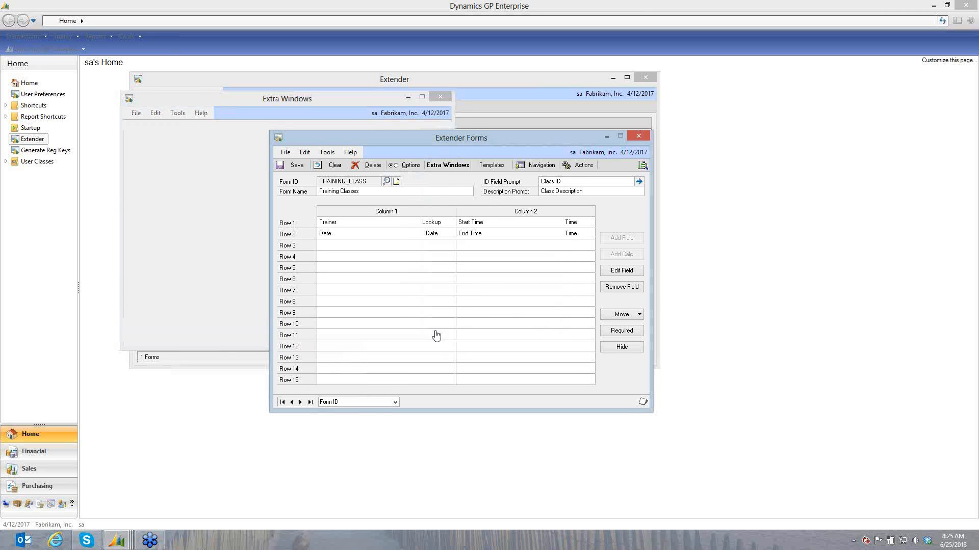
Preview the Training Classes form, load the New Employee Orientation class and open its class notes.
left_click(642, 165)
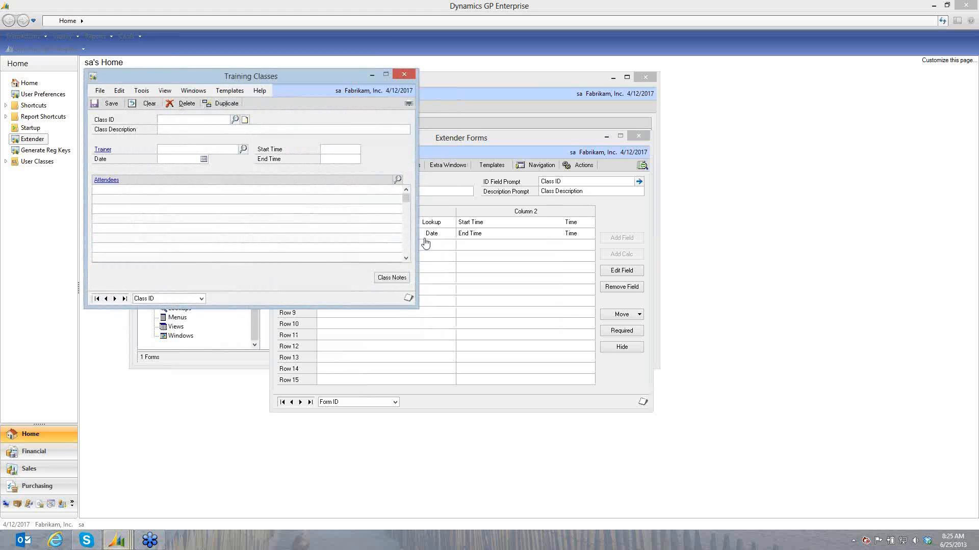
left_click(388, 276)
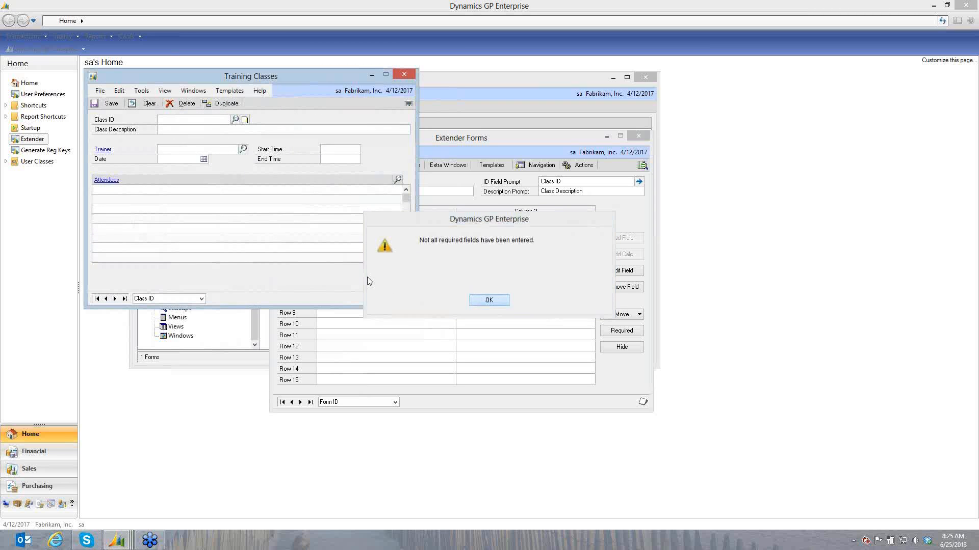
left_click(491, 300)
left_click(115, 298)
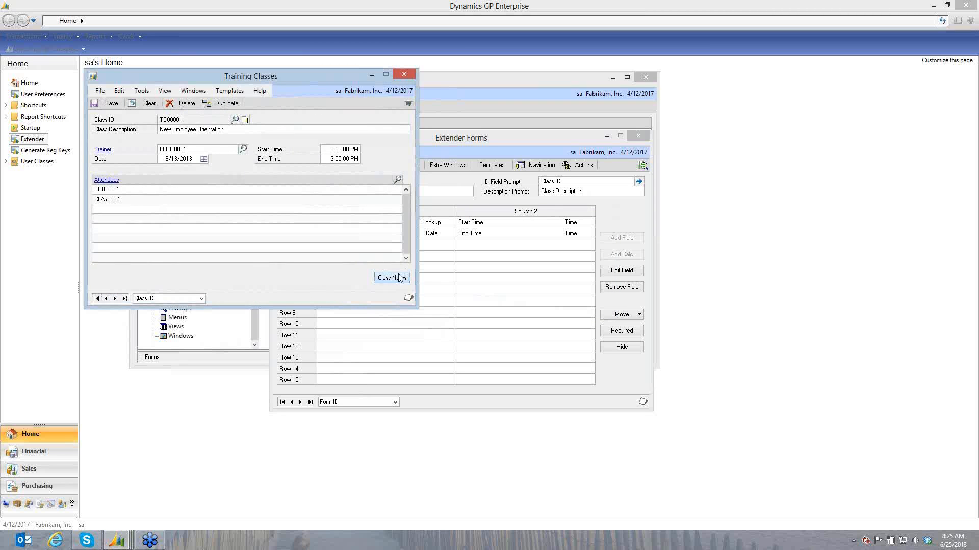
left_click(391, 278)
Add a Trainer note reading "test" to the class, save the class record and close the form preview.
left_click(418, 152)
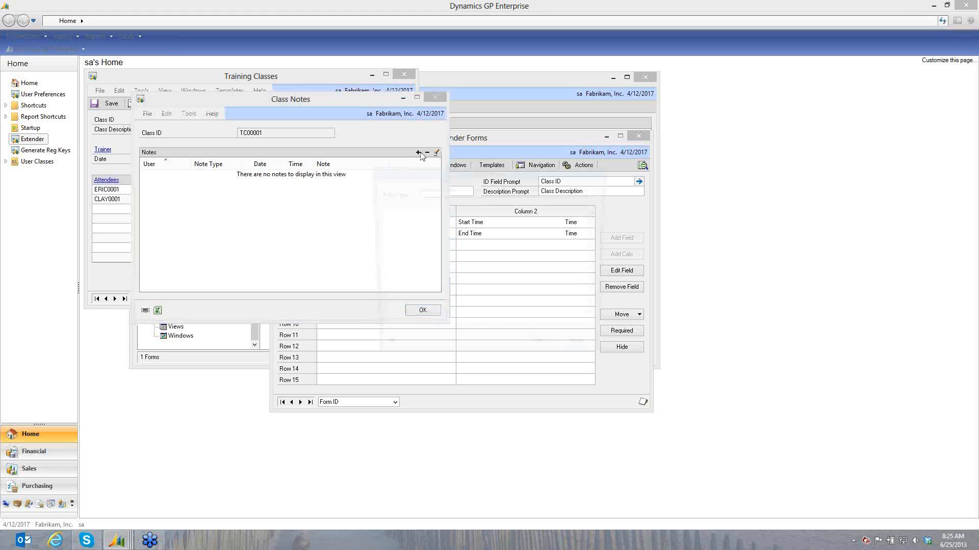
left_click(428, 194)
left_click(428, 208)
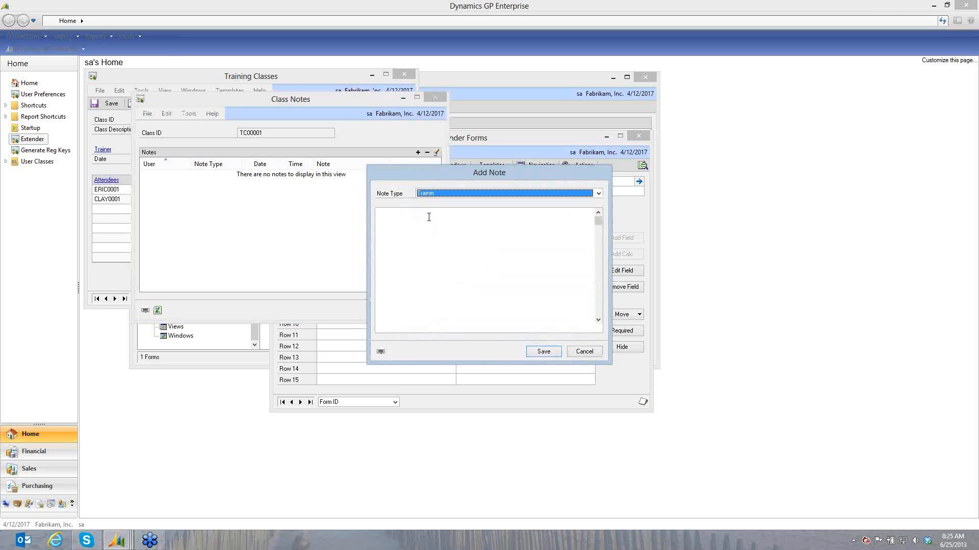
left_click(455, 272)
type("test")
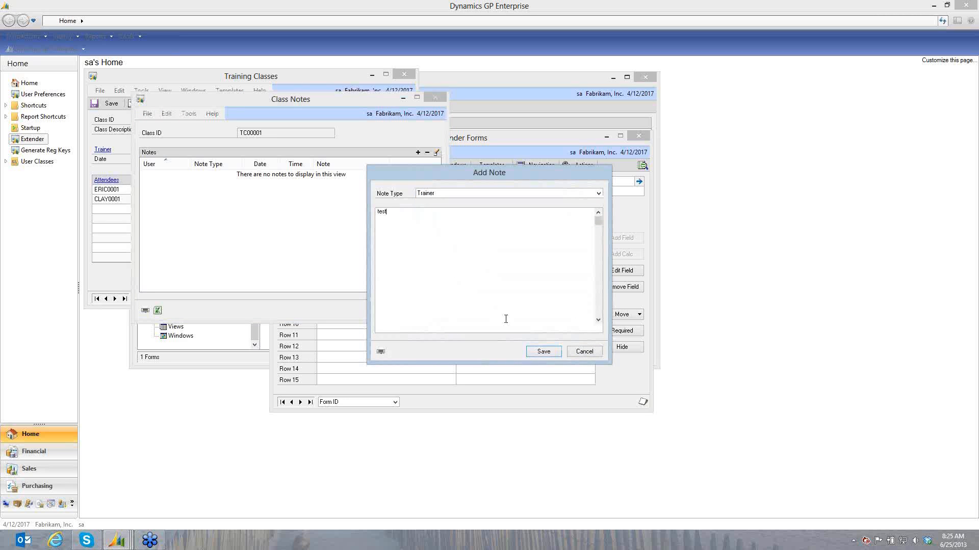
left_click(536, 352)
left_click(423, 310)
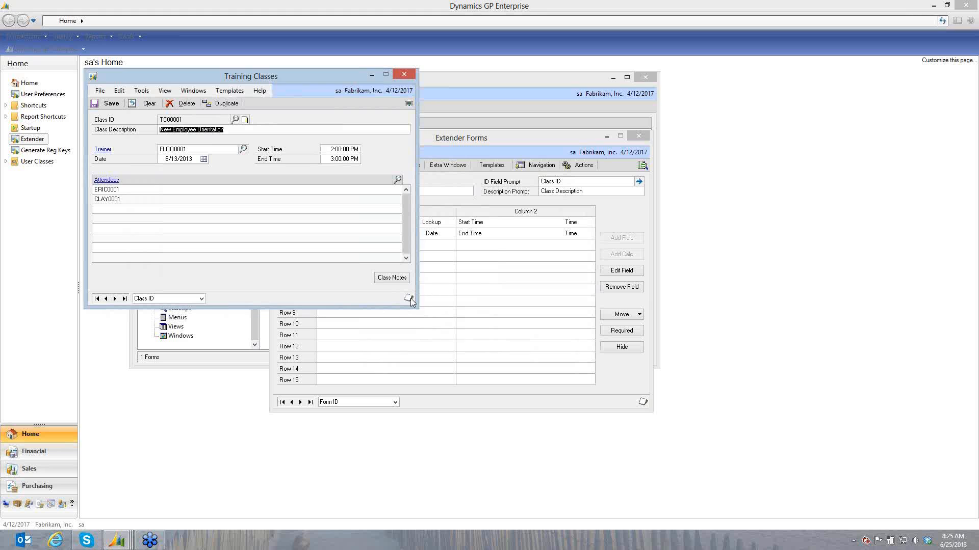
left_click(101, 104)
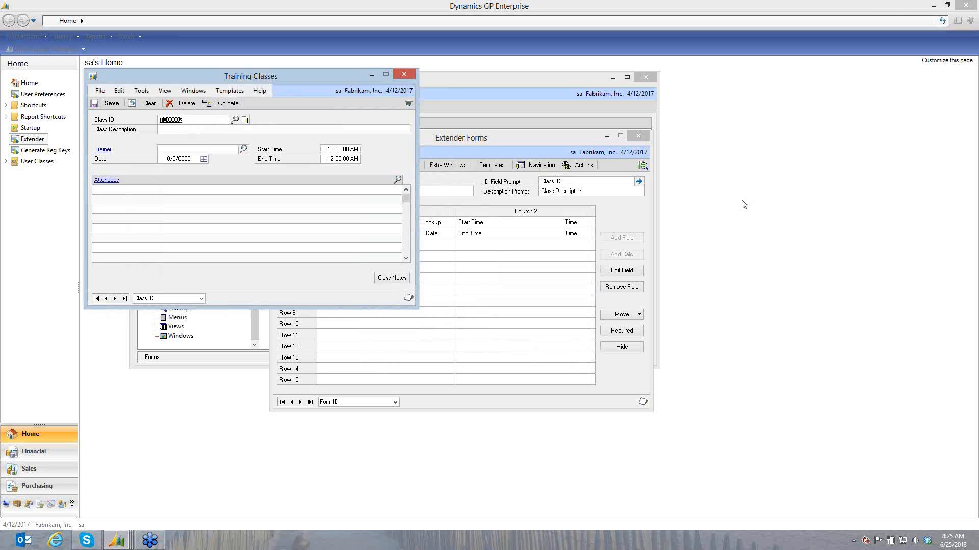
left_click(404, 75)
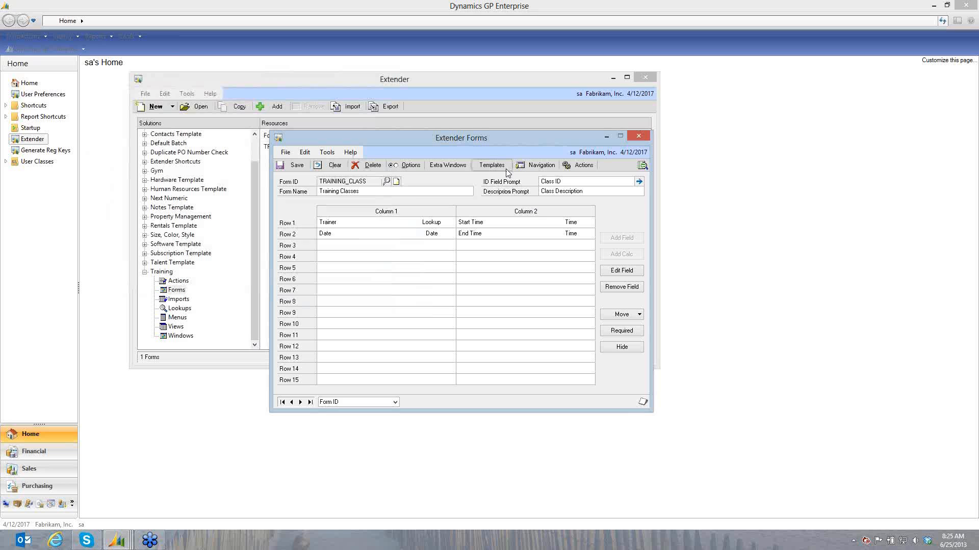
Start a new navigation list for the form, named Training Calendar, with the list type Calendar.
left_click(540, 166)
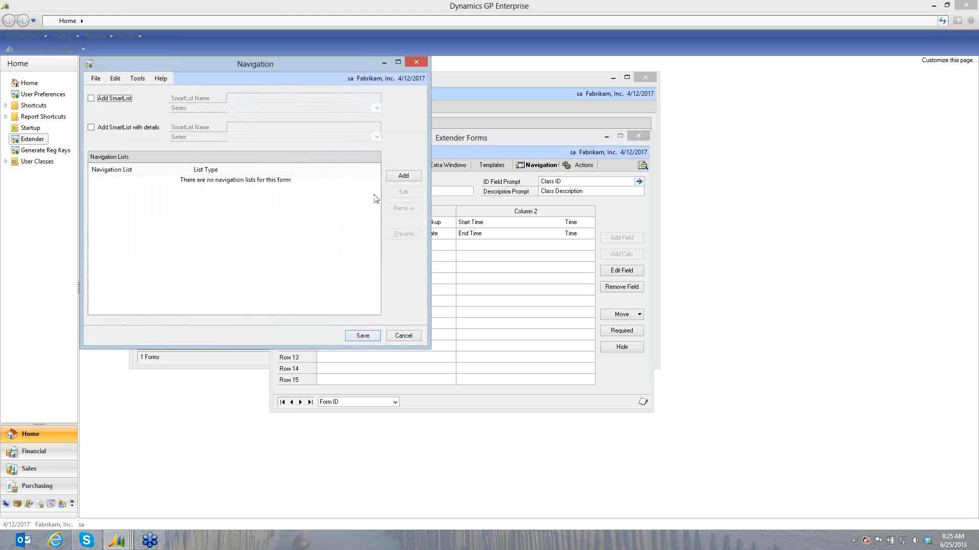
left_click(396, 176)
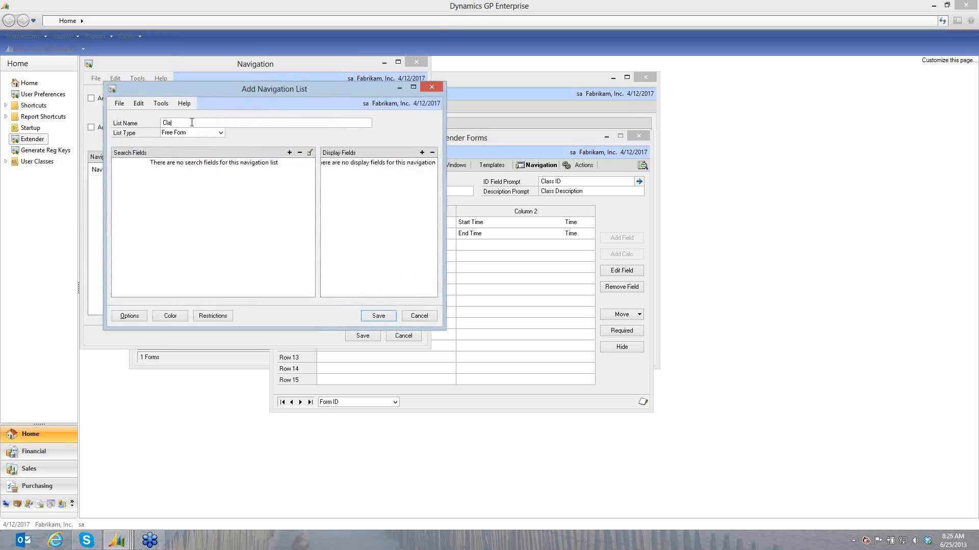
type("tra")
key("BackSpace")
key("BackSpace")
key("BackSpace")
type("Training Calend")
left_click(193, 134)
left_click(181, 142)
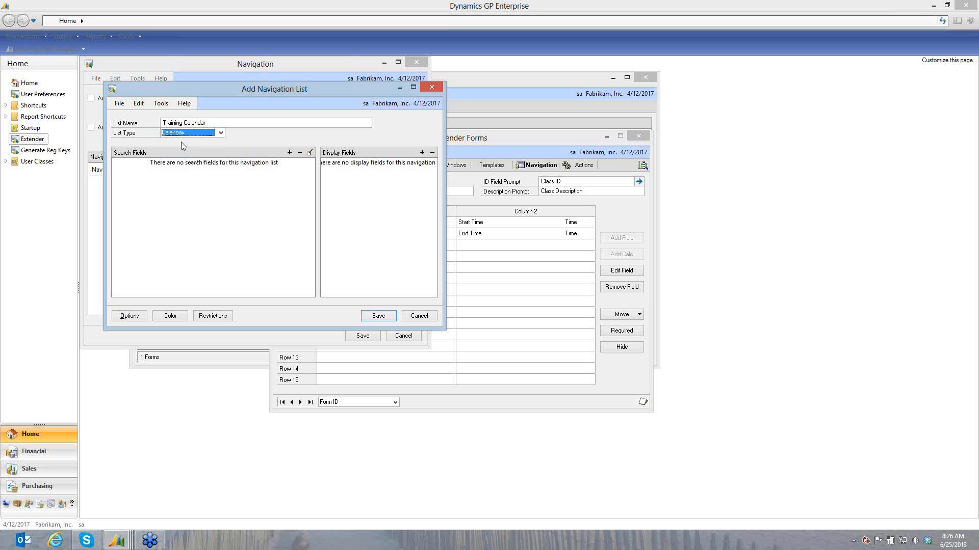
Set Date as the calendar's date field and add Class ID as a search field with the Contains method.
left_click(288, 153)
left_click(452, 265)
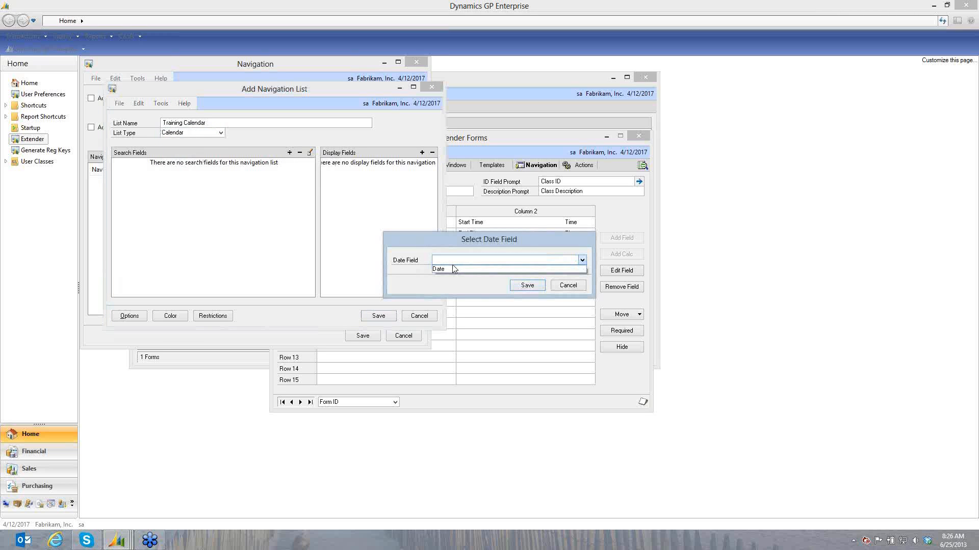
left_click(477, 271)
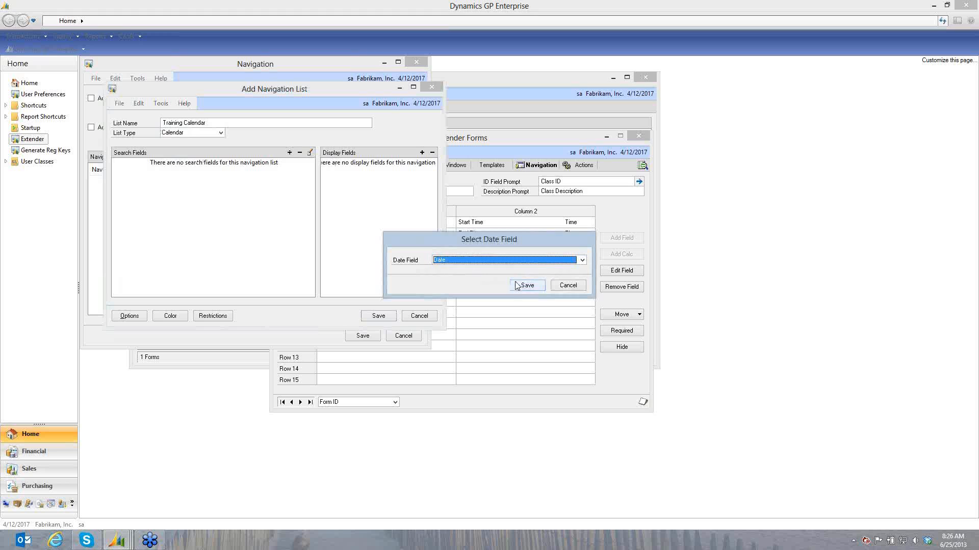
left_click(527, 285)
left_click(287, 153)
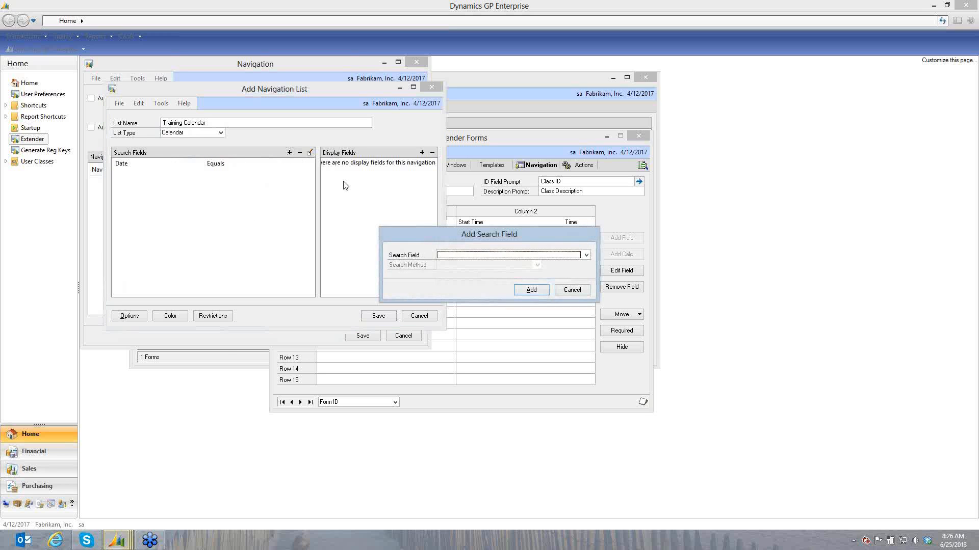
left_click(459, 255)
left_click(455, 264)
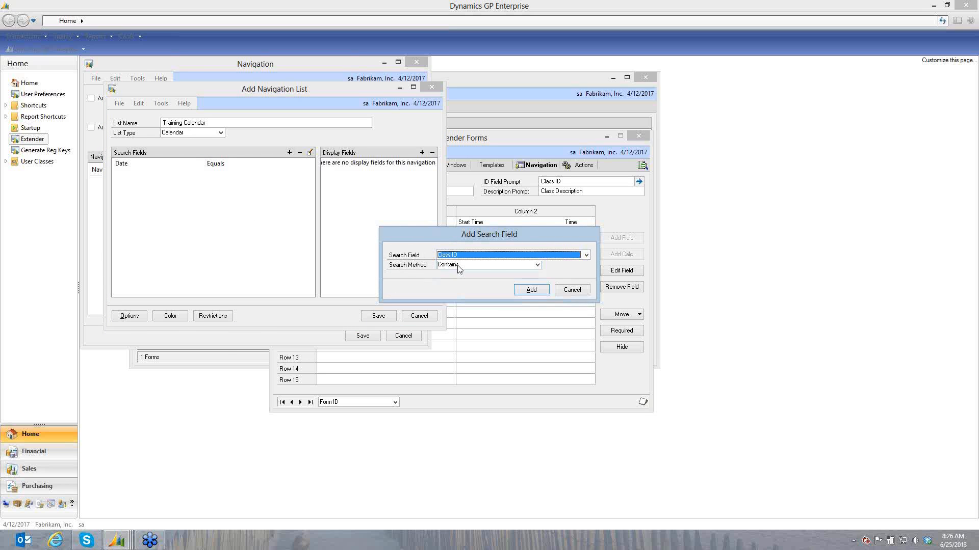
left_click(531, 291)
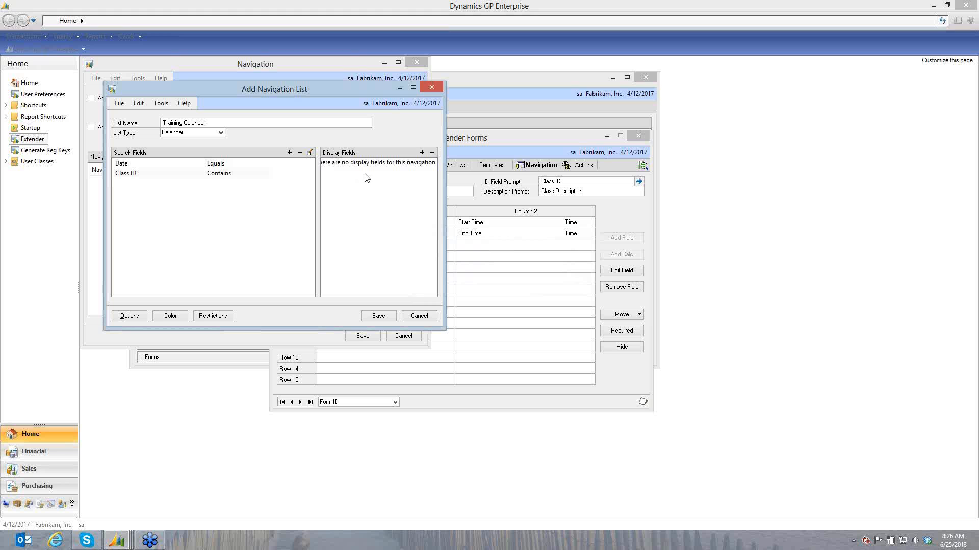
Add all fields from Class ID through End Time as display fields of the navigation list.
left_click(422, 152)
left_click(403, 230)
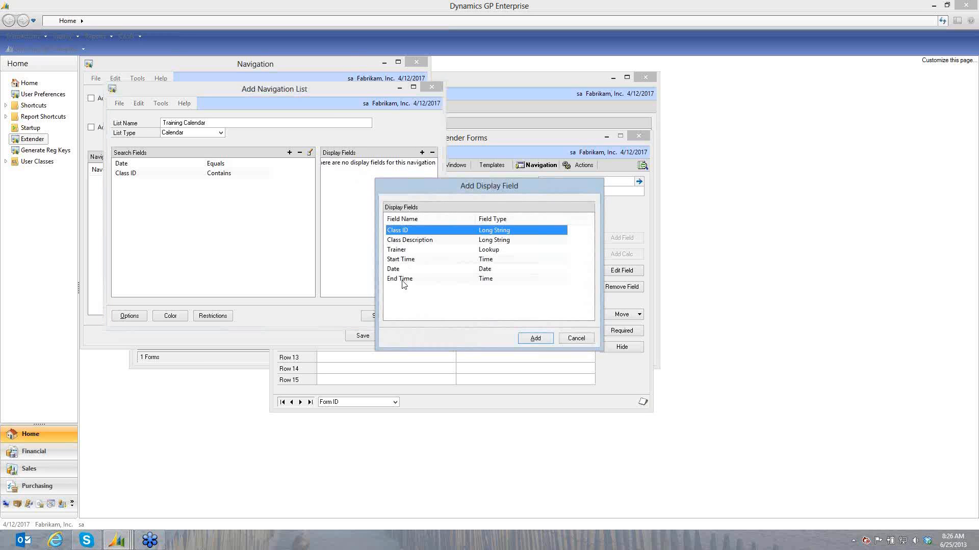
left_click(403, 280, "shift")
left_click(534, 338)
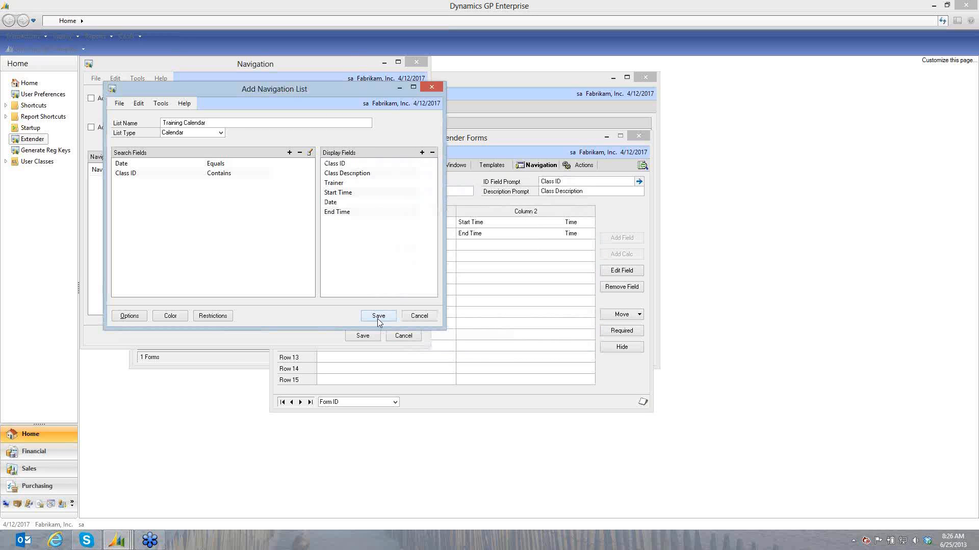
Enable the Export To Excel action in the navigation list's options and save them.
left_click(130, 317)
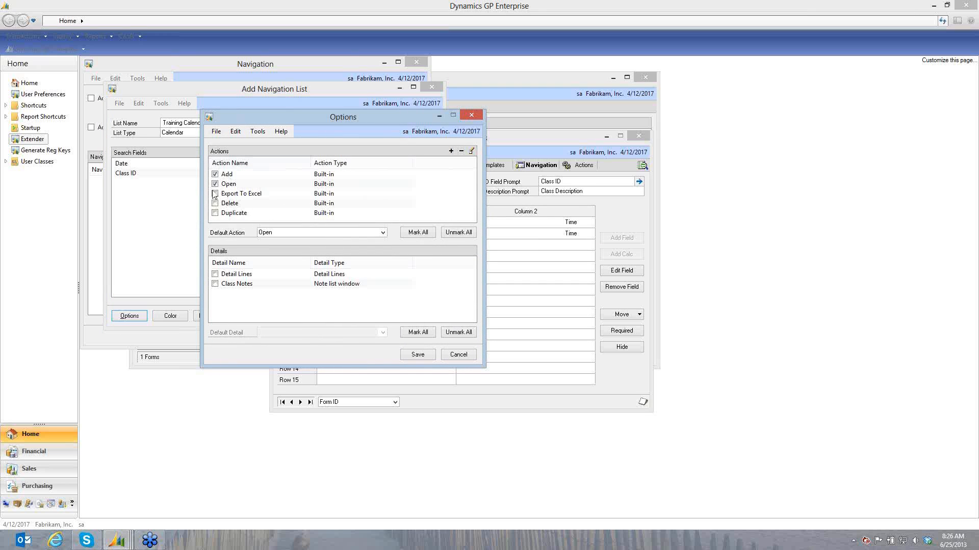
left_click(215, 194)
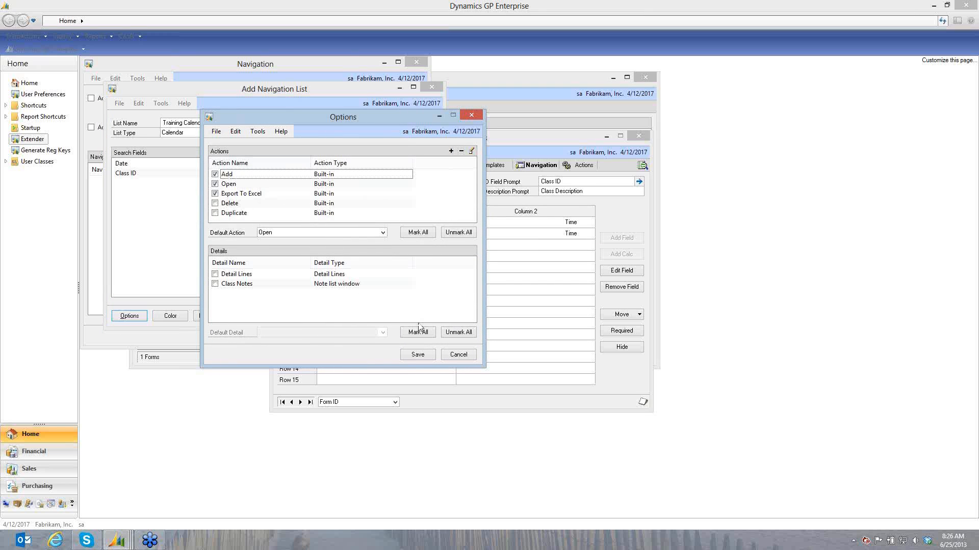
left_click(417, 356)
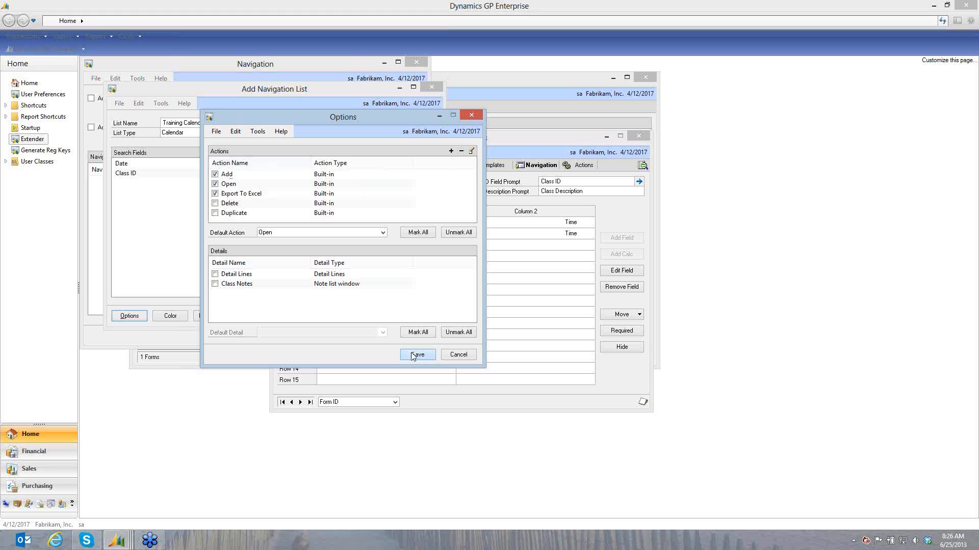
Check the color coding settings without changing them, and save the Training Calendar navigation list.
left_click(170, 316)
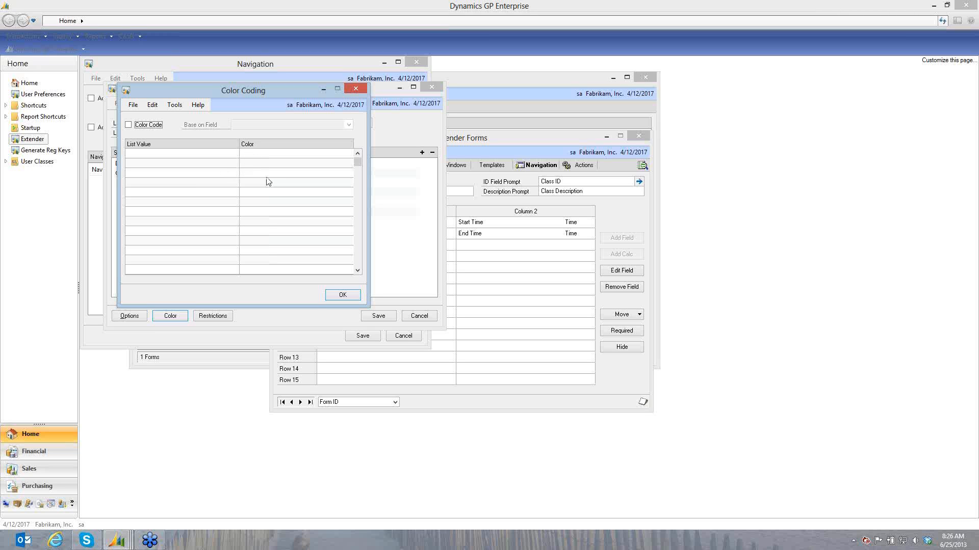
left_click(342, 294)
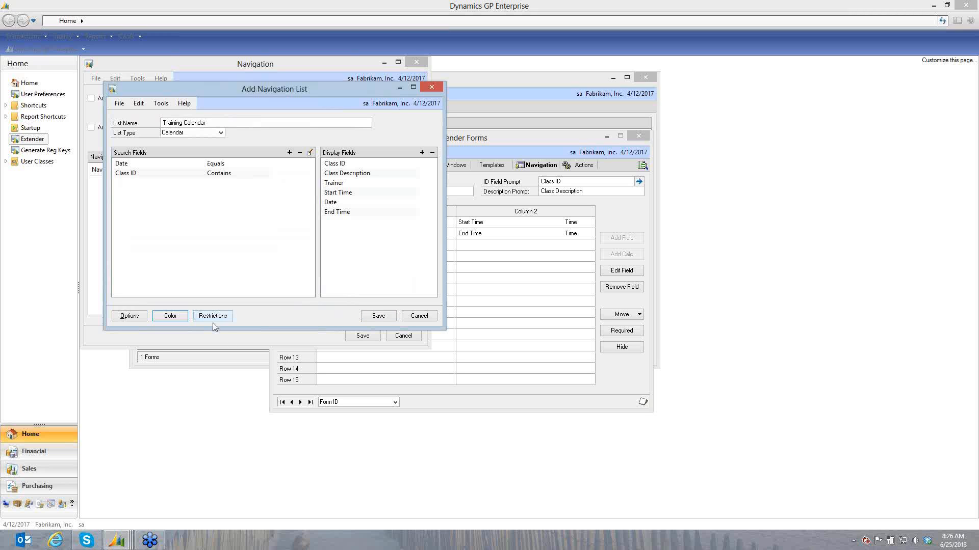
left_click(379, 317)
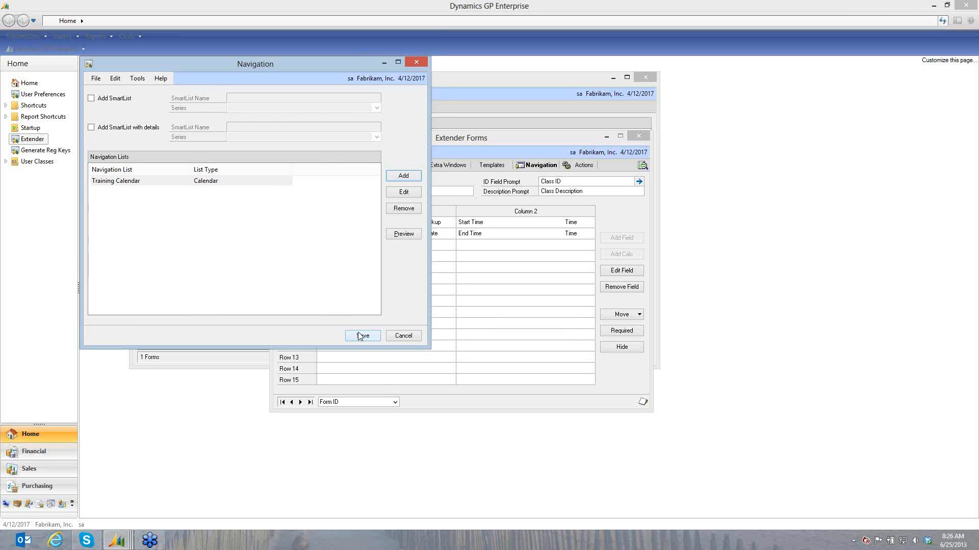
Preview the Training Calendar and check April 12, 13 and 14, 2017 for classes, including by class ID.
left_click(404, 236)
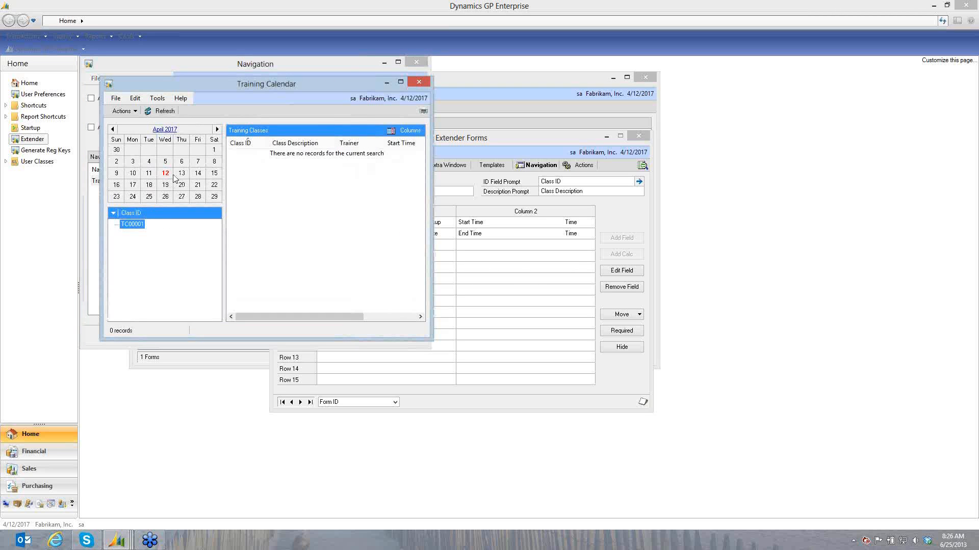
left_click(166, 174)
left_click(134, 225)
left_click(181, 174)
left_click(200, 174)
Preview the Training Classes form and look up the New Employee Orientation class, TC00001, to check its details.
left_click(643, 166)
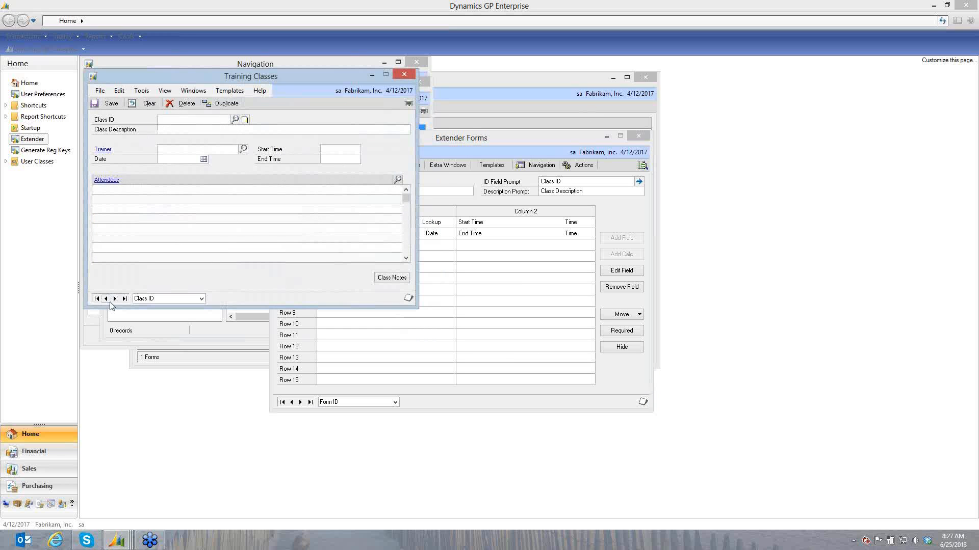
left_click(234, 119)
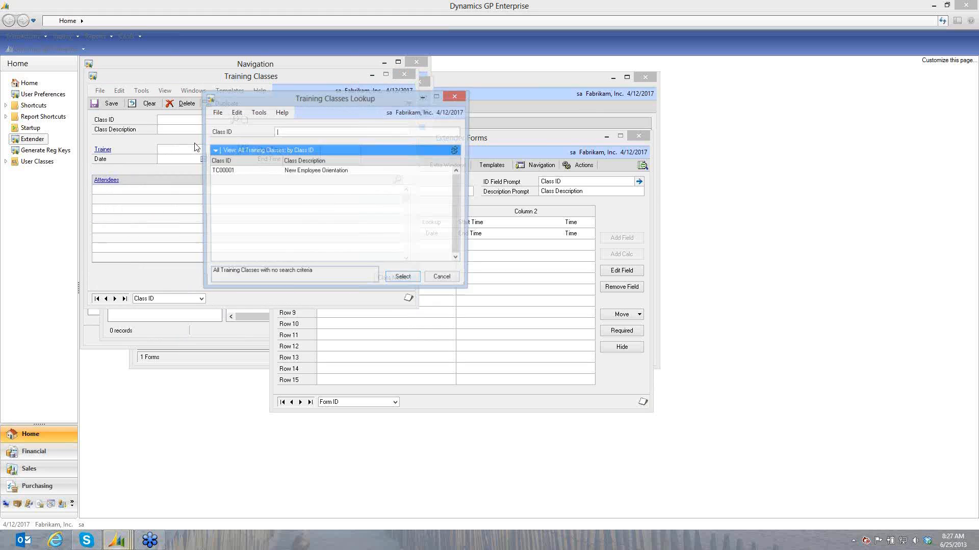
double_click(213, 170)
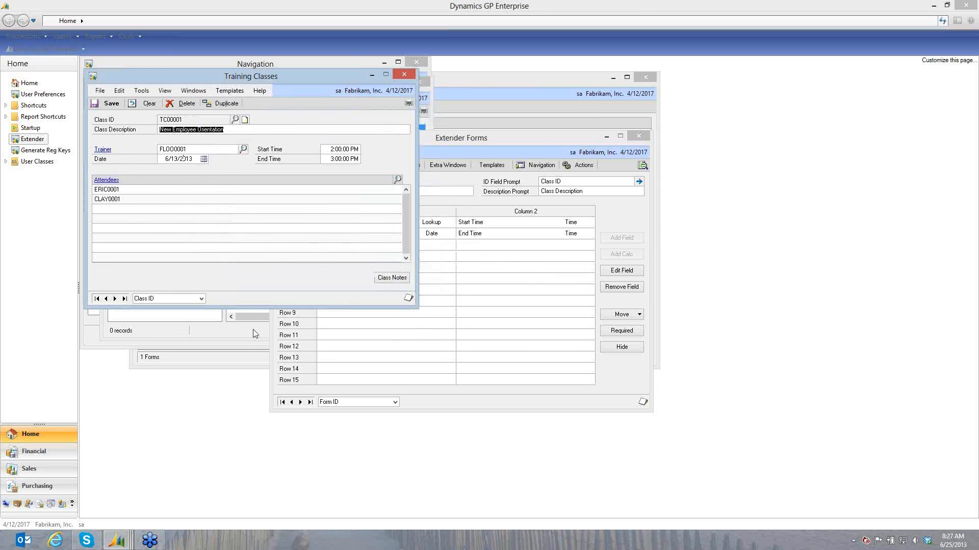
Preview the Training Calendar for June 2013, and check the classes on June 13 and under class ID TC00001.
left_click(267, 58)
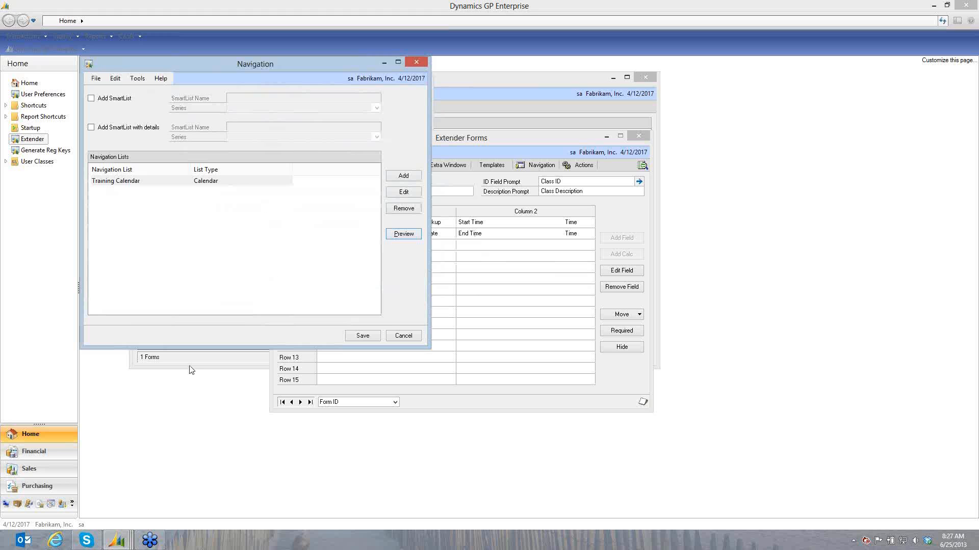
left_click(415, 233)
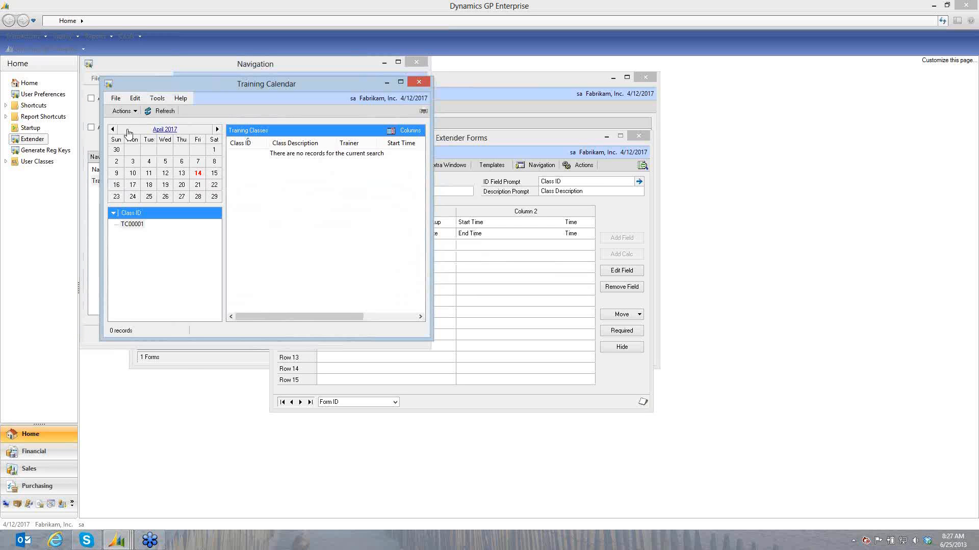
left_click(161, 130)
left_click(496, 265)
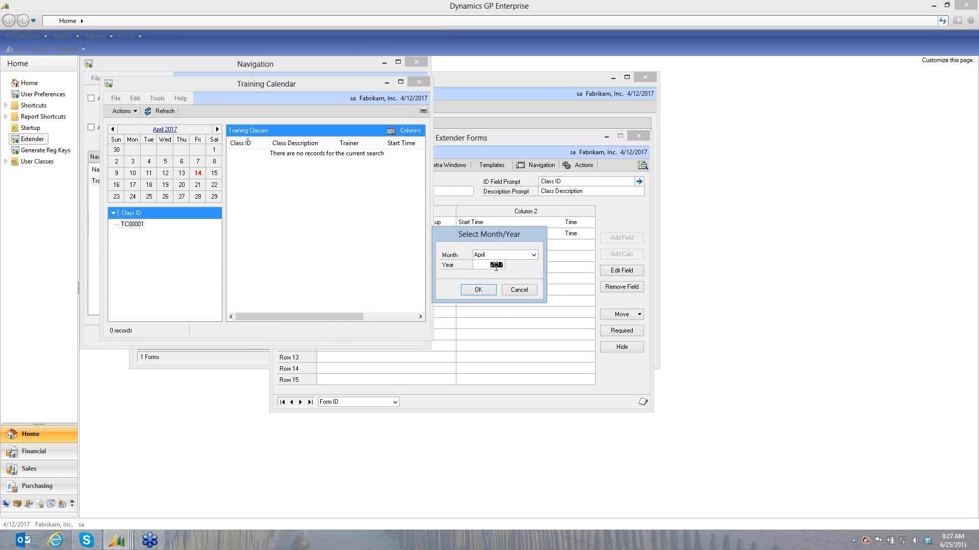
type("2013")
left_click(532, 256)
left_click(493, 301)
left_click(484, 290)
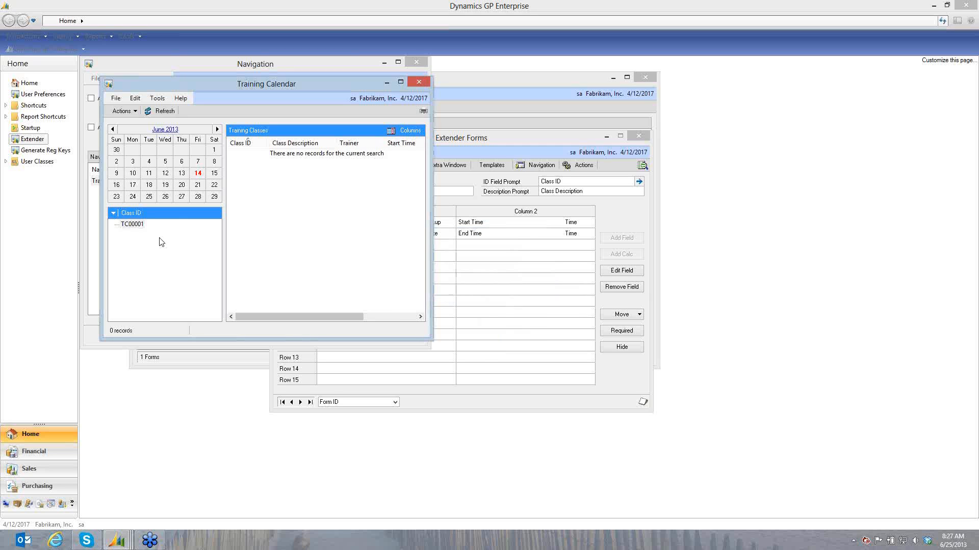
left_click(182, 174)
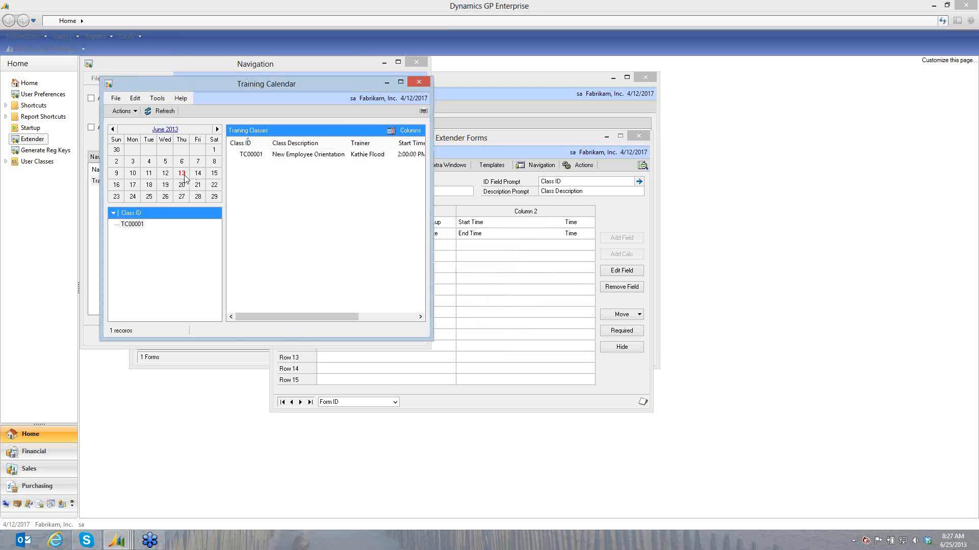
left_click(133, 224)
left_click_drag(253, 86, 278, 169)
In the Training Classes form, start class TC00002 with an employee from the lookup as trainer and the date 6/13/2013.
left_click(493, 139)
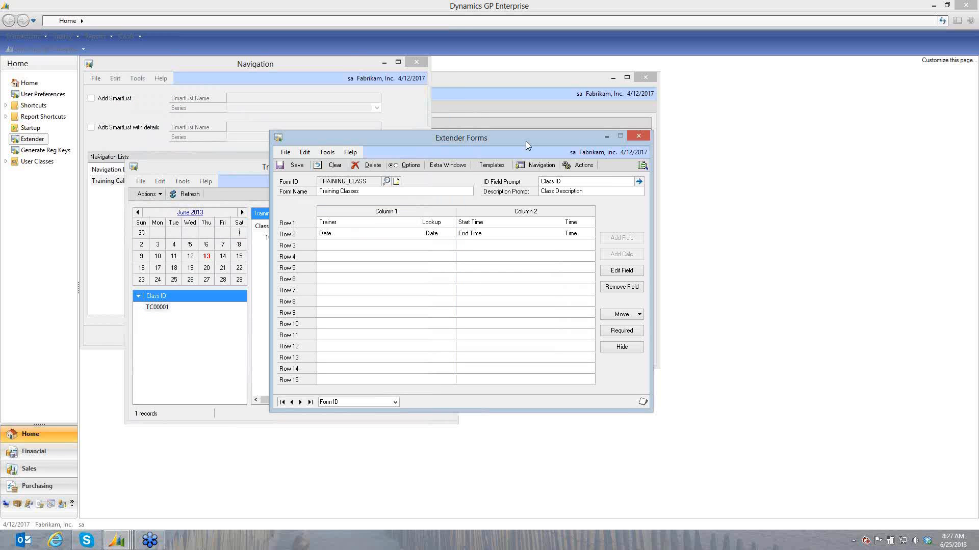
left_click(642, 166)
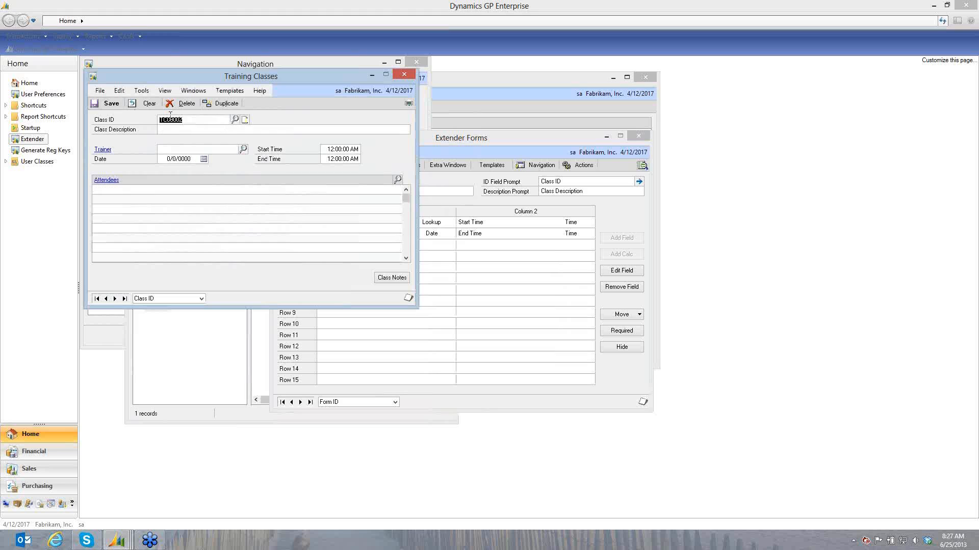
left_click(197, 130)
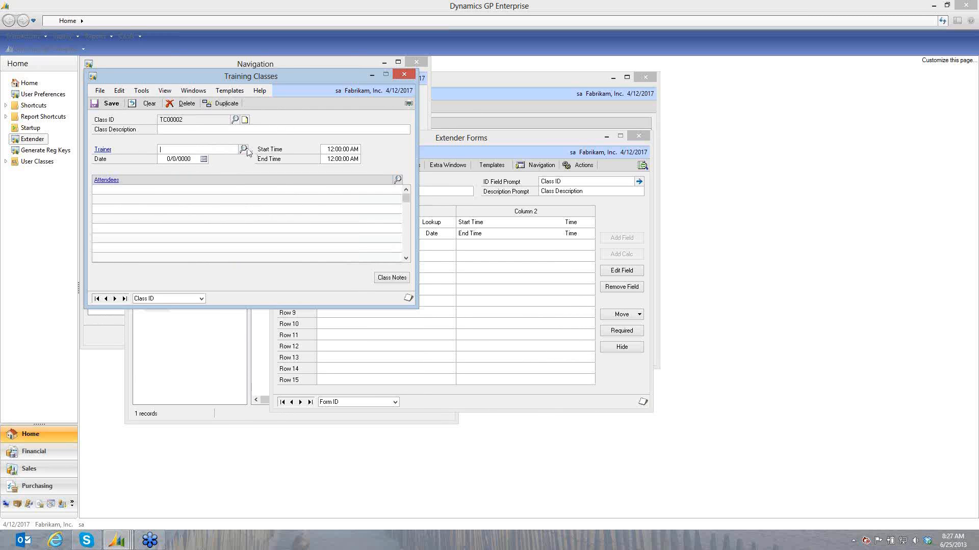
left_click(245, 149)
double_click(225, 237)
left_click(204, 159)
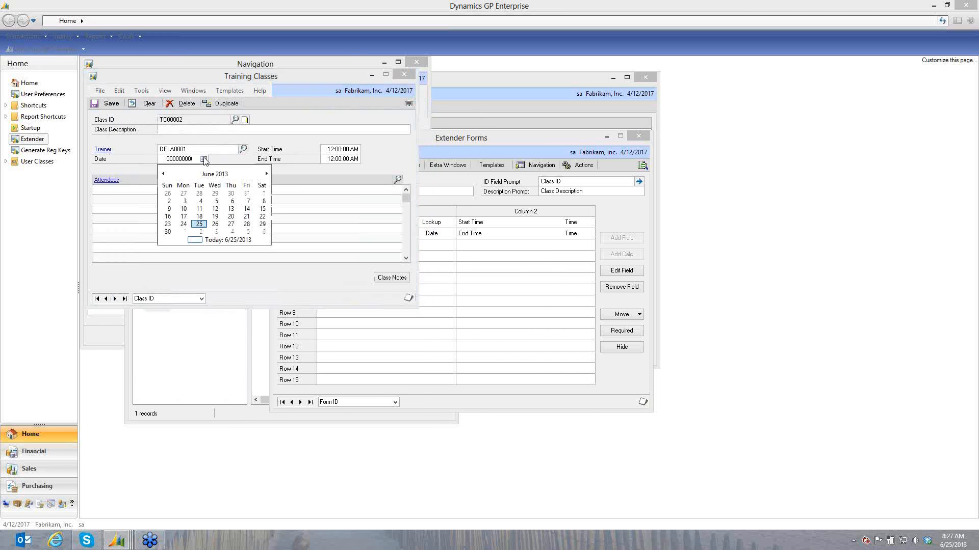
left_click(236, 210)
Set class TC00002 to run from 9:00 AM to 10:00 AM, add one employee as attendee, and save the record.
left_click(360, 148)
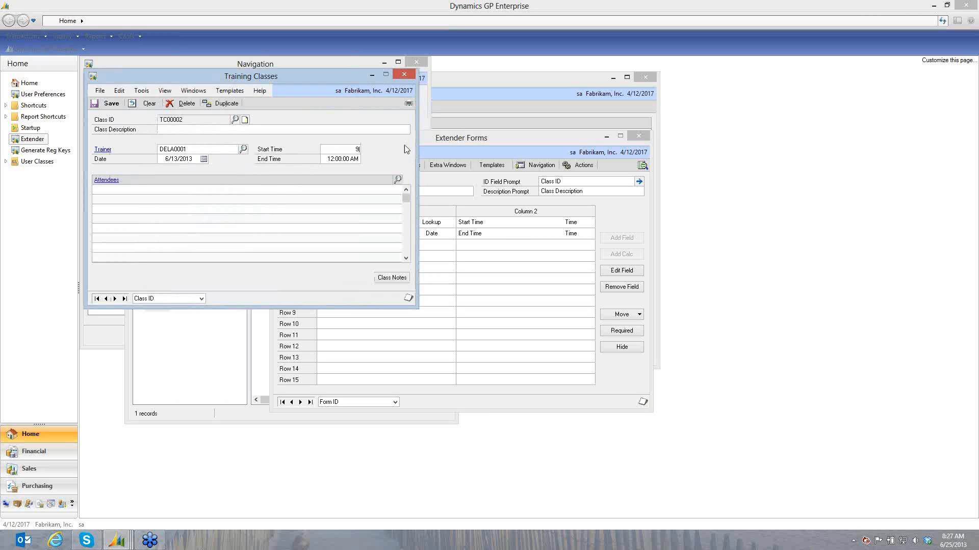
key("Tab")
type("410")
key("Tab")
left_click(398, 179)
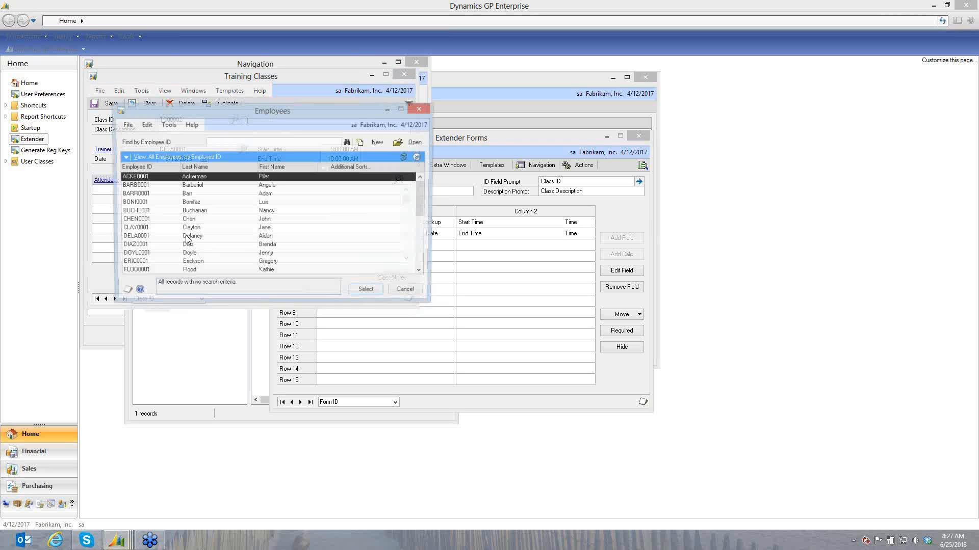
double_click(190, 219)
left_click(106, 104)
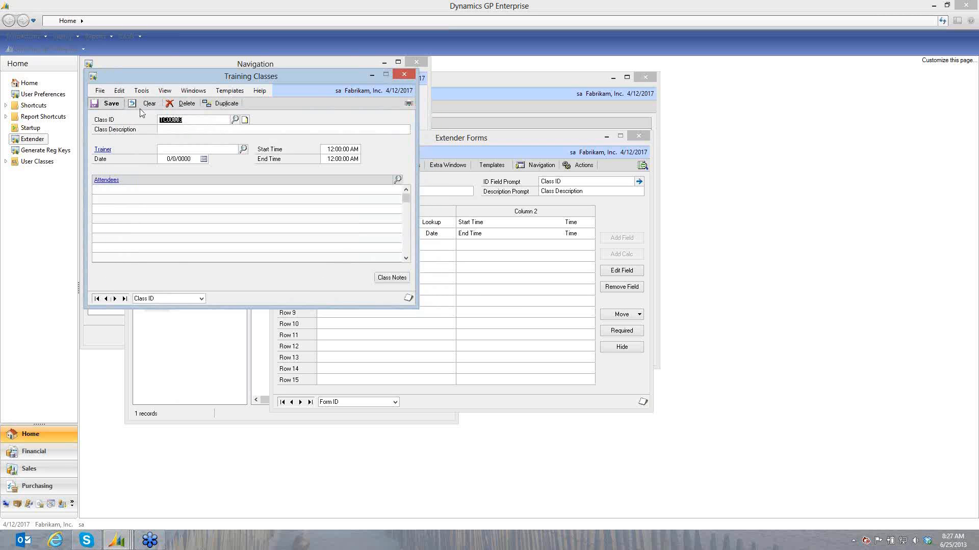
Refresh the open Training Calendar preview to check for class TC00002, and close the preview.
left_click(265, 62)
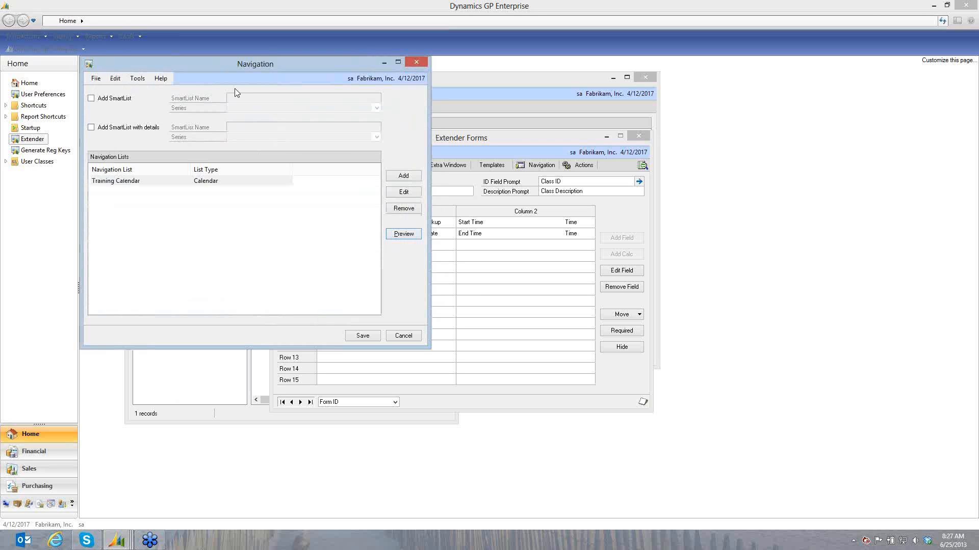
left_click(404, 233)
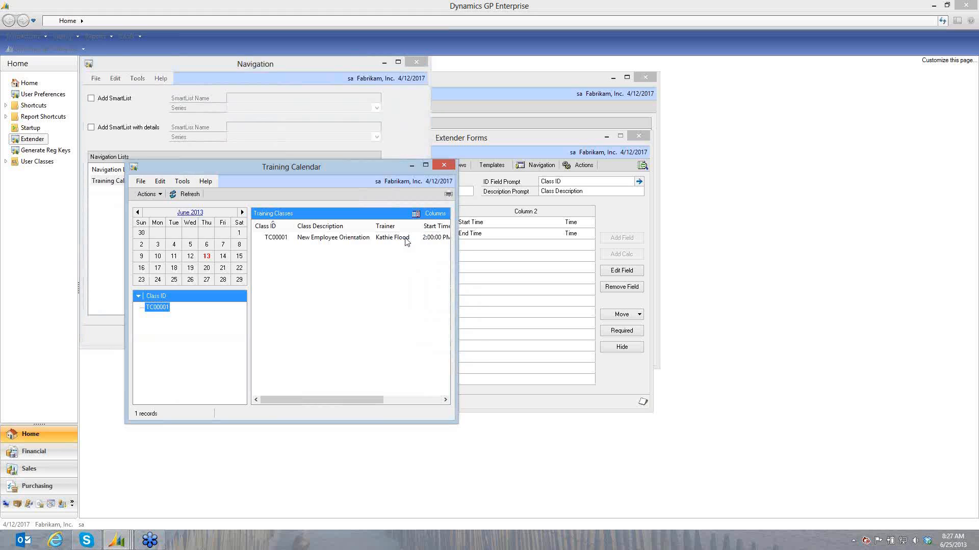
left_click(194, 197)
left_click(443, 165)
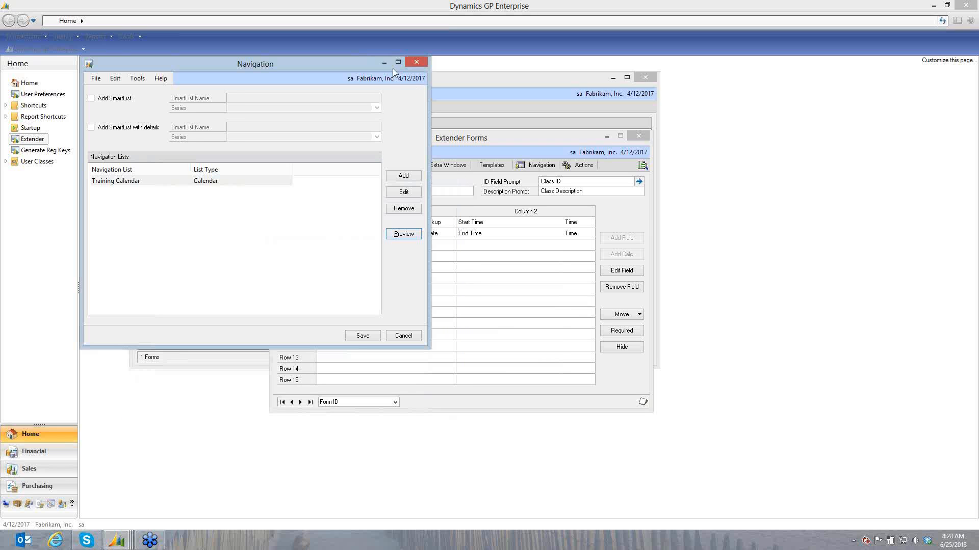
Preview the Training Calendar again for June 2013 and check the classes on June 13.
left_click_drag(348, 65, 631, 186)
left_click(347, 194)
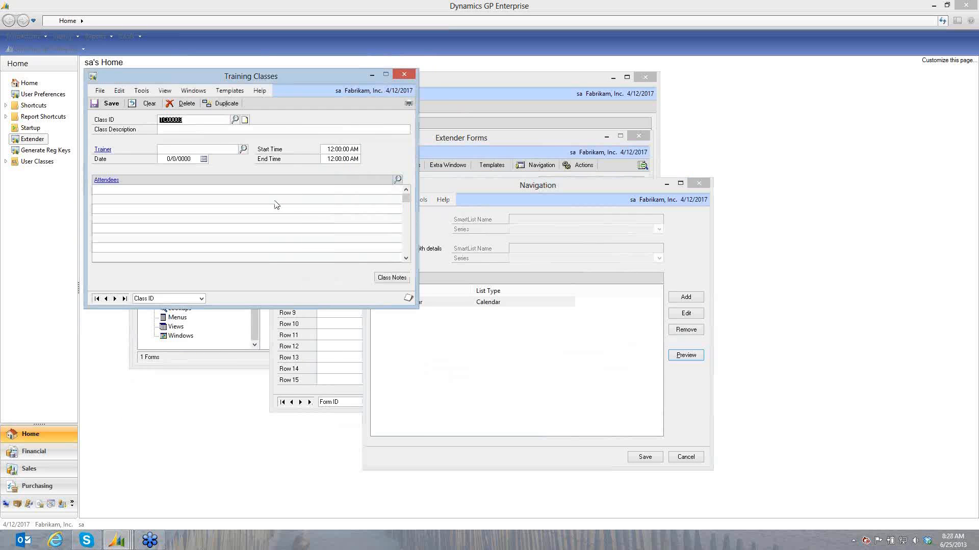
left_click(589, 202)
left_click(692, 357)
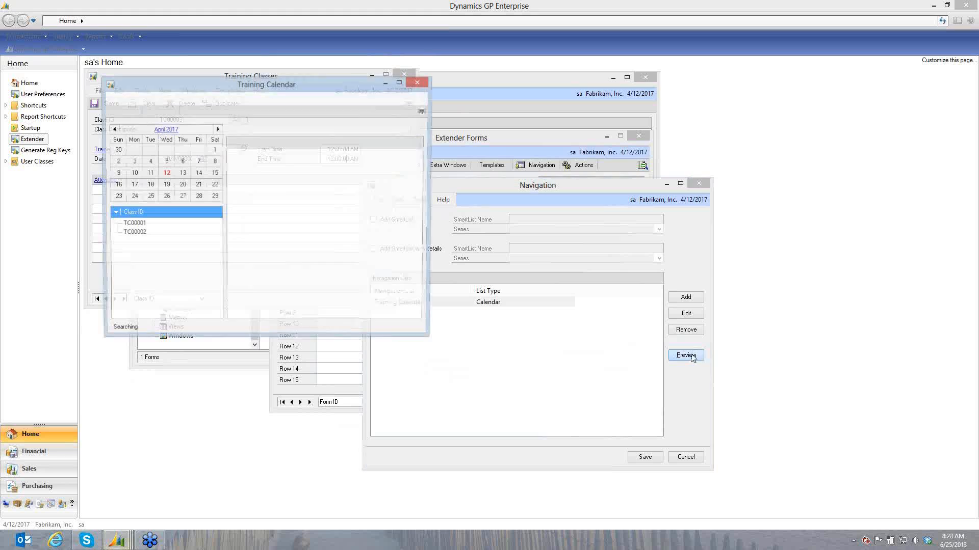
left_click(170, 130)
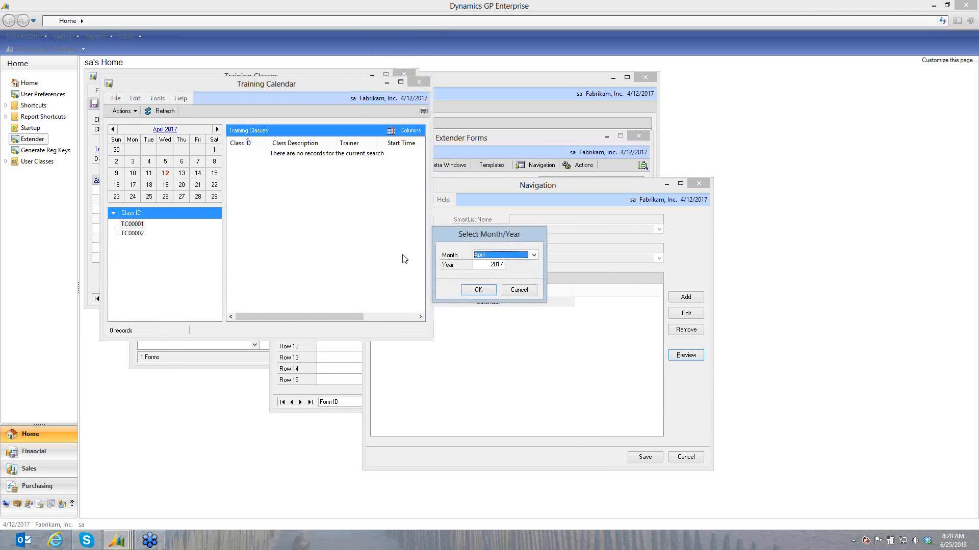
left_click(493, 259)
left_click(490, 300)
left_click(494, 266)
type("2")
left_click(478, 290)
left_click(179, 176)
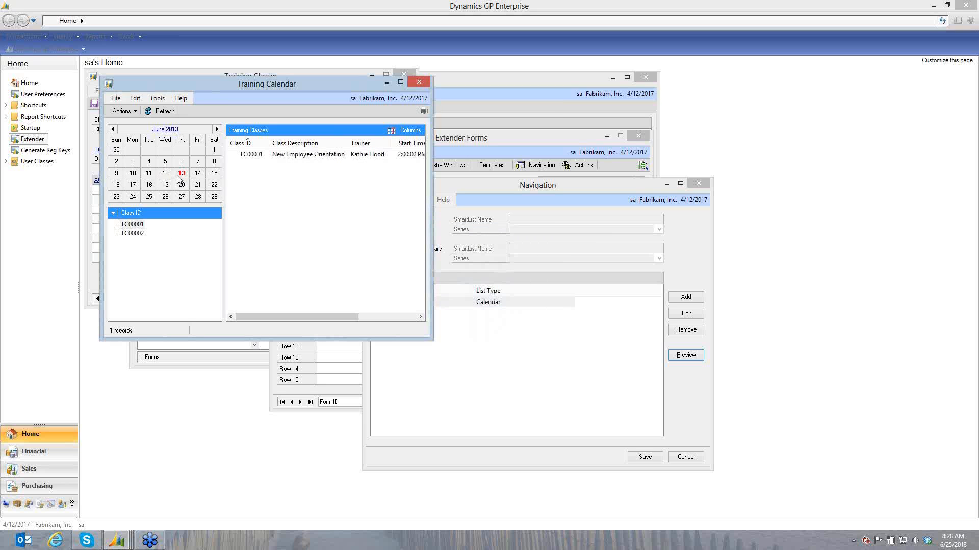
Filter the calendar by class IDs TC00002 and TC00001 in turn to compare their entries, and close the preview.
left_click(137, 234)
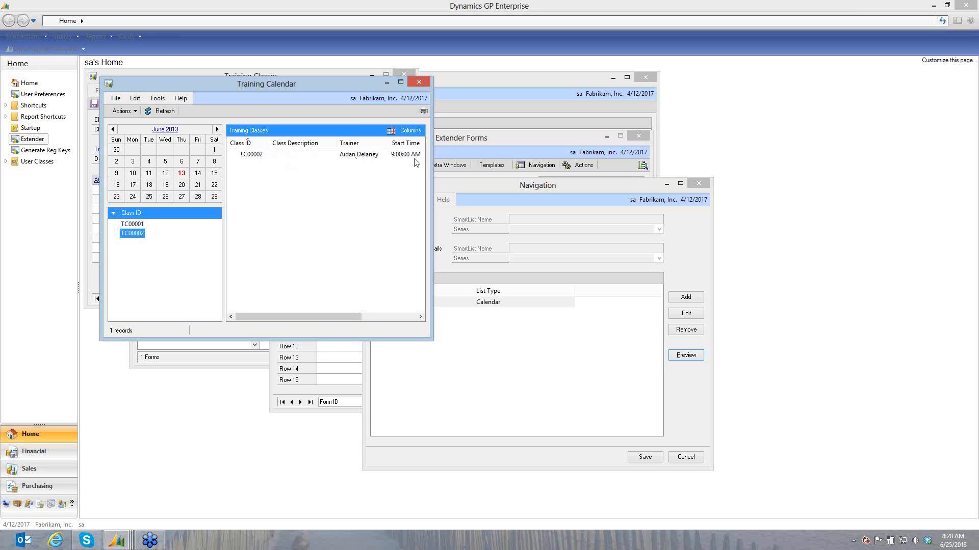
left_click(132, 225)
left_click(131, 235)
left_click(131, 225)
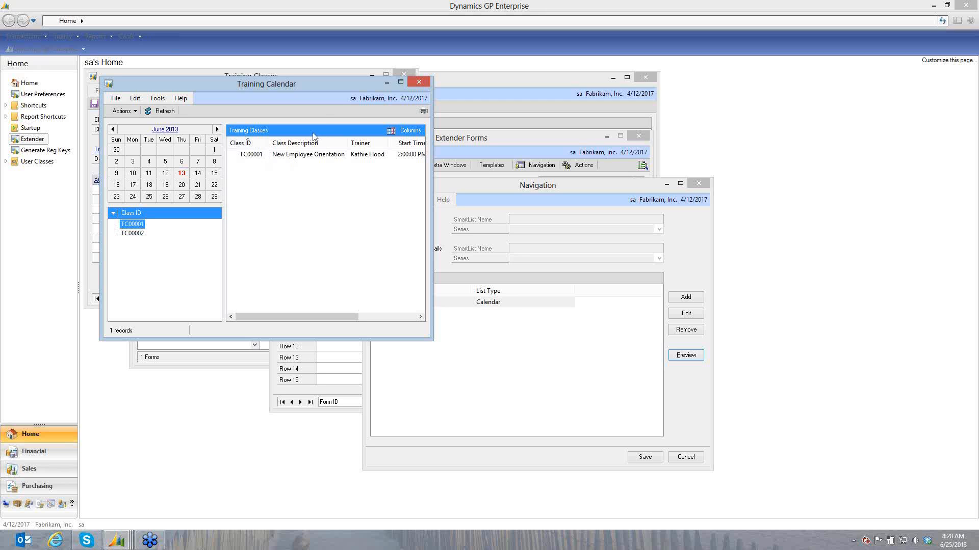
left_click(419, 82)
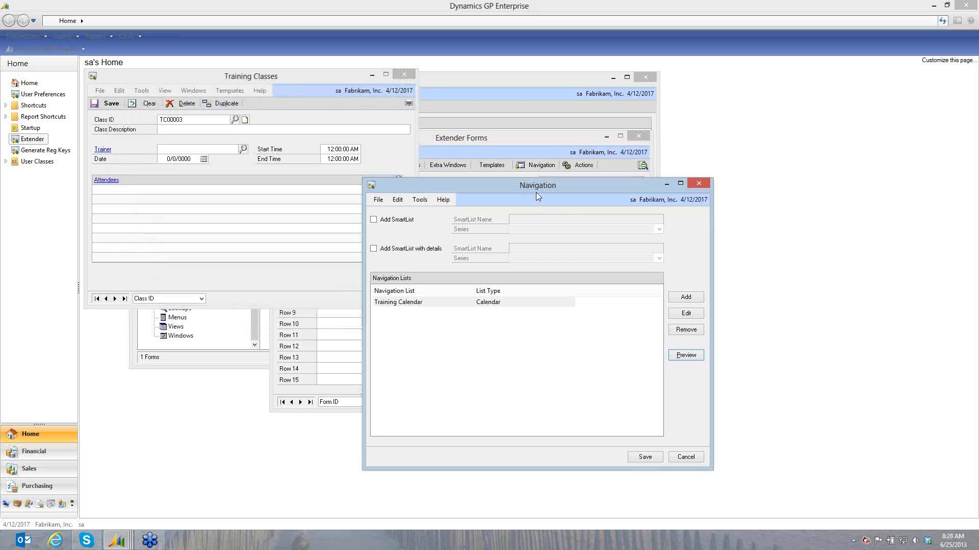
Add a SmartList named Training Classes and one with details named Training Classes Attendees, both in the Extender series, and save the navigation settings.
left_click_drag(536, 188, 524, 158)
left_click(385, 189)
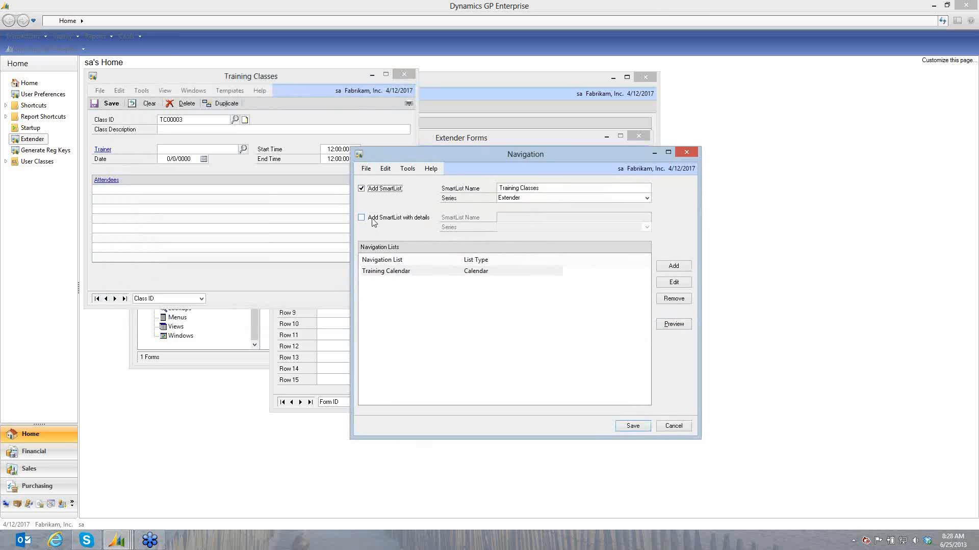
left_click(372, 220)
left_click(554, 215)
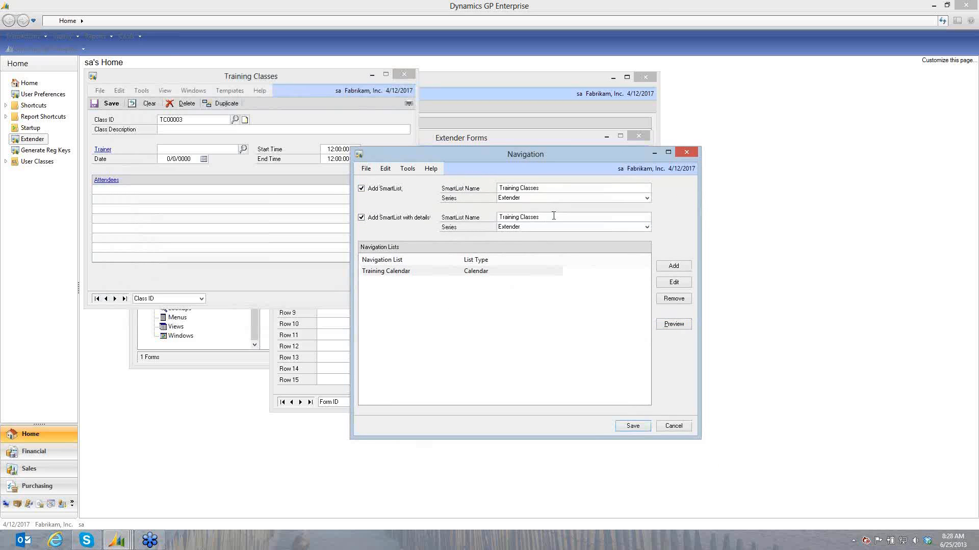
left_click(633, 427)
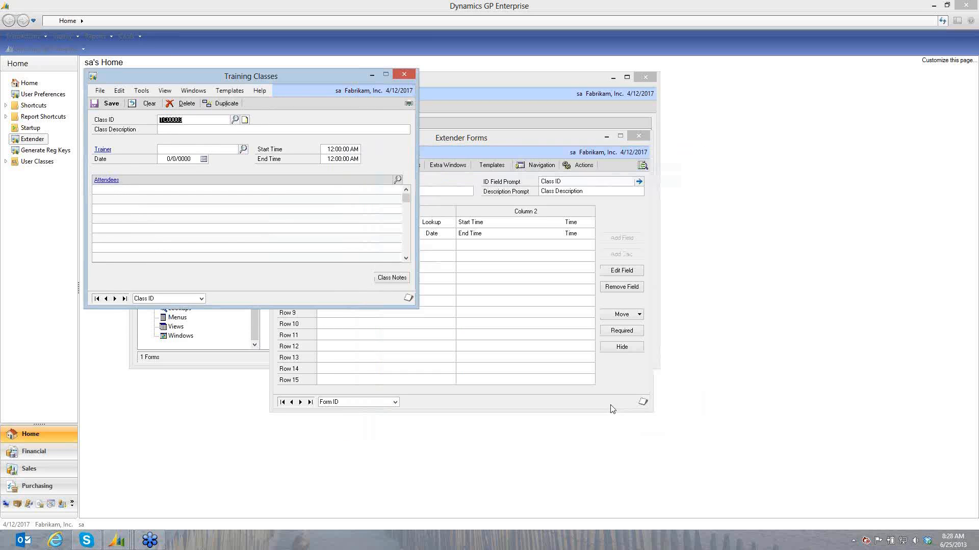
Close the Training Classes entry window, save the Training Classes form definition, and close Extender.
left_click(413, 77)
left_click(429, 404)
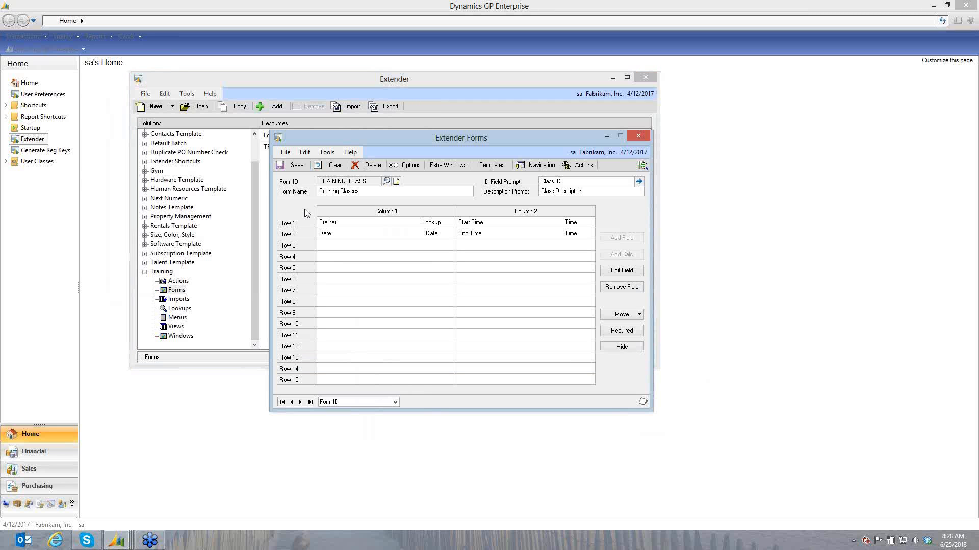
left_click(293, 165)
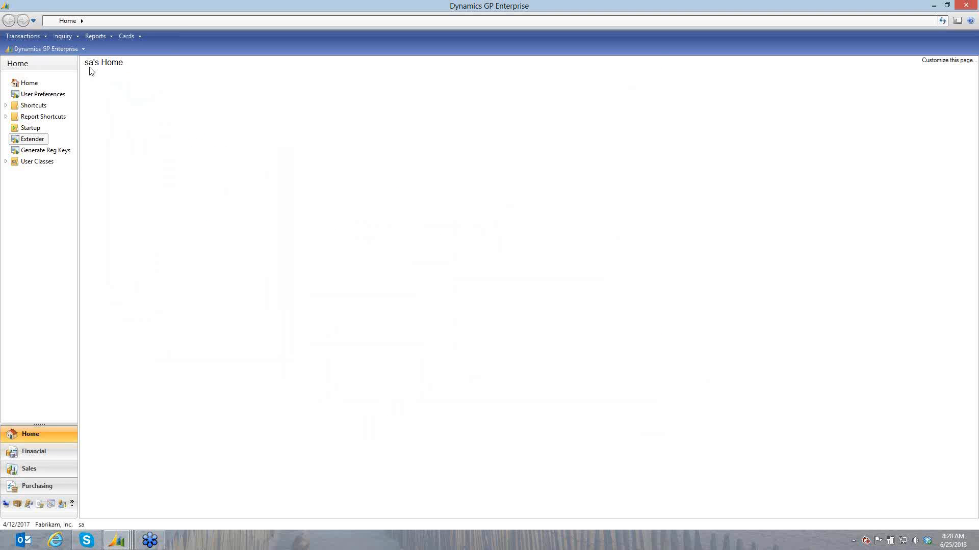
Open SmartList full screen and view the Training Classes list in the Extender folder.
left_click(45, 48)
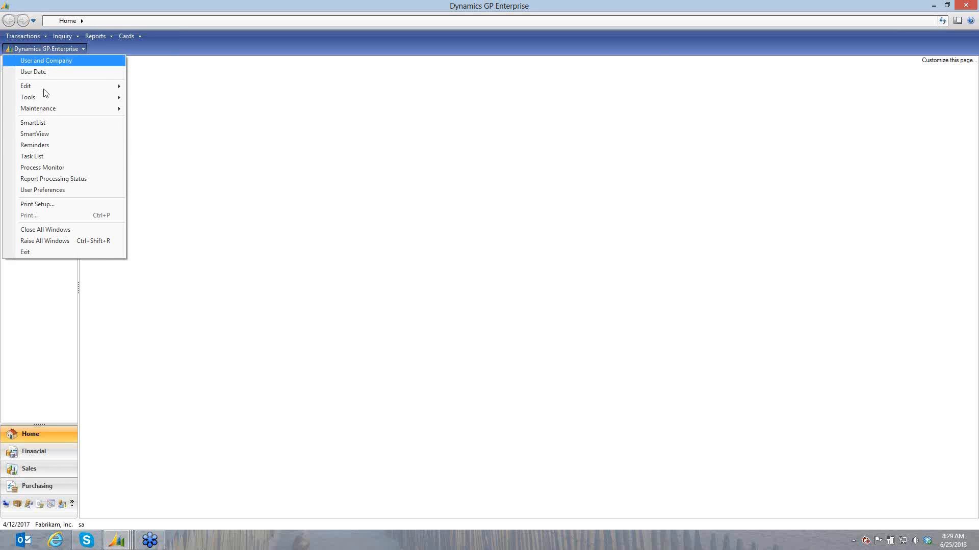
left_click(45, 123)
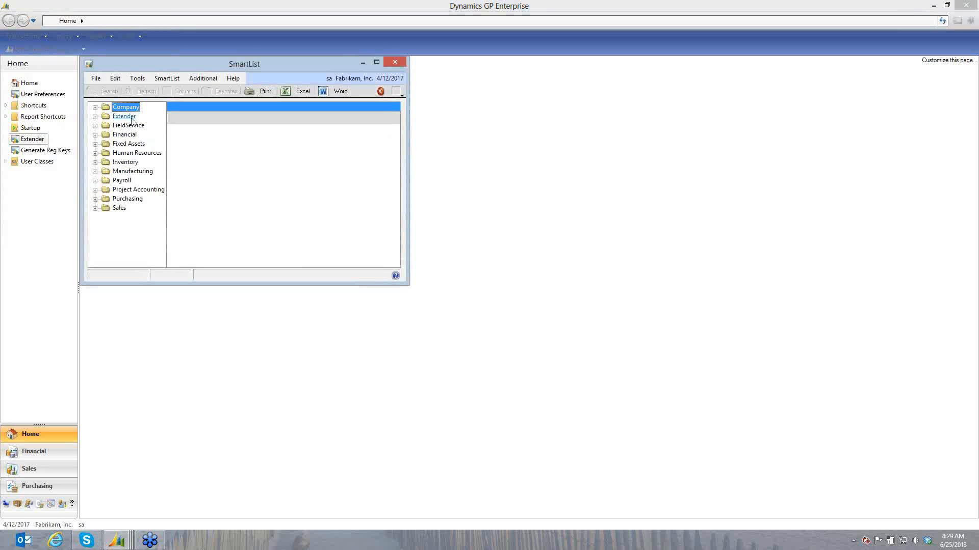
left_click(95, 117)
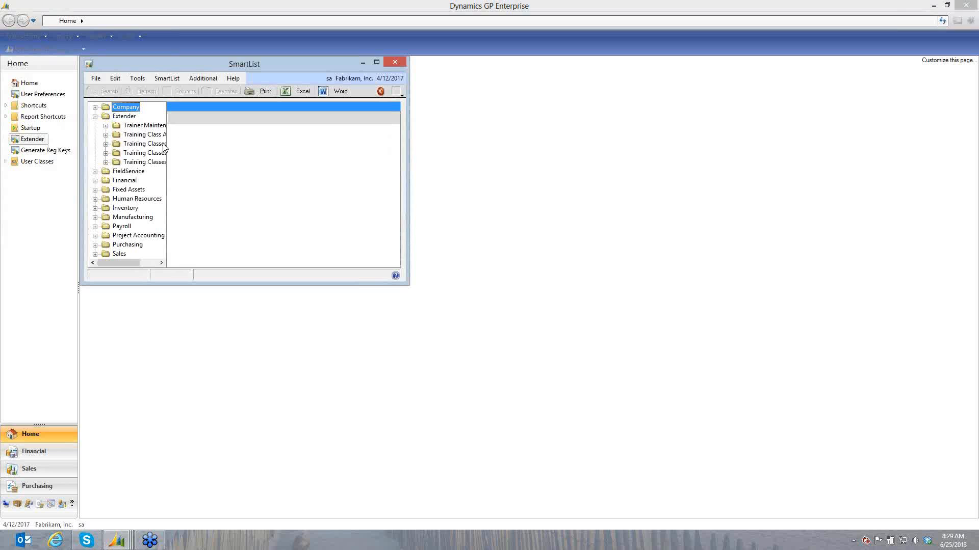
left_click(377, 62)
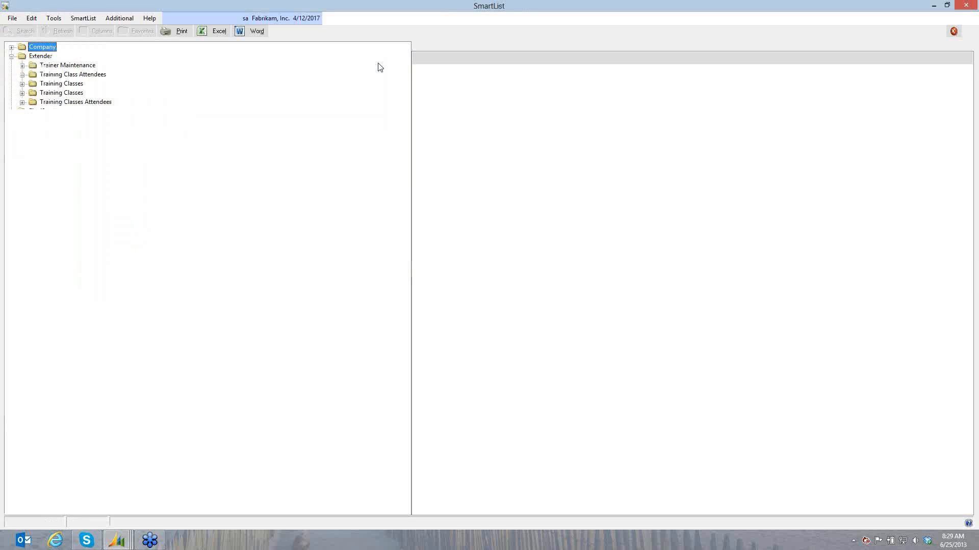
left_click(81, 84)
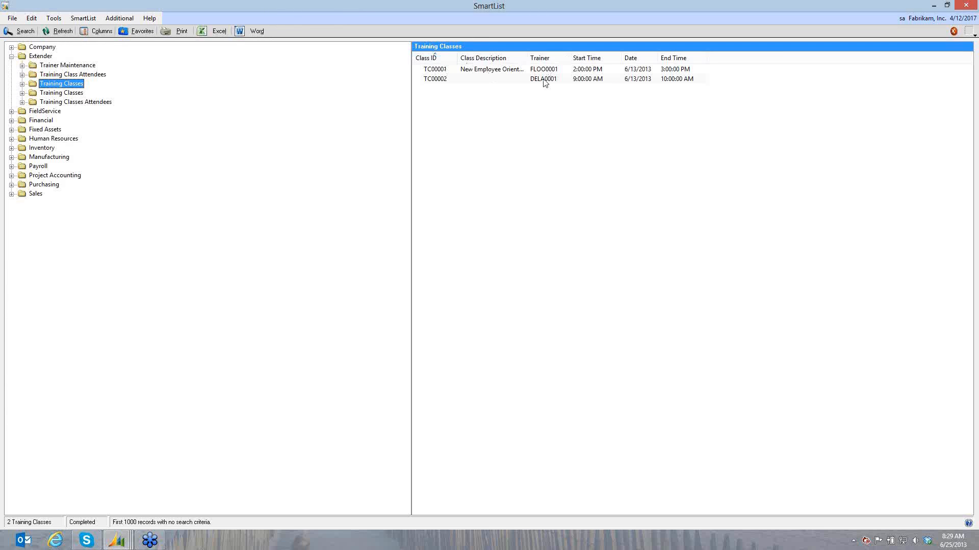
Compare the Training Class Attendees and Training Classes Attendees SmartLists with the Training Classes list.
left_click(84, 74)
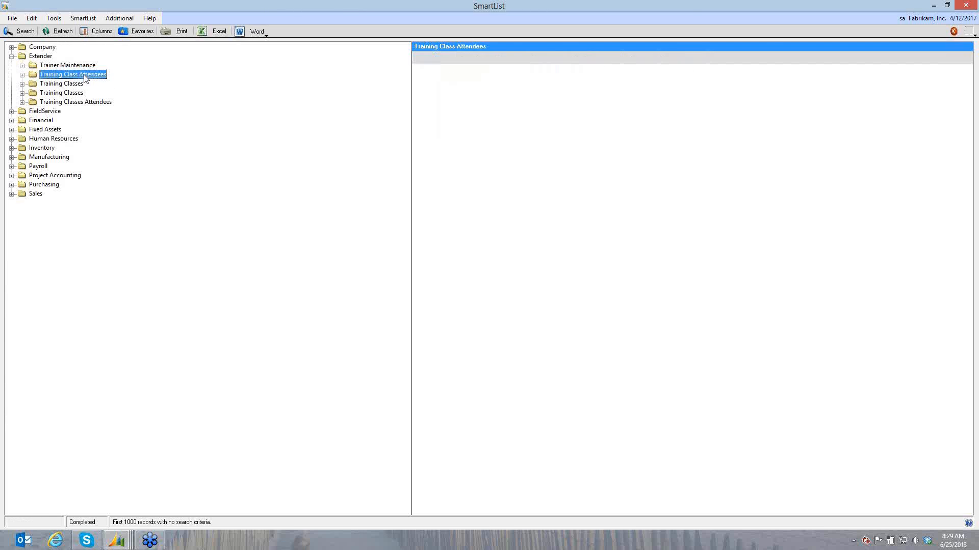
left_click(79, 102)
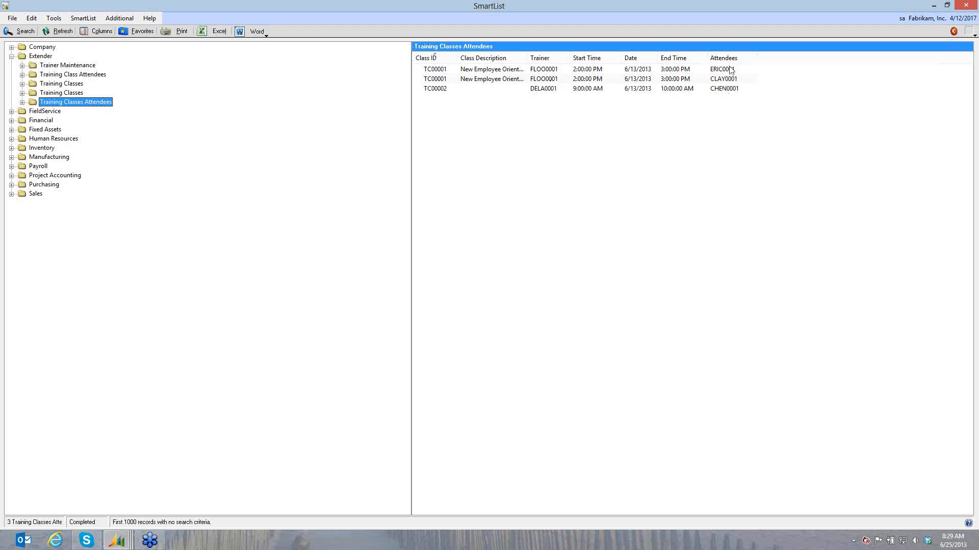
left_click(72, 86)
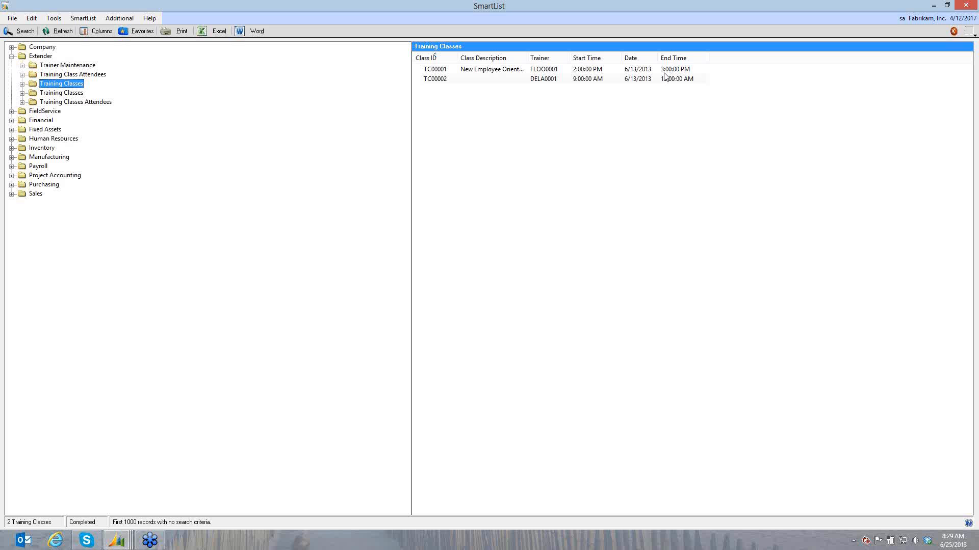
Return from SmartList to the Extender window and start a new view in the Training solution.
left_click(958, 4)
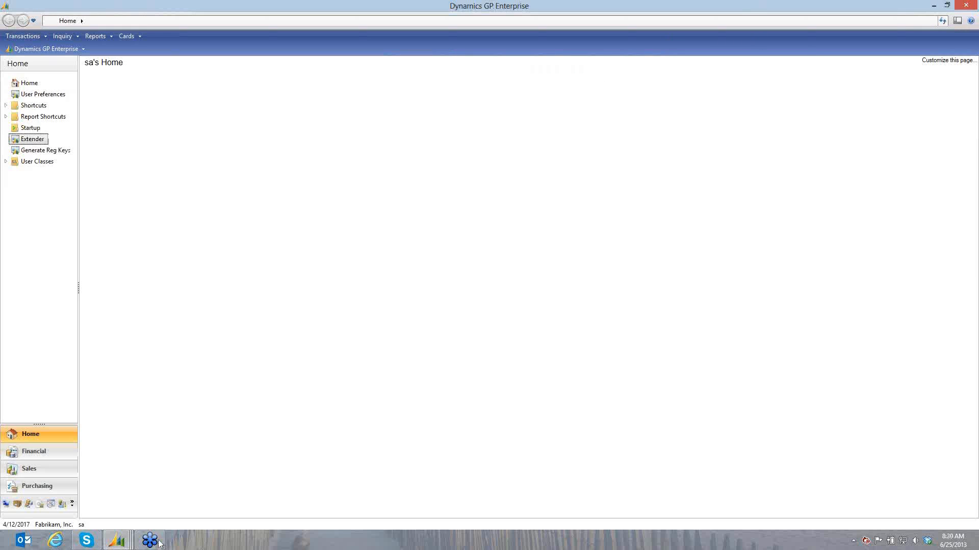
mouse_move(126, 540)
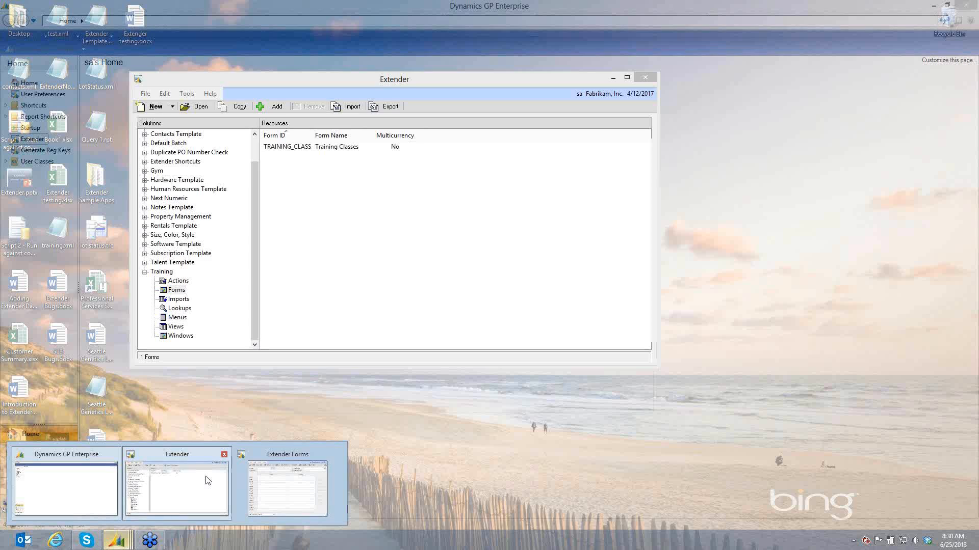
left_click(207, 480)
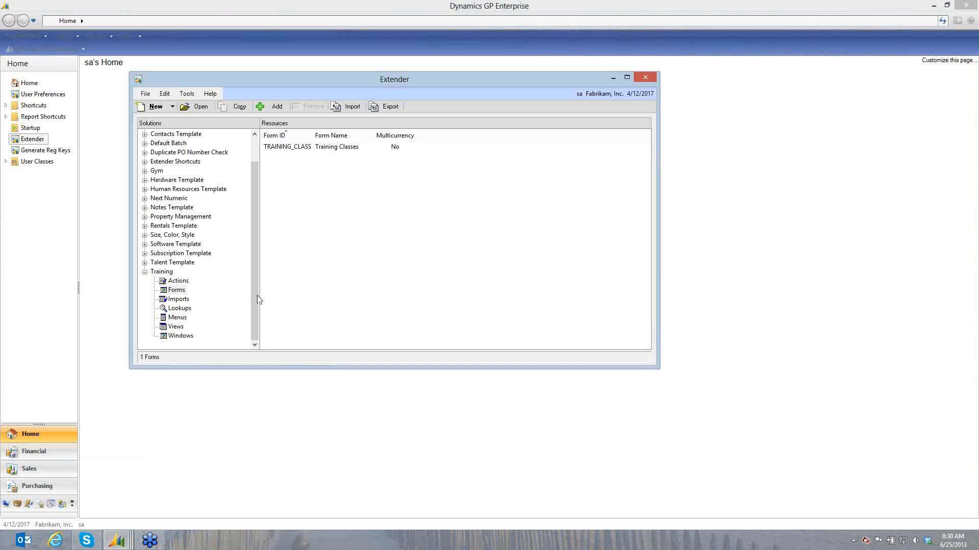
left_click(182, 327)
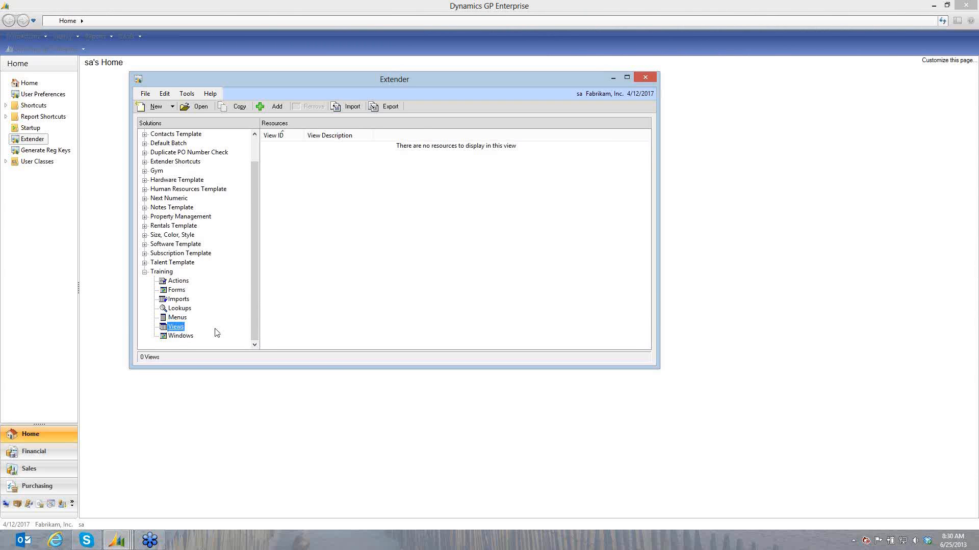
left_click(155, 107)
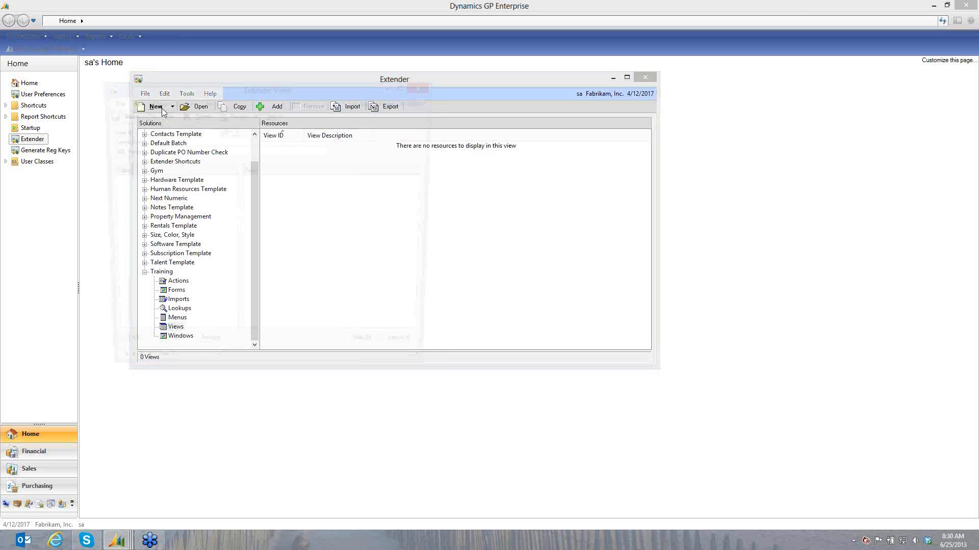
left_click_drag(189, 90, 259, 87)
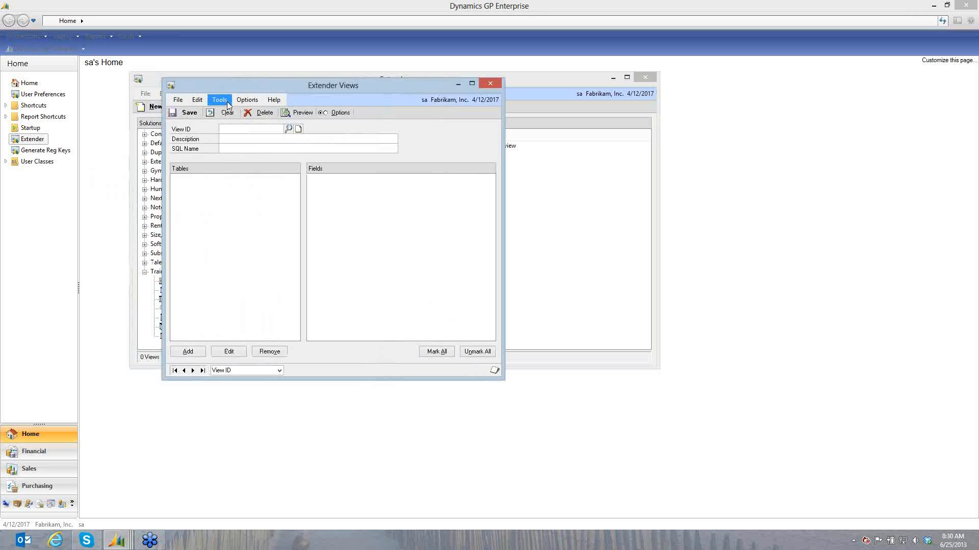
left_click(258, 131)
type("TRAINING_I")
type("ASS")
key("Tab")
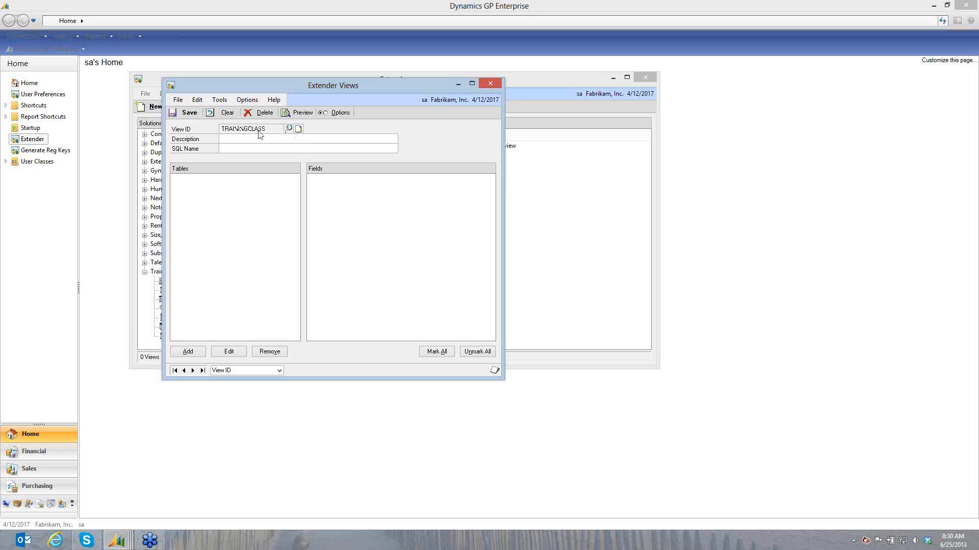
left_click(227, 112)
Identify the new view with ID TRAININGCLASSVI, description Training Class View, and SQL name EXT_TRAININGCLASS.
type("TRI")
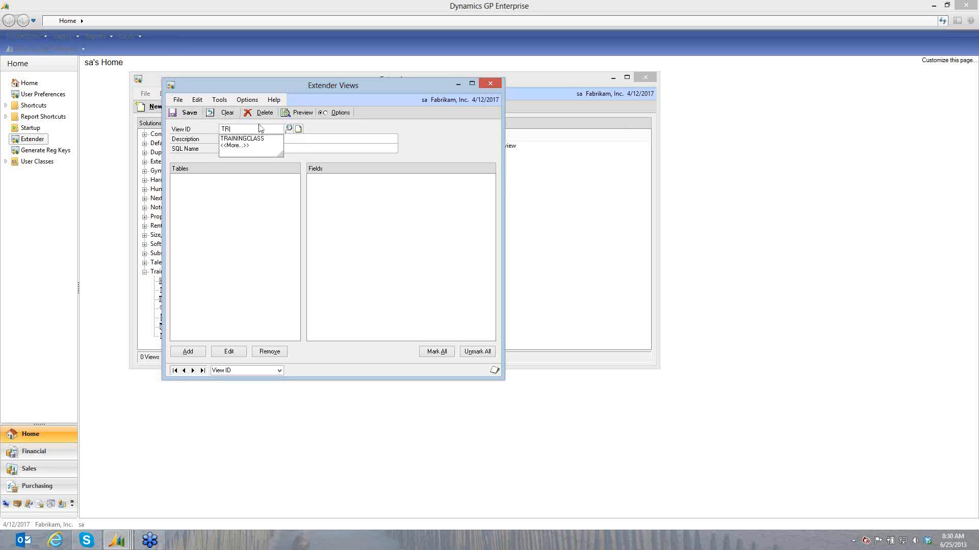
type("AININGCLASSVI")
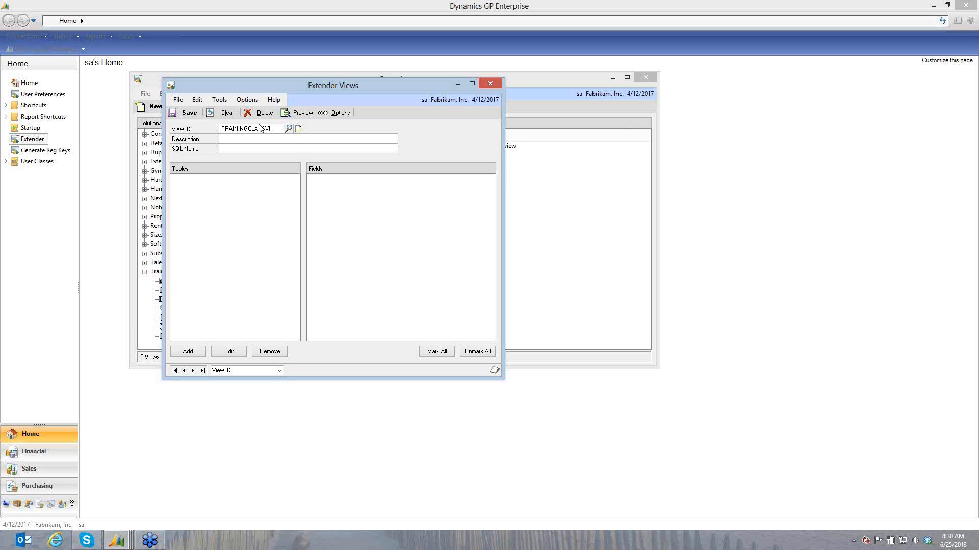
key("Tab")
type("Training Class Vie")
key("Tab")
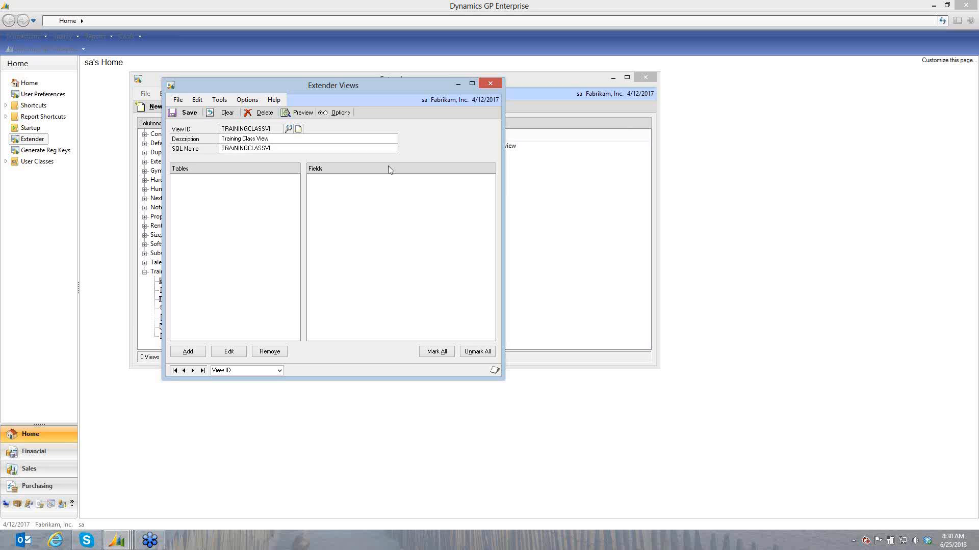
type("EXT_")
left_click(278, 148)
key("Delete")
key("Delete")
Add the Training Classes Extender form as the view's primary table.
left_click(188, 351)
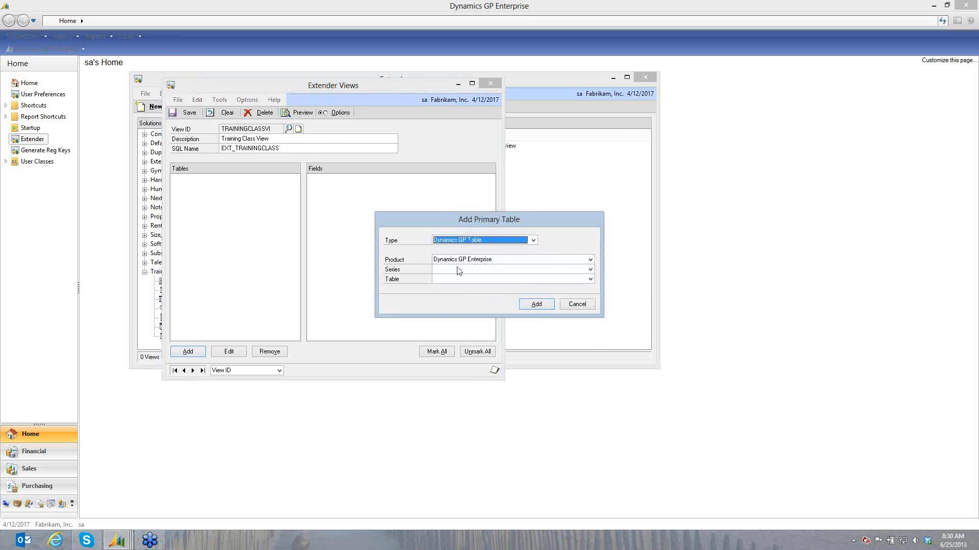
left_click(461, 270)
left_click(459, 249)
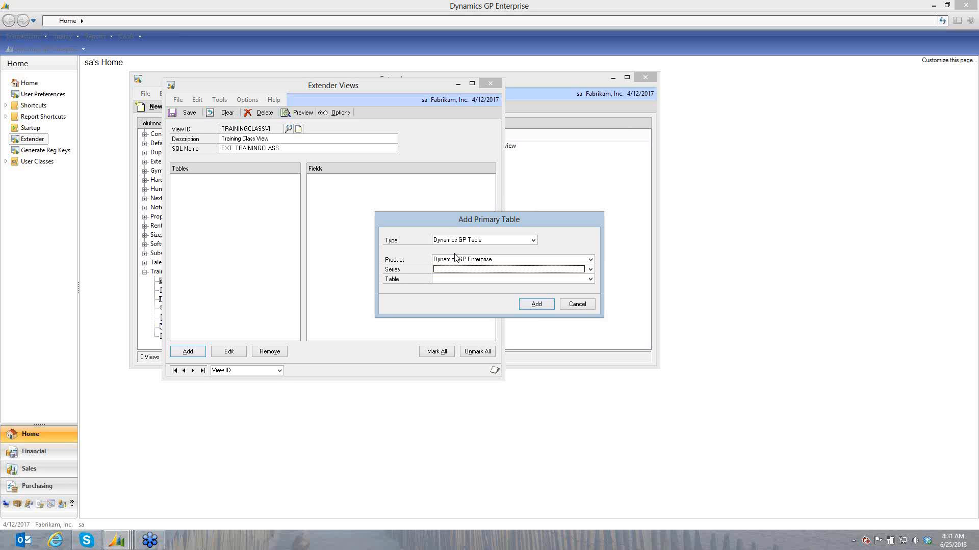
left_click(451, 279)
left_click(450, 278)
left_click(449, 263)
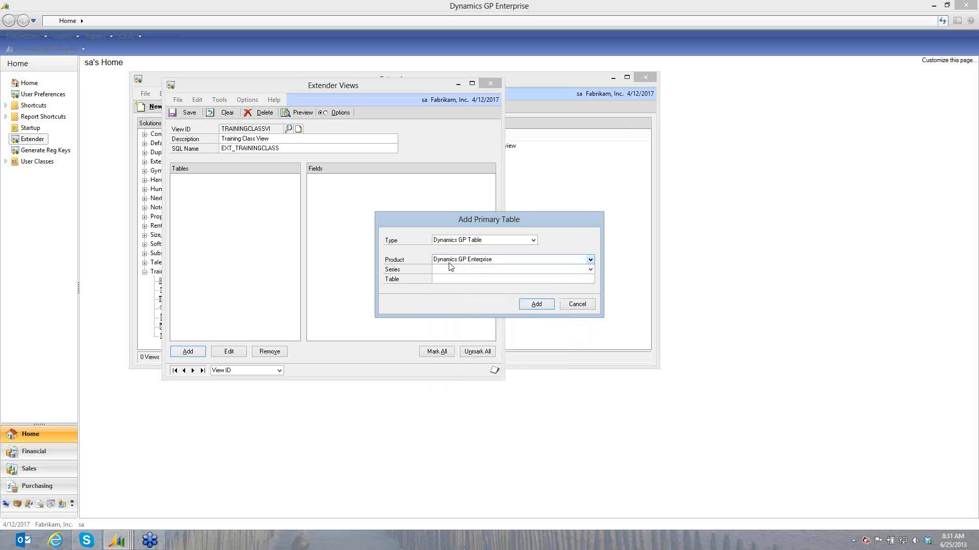
left_click(449, 263)
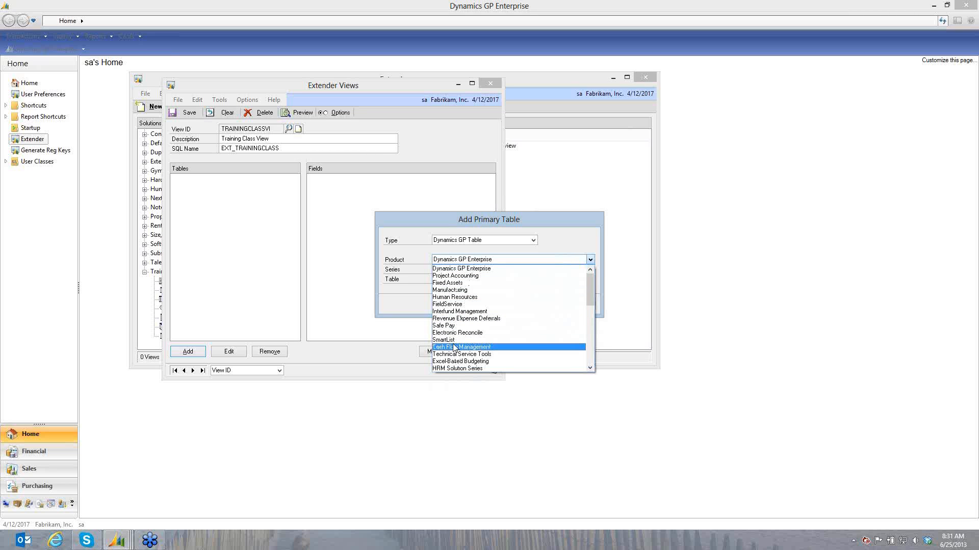
left_click(464, 242)
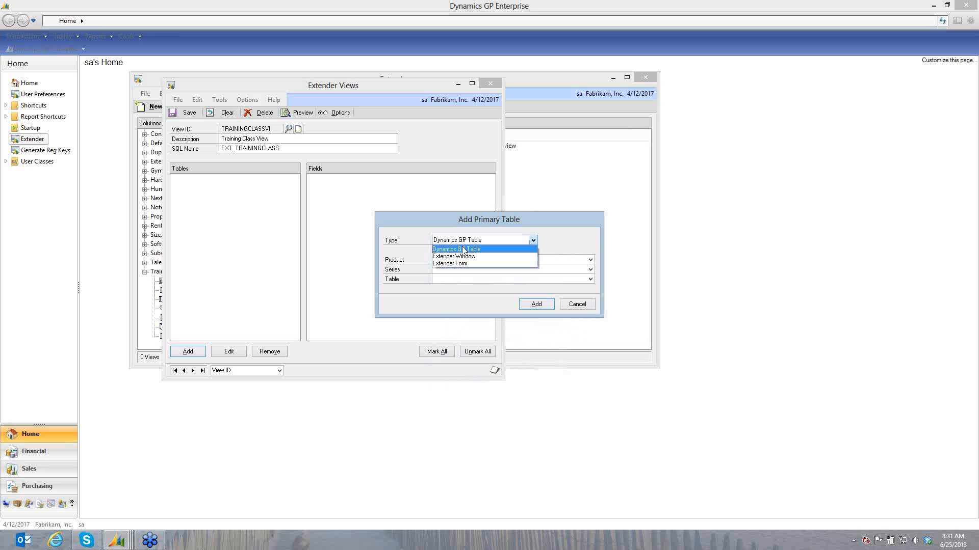
left_click(463, 263)
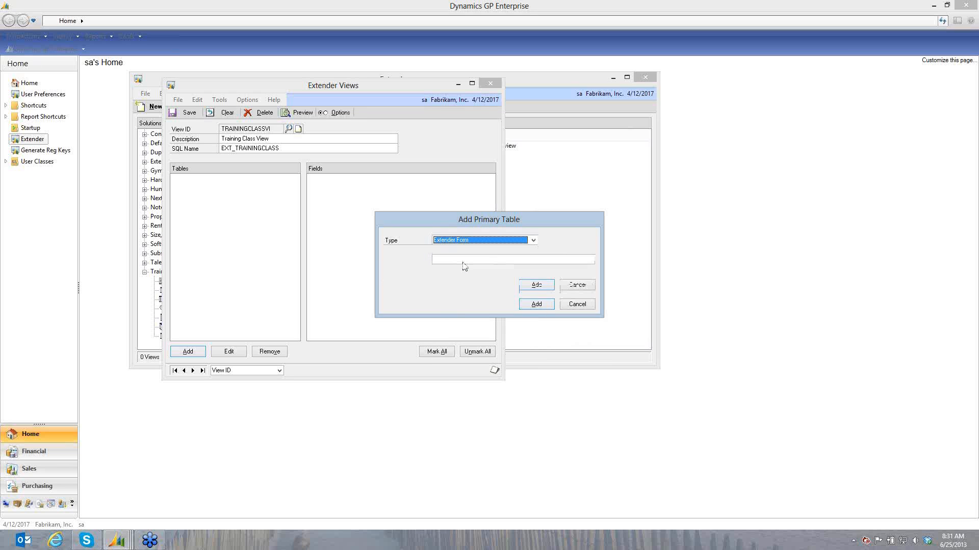
left_click(463, 261)
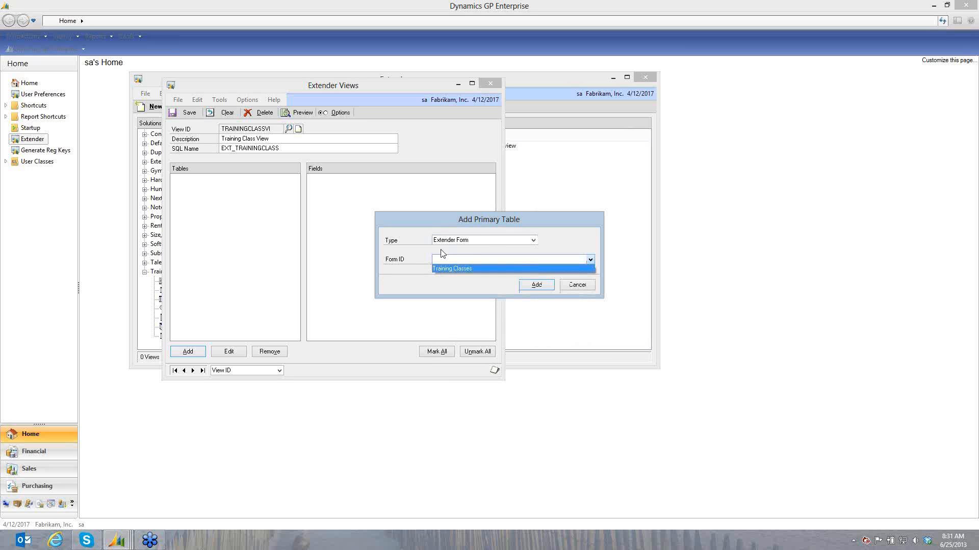
left_click(442, 268)
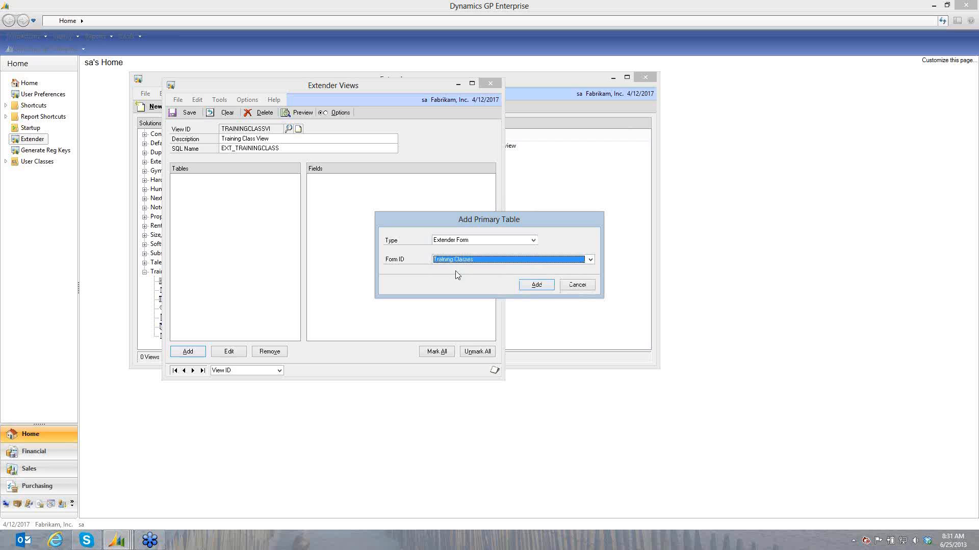
left_click(536, 286)
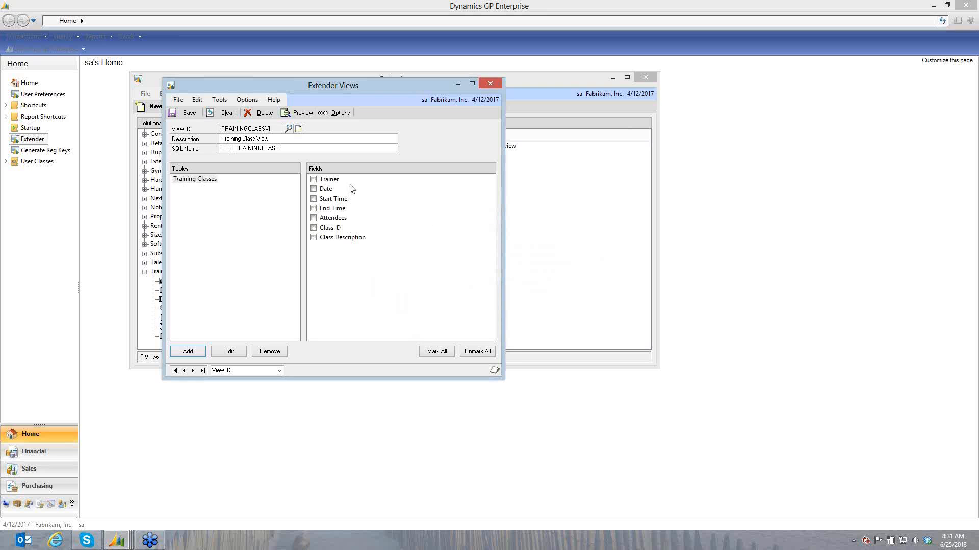
Include all of the Training Classes fields in the view and preview its records.
left_click(314, 238)
left_click(435, 351)
left_click(302, 113)
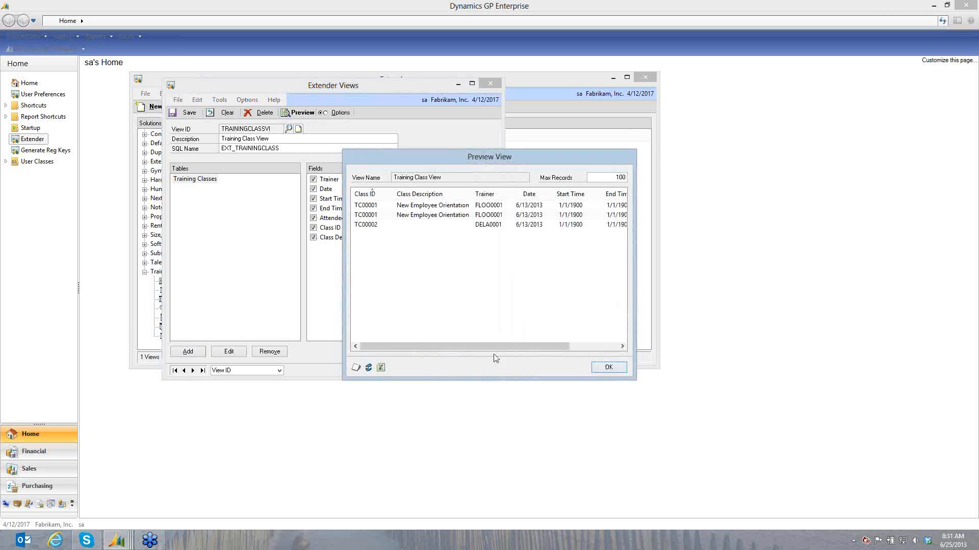
left_click_drag(495, 347, 449, 348)
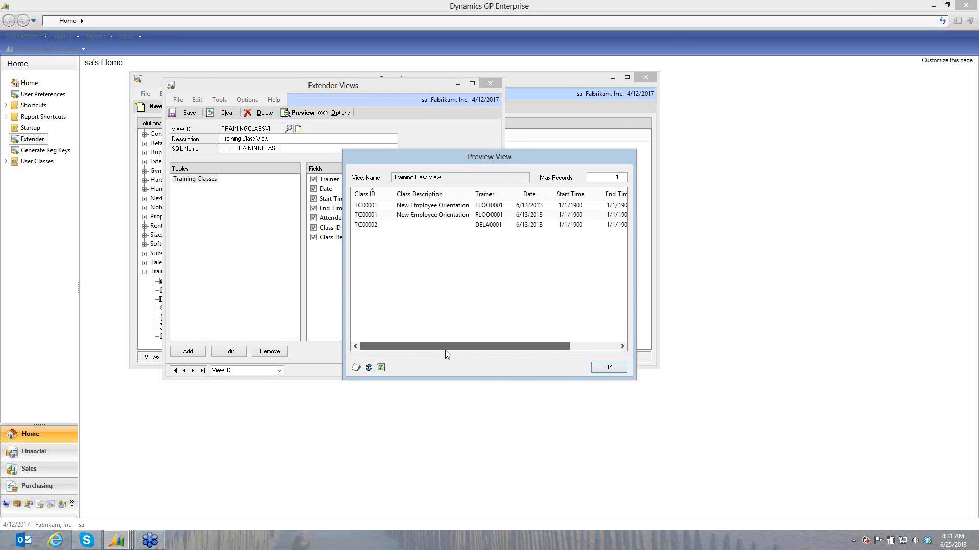
left_click(609, 369)
Save the view options with lists and checkboxes as strings and display names enabled, and save and close the view.
left_click(341, 114)
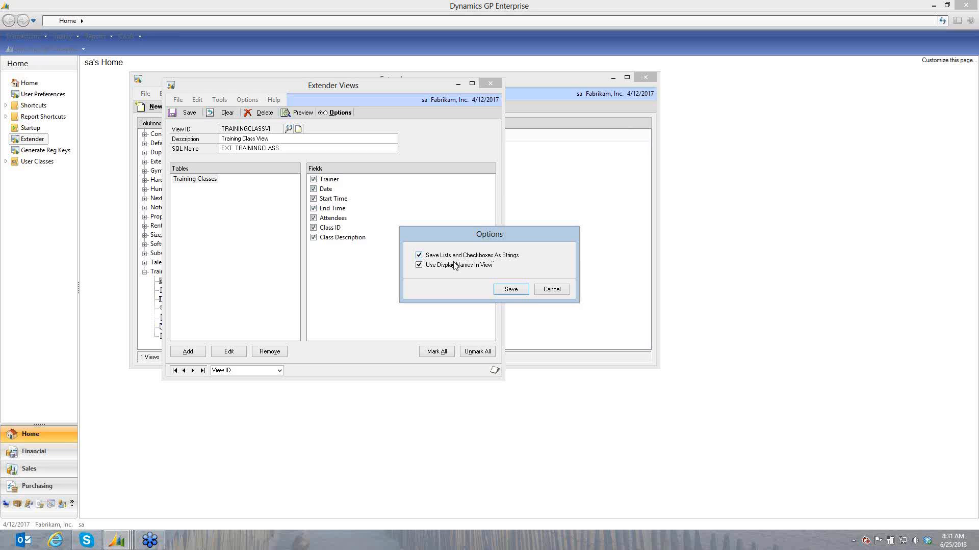
left_click(510, 290)
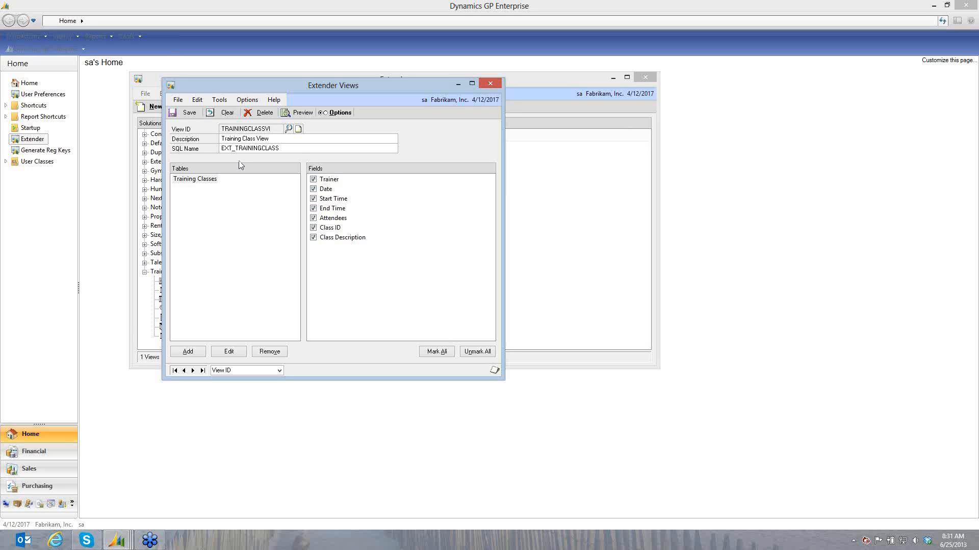
left_click(186, 112)
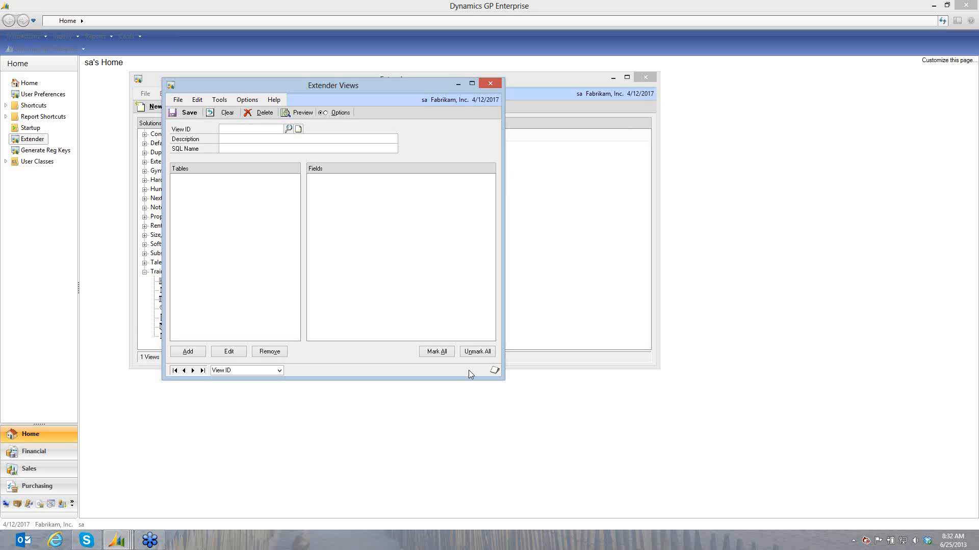
left_click(488, 86)
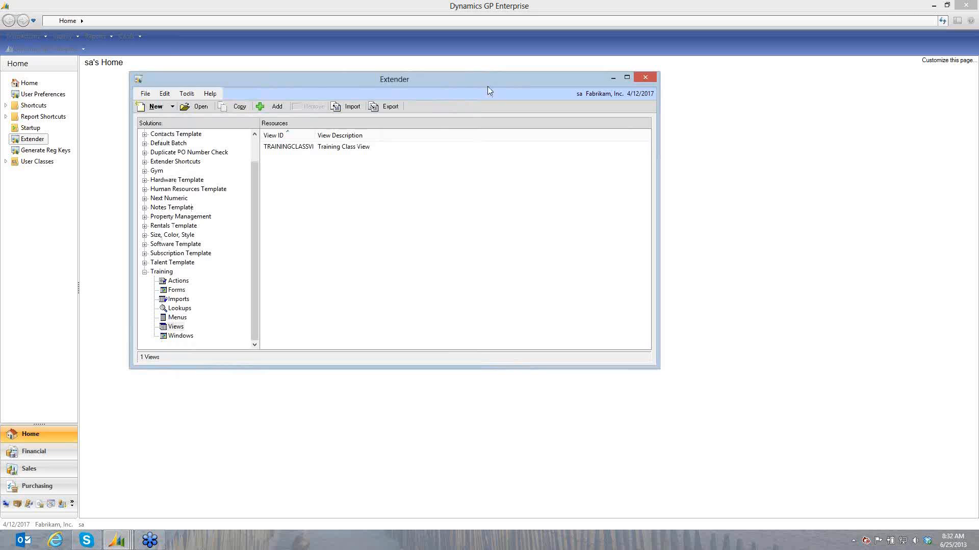
Start a new import in the Training solution, review the available file types, and close it without saving.
left_click(183, 304)
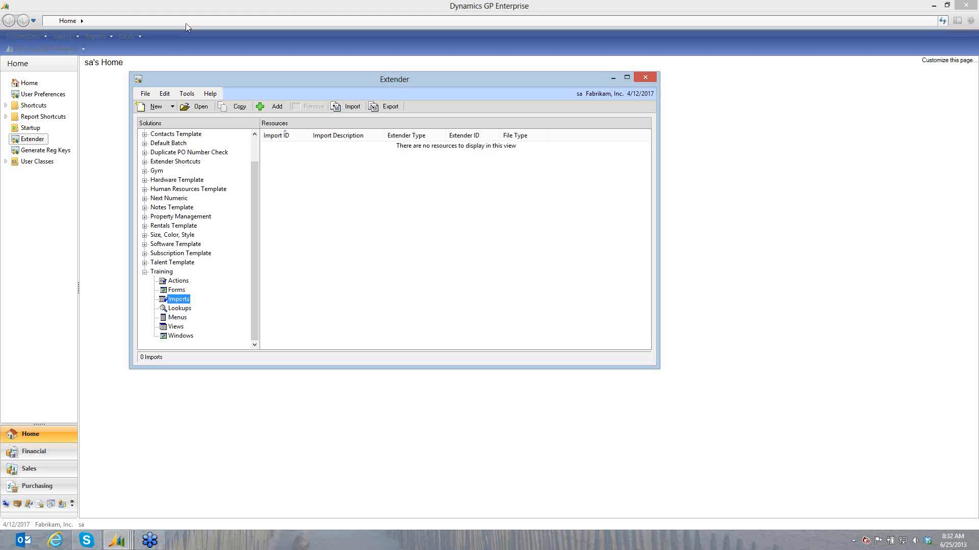
left_click(150, 106)
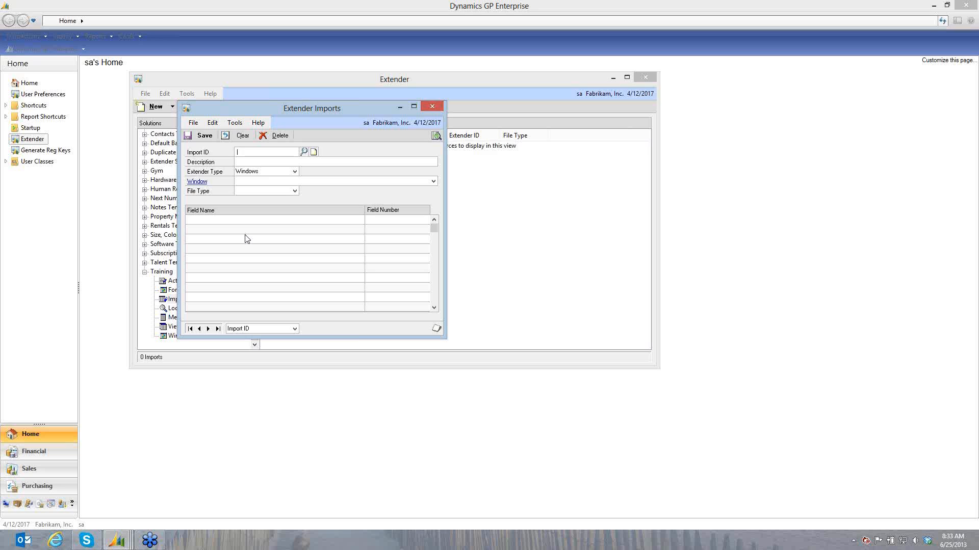
left_click(246, 192)
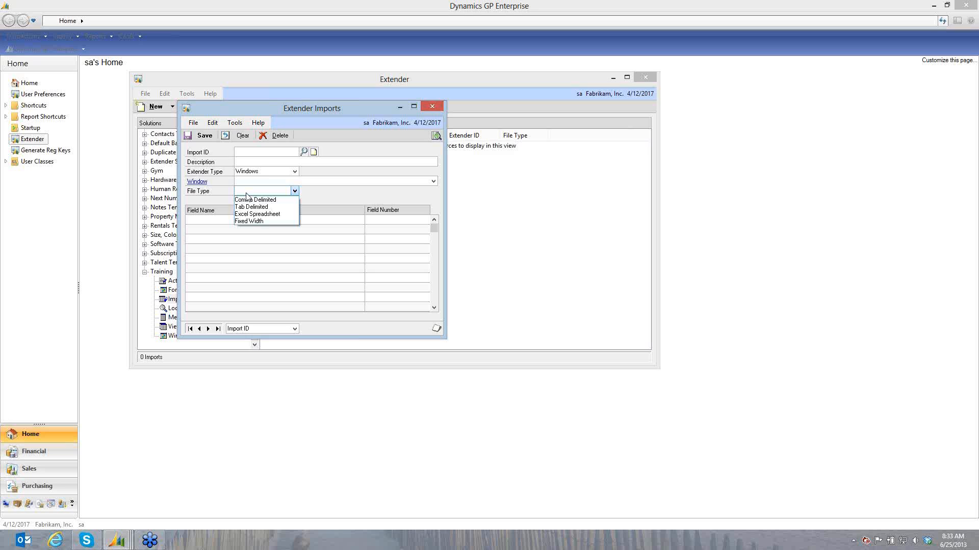
left_click(433, 109)
left_click(433, 109)
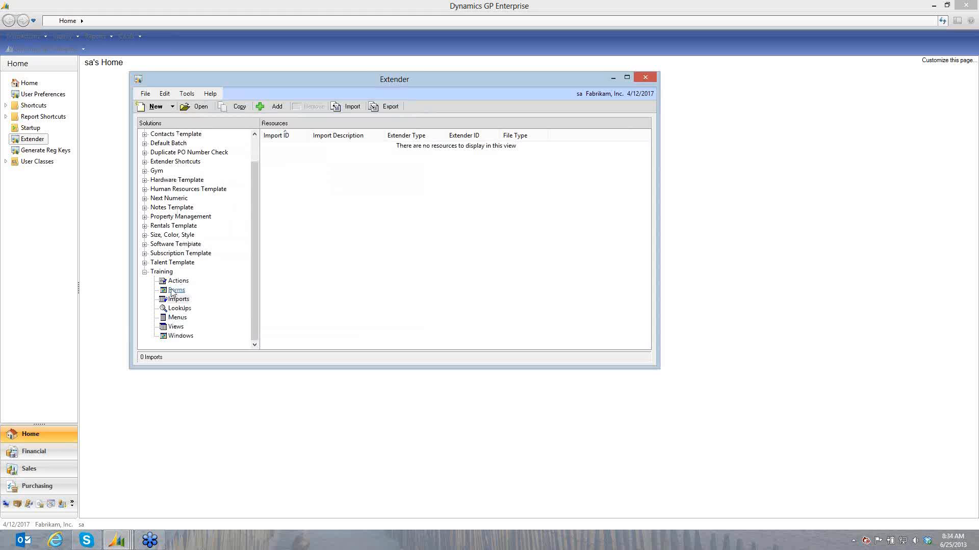
Collapse the Training solution and examine the Forms and Actions resources of the Default Batch solution.
left_click(145, 272)
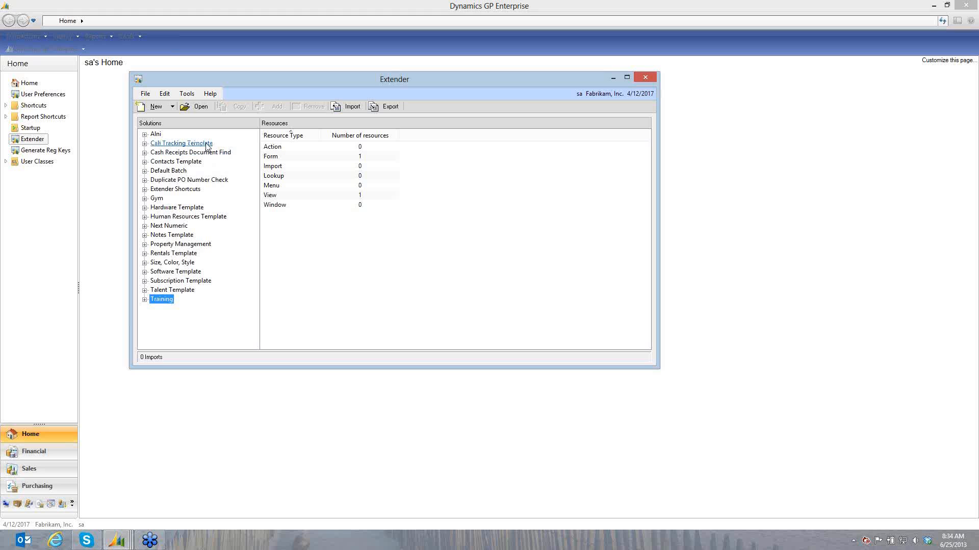
left_click(177, 171)
double_click(177, 171)
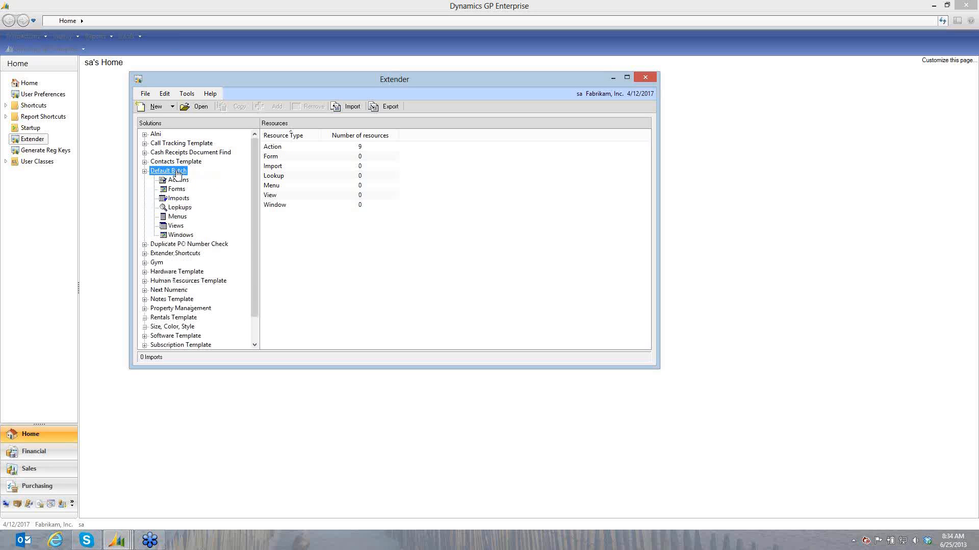
left_click(176, 190)
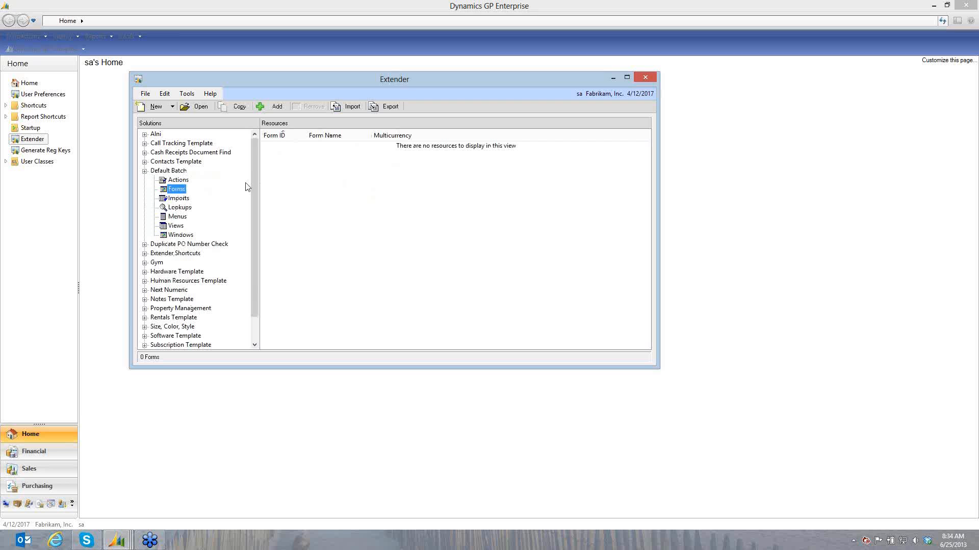
left_click(178, 181)
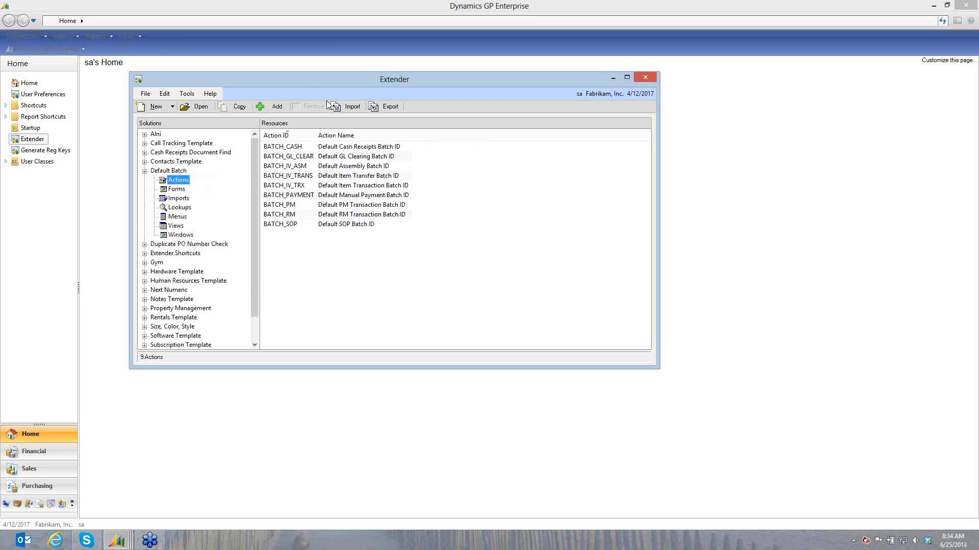
Open Sales Transaction Entry from the sales transactions, check the default Batch ID on the new quote, and close the window.
left_click(127, 49)
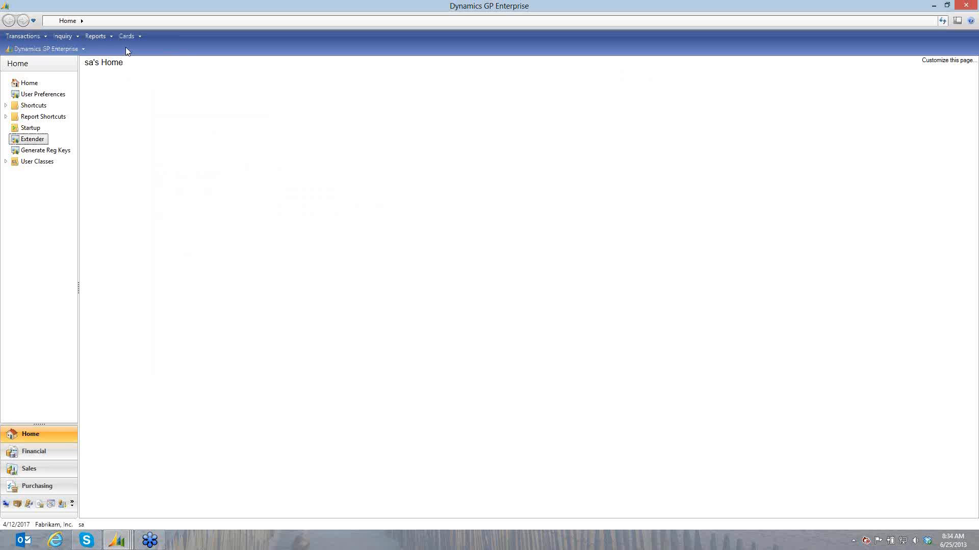
left_click(30, 36)
mouse_move(33, 59)
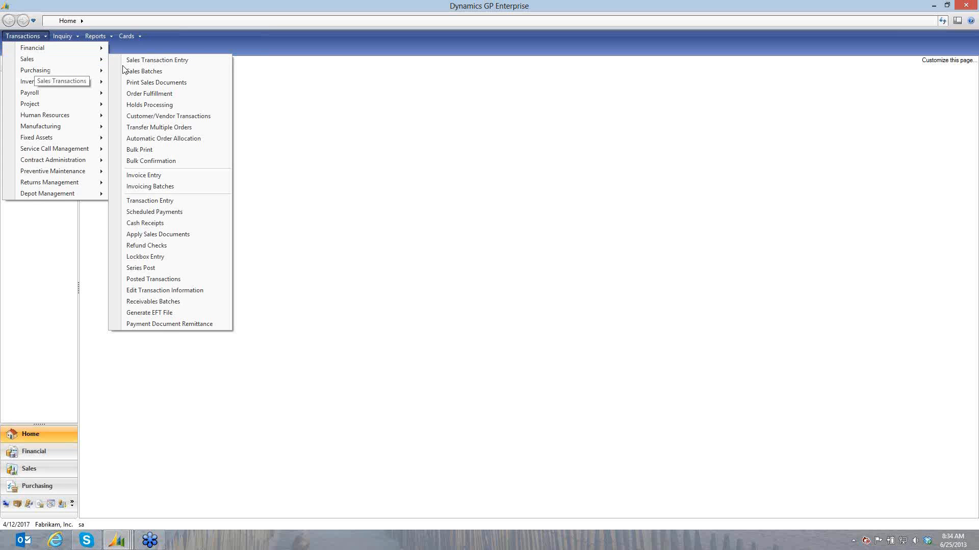
left_click(121, 62)
left_click(28, 37)
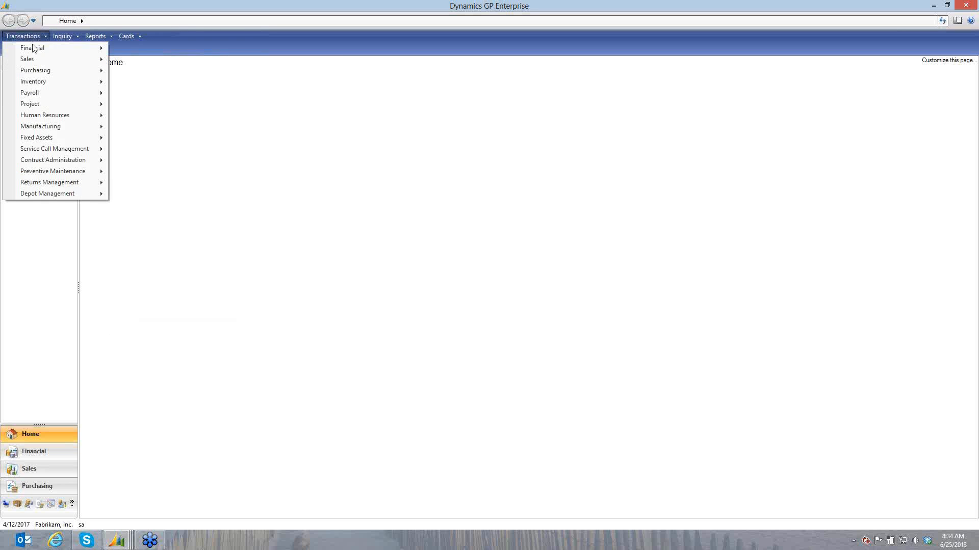
left_click(140, 62)
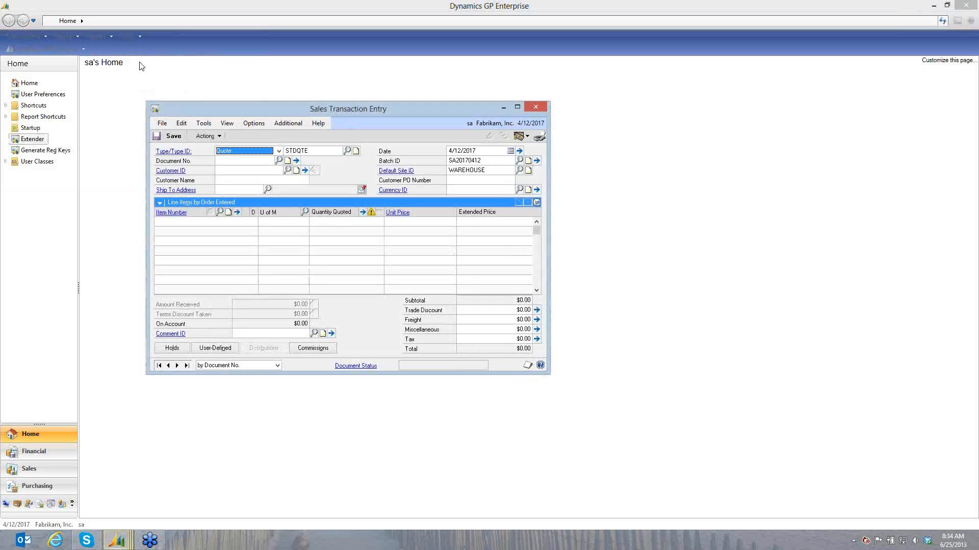
left_click(487, 164)
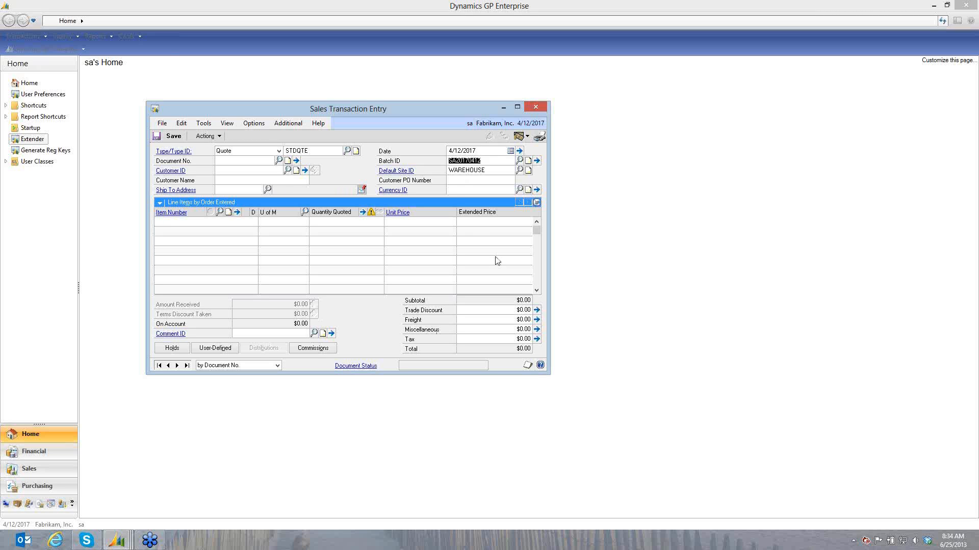
left_click(487, 160)
left_click(536, 107)
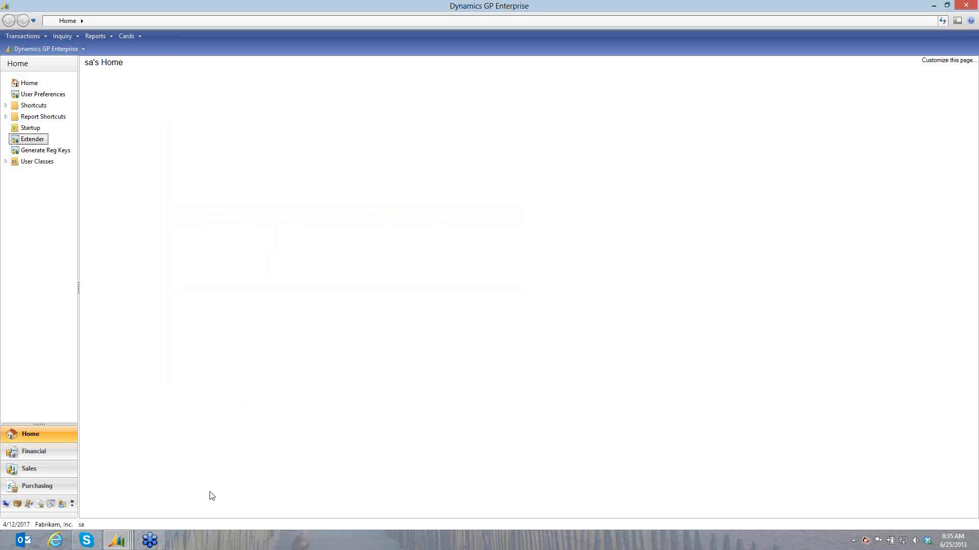
Close the blank Extender Forms window and return to the Extender window with the Default Batch actions.
mouse_move(123, 541)
left_click(311, 480)
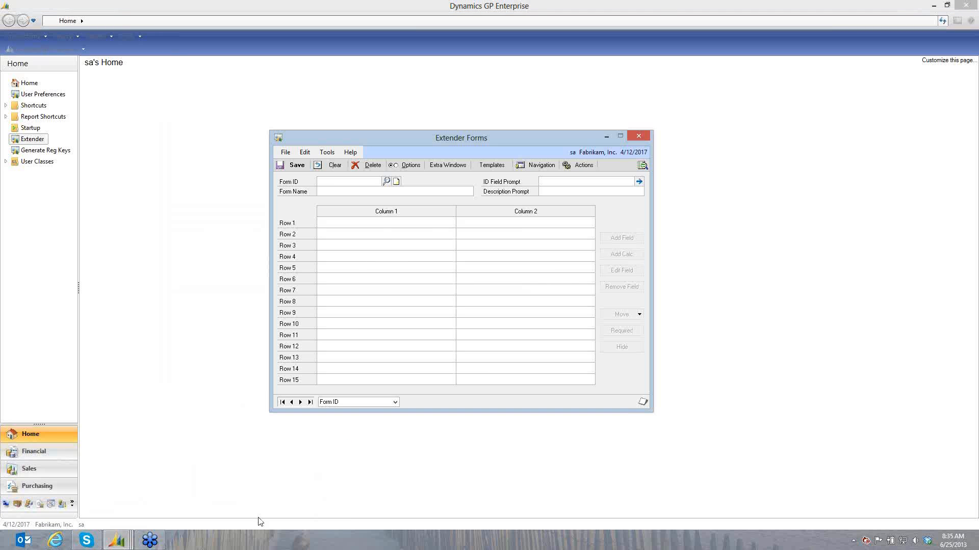
left_click(640, 135)
mouse_move(117, 542)
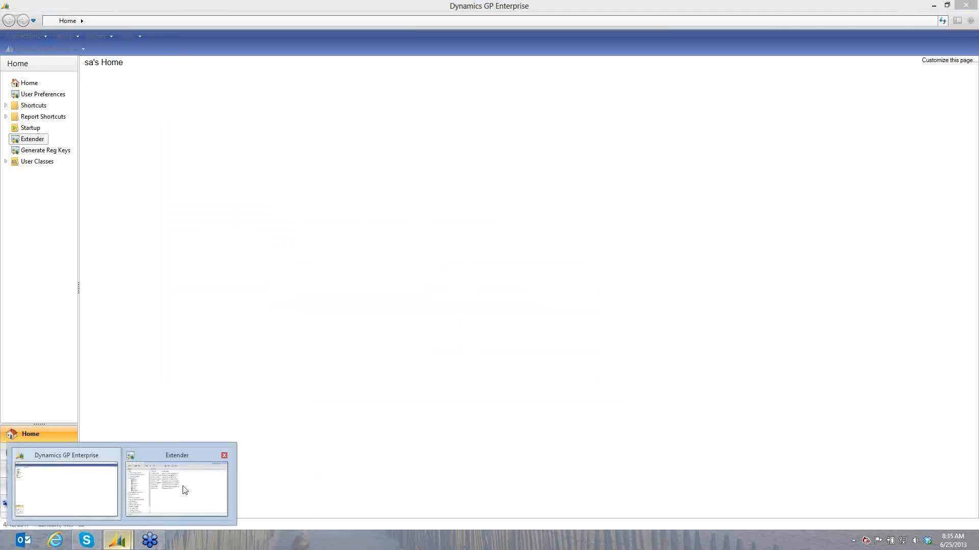
left_click(182, 491)
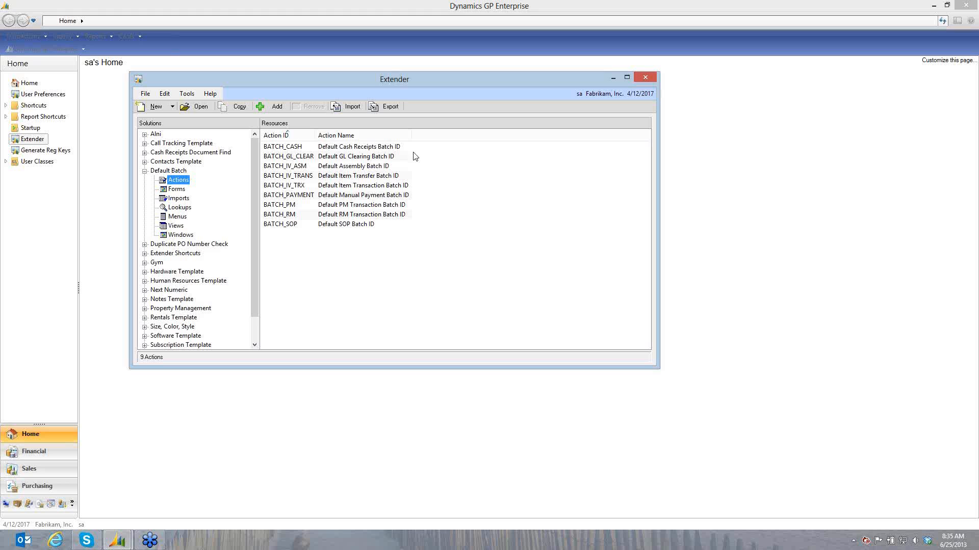
Examine the Default batch script of the Default Cash Receipts Batch ID action, and close it without saving.
double_click(380, 146)
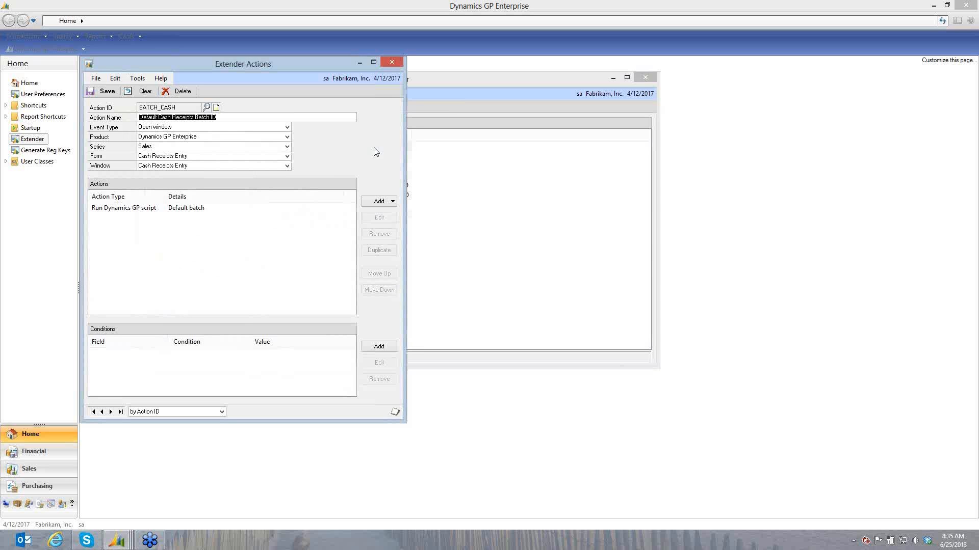
left_click(185, 209)
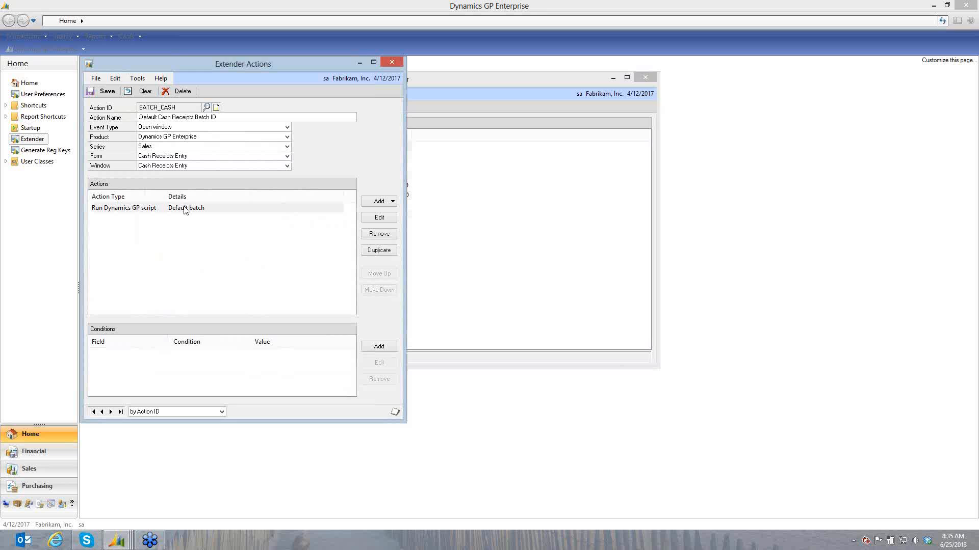
double_click(184, 209)
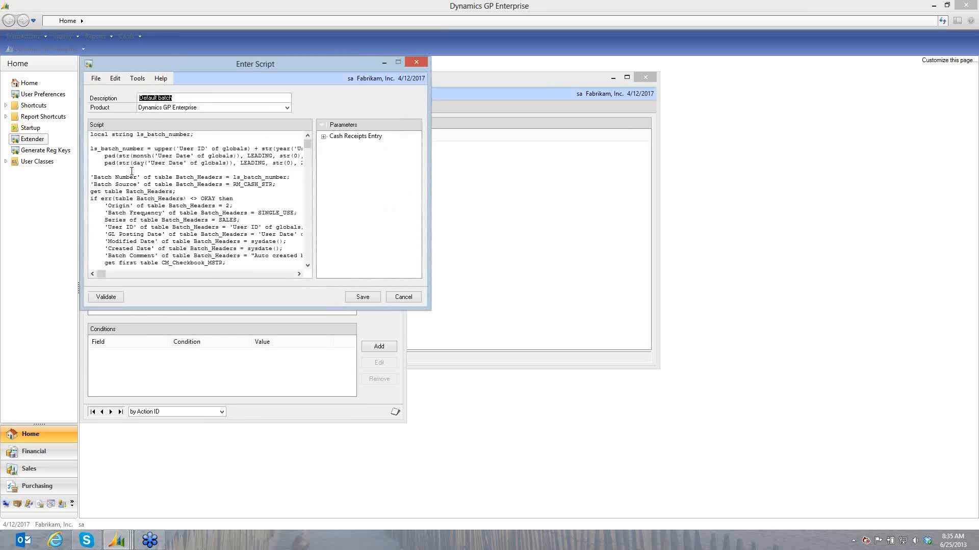
left_click(308, 259)
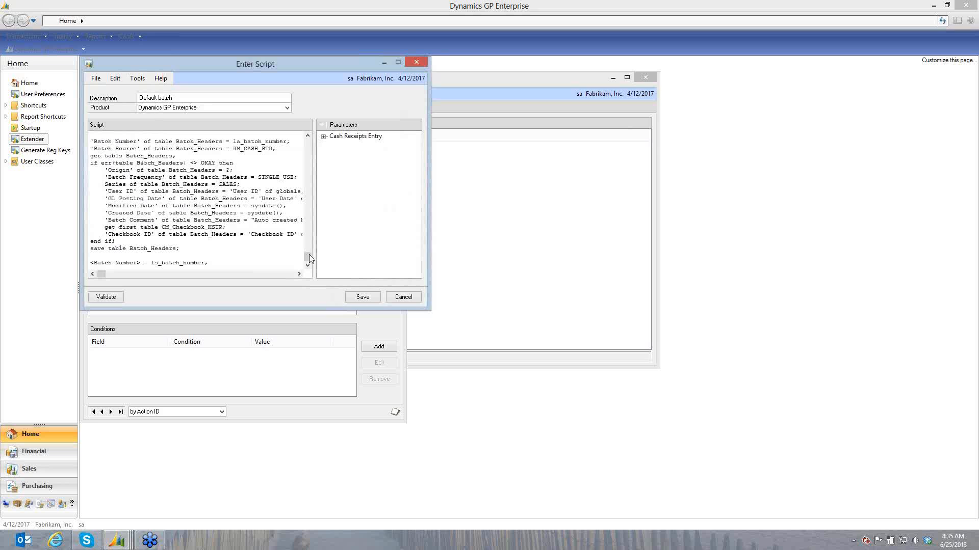
left_click(308, 160)
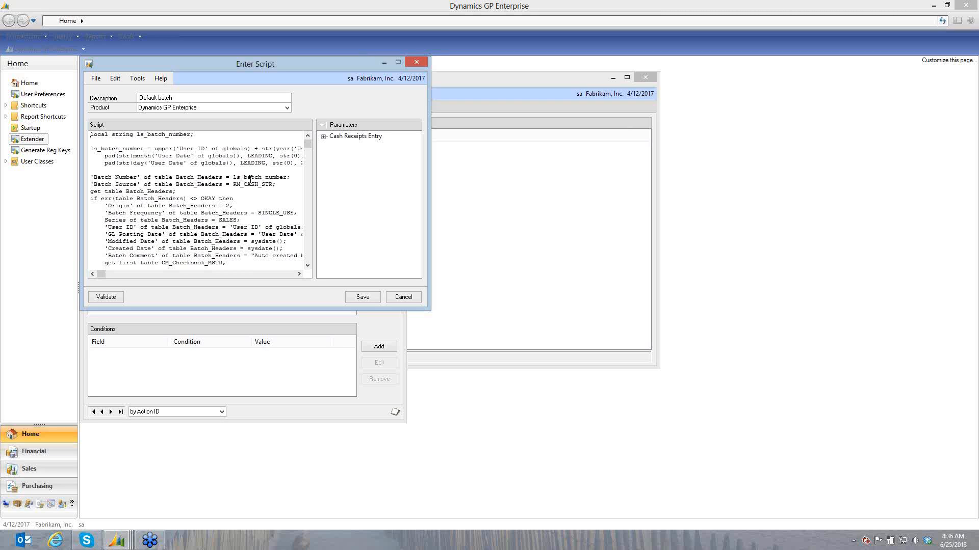
scroll(201, 215, "down", 2)
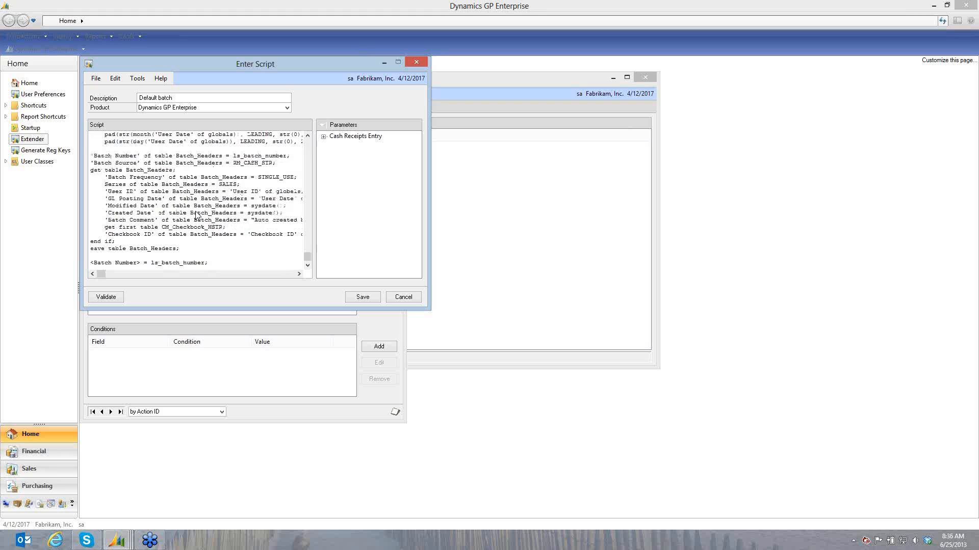
scroll(195, 210, "up", 1)
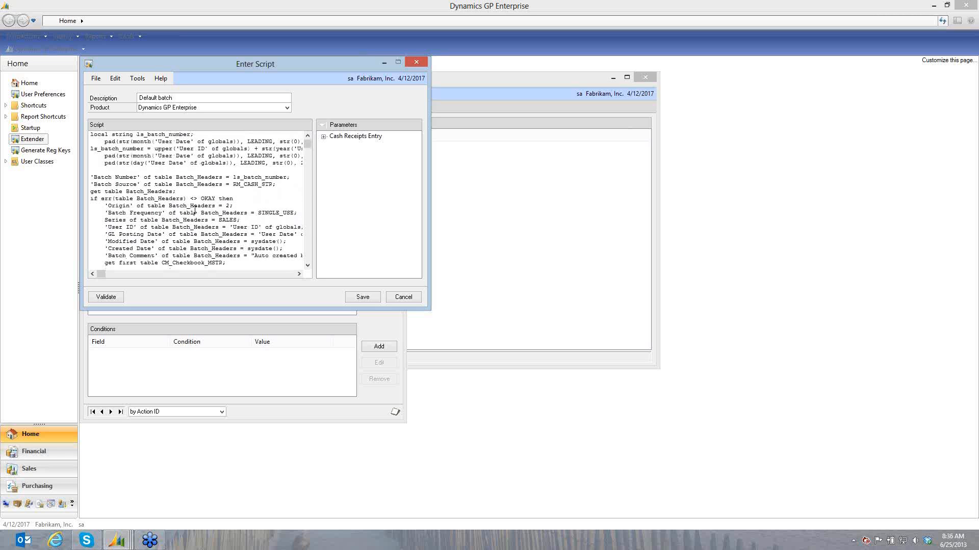
left_click(408, 300)
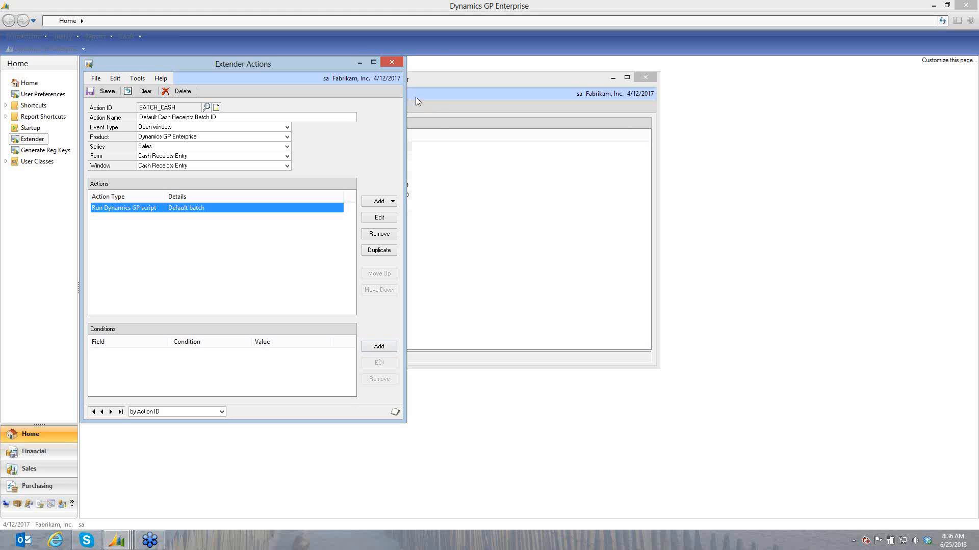
left_click(393, 62)
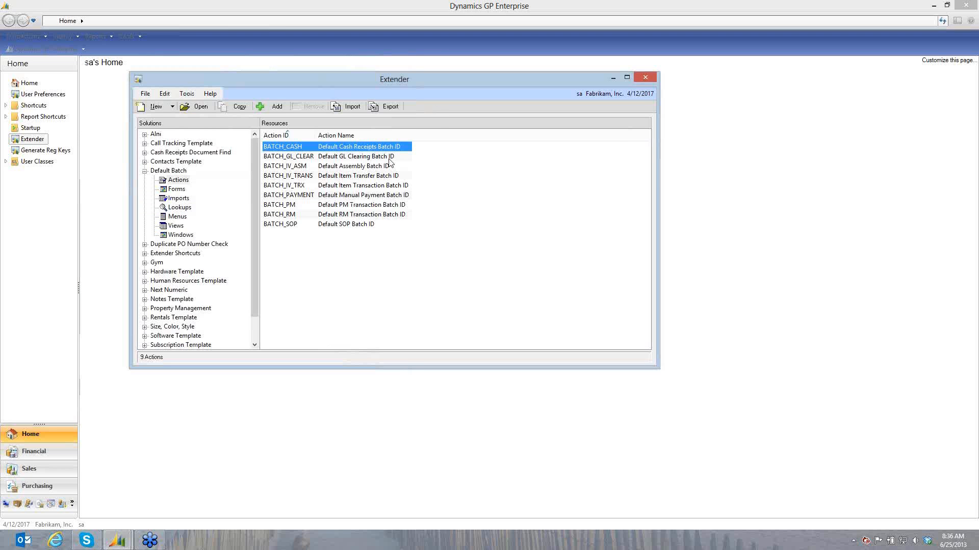
Collapse the Default Batch solution, review the Create Sales Order action of the Extender Shortcuts solution, and close it.
left_click(148, 172)
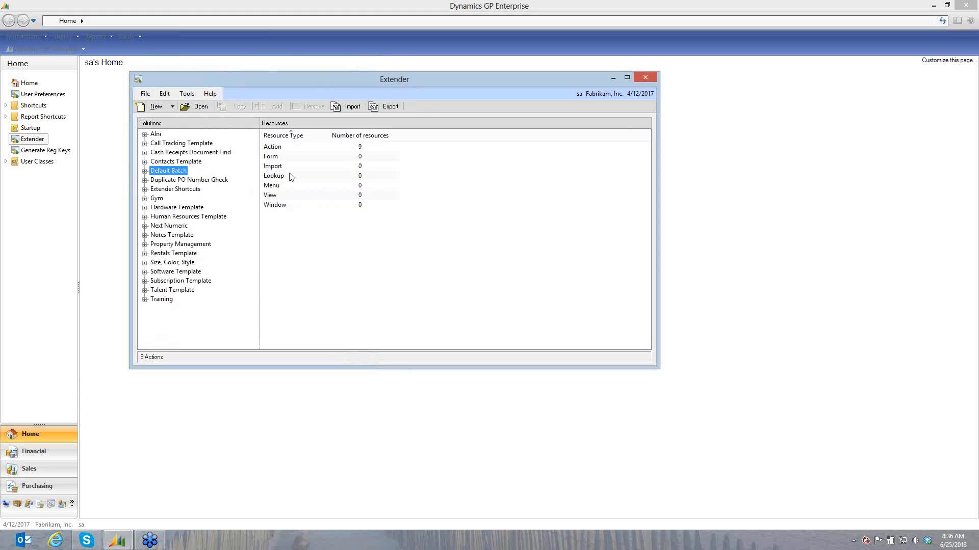
double_click(181, 190)
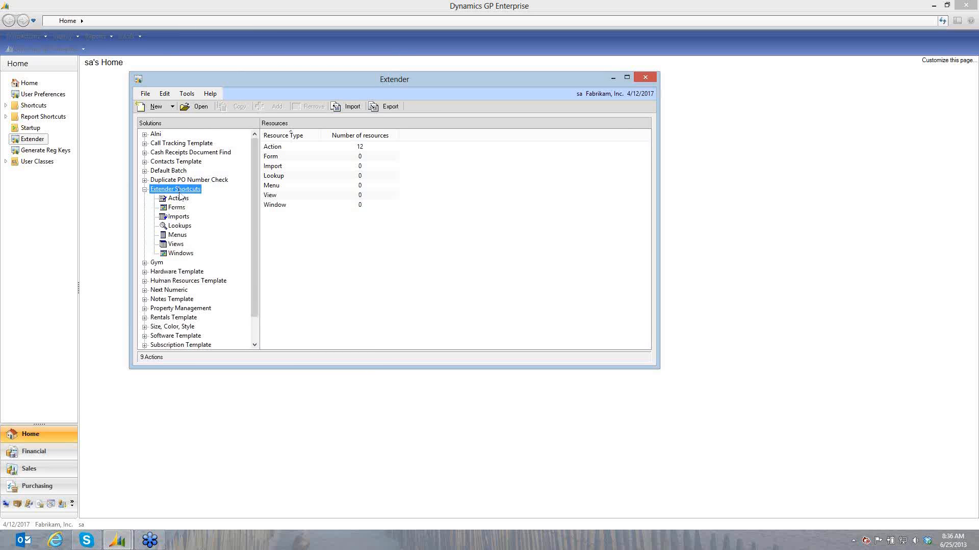
left_click(177, 199)
double_click(331, 148)
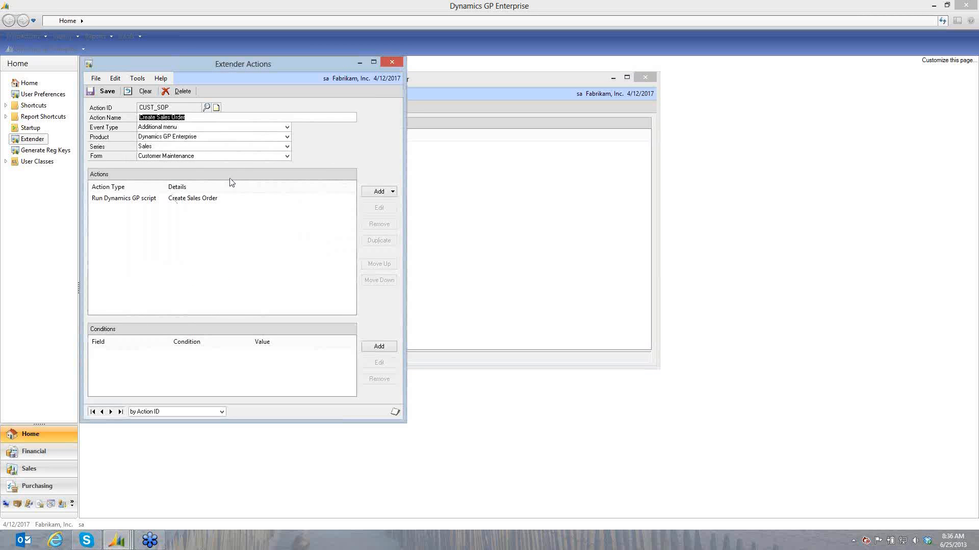
left_click(392, 62)
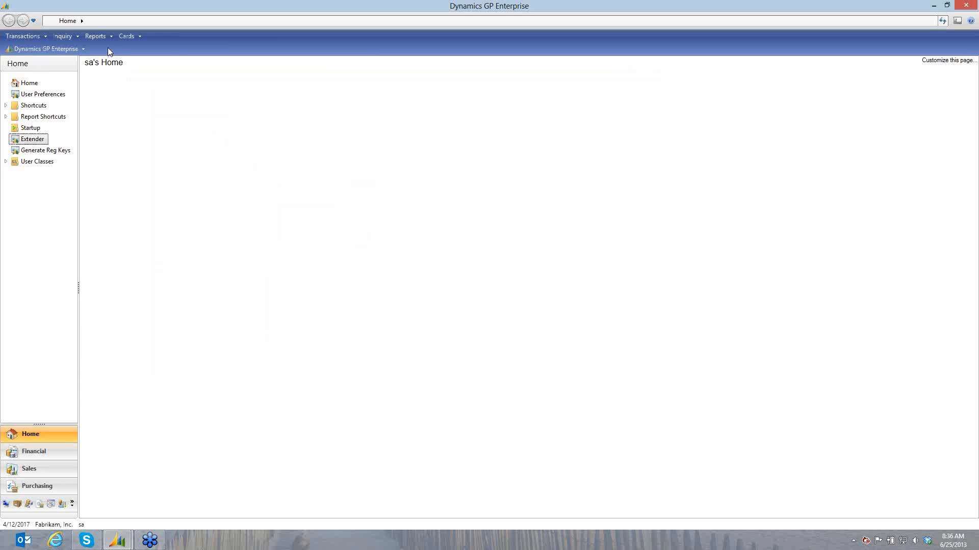
Open the sales Customer Maintenance window, dismiss the discount reminder, and cancel the Membership window.
left_click(127, 36)
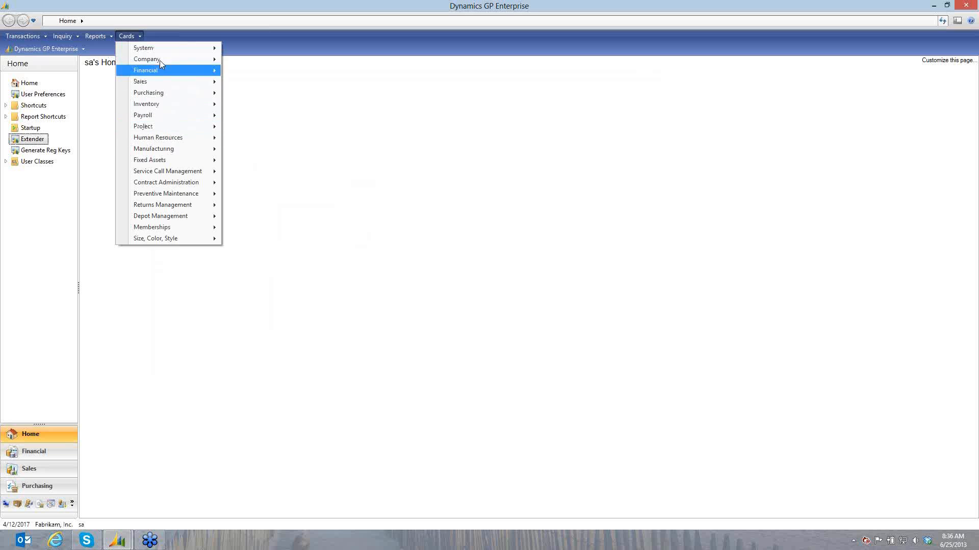
mouse_move(158, 82)
left_click(265, 84)
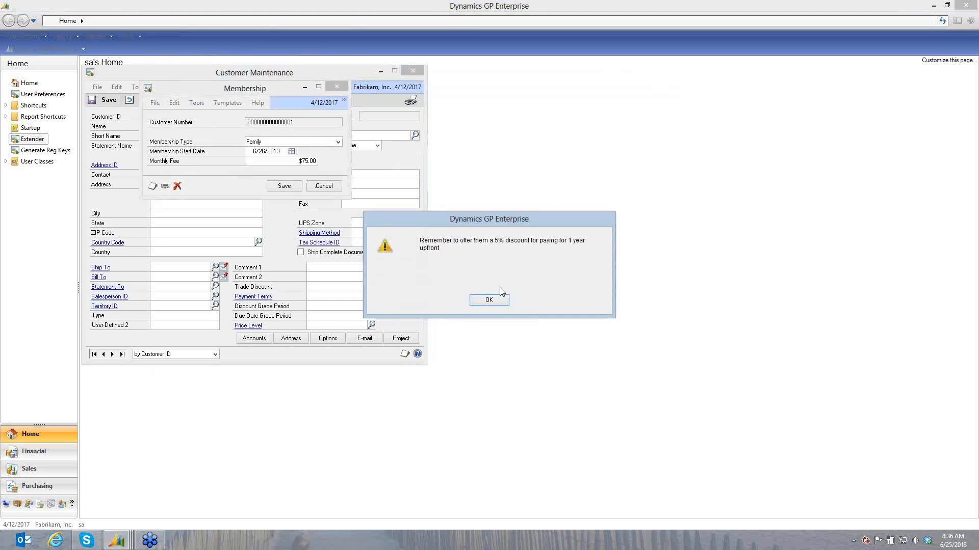
left_click(490, 300)
left_click(321, 186)
Bring up the Aaron Fitz Electrical customer record and run the additional Create Sales Order action from it.
left_click(179, 88)
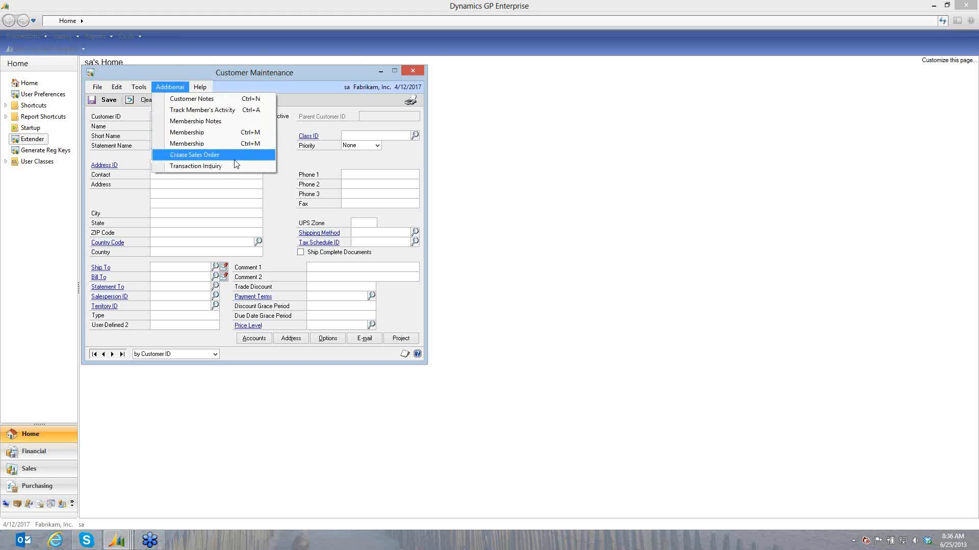
left_click(113, 354)
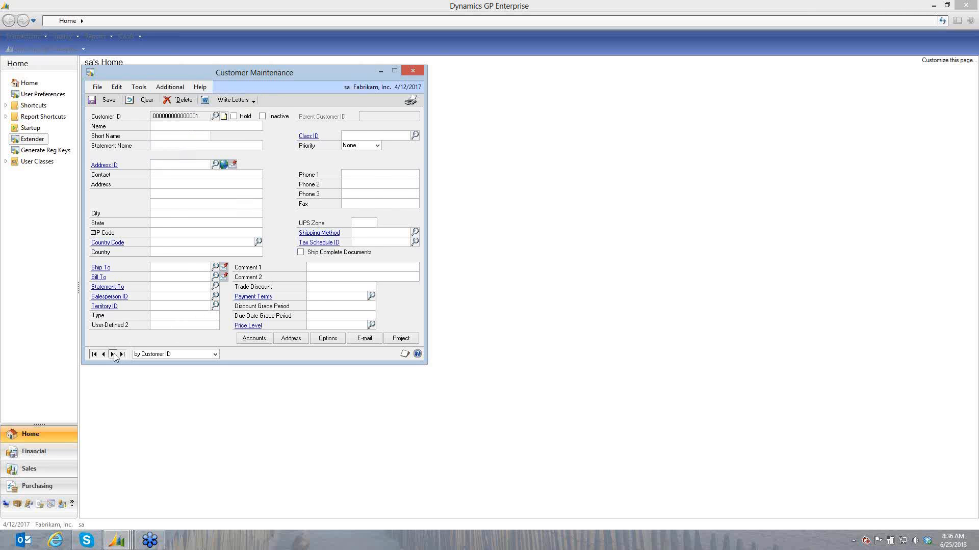
left_click(113, 354)
left_click(170, 87)
left_click(189, 152)
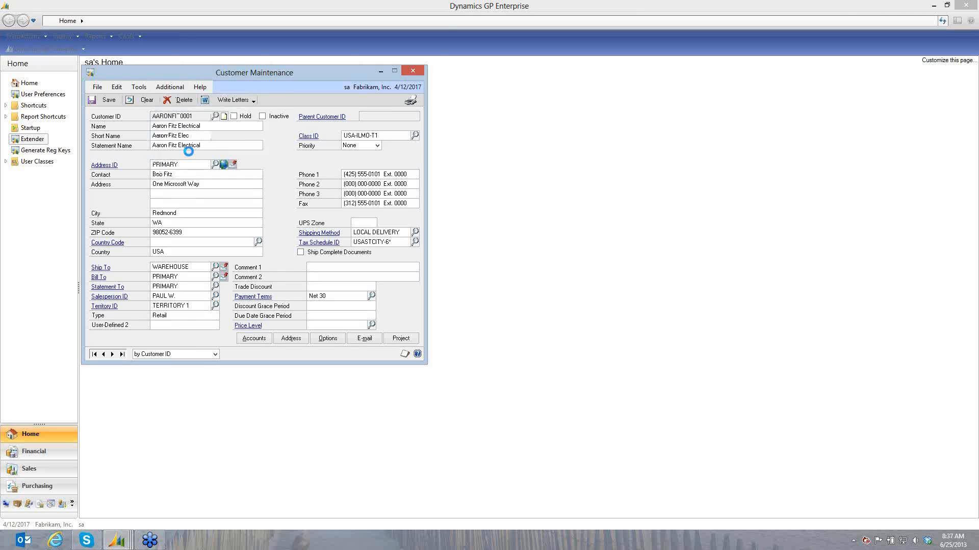
Move the new order's window beside the customer record, save the order, and close both windows.
left_click_drag(338, 105, 530, 100)
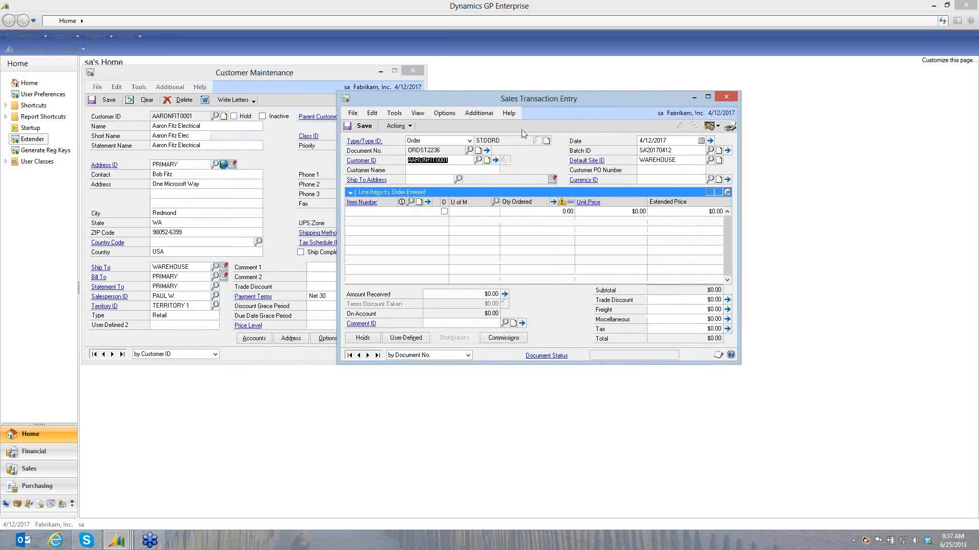
left_click(734, 95)
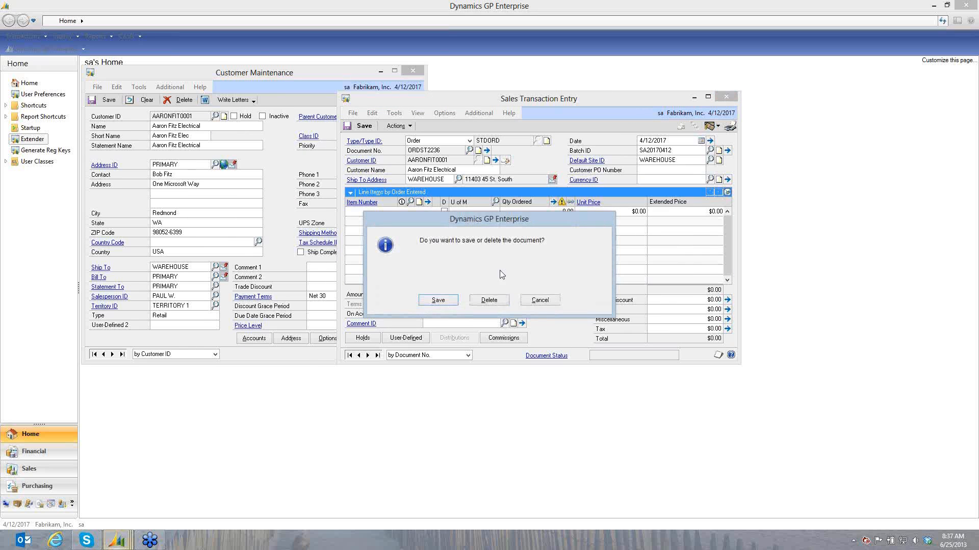
left_click(430, 301)
left_click(413, 71)
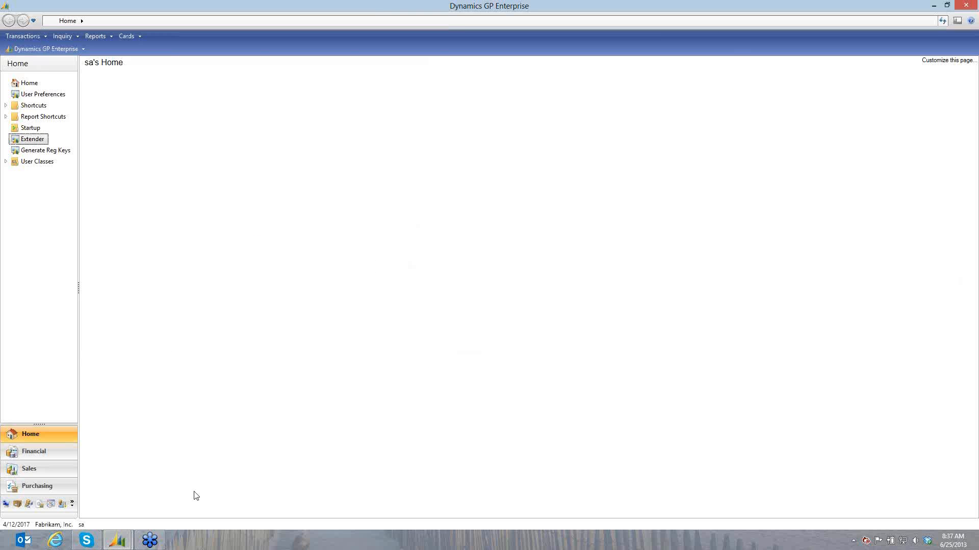
Return to Extender, collapse Extender Shortcuts, and review the actions of the Next Numeric solution before collapsing it.
mouse_move(117, 539)
left_click(164, 503)
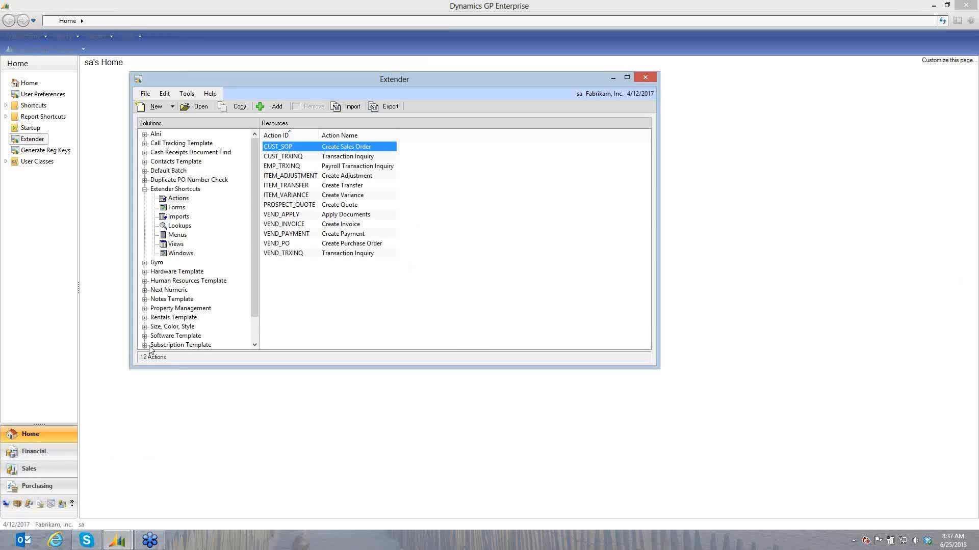
left_click(145, 191)
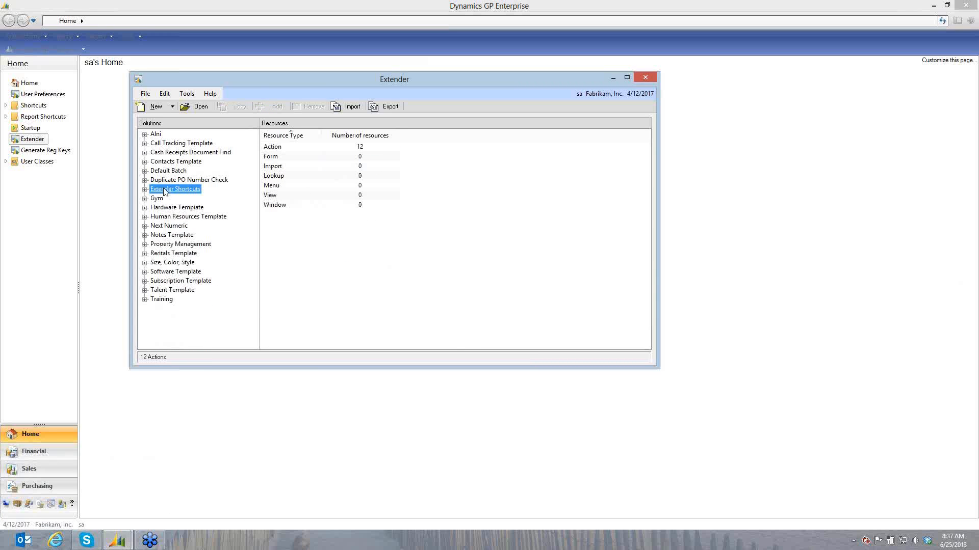
left_click(174, 227)
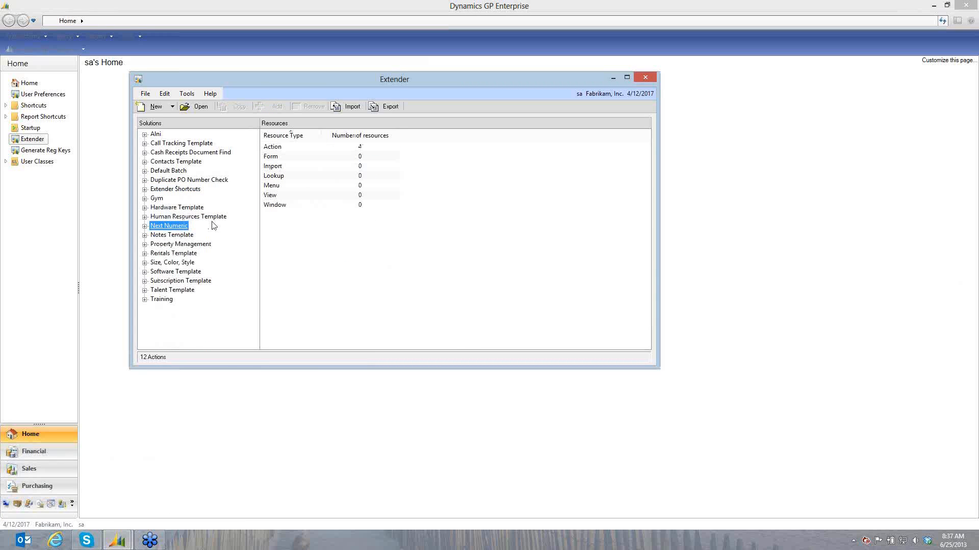
double_click(279, 148)
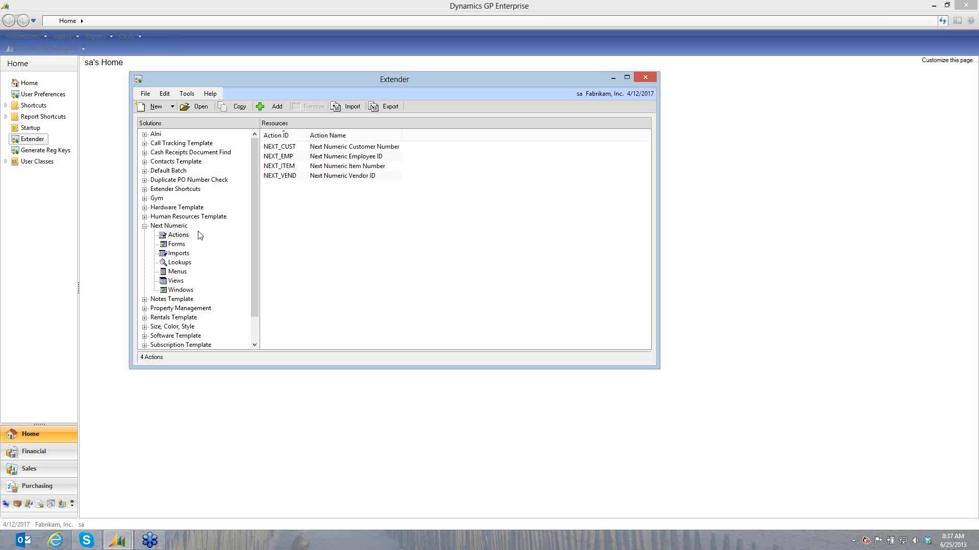
left_click(144, 228)
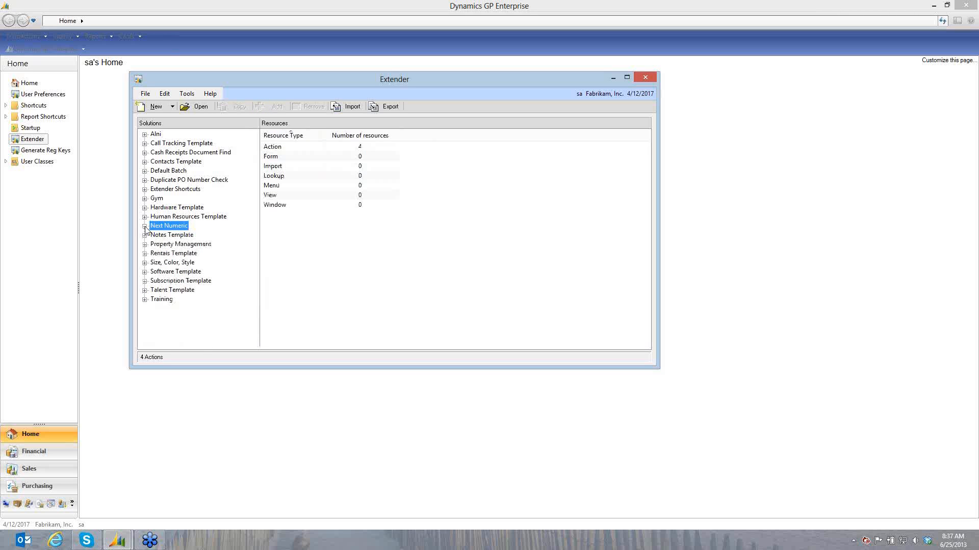
Review the forms and windows of the Notes Template solution and collapse it.
left_click(173, 237)
left_click(145, 236)
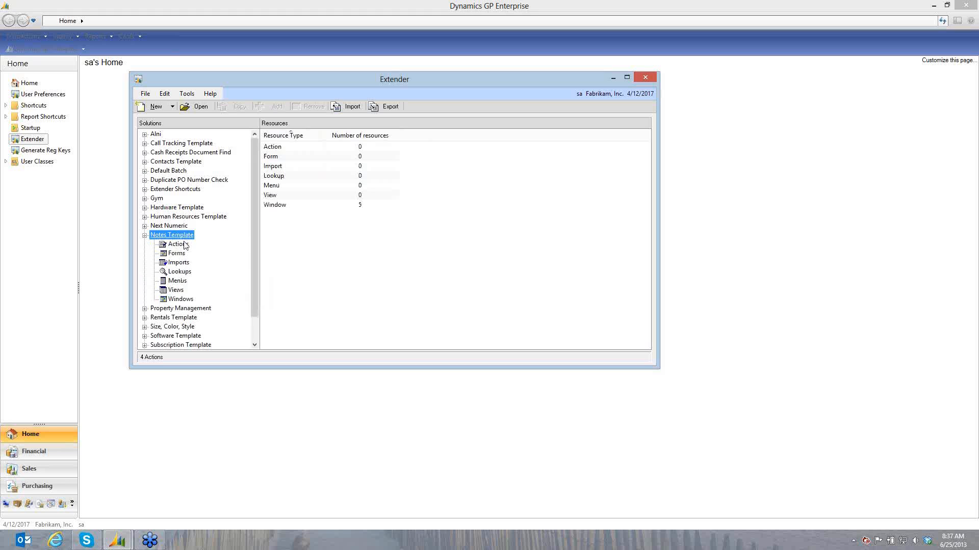
left_click(176, 253)
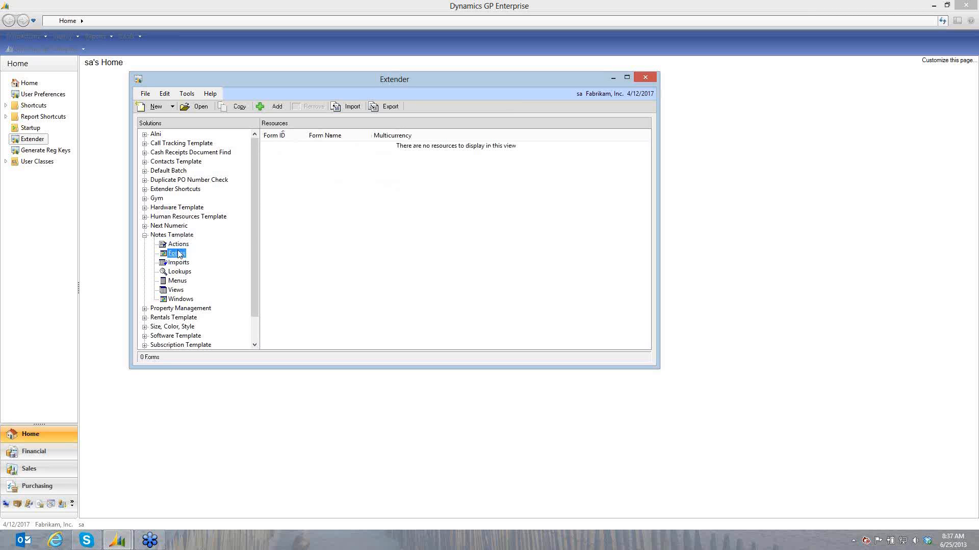
left_click(181, 299)
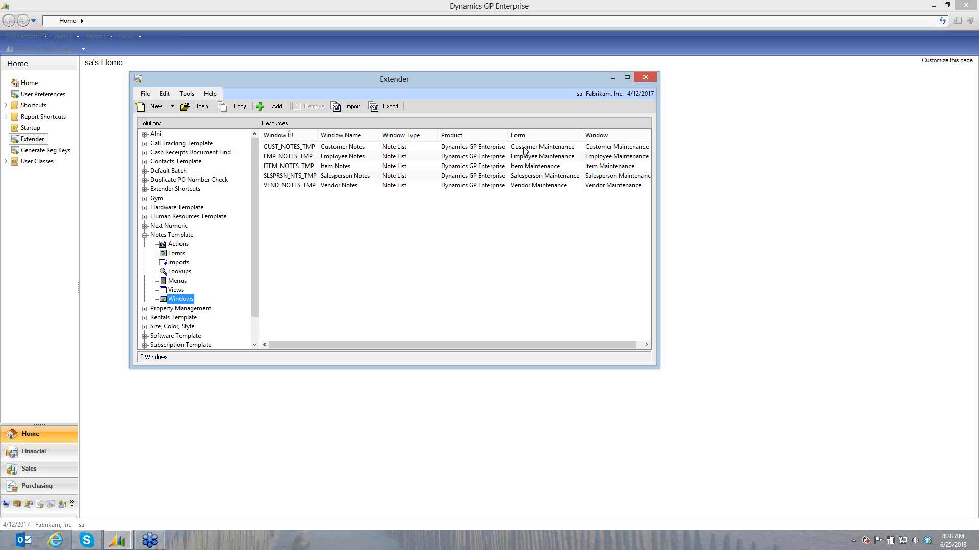
left_click(146, 236)
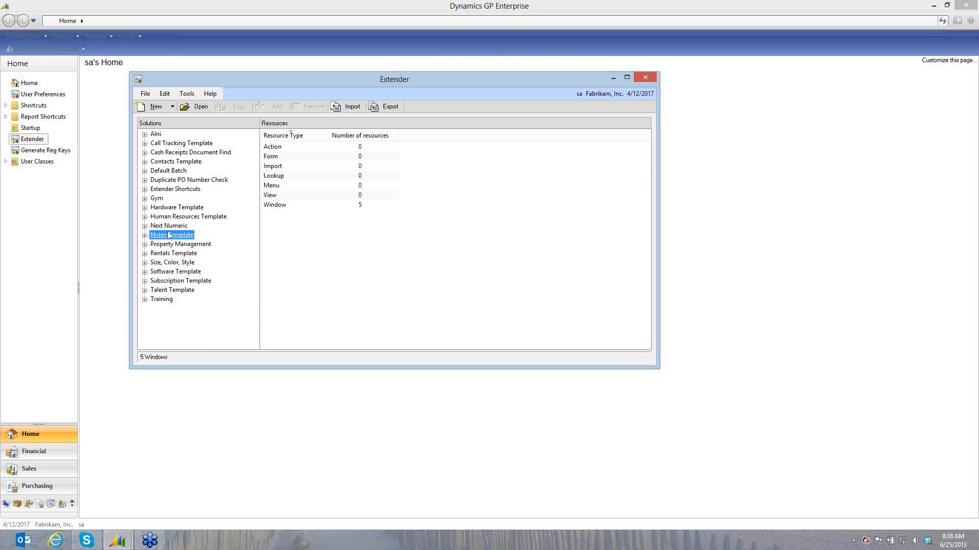
Open the SOP_DUP_PO action of the Duplicate PO Number Check solution and view its Check for duplicate PO script.
left_click(168, 180)
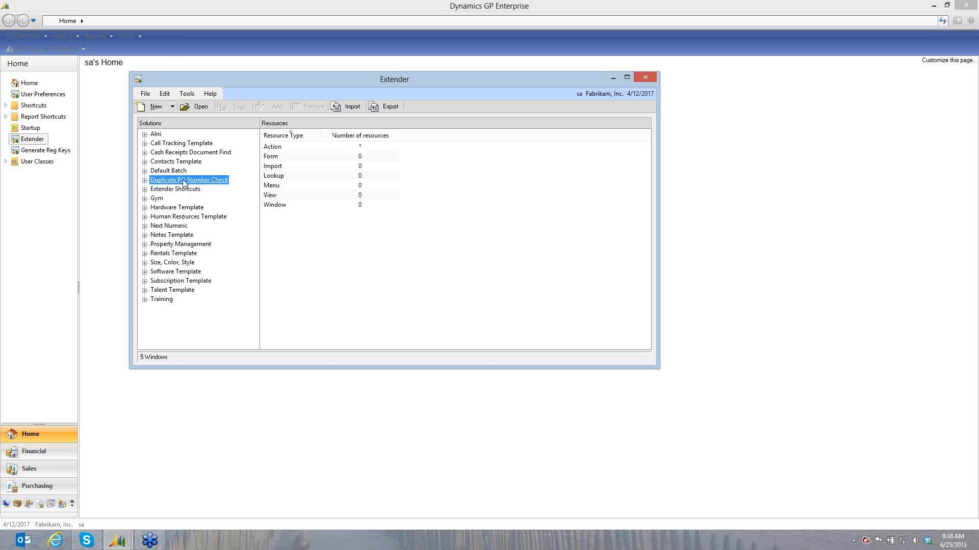
left_click(145, 180)
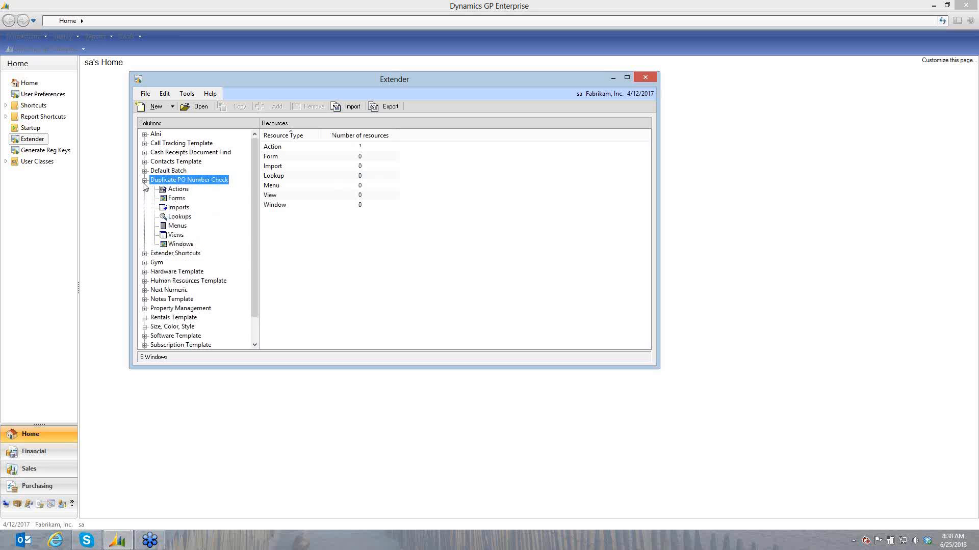
left_click(180, 190)
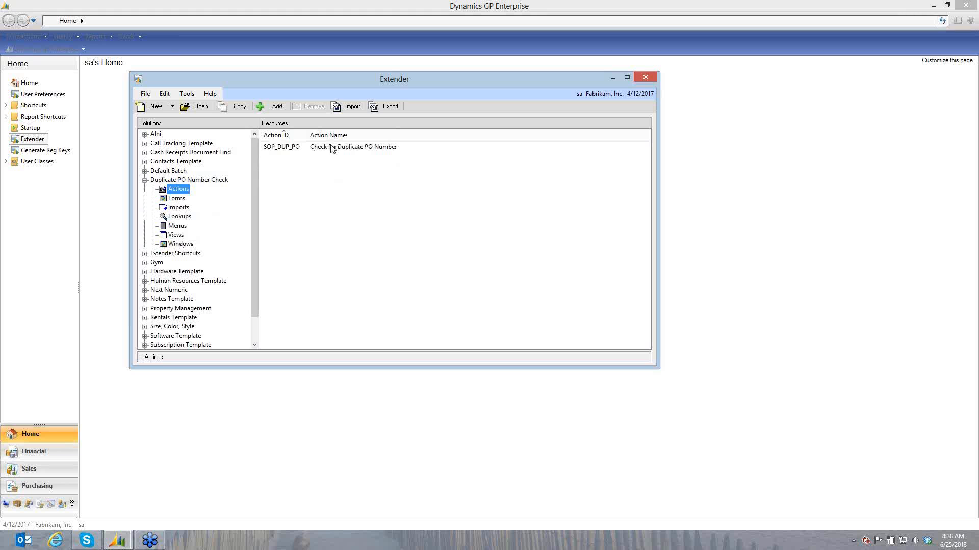
double_click(331, 147)
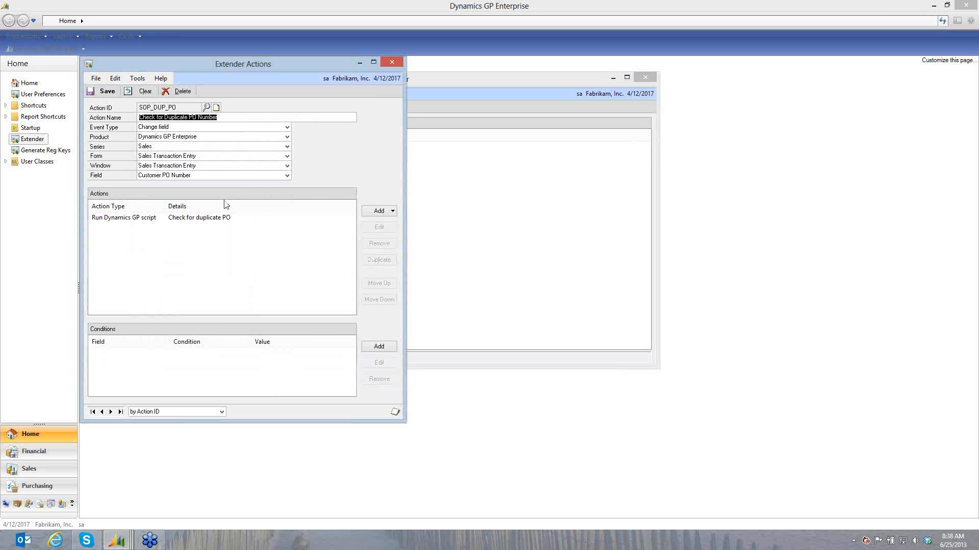
double_click(204, 219)
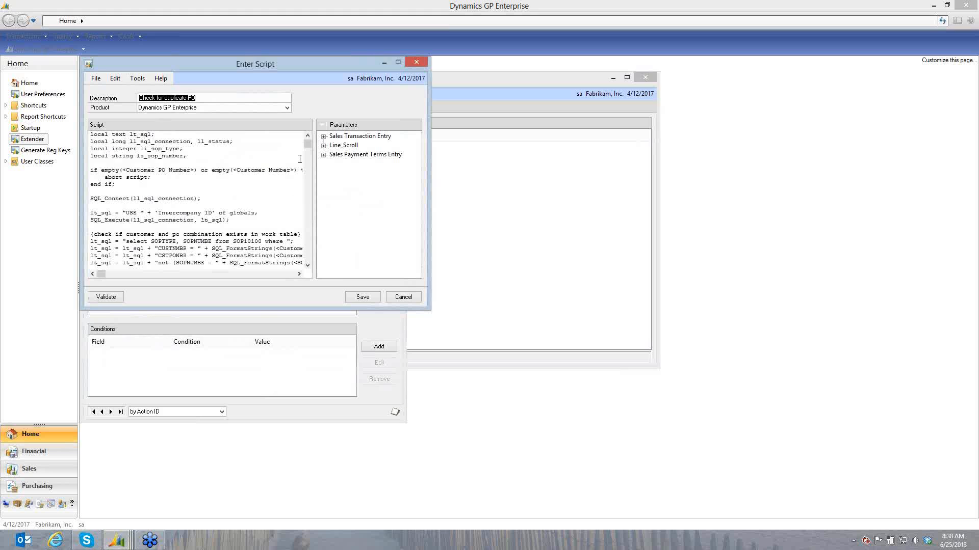
left_click_drag(308, 69, 330, 72)
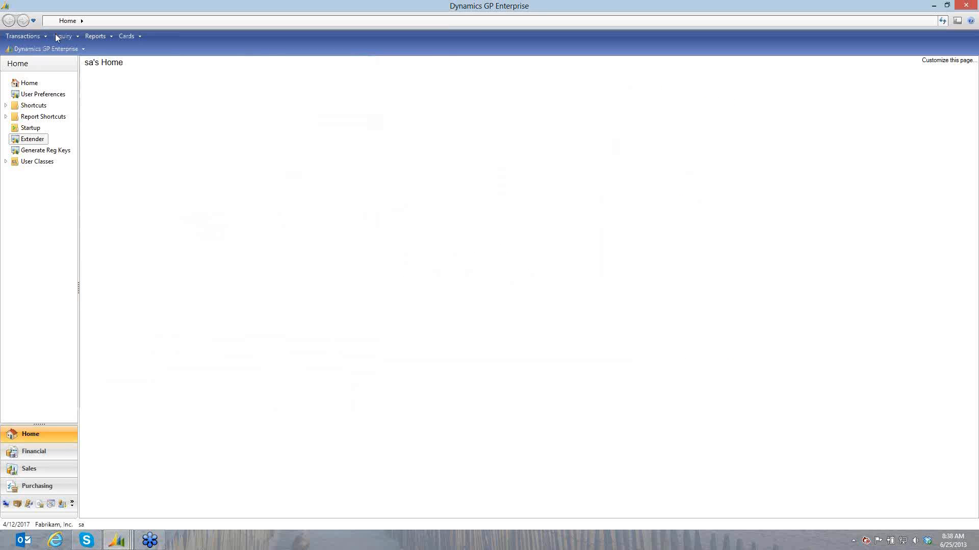
Open the Sales Transaction Entry window and browse to an existing back order.
left_click(23, 35)
mouse_move(33, 61)
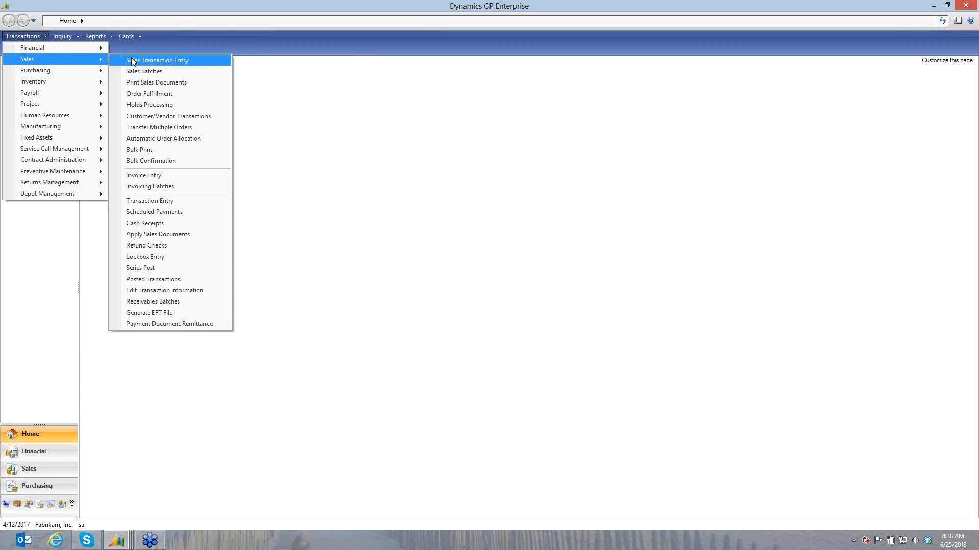
left_click(153, 59)
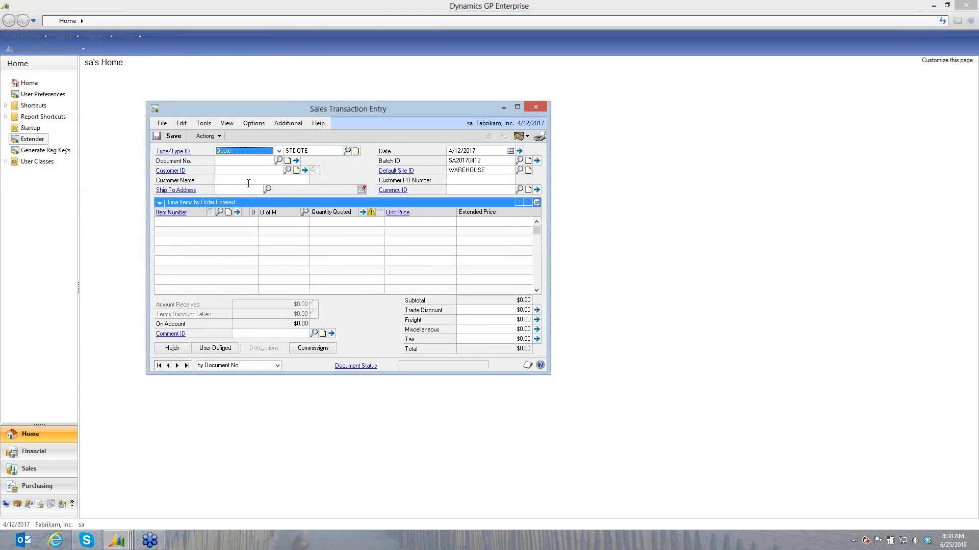
left_click(178, 366)
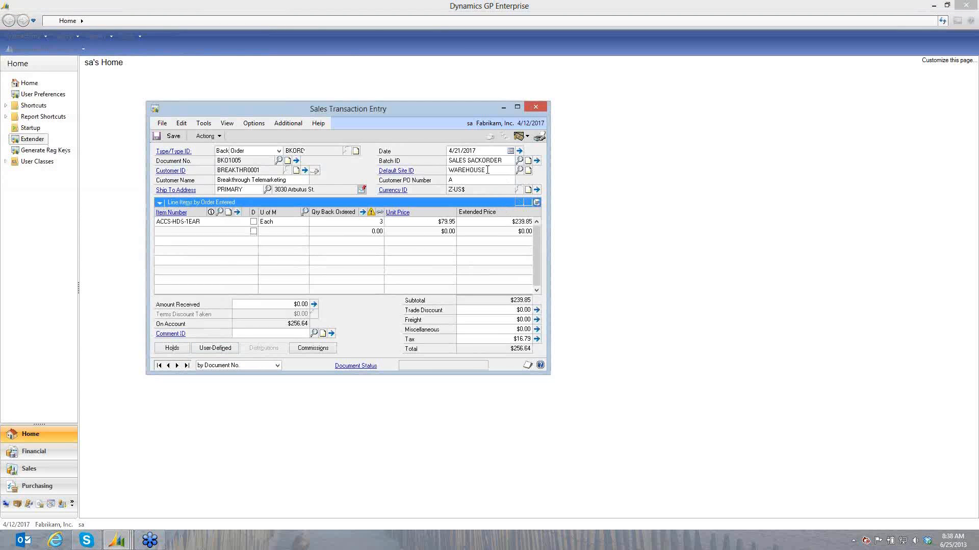
Select the back order's Customer PO Number and move on to the line items, reselect the PO number, and close the sales transaction.
double_click(456, 181)
key("Tab")
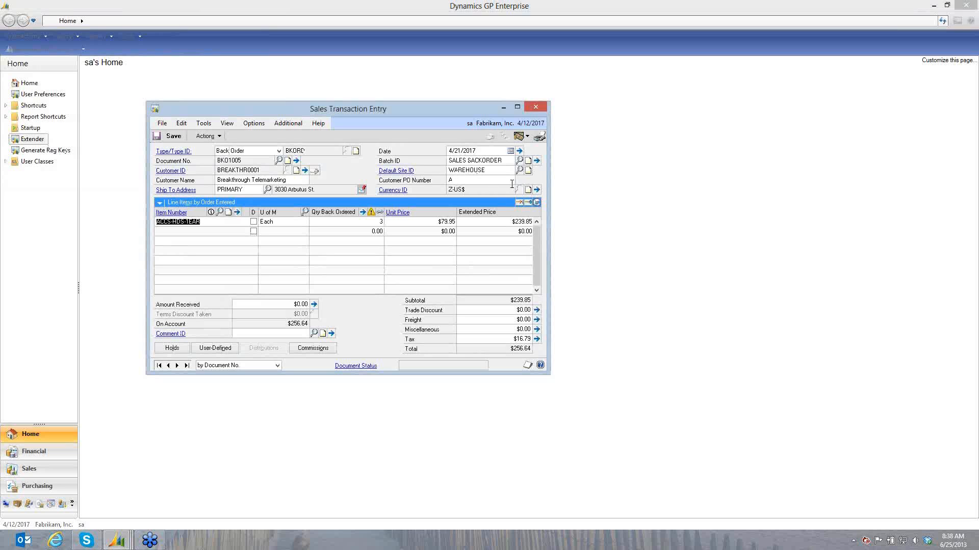
left_click(461, 179)
double_click(455, 181)
left_click(535, 107)
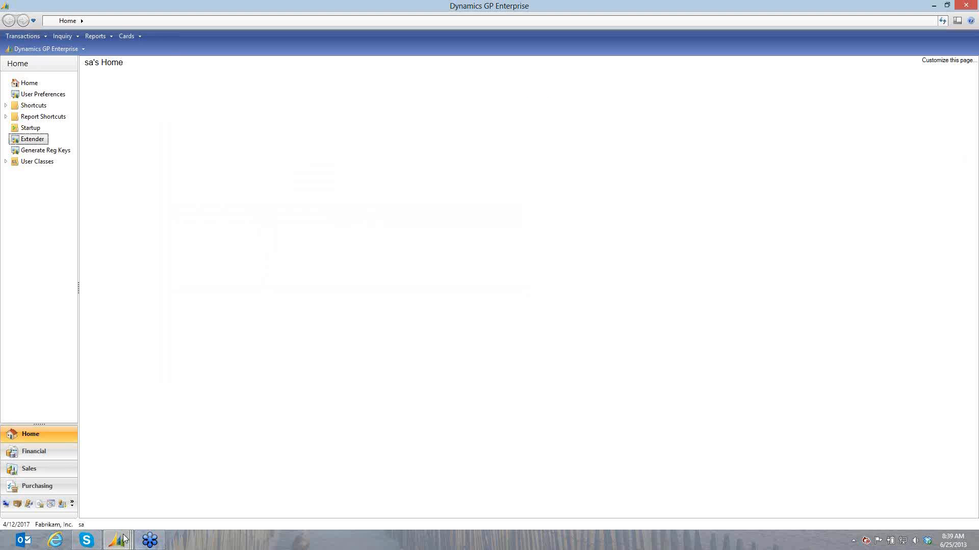
Close the duplicate PO script and its Extender Actions window, and return to the Extender solutions window.
mouse_move(117, 539)
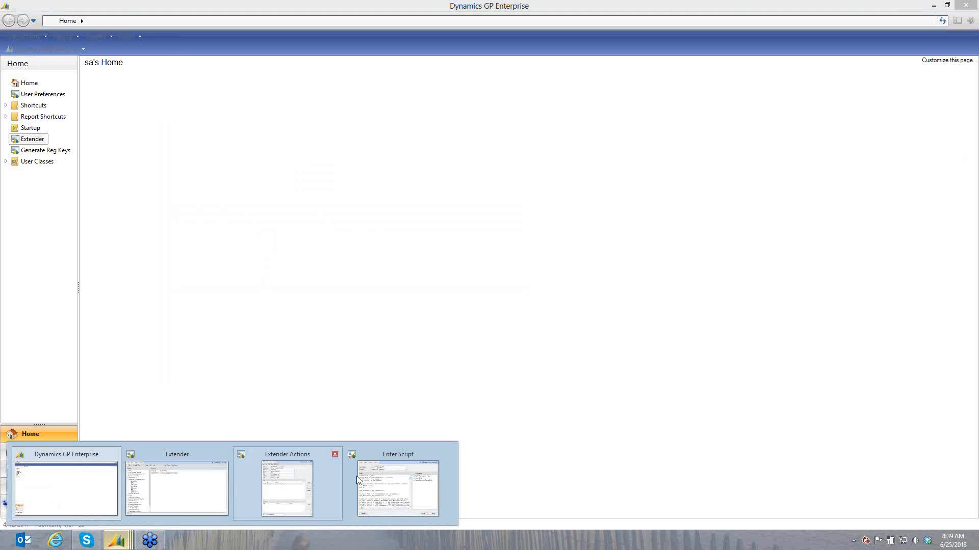
left_click(397, 485)
left_click(718, 107)
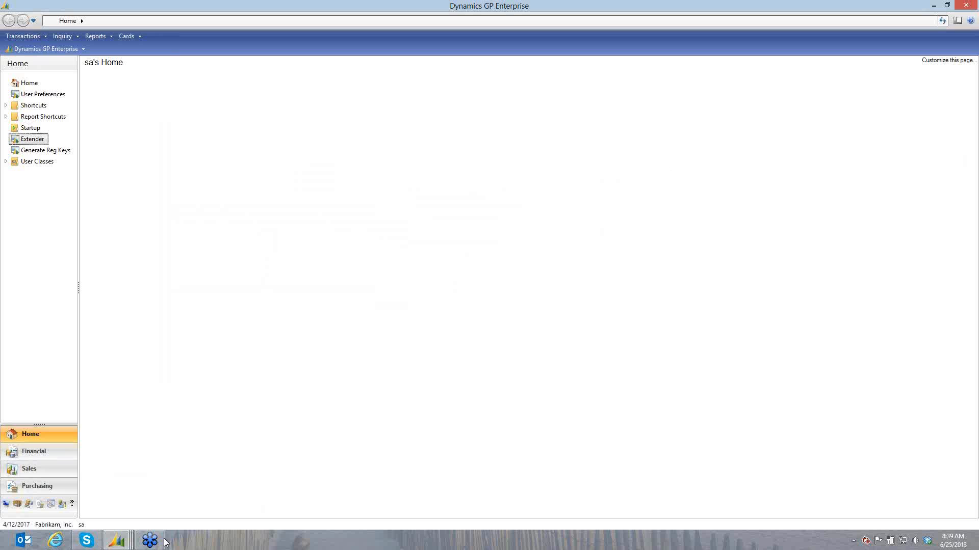
mouse_move(123, 541)
left_click(287, 488)
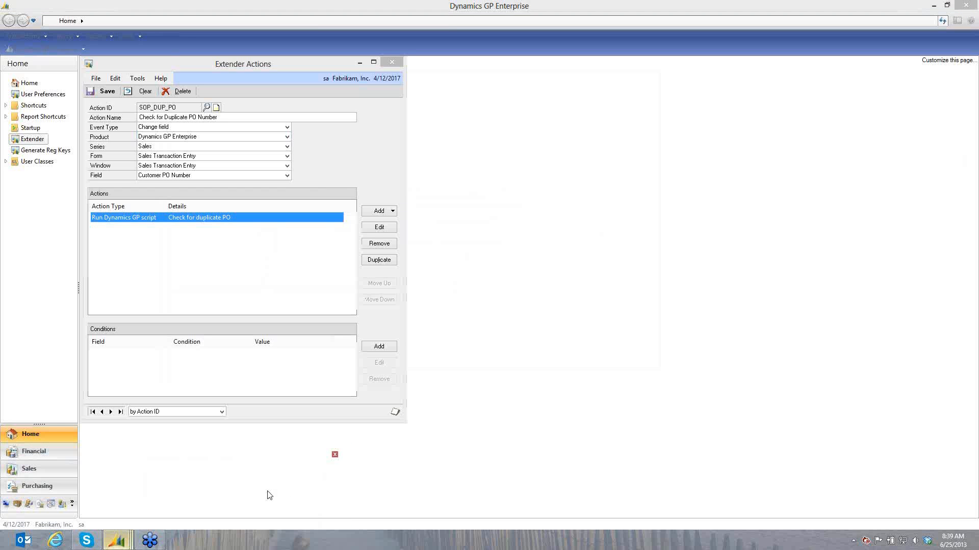
left_click(387, 65)
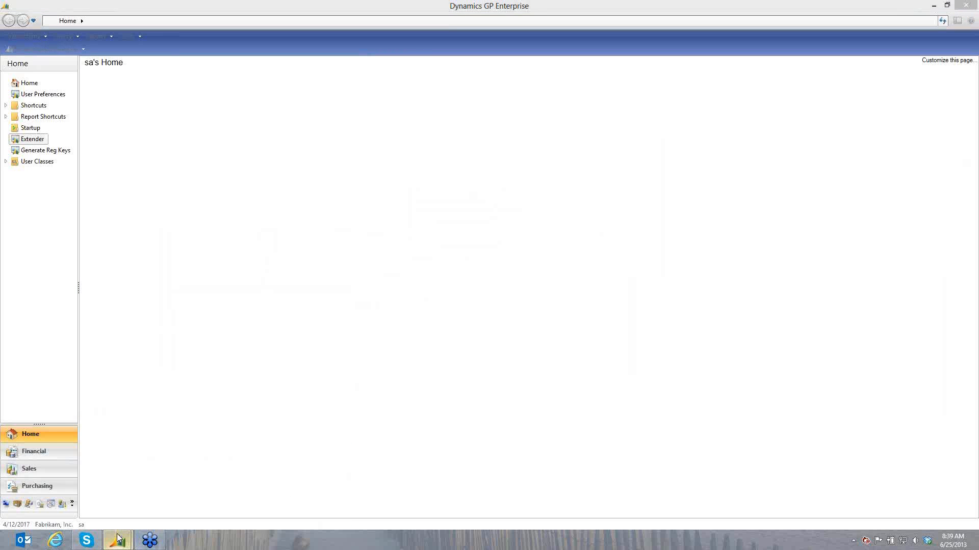
mouse_move(116, 540)
left_click(208, 463)
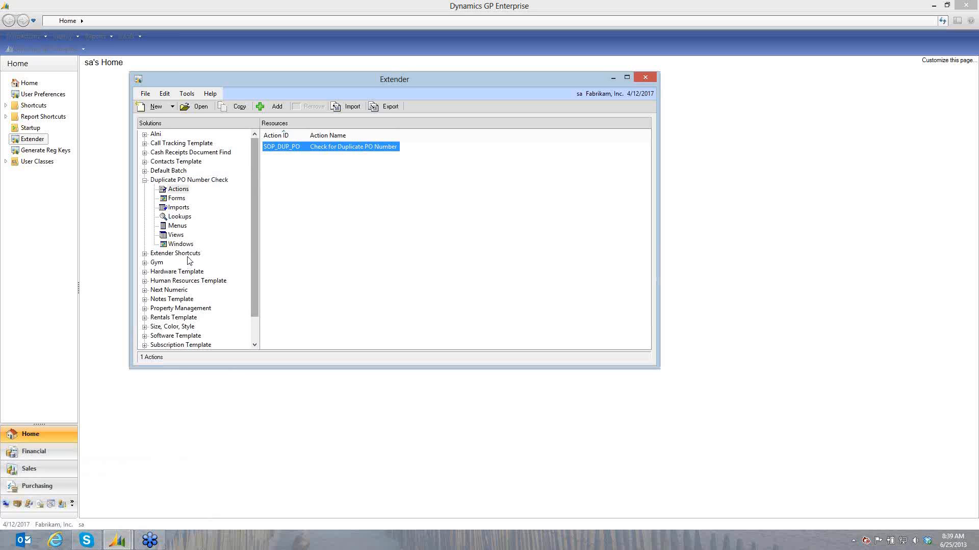
Open the Member Activity form from the Gym solution and display its actions.
left_click(157, 262)
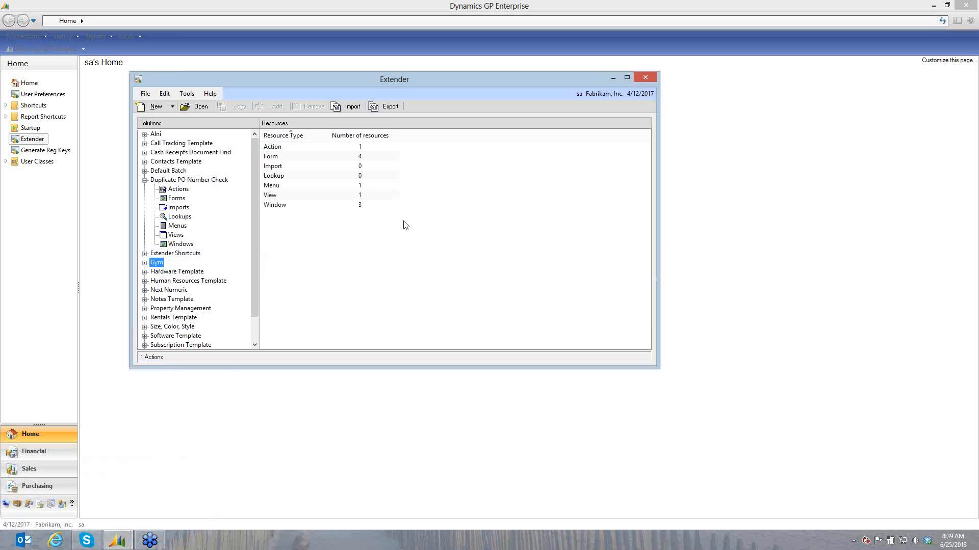
double_click(274, 157)
double_click(292, 148)
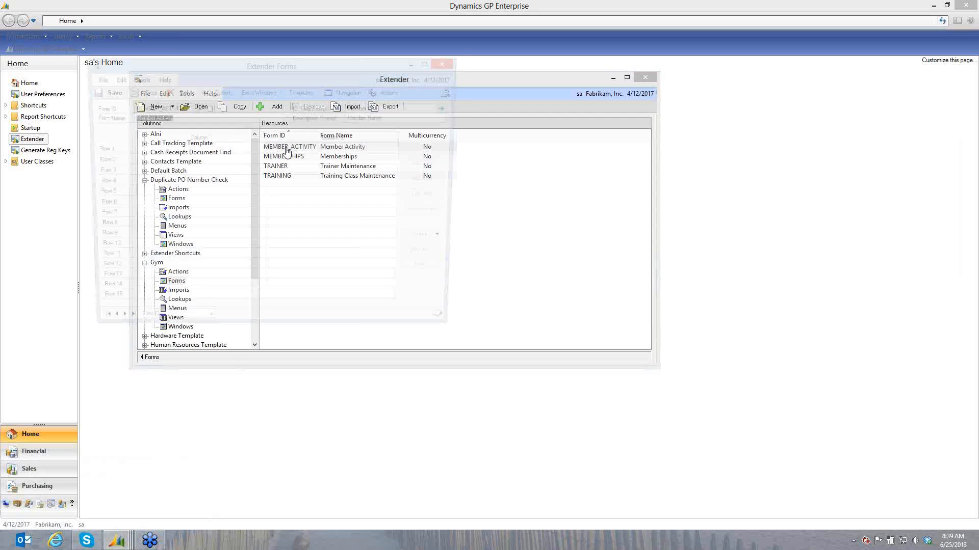
left_click(389, 93)
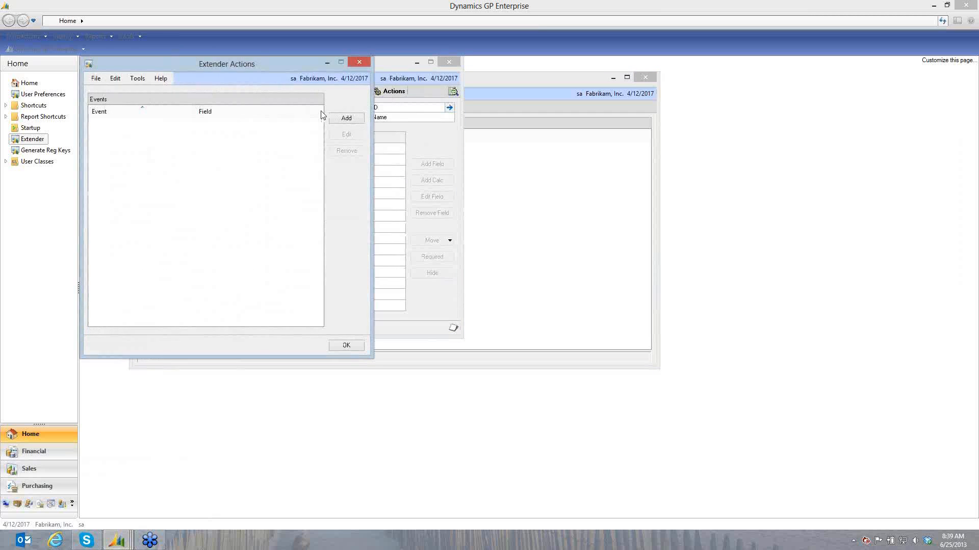
Start a new event for the form with the type Change field value on the Member Name field.
left_click(347, 119)
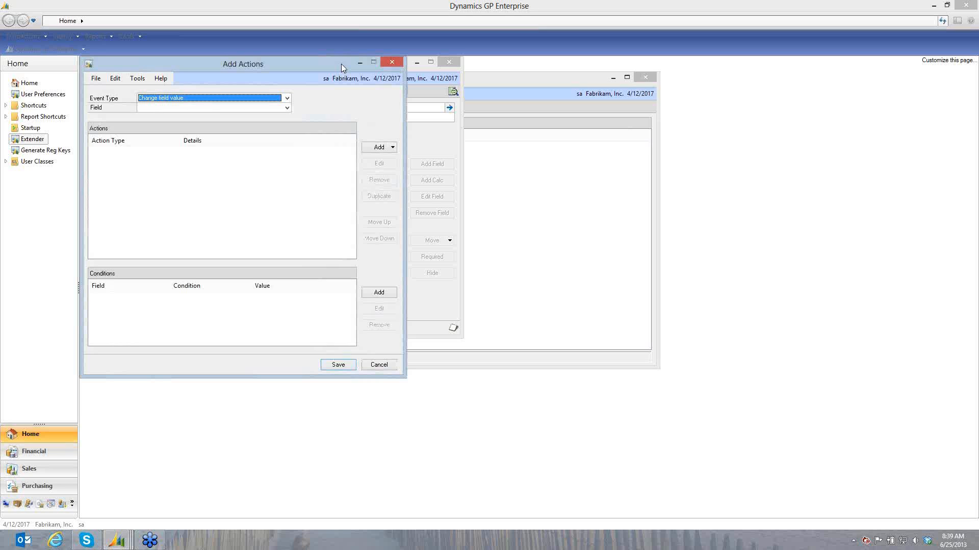
left_click(243, 109)
left_click(219, 123)
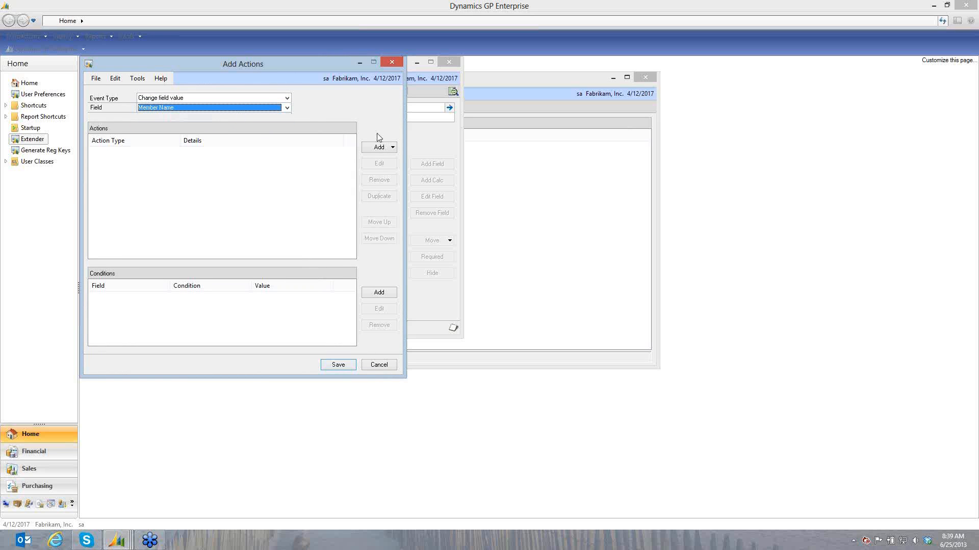
Try an Open Extender form action for Trainer Maintenance with its ID field value set from Member ID, and cancel it.
left_click(382, 149)
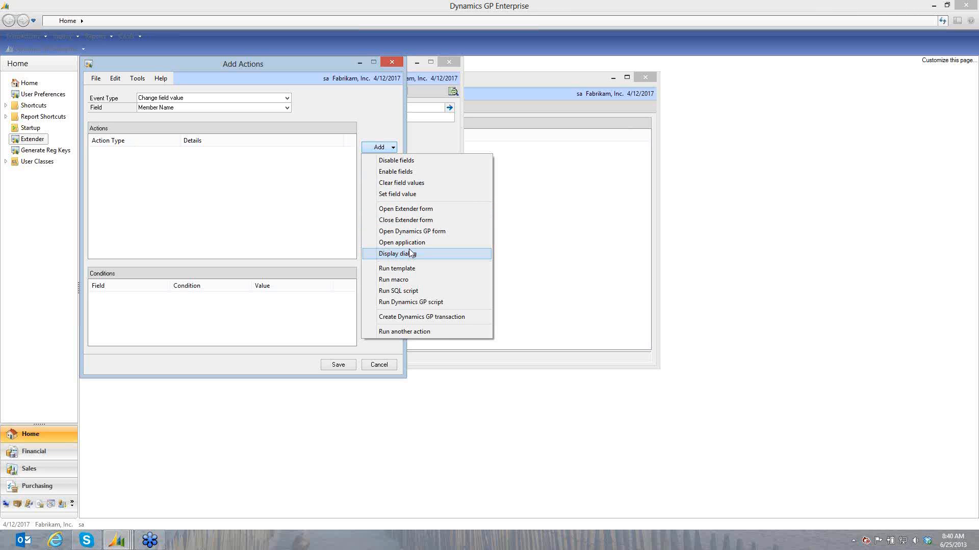
left_click(415, 211)
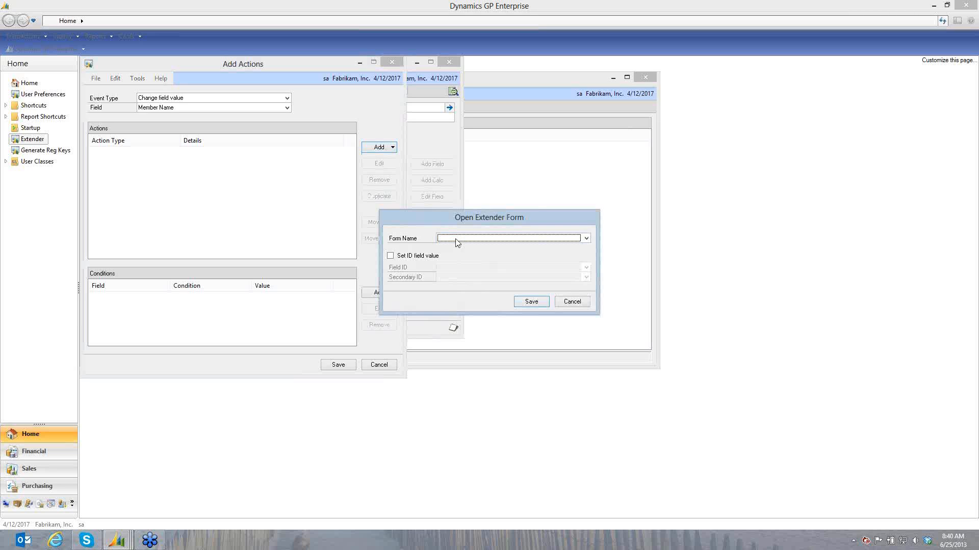
left_click(456, 243)
left_click(458, 256)
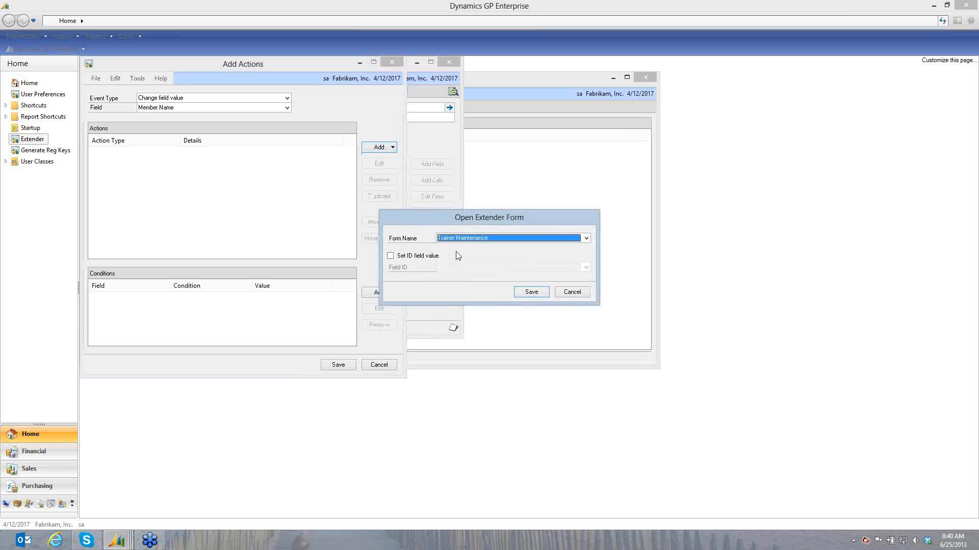
left_click(418, 257)
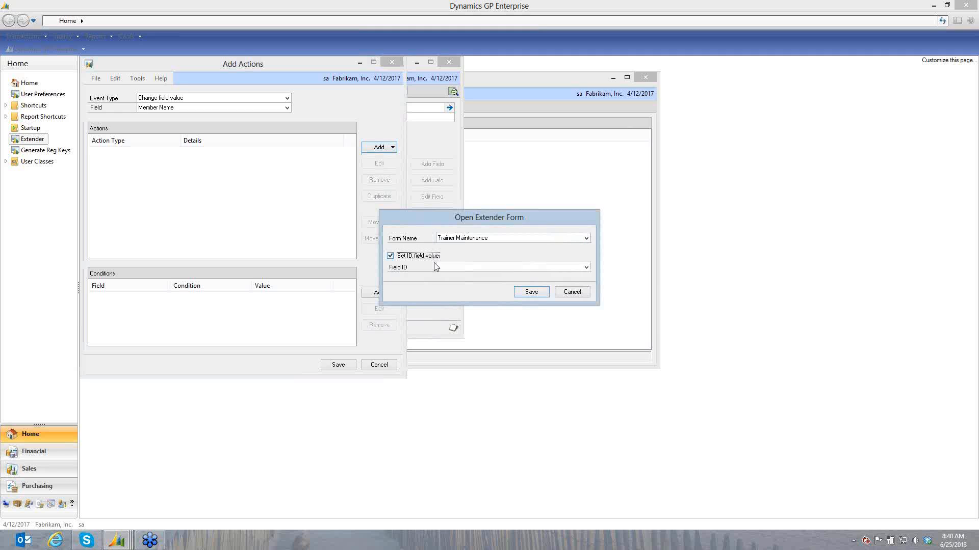
left_click(438, 267)
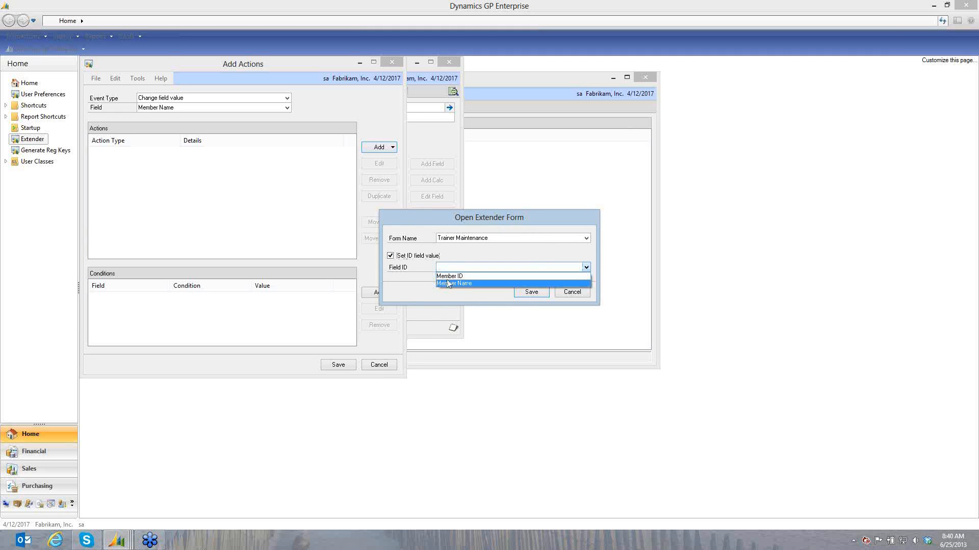
left_click(447, 276)
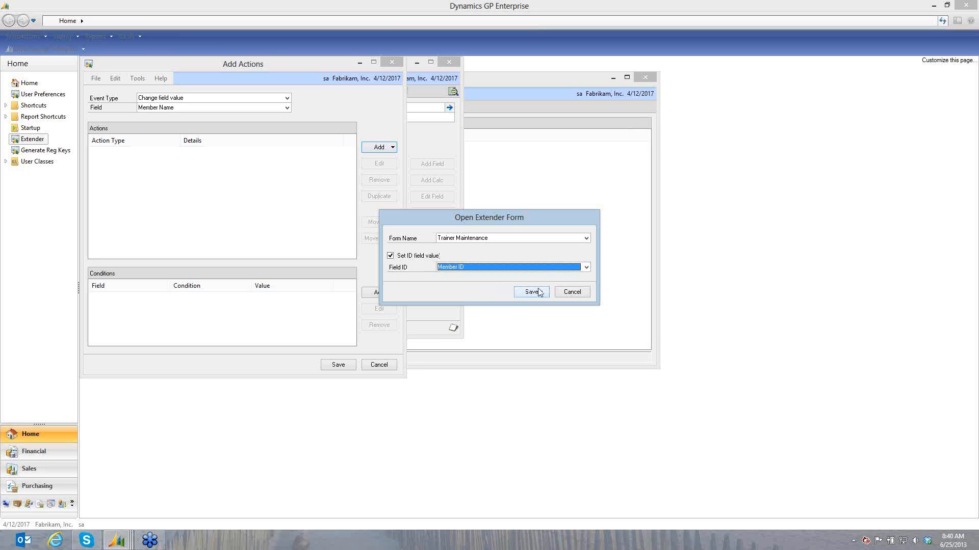
left_click(569, 293)
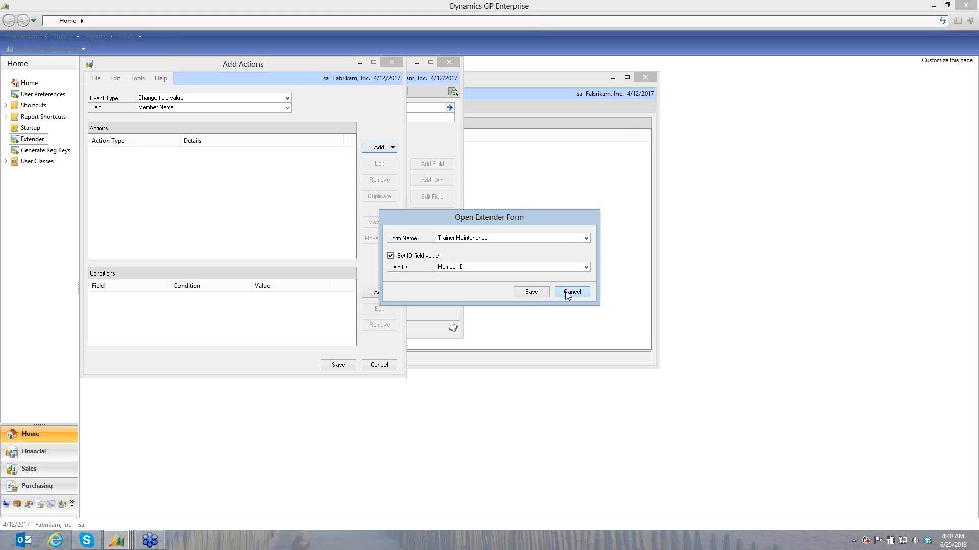
Try a Display dialog action, going through the dialog types Ask, Input and Message, and cancel it.
left_click(381, 147)
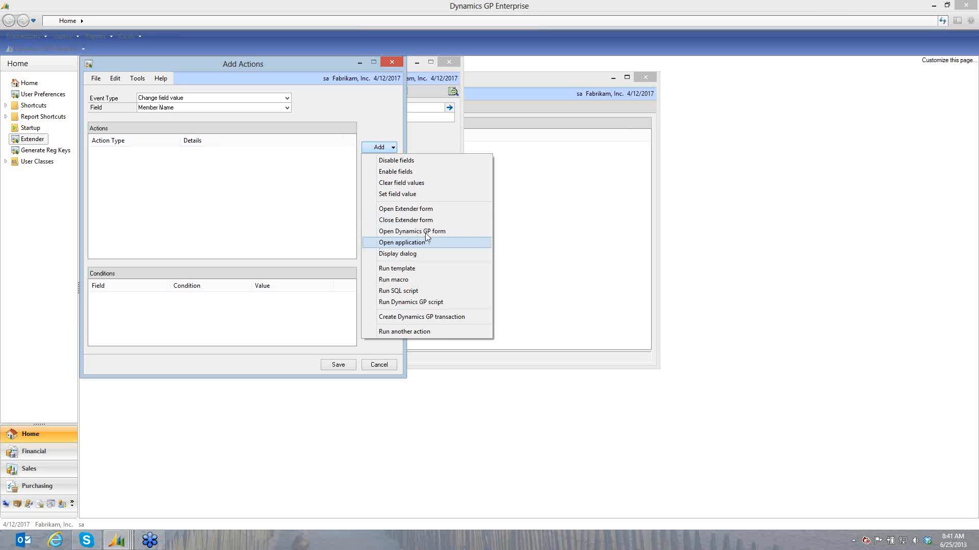
left_click(403, 254)
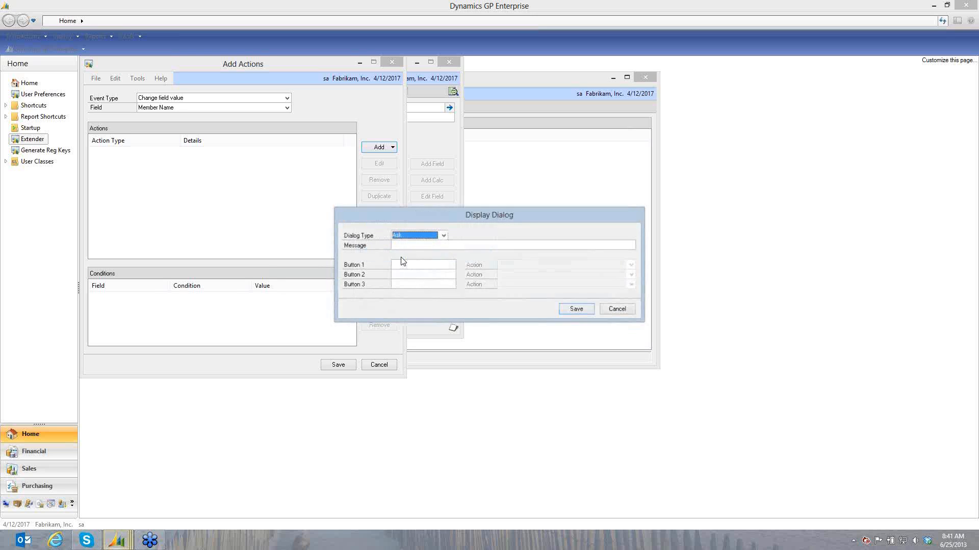
left_click(398, 237)
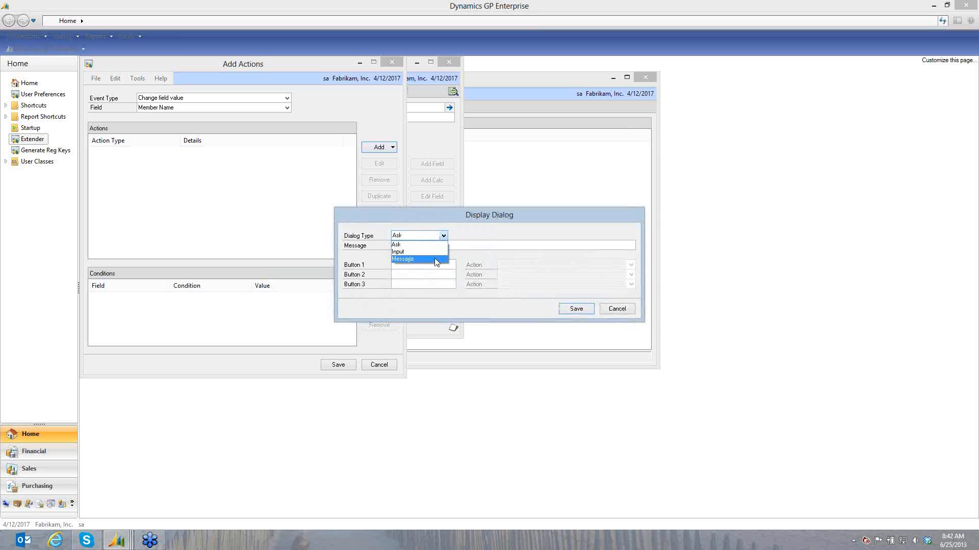
left_click(470, 256)
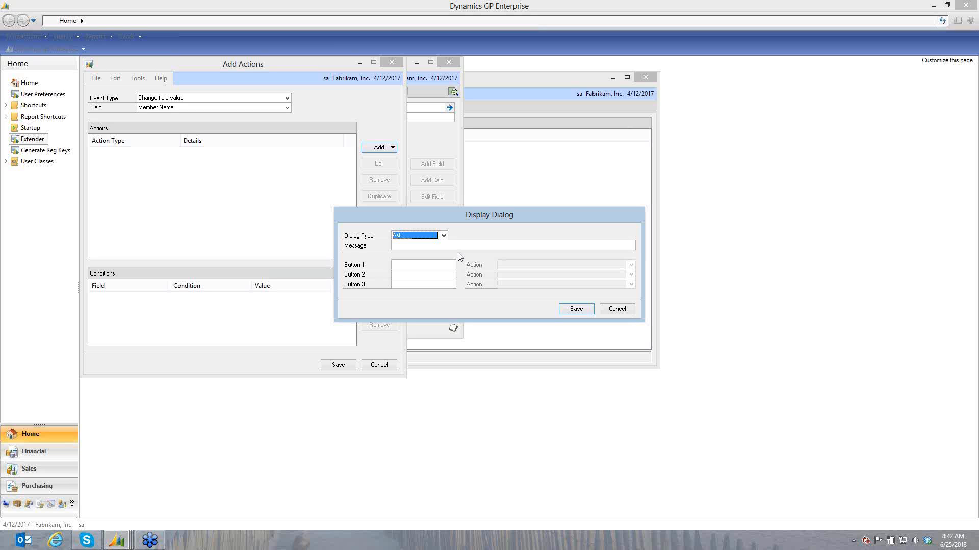
left_click(419, 235)
left_click(413, 247)
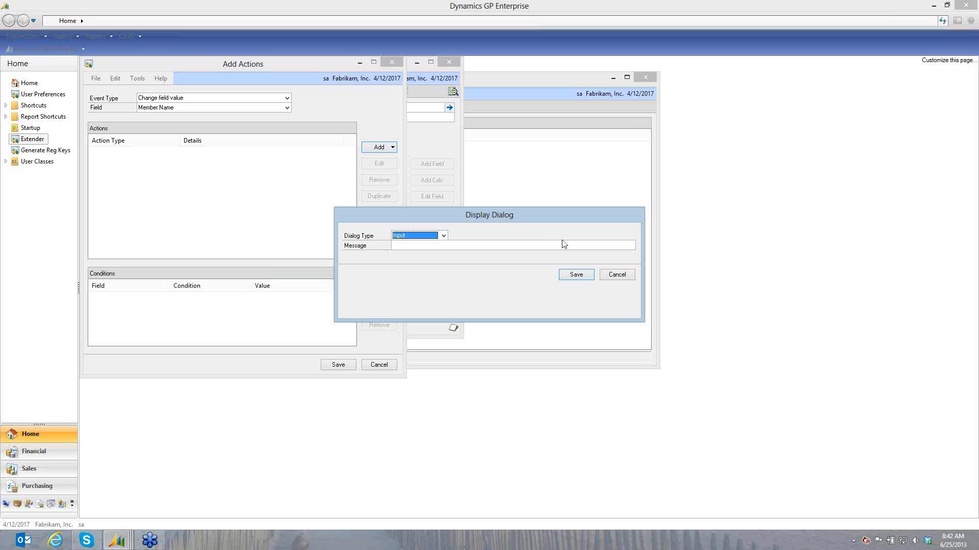
left_click(401, 237)
left_click(401, 259)
left_click(616, 276)
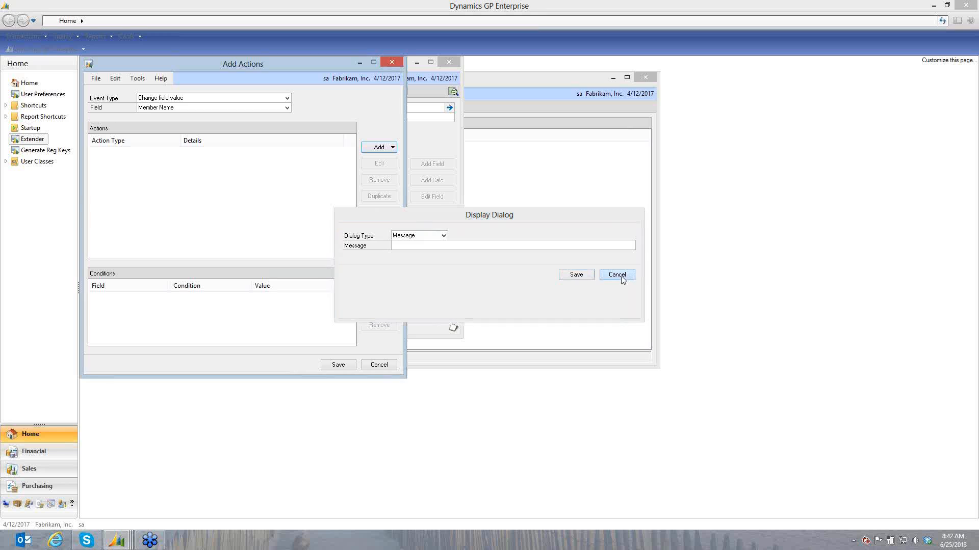
Try a Run SQL script action with the description test for the Fabrikam, Inc. company, and cancel it.
left_click(391, 149)
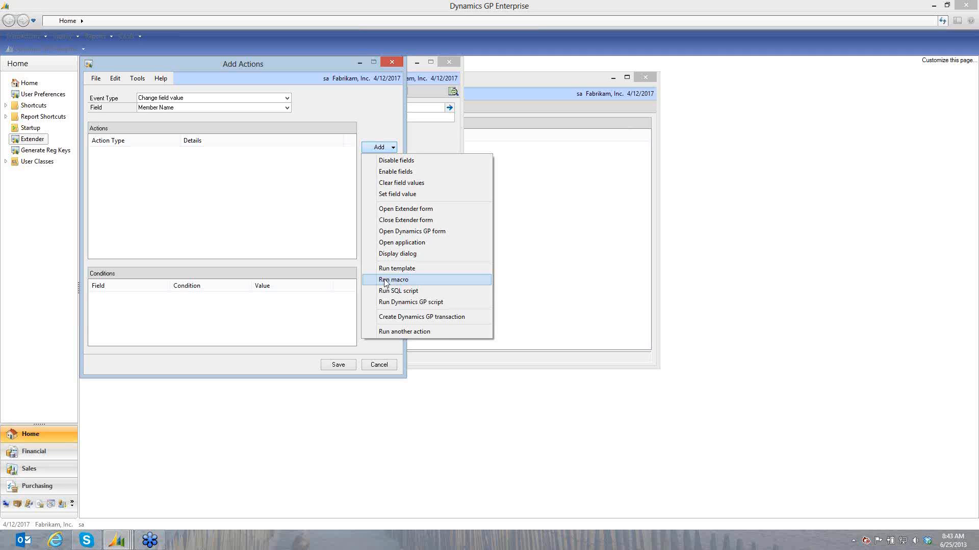
left_click(413, 297)
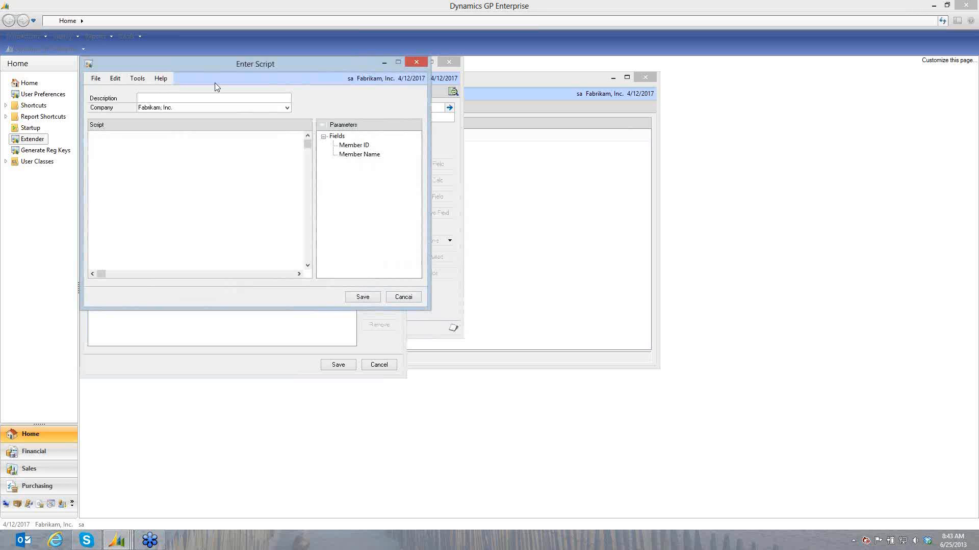
type("test")
left_click(147, 183)
left_click(96, 190)
left_click(401, 297)
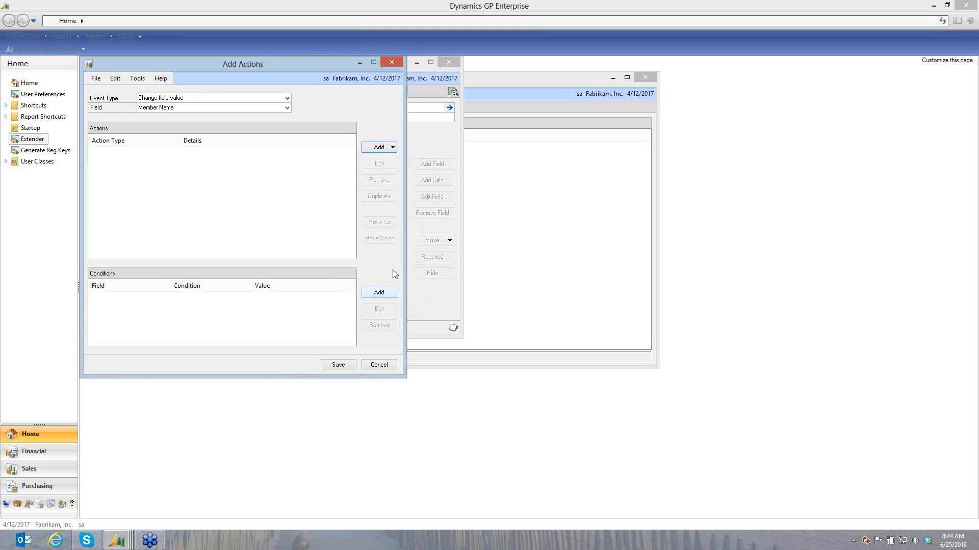
View the script window of a Run Dynamics GP script action and cancel it.
left_click(381, 146)
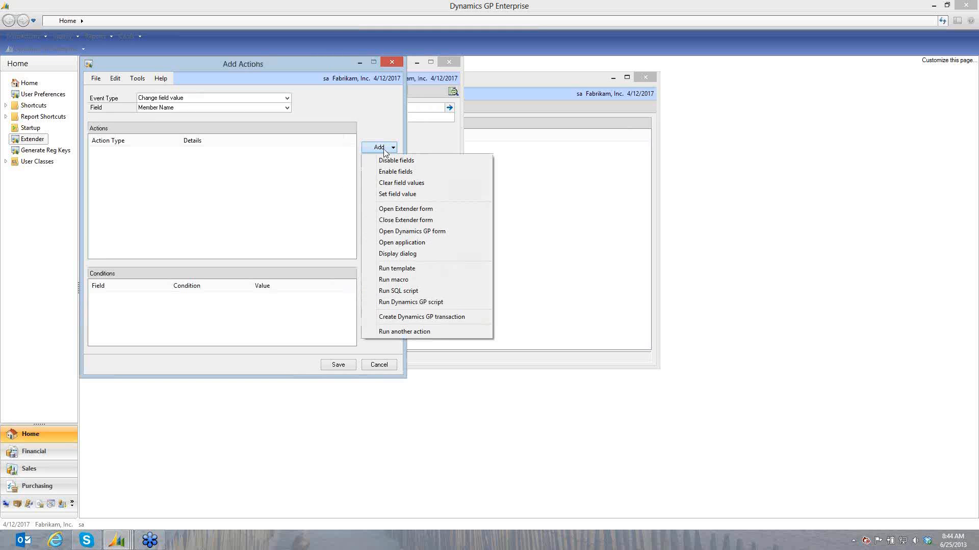
left_click(399, 303)
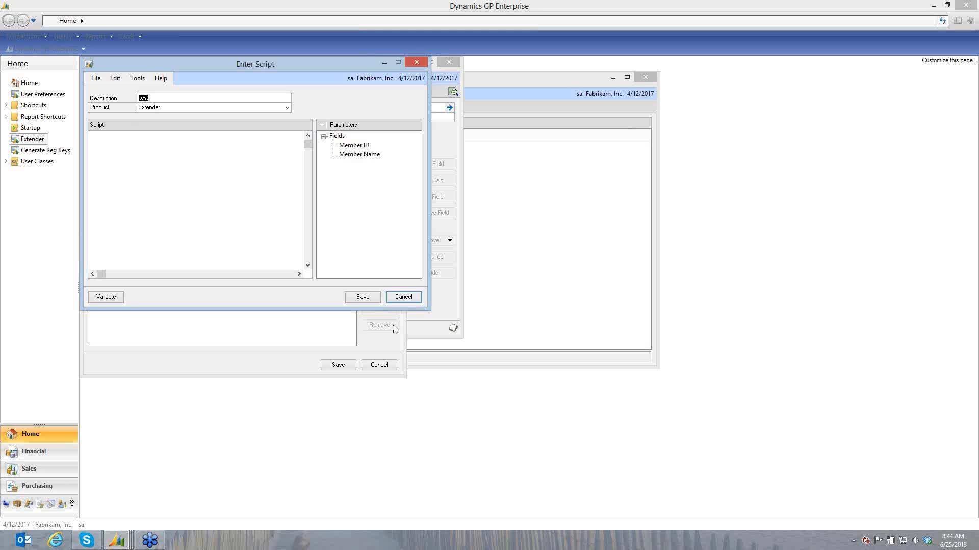
left_click(400, 300)
Start a Create Dynamics GP transaction action with the transaction type Receivables Transaction and review its details.
left_click(367, 149)
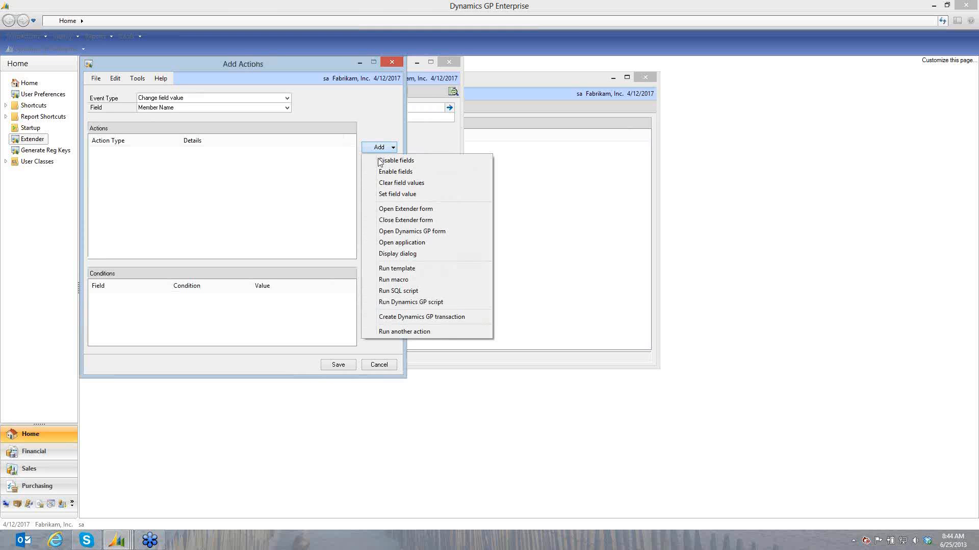
left_click(413, 317)
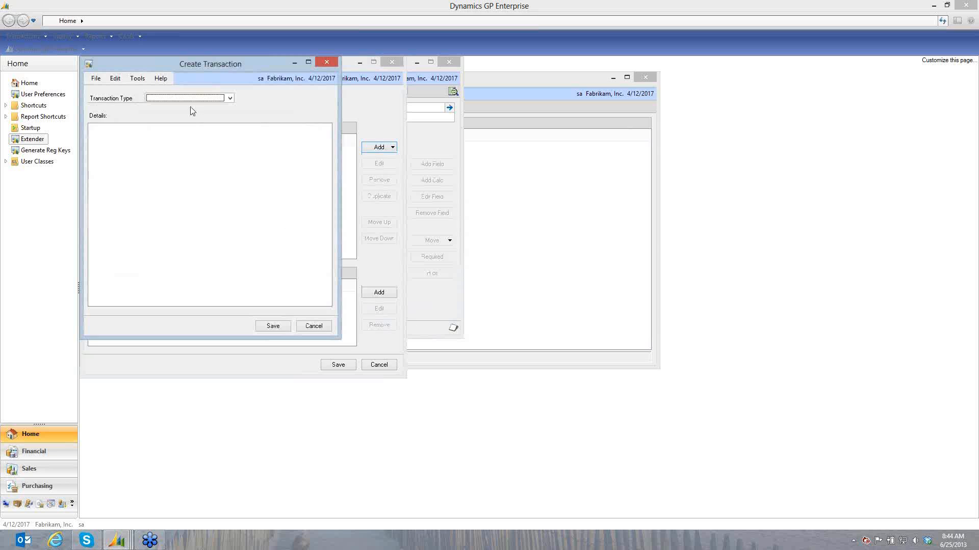
left_click(178, 99)
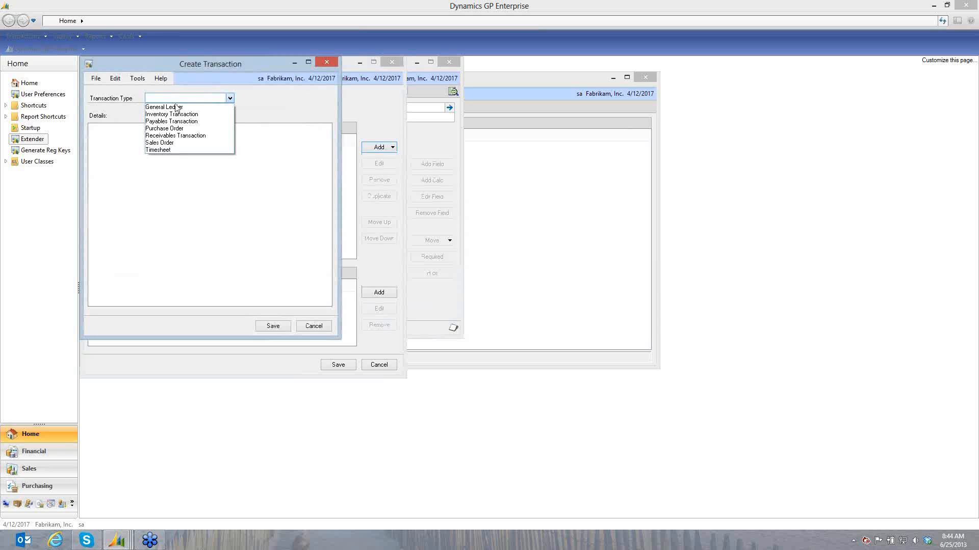
left_click(178, 137)
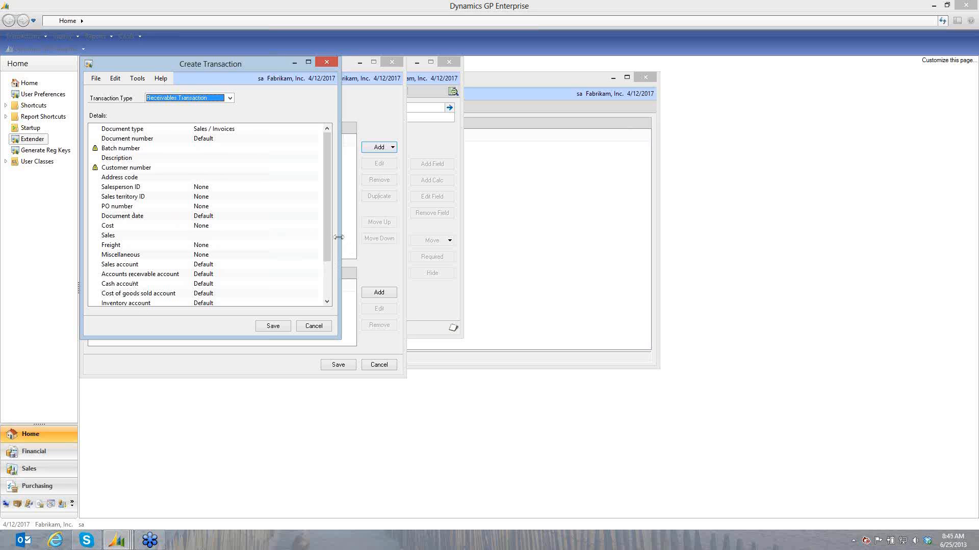
left_click_drag(328, 230, 326, 165)
Set the transaction's Salesperson ID to a constant value, picking a salesperson from the lookup, and save the detail.
double_click(138, 188)
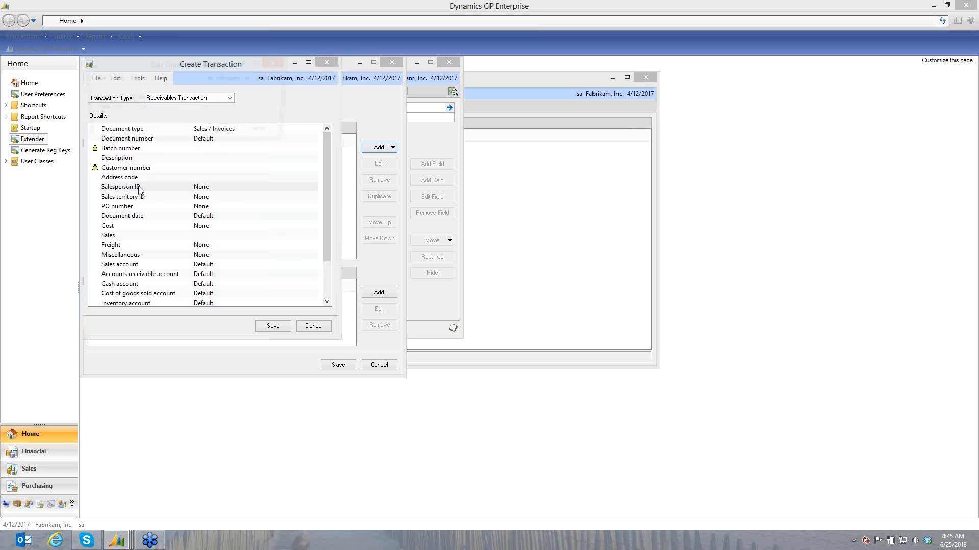
left_click(155, 109)
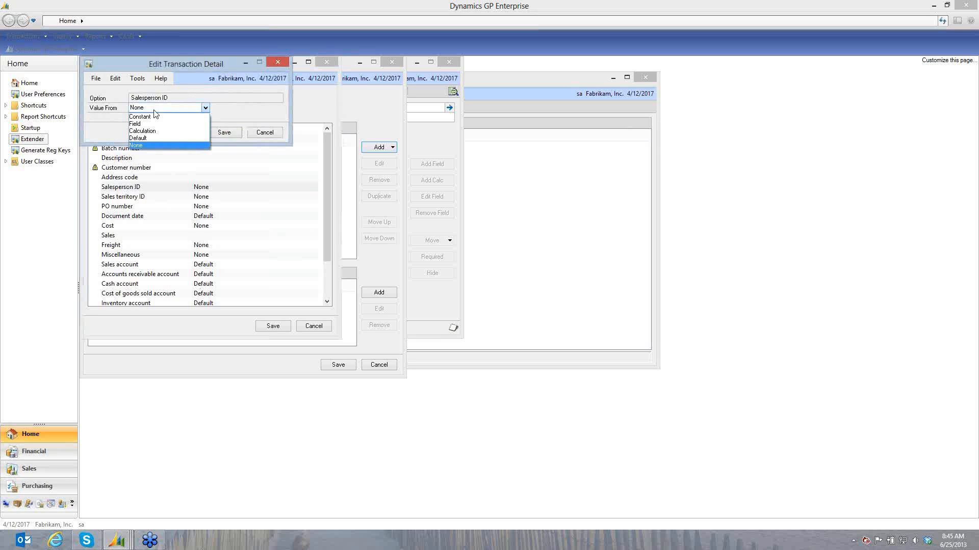
left_click(152, 117)
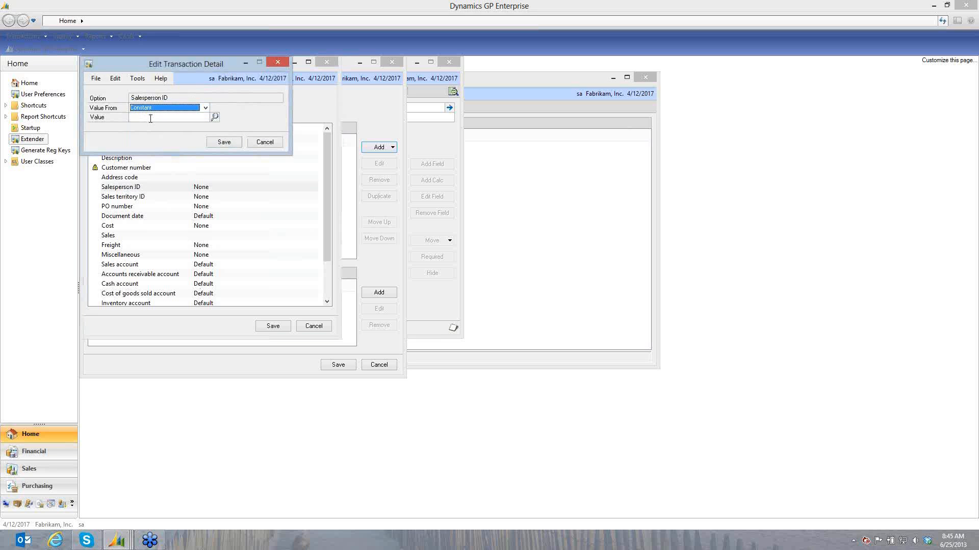
left_click(215, 117)
double_click(135, 186)
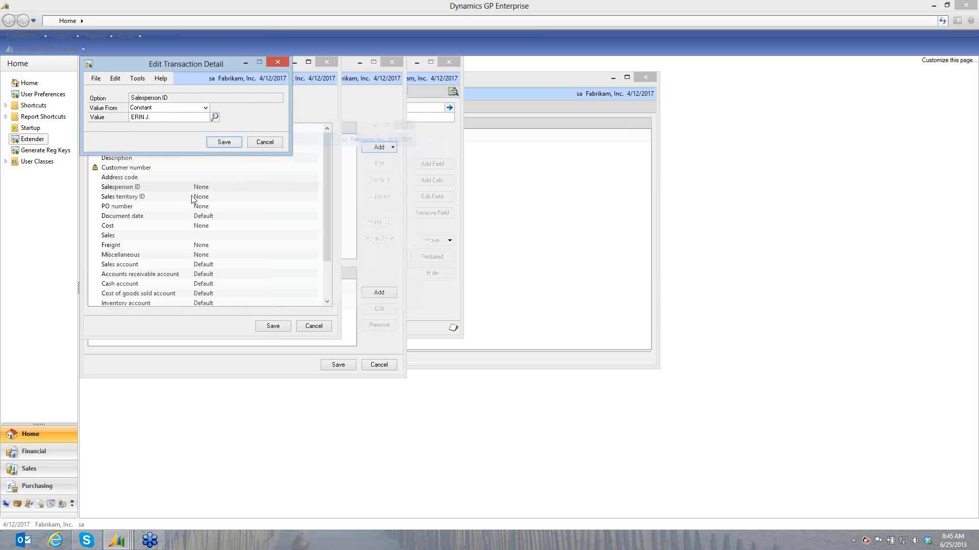
left_click(222, 141)
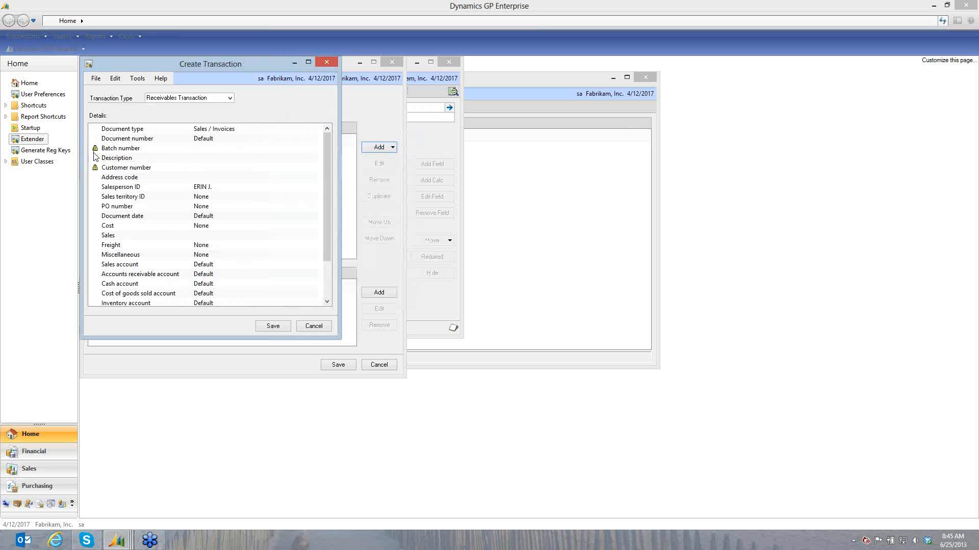
Open the Customer number detail and view its Field and Calculation value sources.
left_click(118, 168)
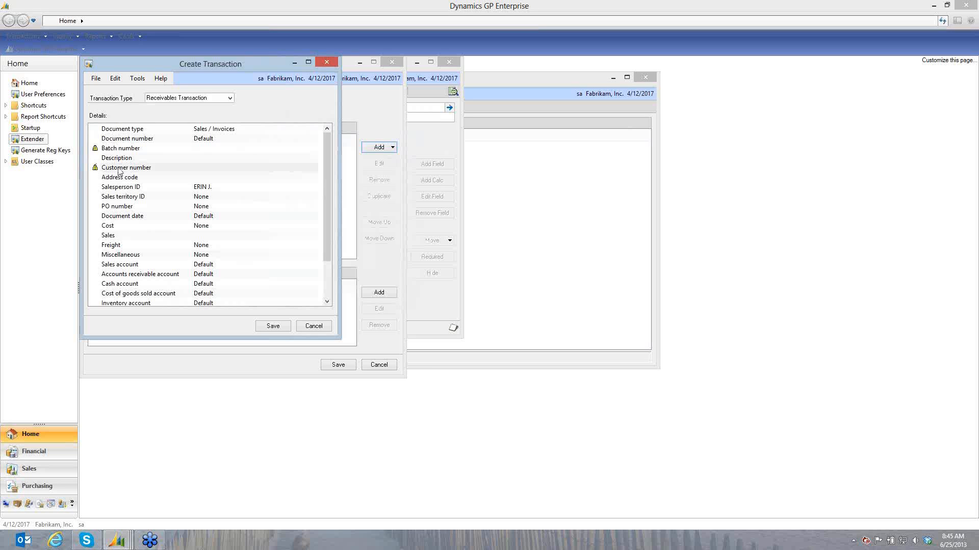
double_click(118, 172)
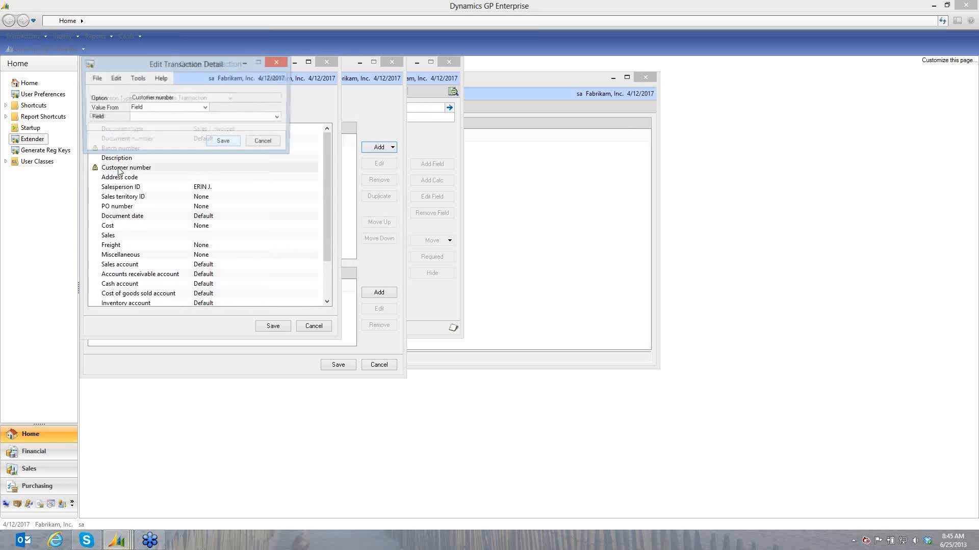
left_click(146, 109)
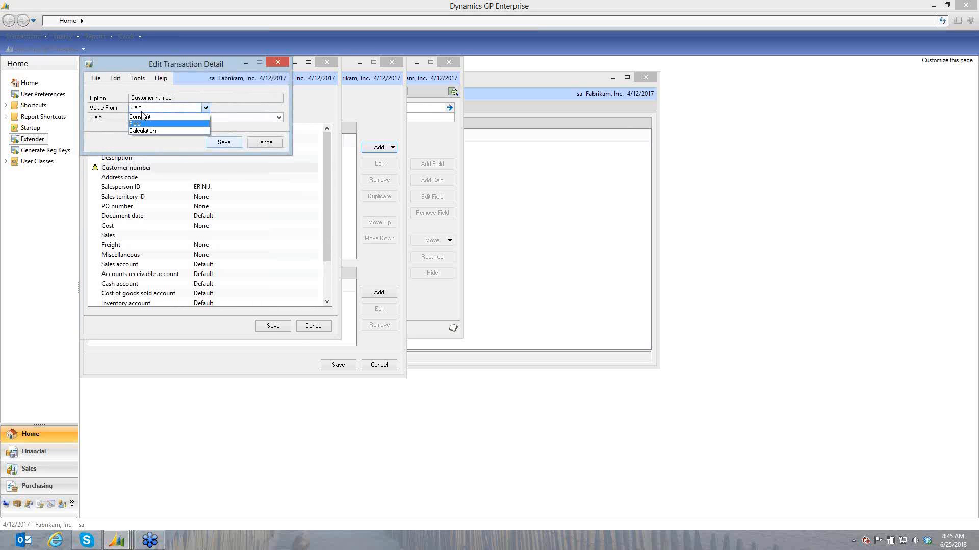
left_click(145, 125)
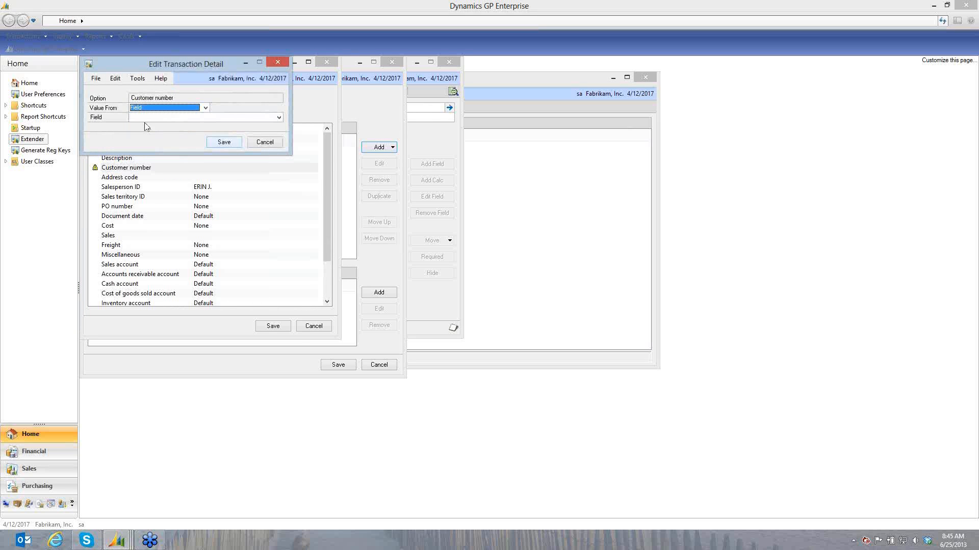
left_click(144, 118)
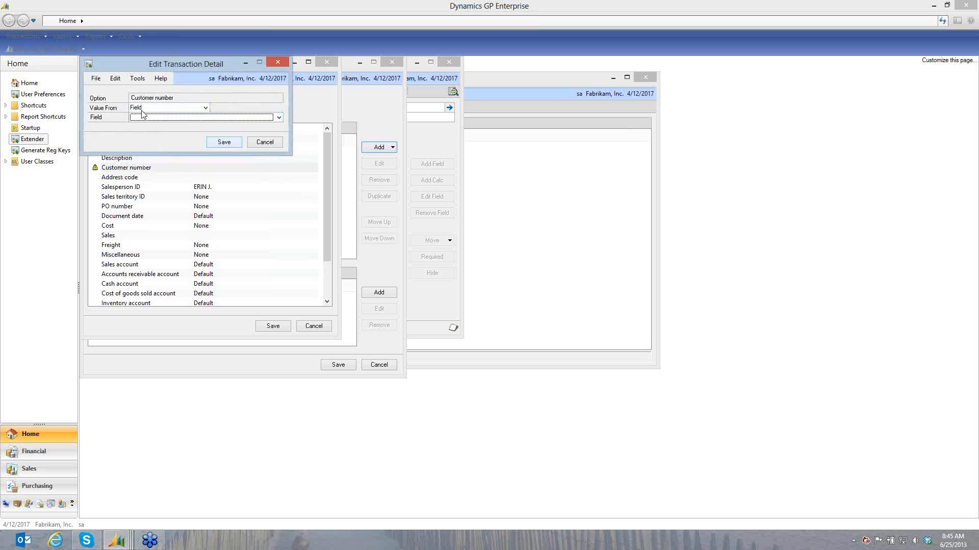
left_click(143, 119)
left_click(143, 108)
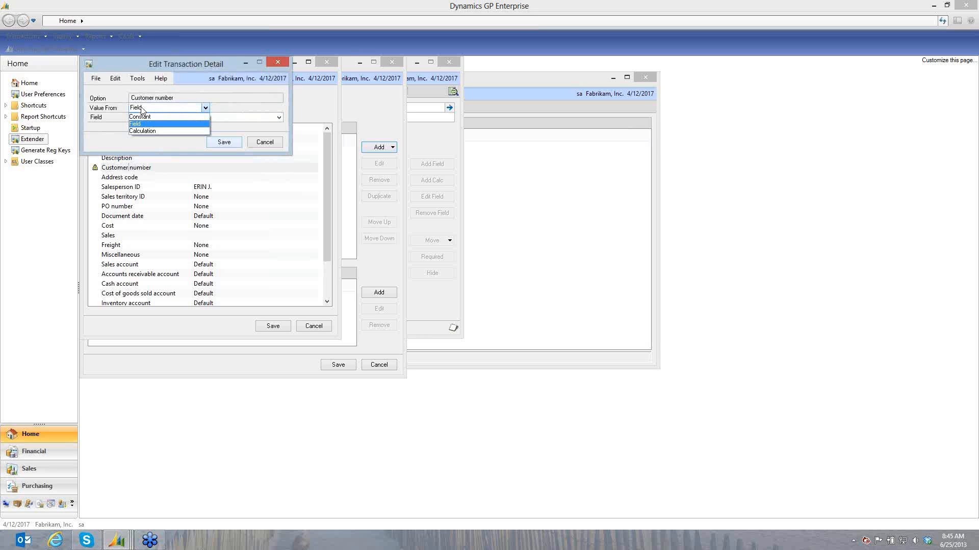
left_click(142, 131)
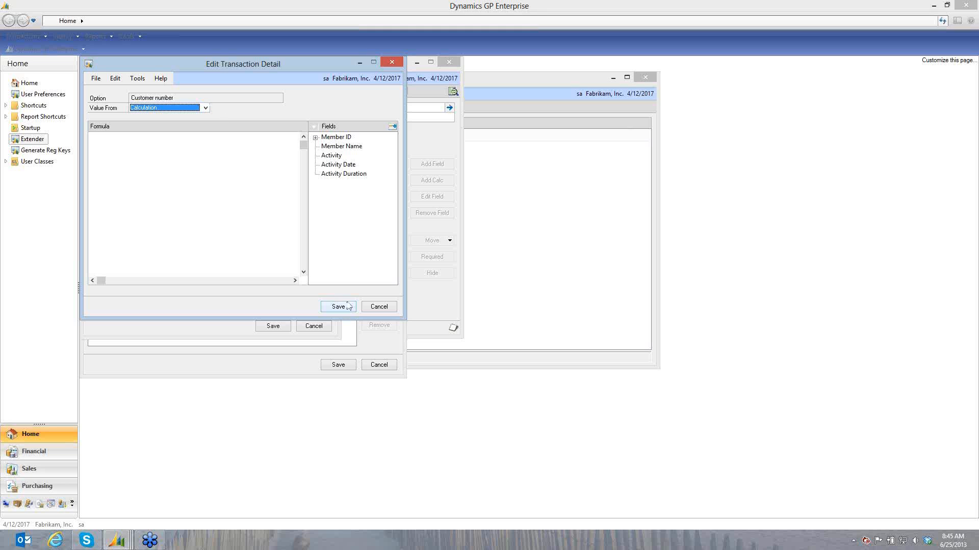
Set the Customer number to a constant value, picking the Adam Park Resort customer from the lookup, and save the detail.
left_click(153, 108)
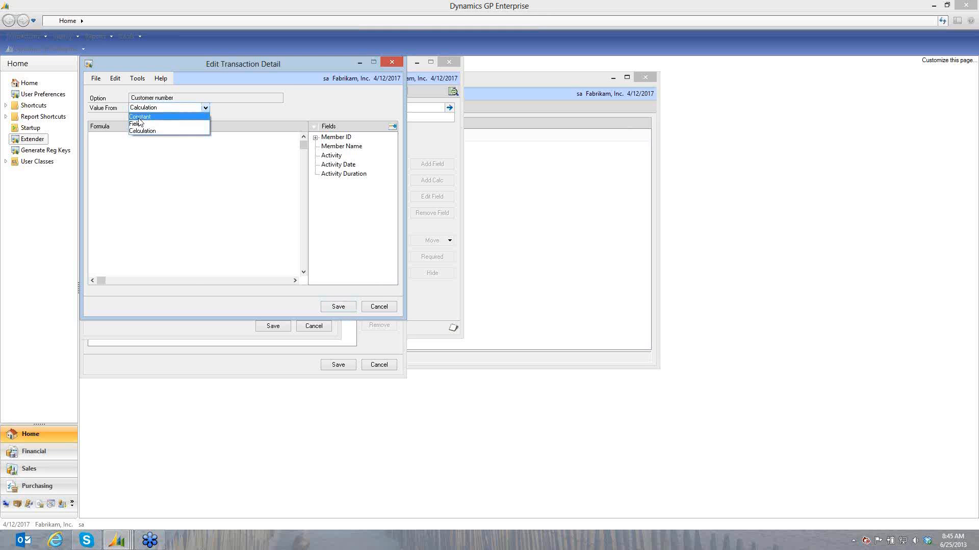
left_click(142, 114)
left_click(214, 118)
double_click(232, 188)
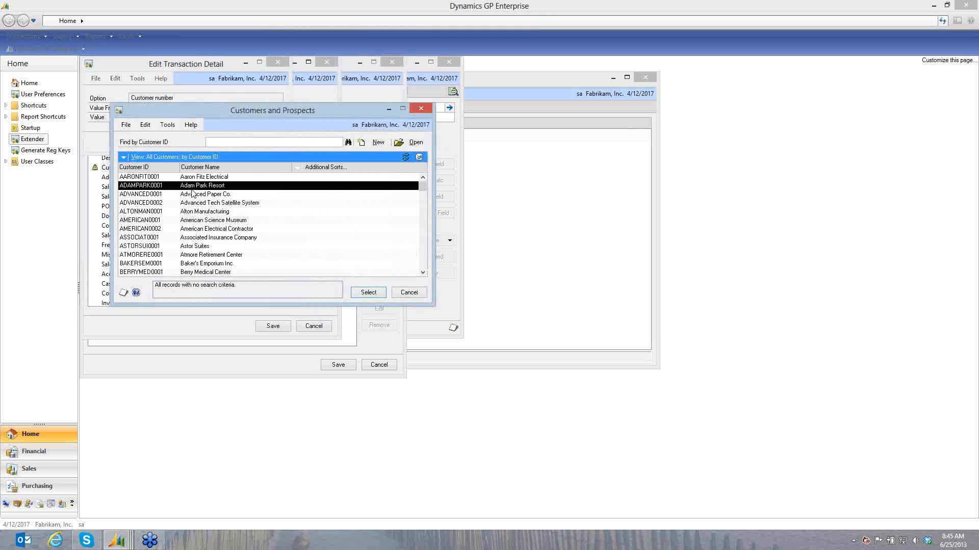
left_click(225, 142)
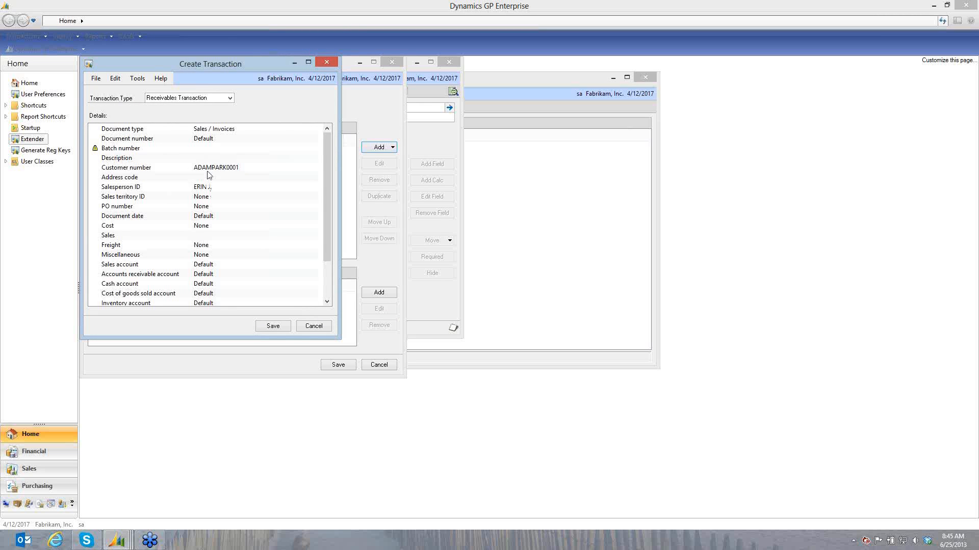
View the value sources offered for the Batch number detail, then discard the detail and the Receivables Transaction without saving.
double_click(130, 148)
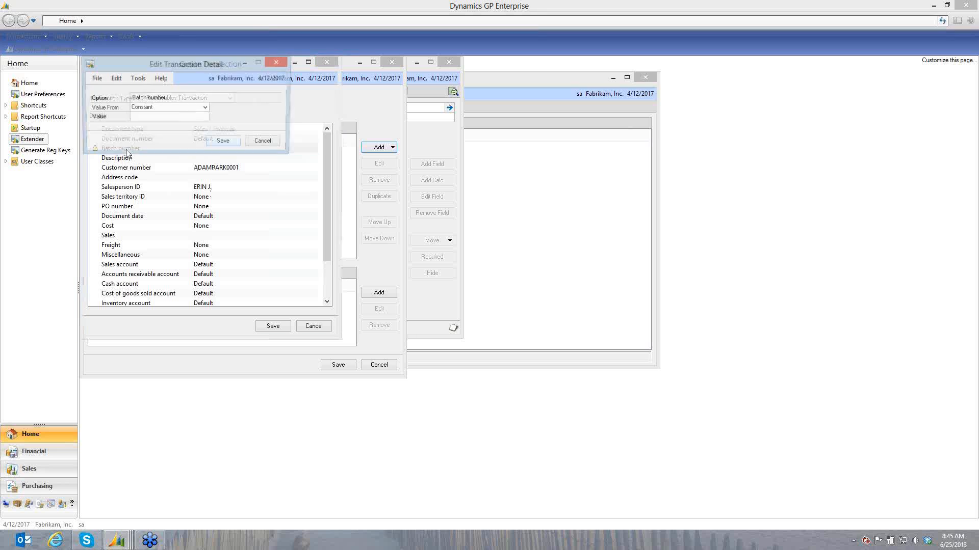
left_click(153, 108)
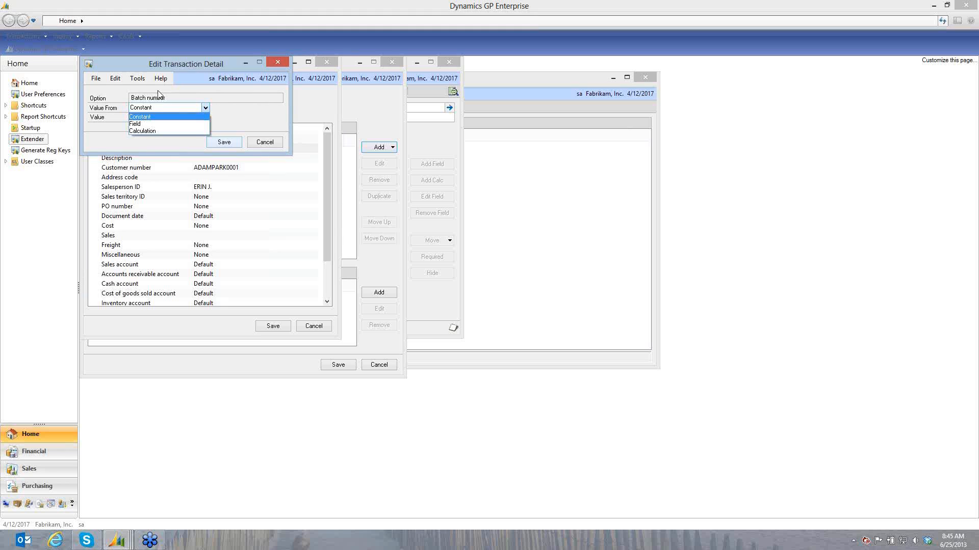
left_click(164, 66)
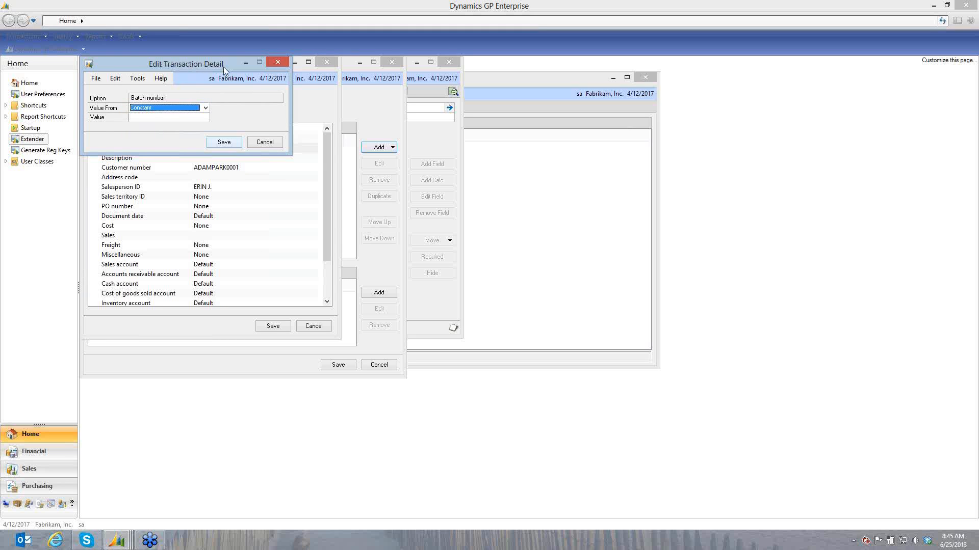
left_click_drag(224, 66, 323, 135)
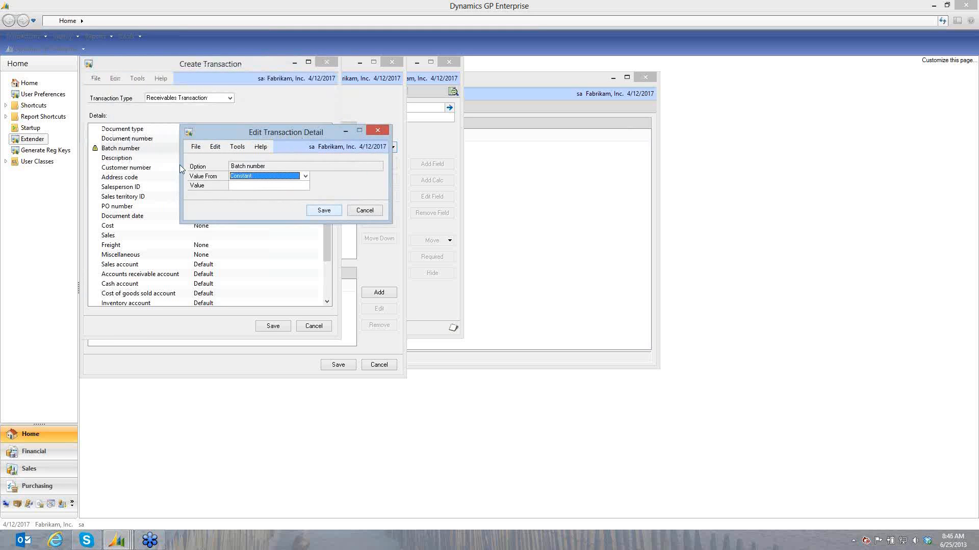
left_click(245, 178)
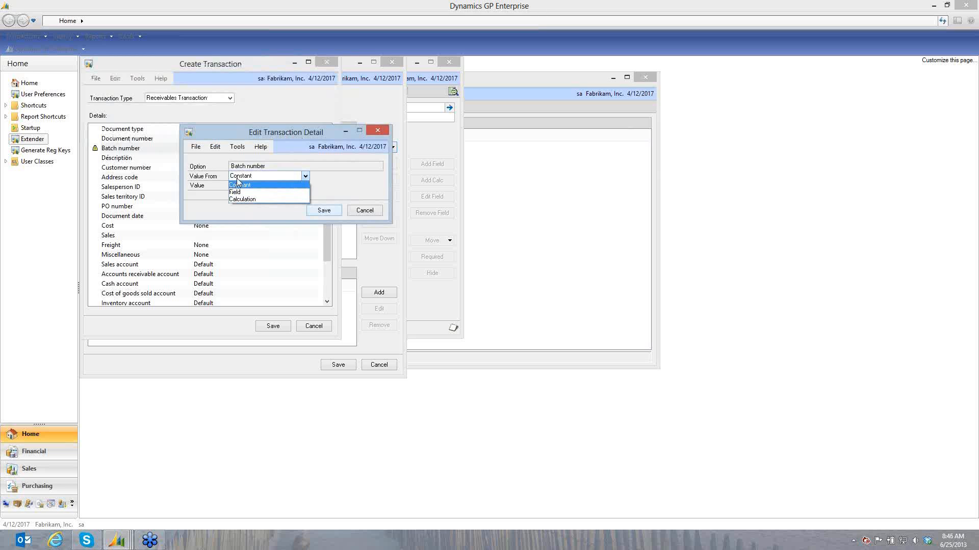
left_click(239, 184)
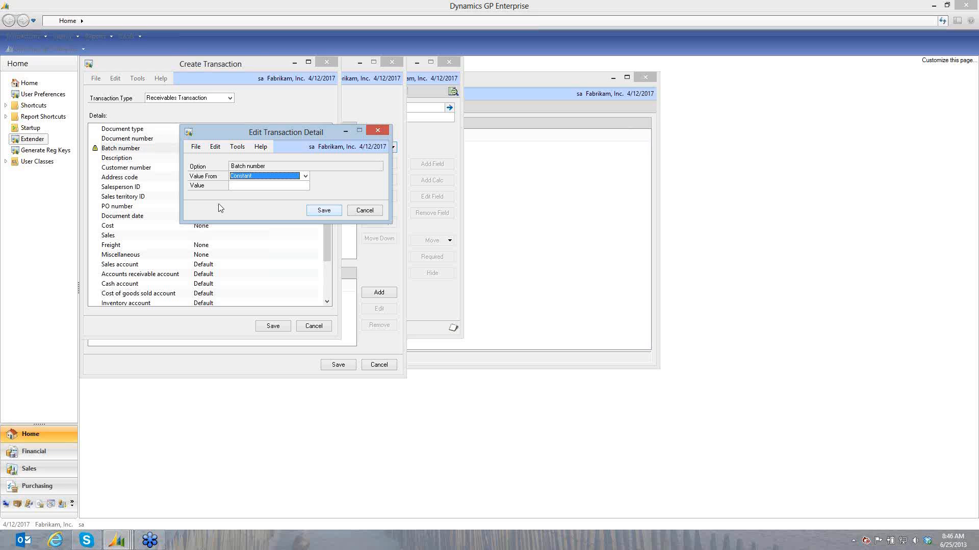
left_click(352, 210)
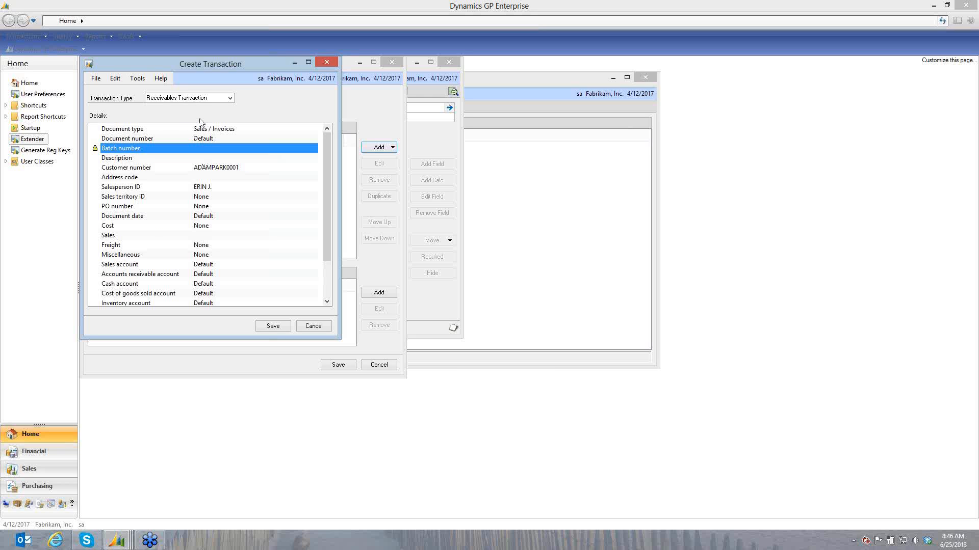
left_click(312, 329)
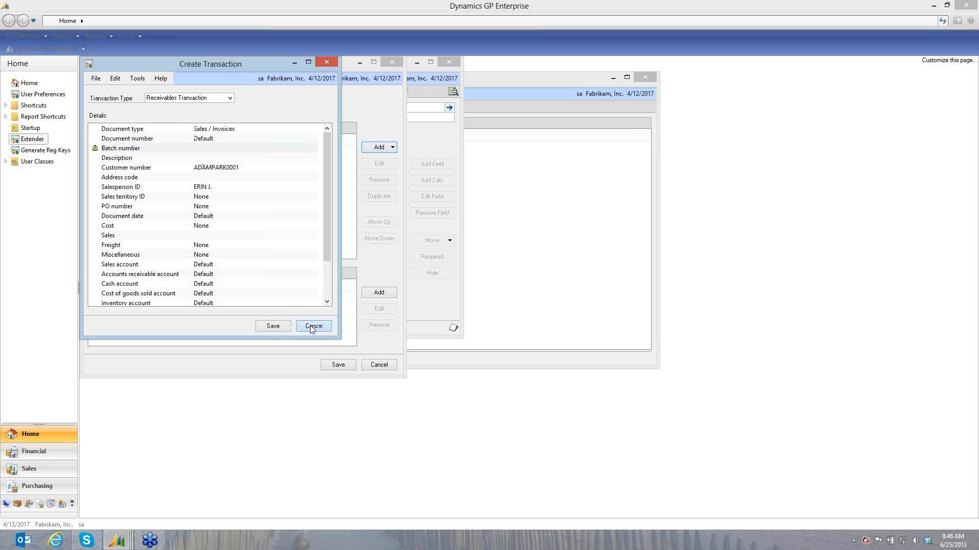
Review the action types available for the Member Name change event, then cancel the new action and return to the Member Activity form.
left_click(393, 148)
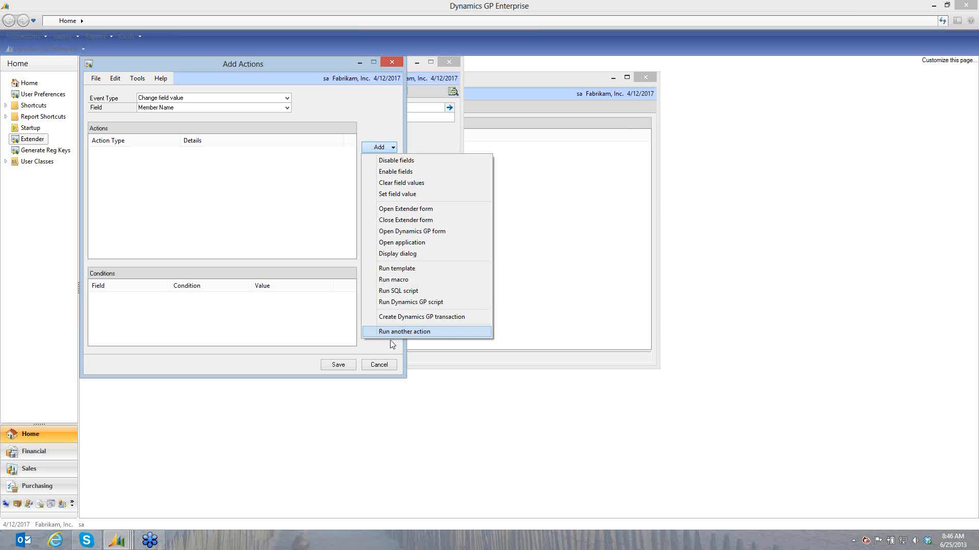
left_click(261, 364)
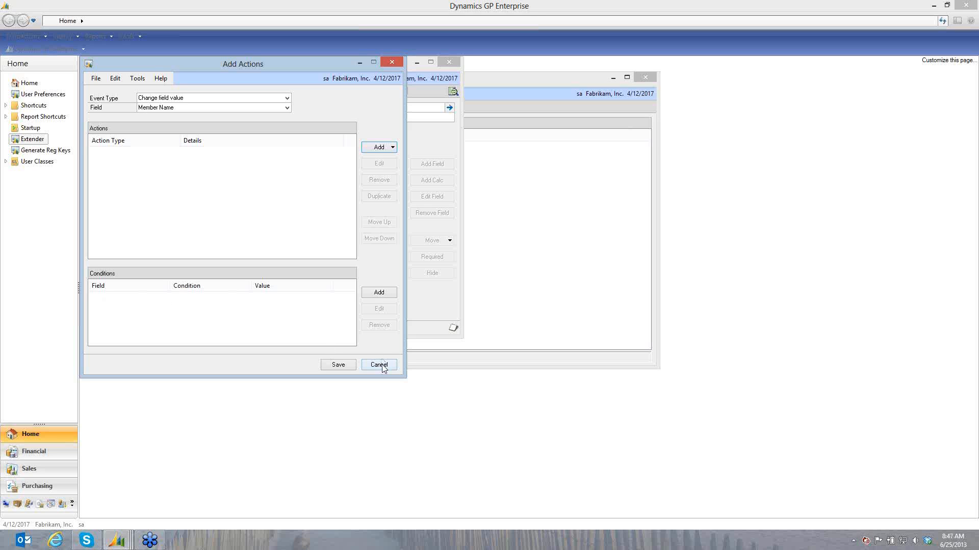
left_click(386, 147)
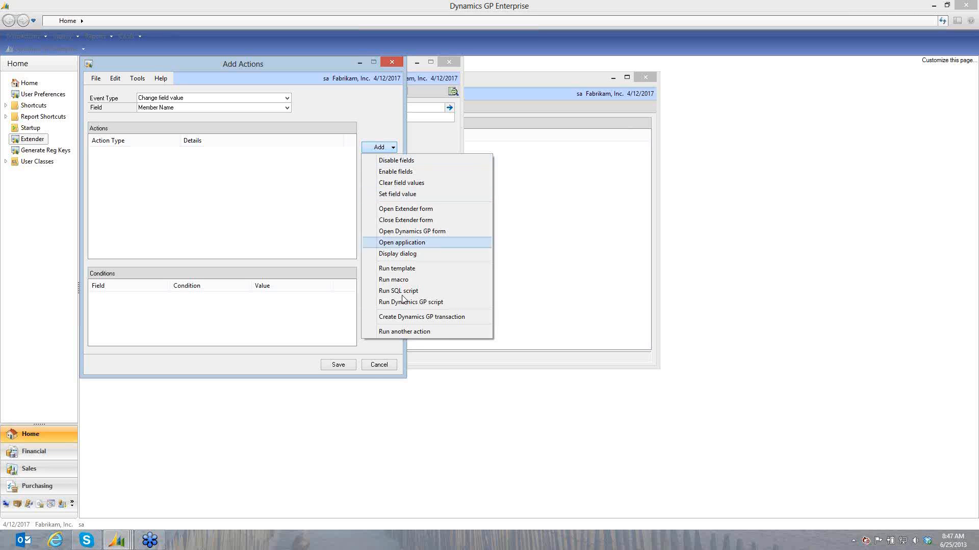
left_click(369, 367)
left_click(371, 365)
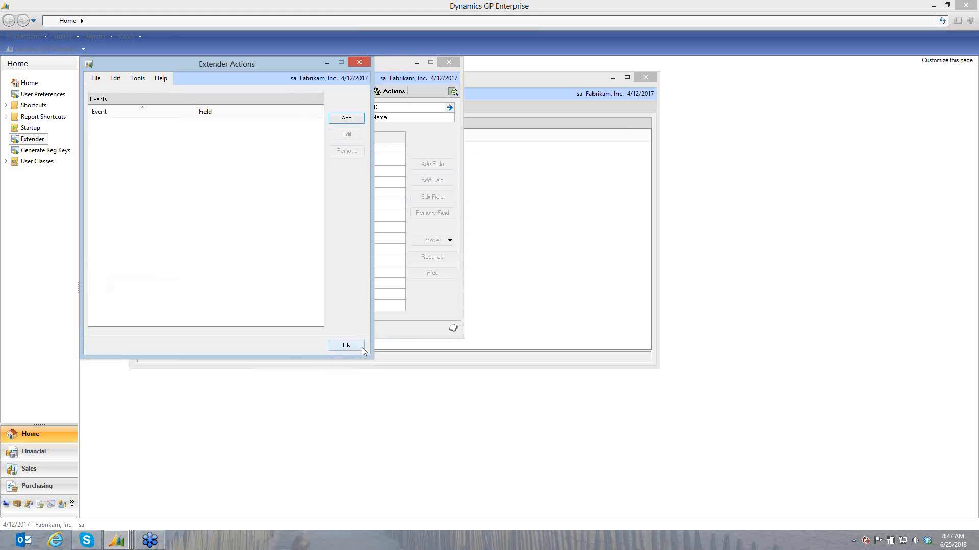
left_click(361, 347)
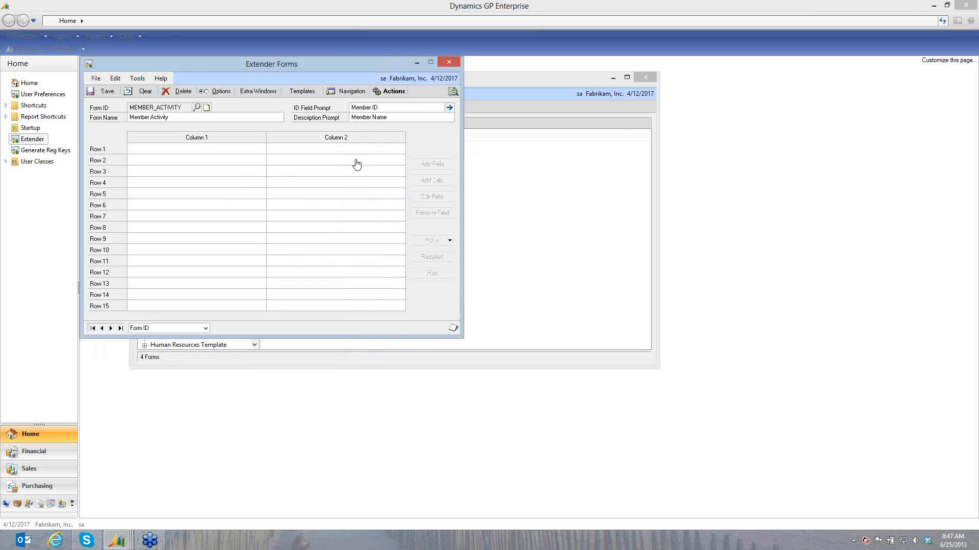